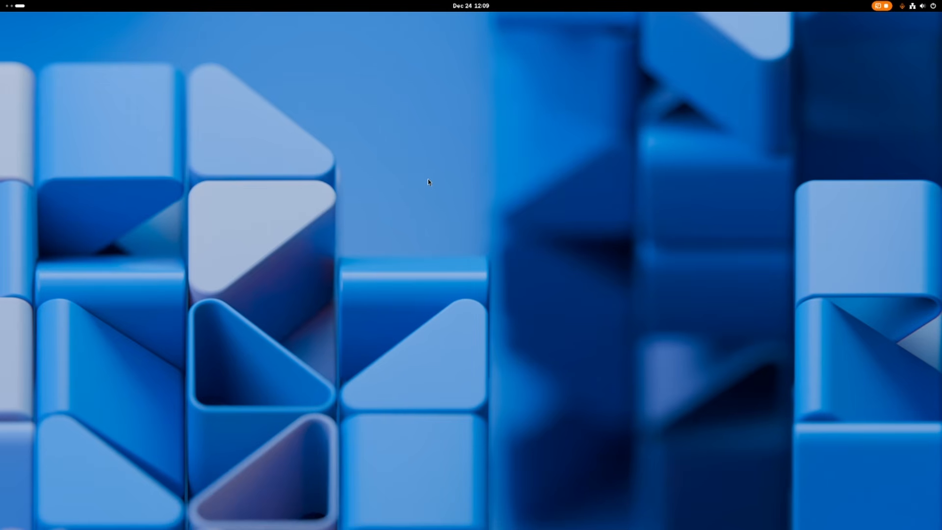
Step: Set the display's refresh rate to 180.00 Hz in the display settings and keep the change
mouse_move(0, 0)
right_click(586, 196)
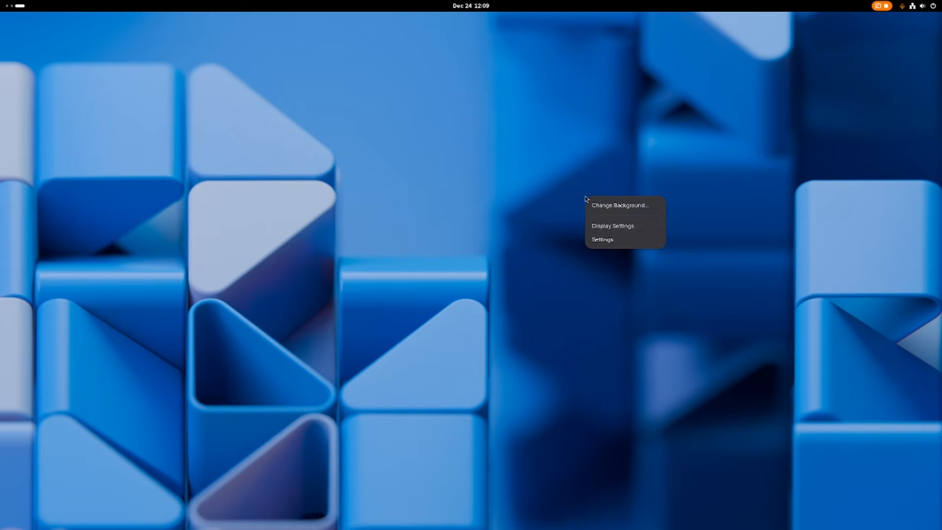
left_click(613, 227)
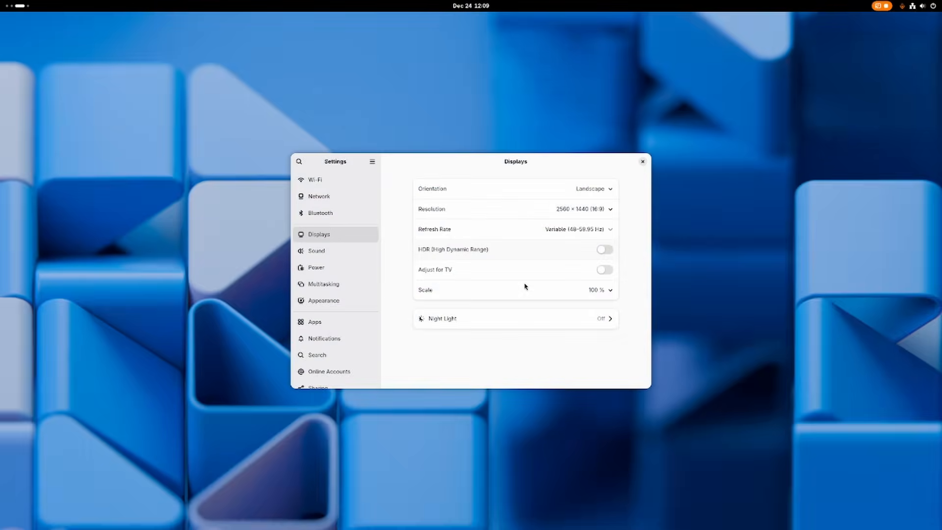
left_click(596, 231)
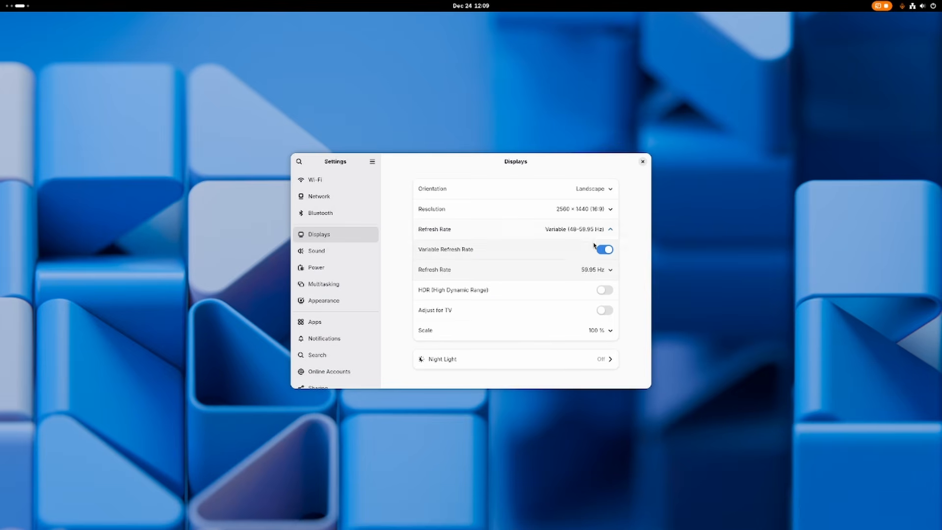
left_click(580, 271)
left_click(602, 287)
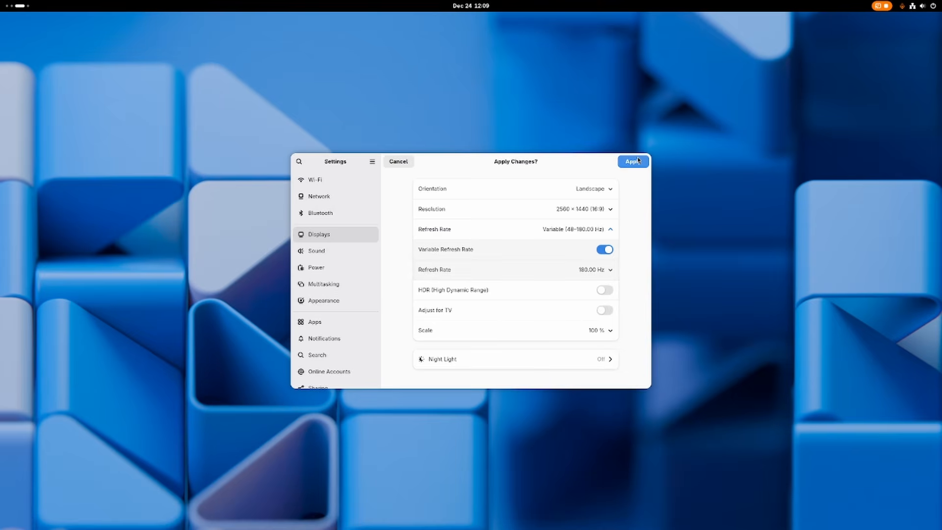
left_click(637, 163)
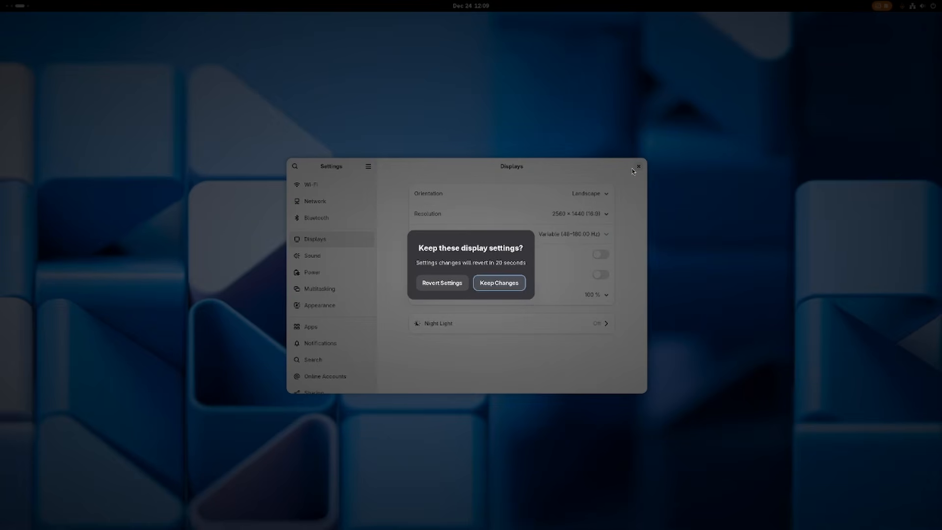
left_click(498, 281)
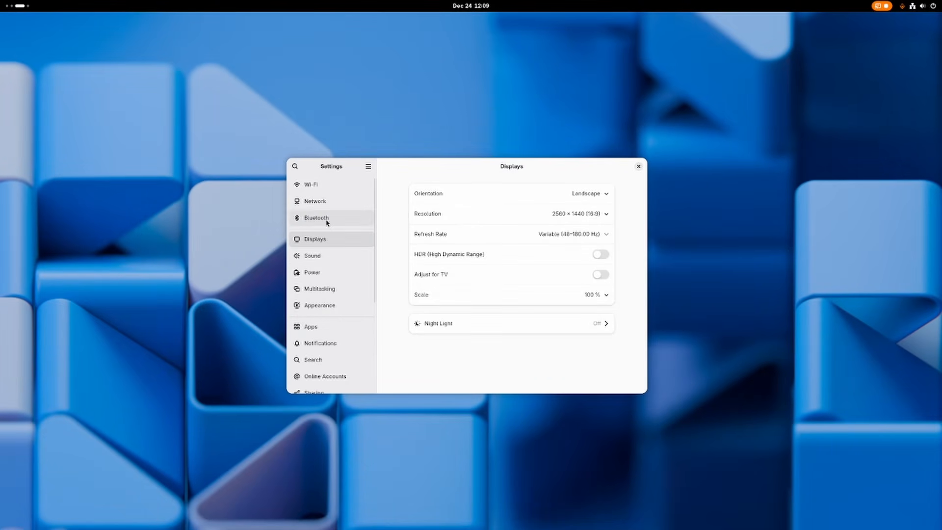
Step: Switch the desktop appearance style to Dark and close the settings window
left_click(316, 305)
left_click(562, 220)
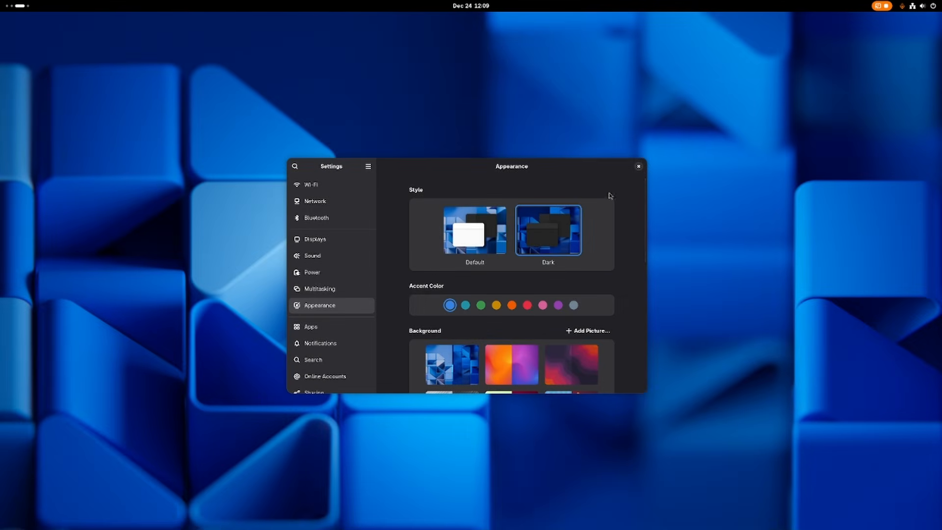
left_click(638, 166)
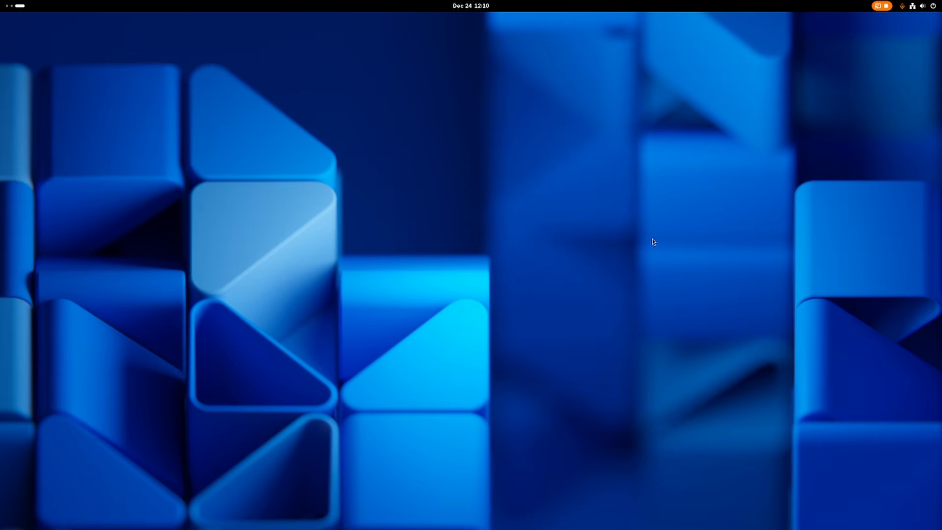
Step: Open the Web browser
key("super")
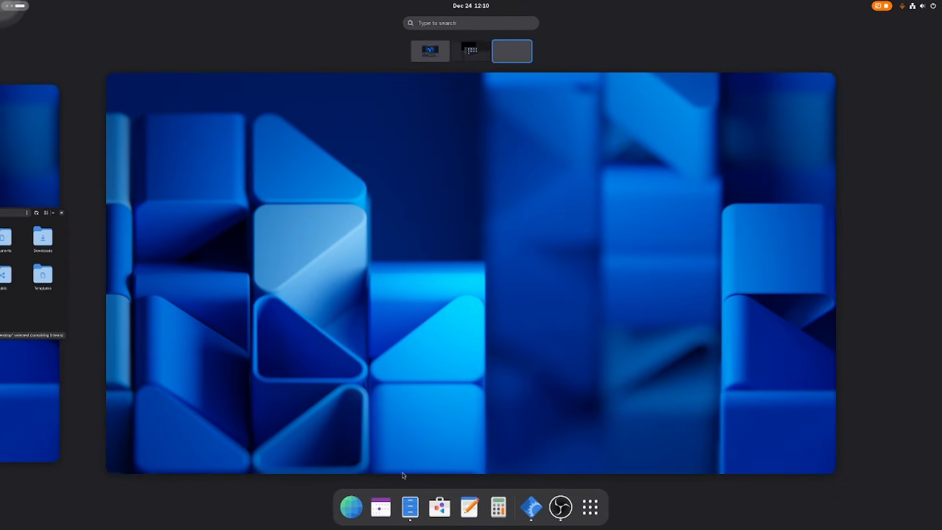
left_click(347, 511)
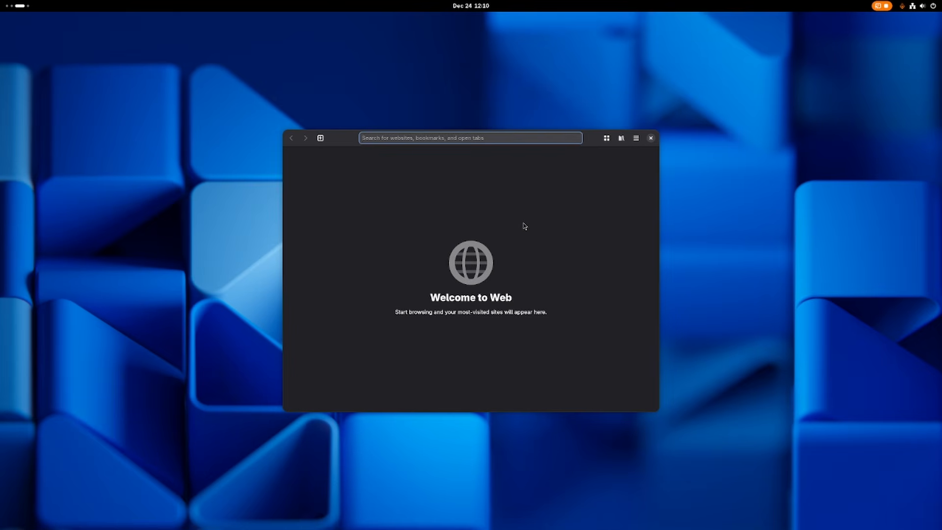
type("wallhaven")
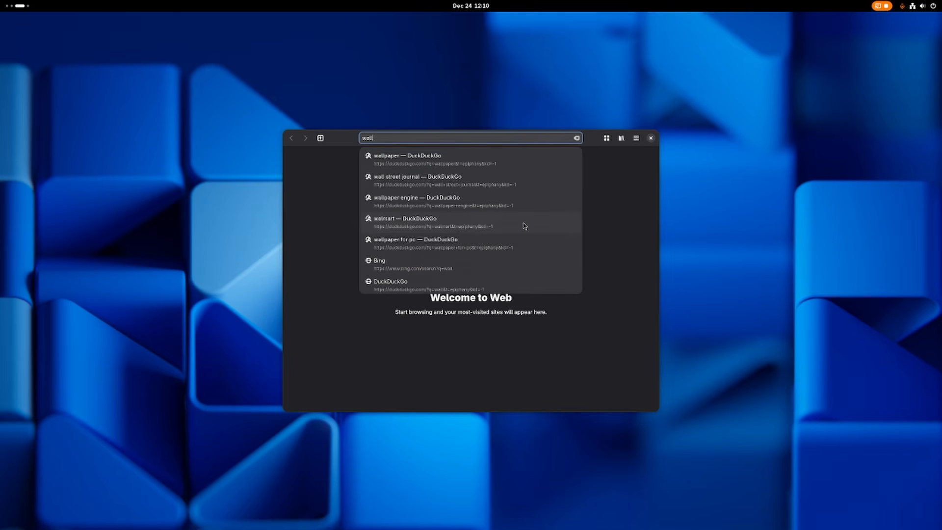
key("BackSpace")
key("BackSpace")
key("BackSpace")
key("BackSpace")
key("BackSpace")
key("BackSpace")
key("BackSpace")
key("BackSpace")
key("BackSpace")
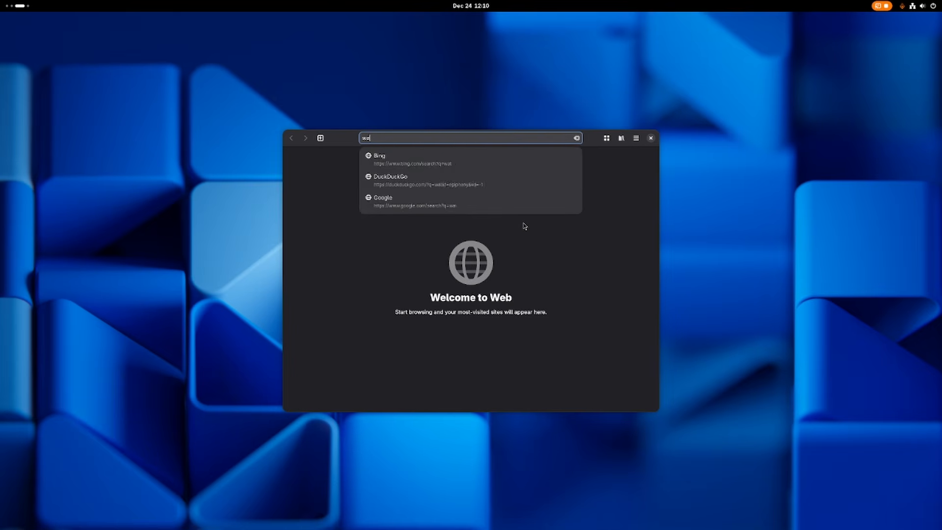
Step: Search the web for "Bing wallpaper archive" and open the BingWalls site
type("Bing wallpaper")
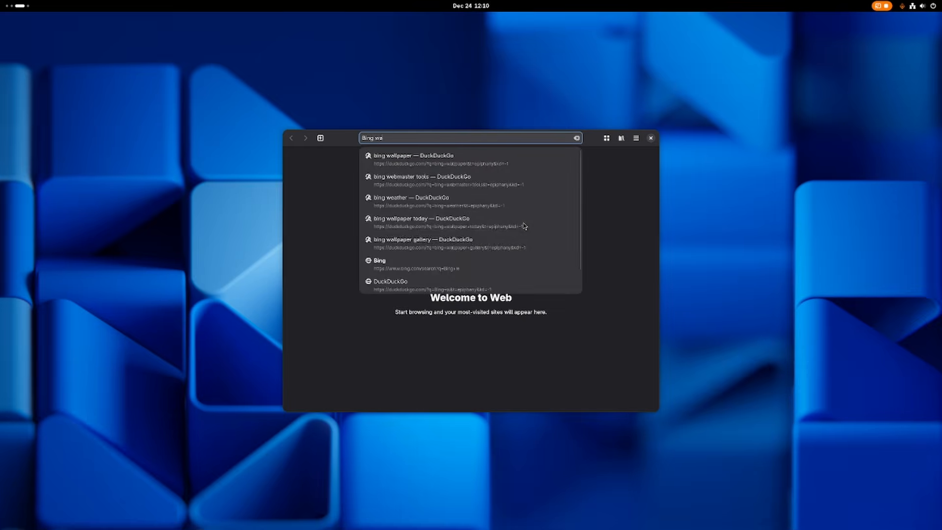
type(" archive")
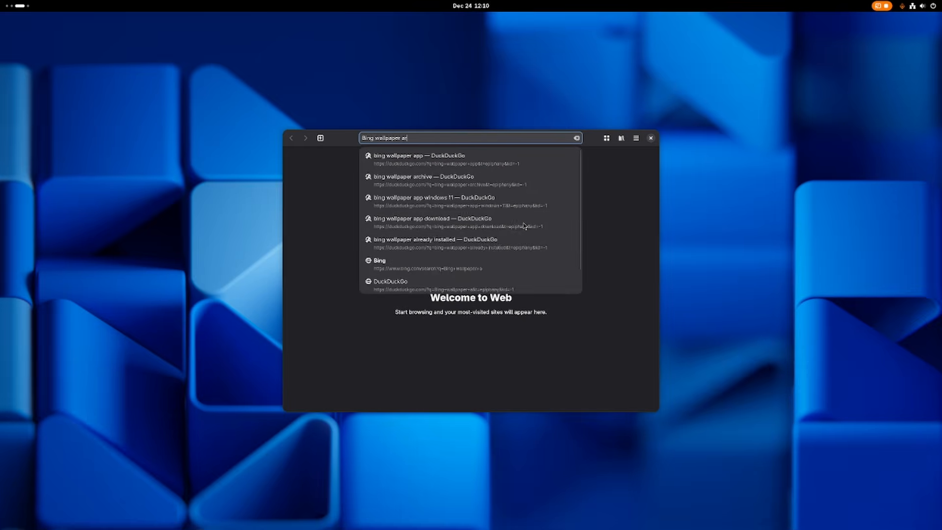
key("Return")
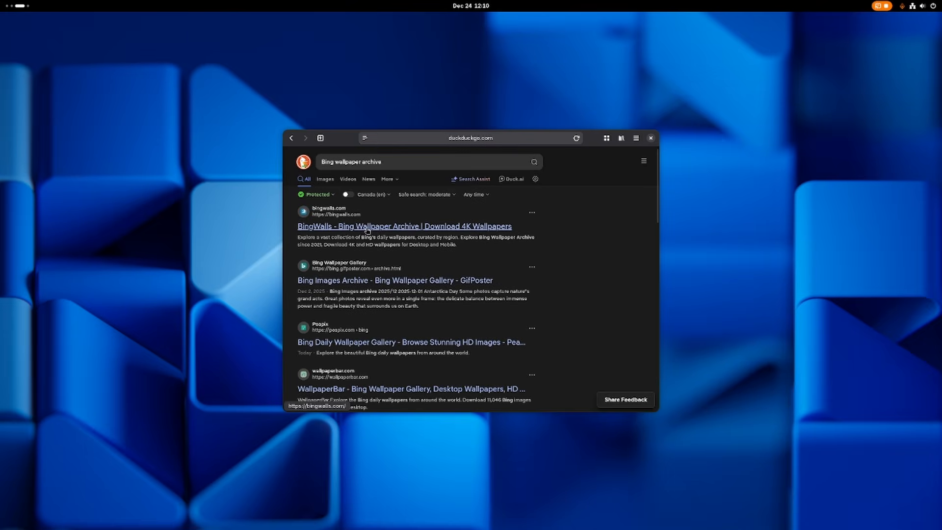
left_click(366, 227)
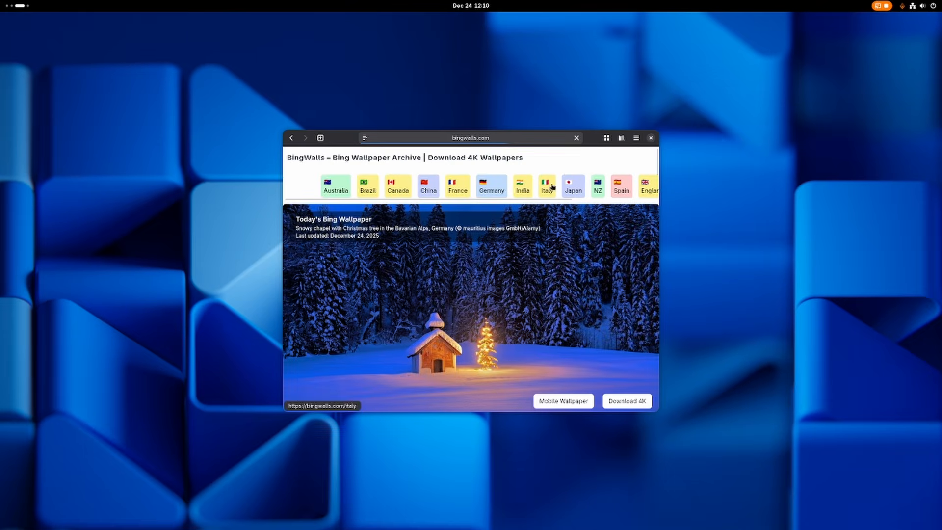
Step: Maximize the browser window and open the full-size image of the December 7, 2025 Alsace pine forest wallpaper
double_click(594, 138)
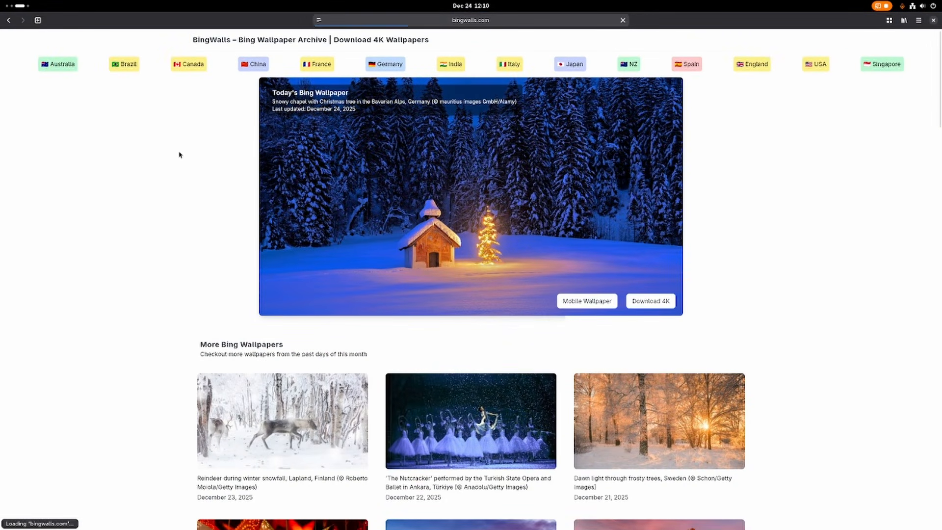
scroll(166, 211, "down", 3)
scroll(471, 265, "down", 10)
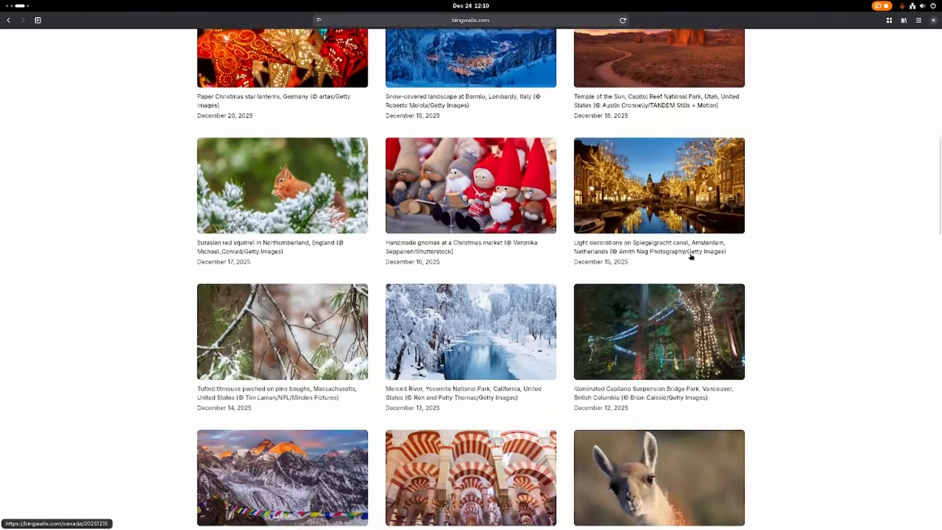
scroll(800, 140, "down", 4)
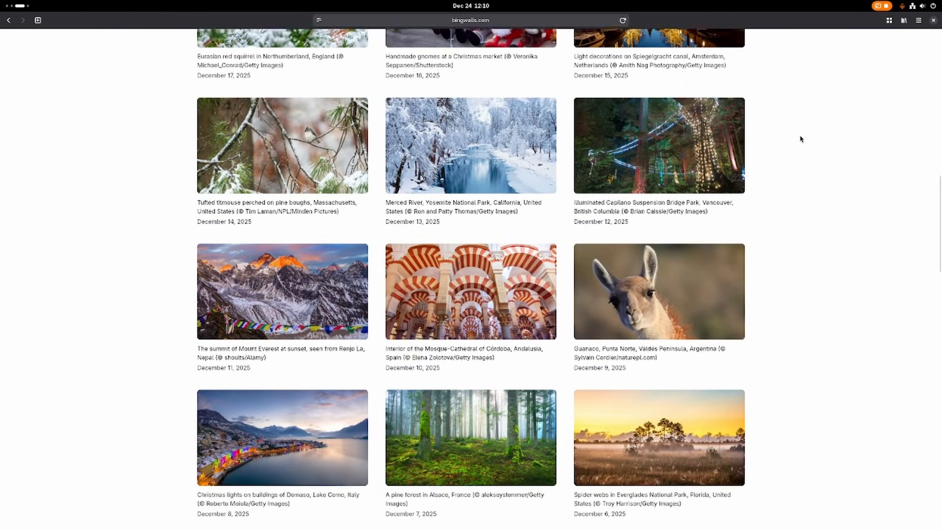
scroll(800, 140, "down", 5)
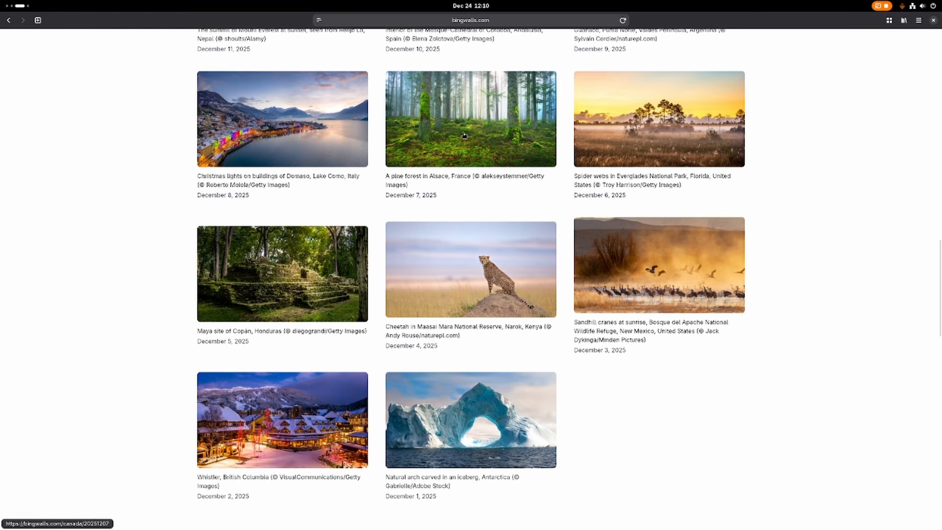
left_click(489, 168)
left_click(675, 278)
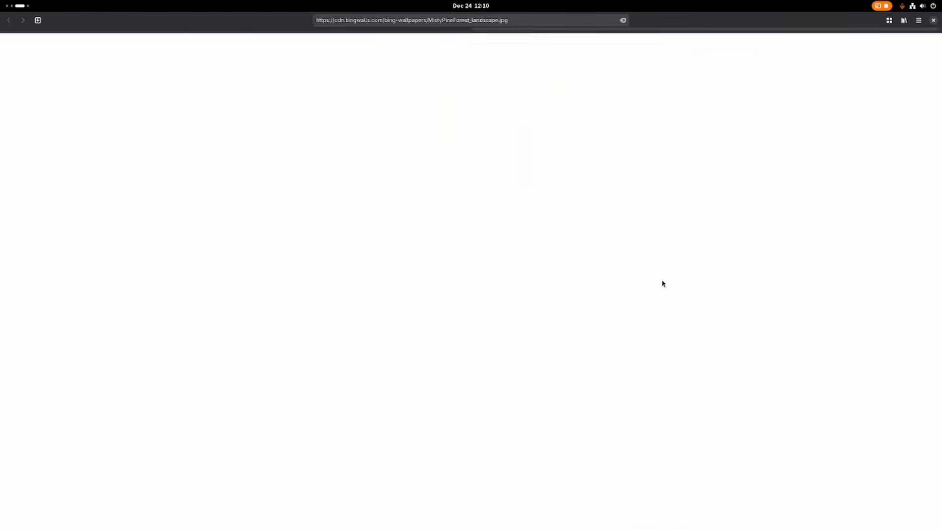
Step: Save the forest image as MistyPineForest_landscape.jpg in a new folder named Wallpapers inside Pictures
right_click(599, 264)
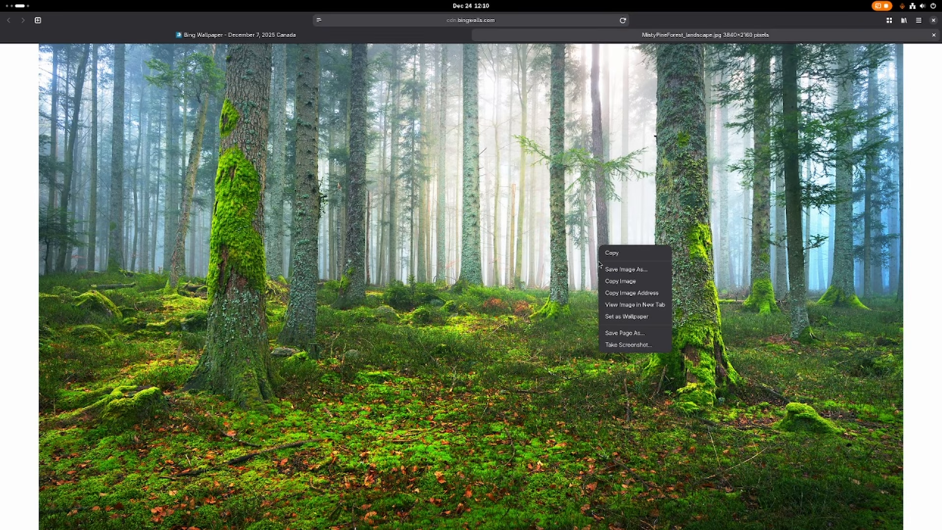
left_click(633, 274)
left_click(334, 285)
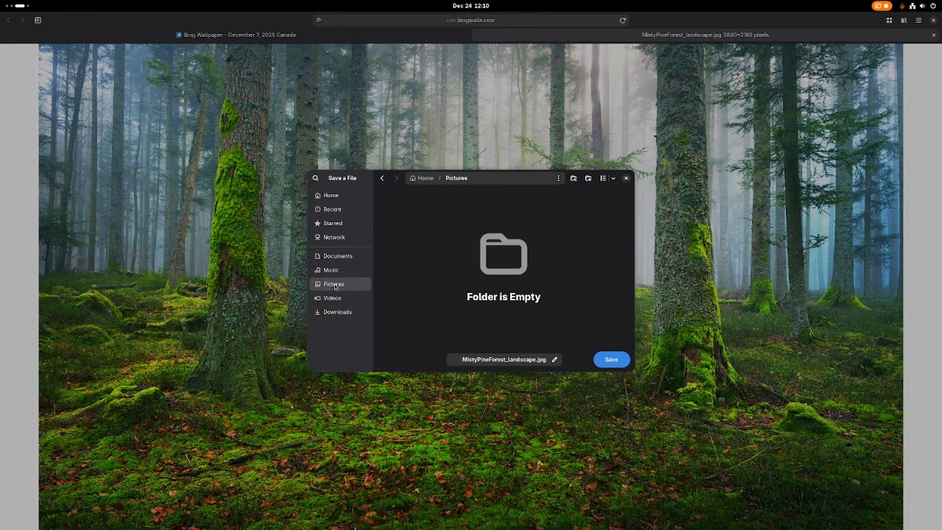
right_click(524, 265)
left_click(543, 272)
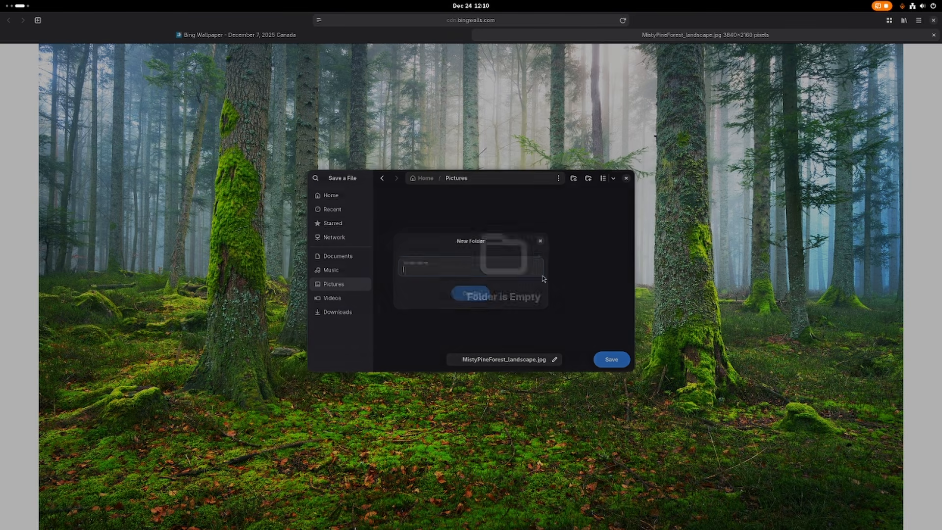
type("Wallpapers")
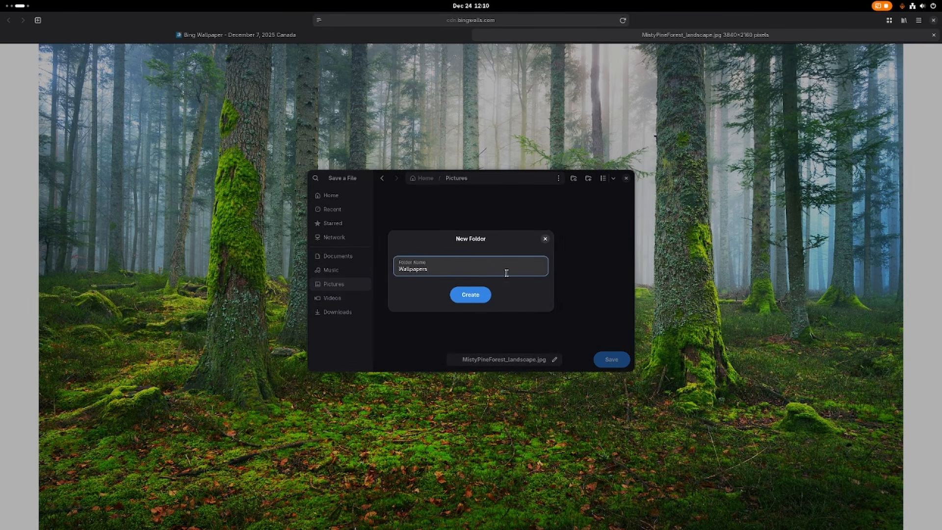
left_click(479, 298)
double_click(410, 216)
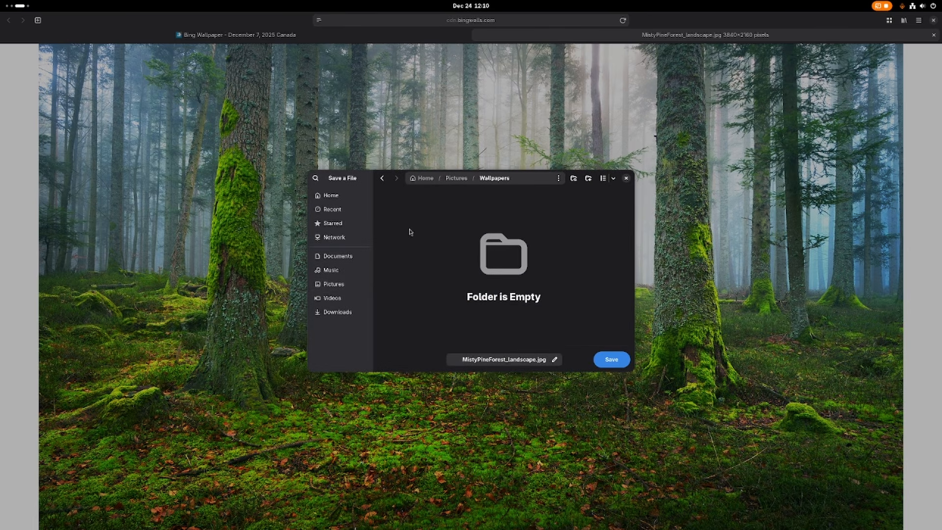
left_click(611, 359)
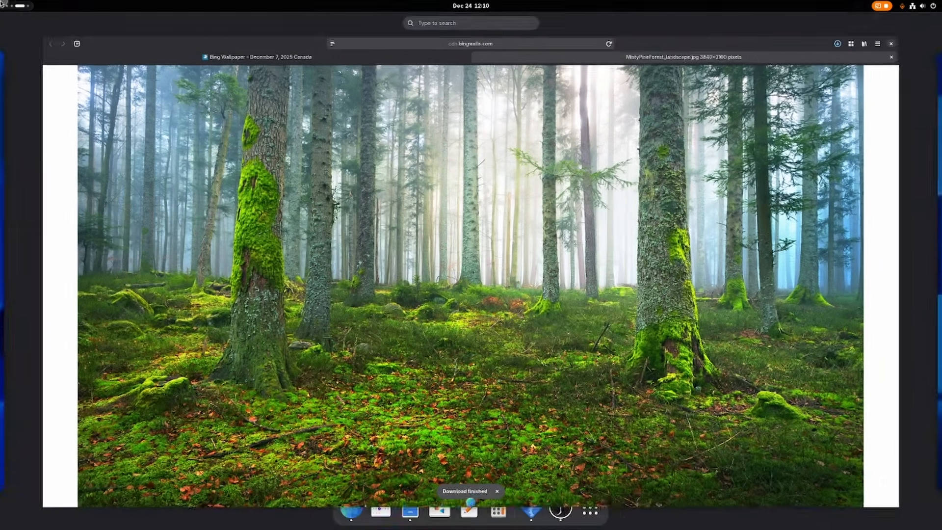
Step: Close the browser window and return to the empty workspace
key("super")
left_click(845, 69)
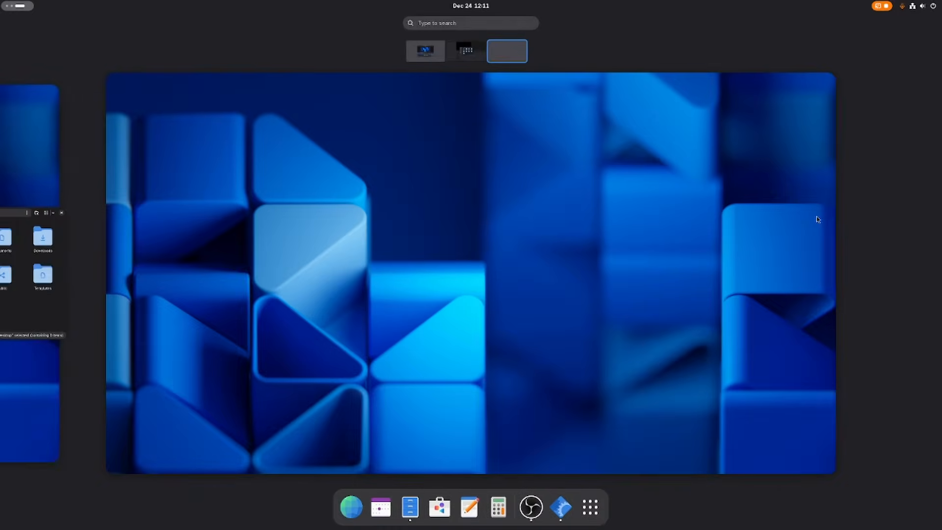
left_click(818, 219)
Step: Switch to the Files app and open the Wallpapers folder inside Pictures
key("super")
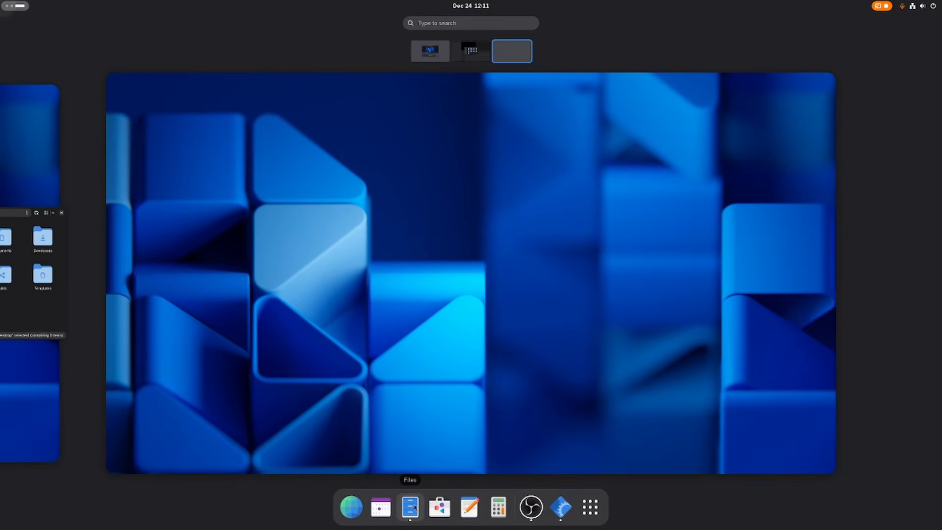
left_click(410, 507)
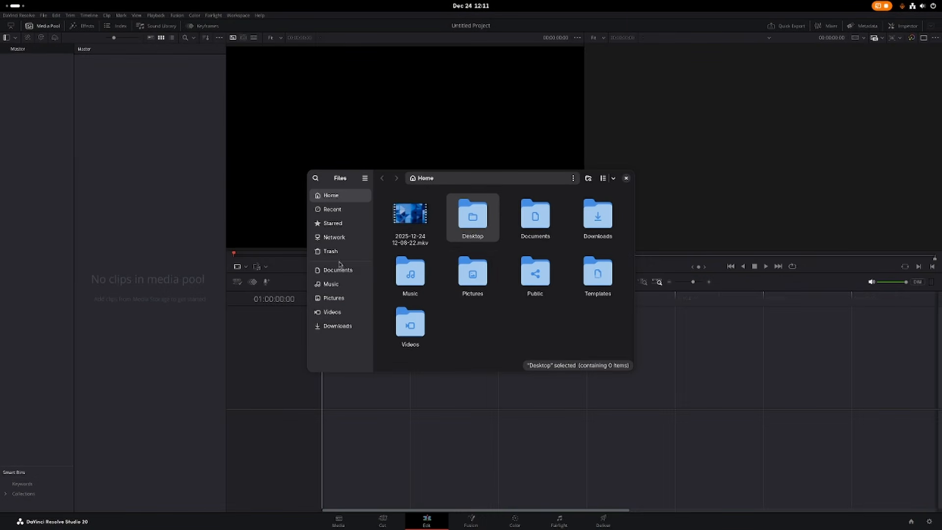
left_click(341, 284)
left_click(341, 298)
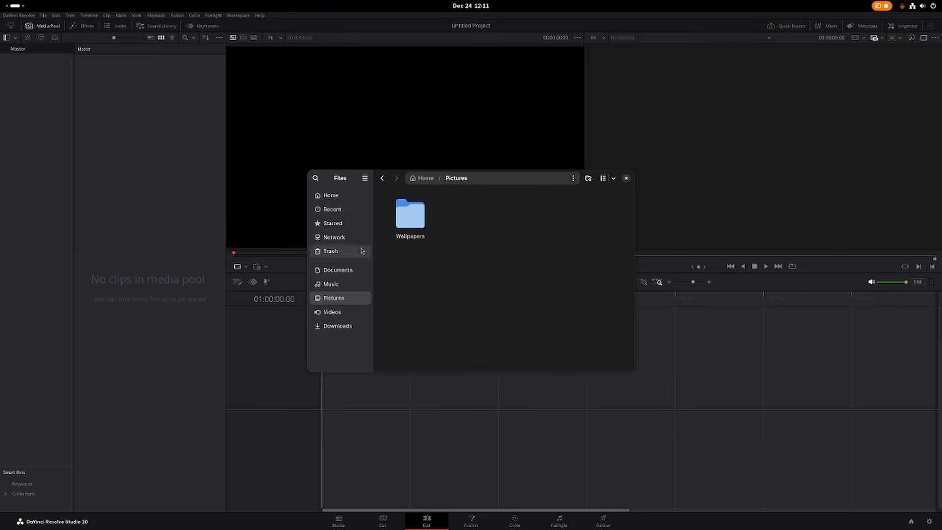
double_click(410, 215)
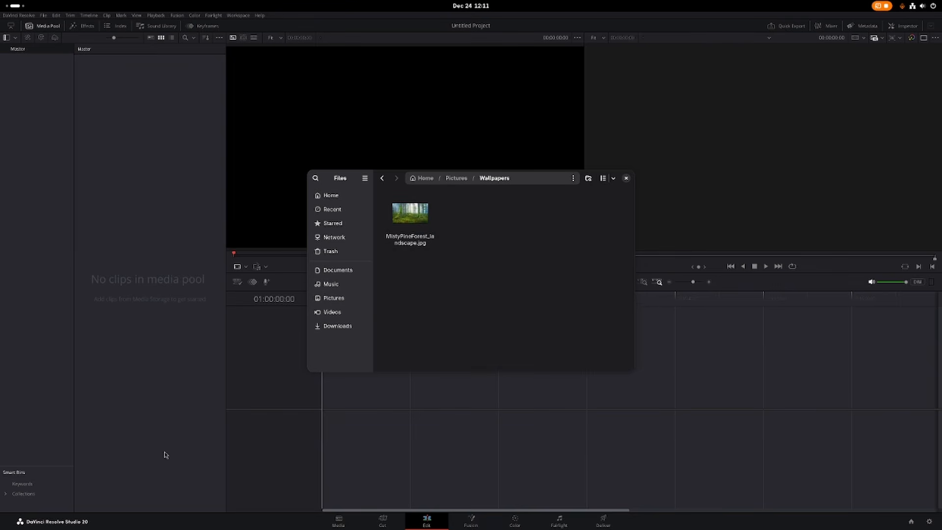
Step: Open MistyPineForest_landscape.jpg in Image Viewer and set it as the desktop background
right_click(410, 221)
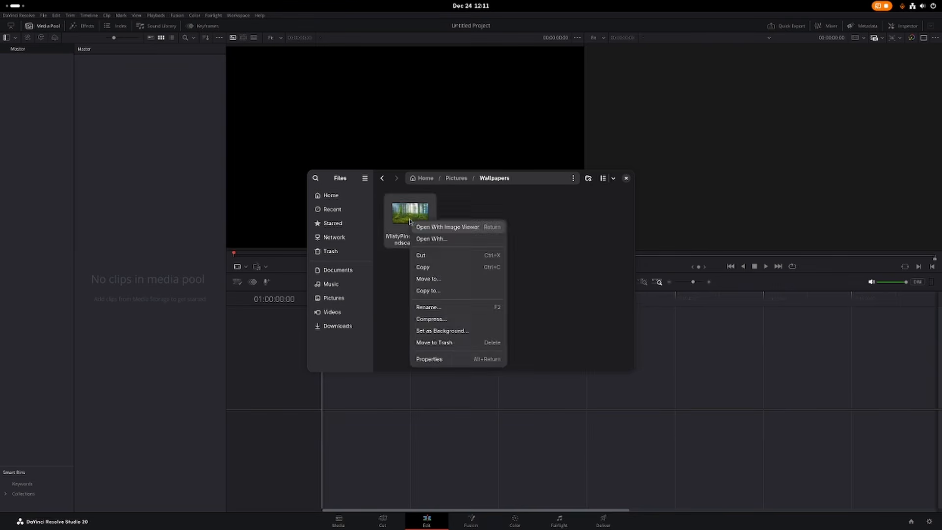
left_click(428, 226)
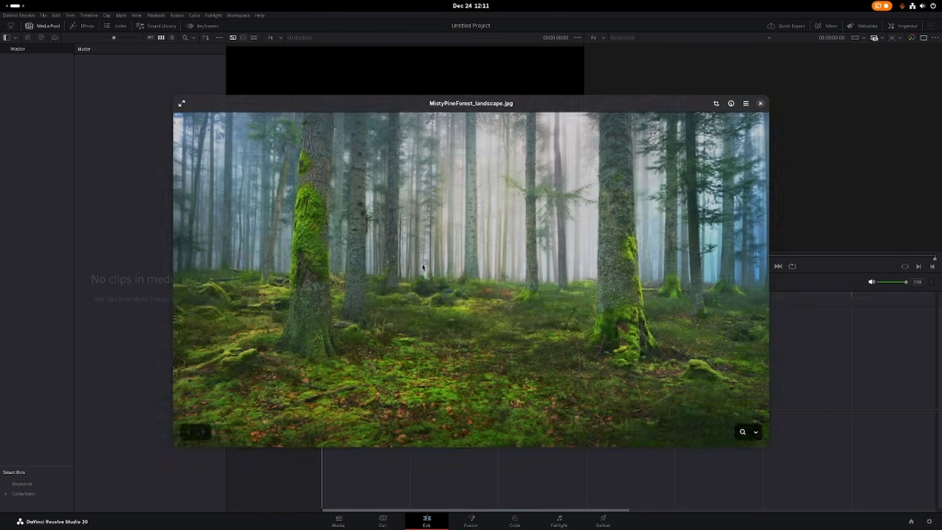
right_click(423, 268)
left_click(447, 307)
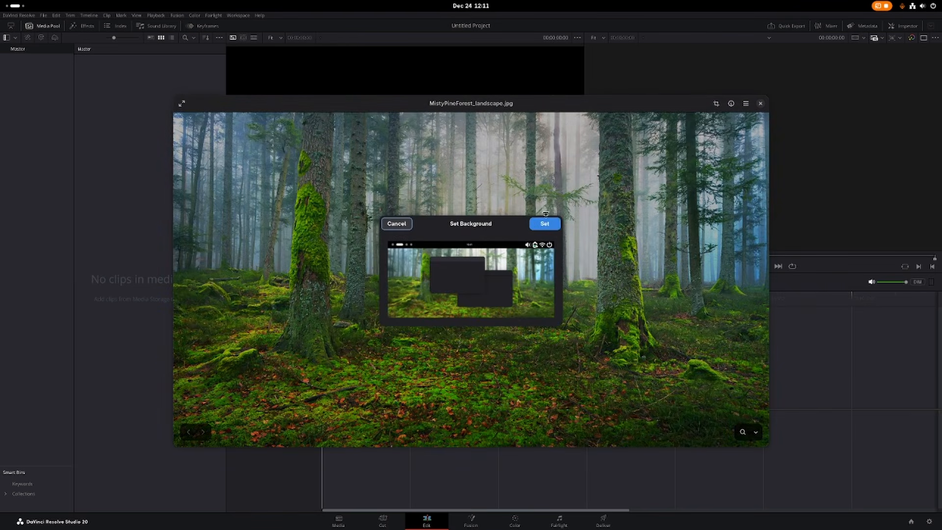
left_click(546, 223)
Step: Move to an empty workspace so the forest wallpaper fills the screen
mouse_move(0, 0)
scroll(483, 262, "down", 1)
left_click(472, 224)
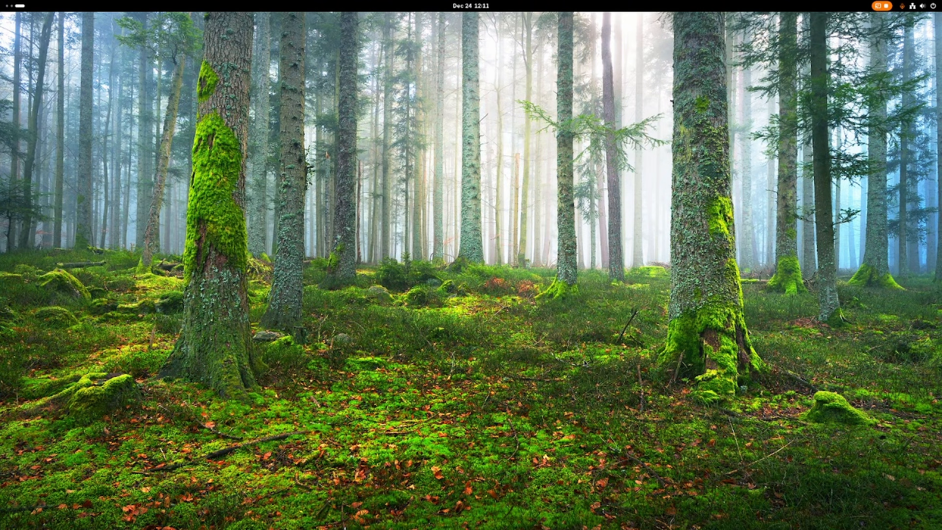
Step: Search the installed applications for "extens" and launch Extension Manager
mouse_move(1, 1)
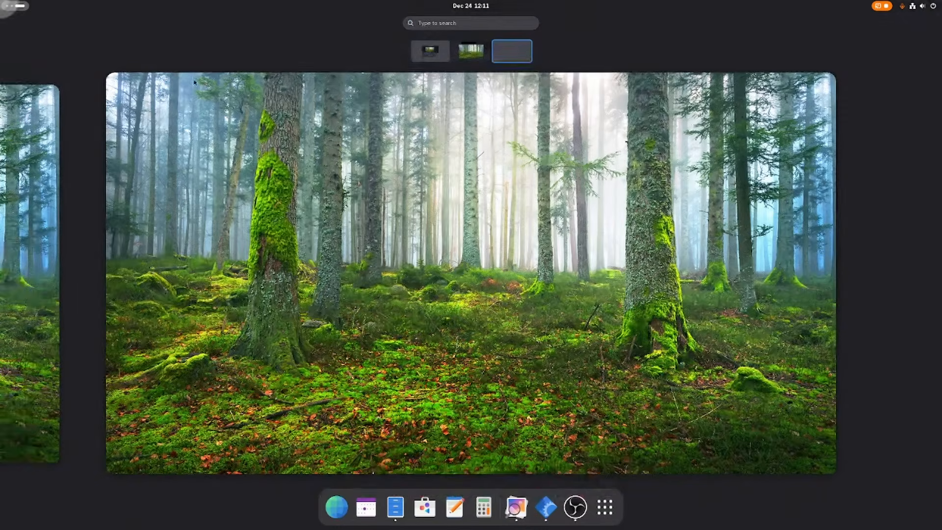
left_click(441, 22)
type("ex")
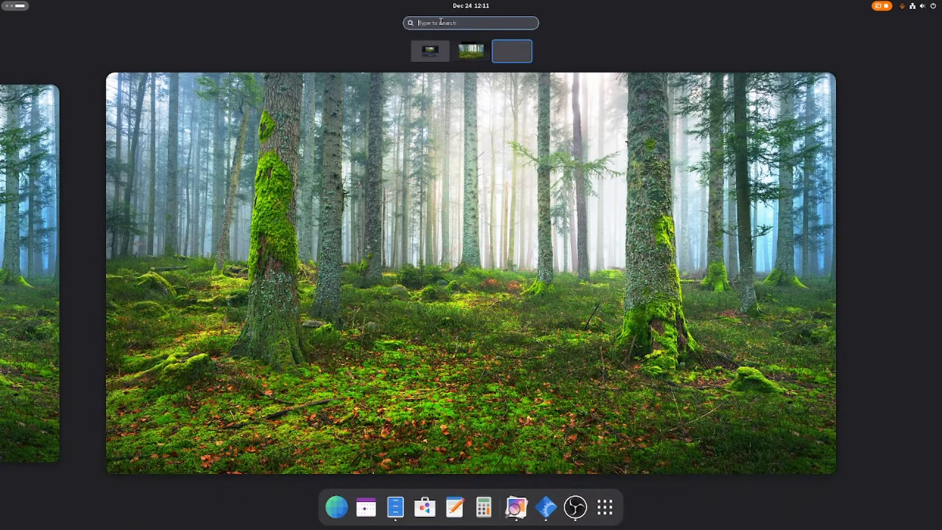
type("tens")
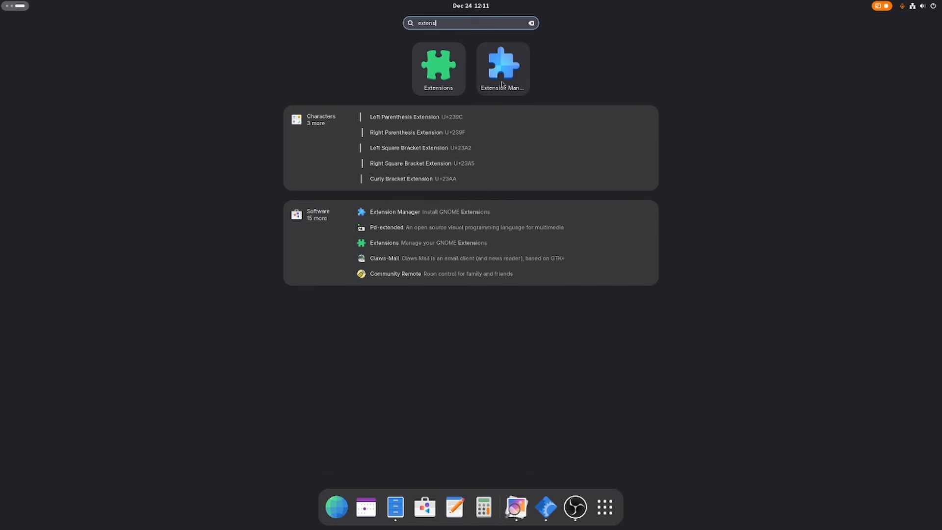
left_click(501, 84)
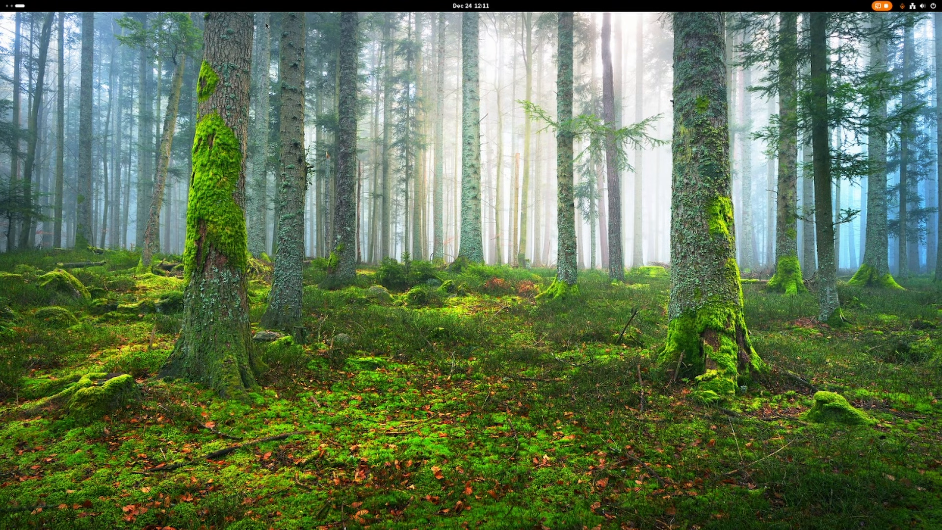
Step: Look up "extension manager" in the Software app, view the Extension Manager page and close the app
key("super")
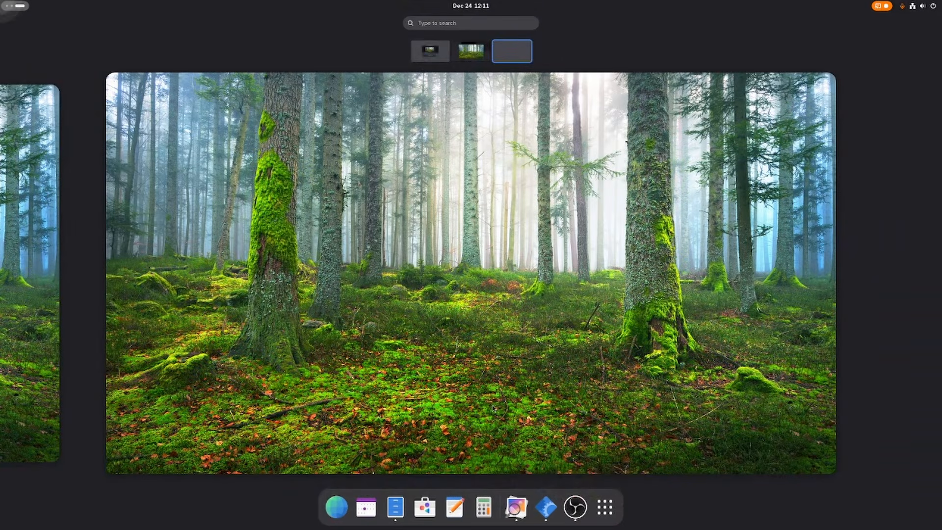
left_click(425, 507)
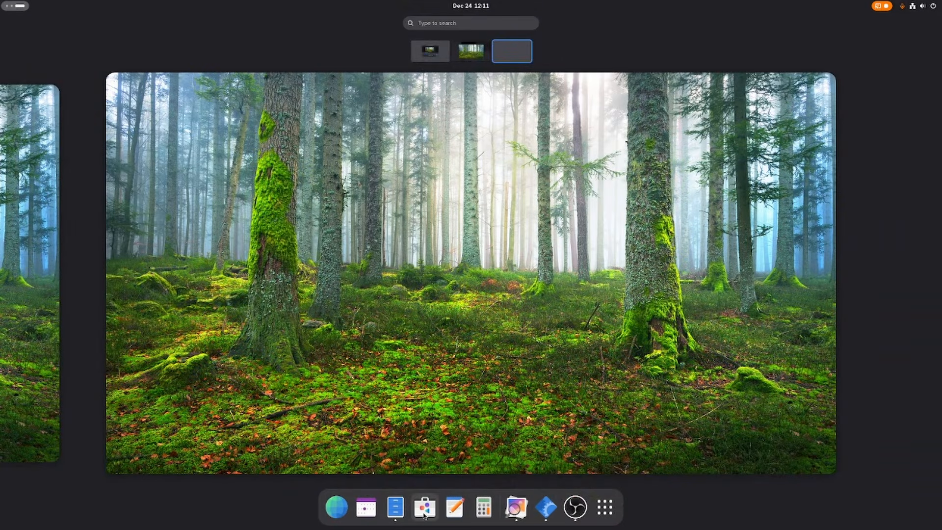
left_click(258, 132)
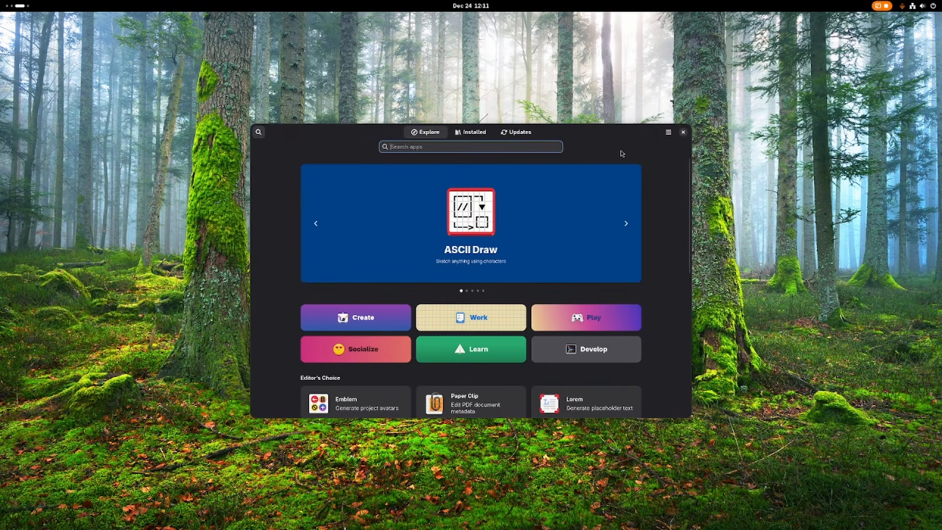
type("extension manager")
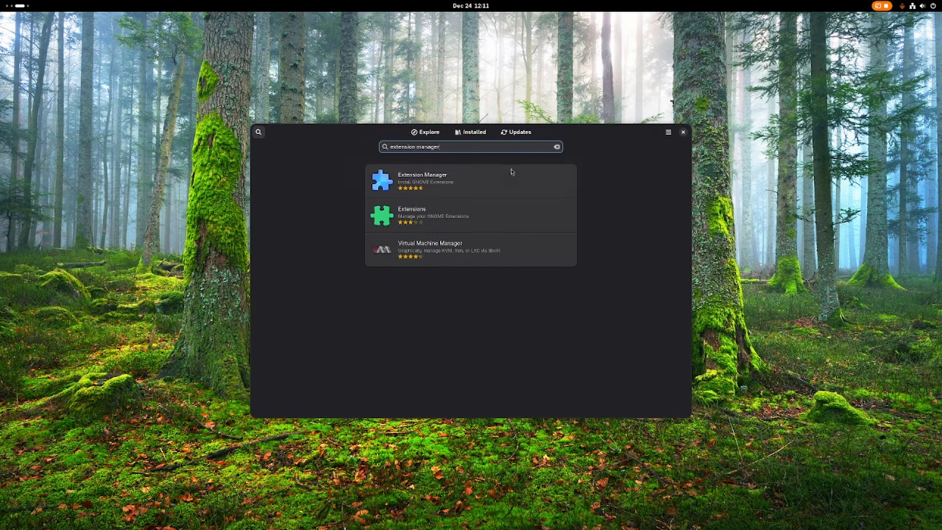
left_click(511, 171)
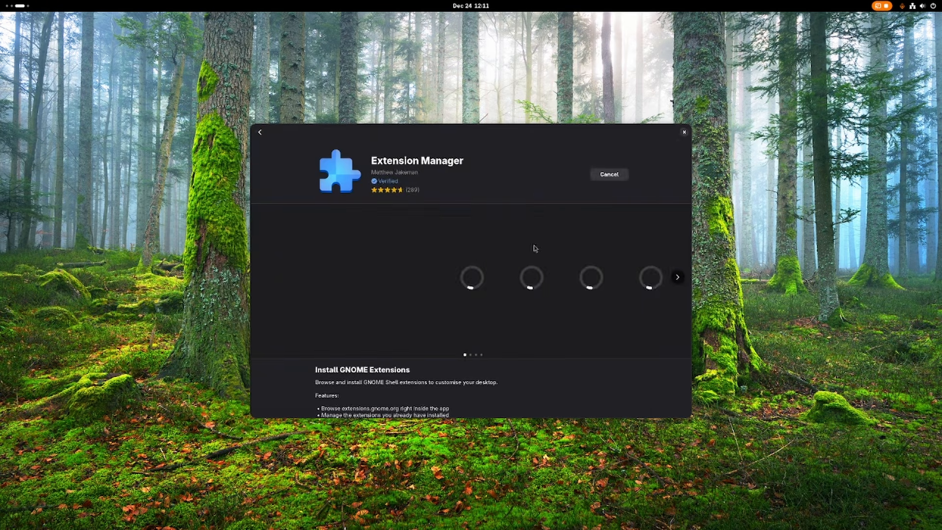
left_click(683, 133)
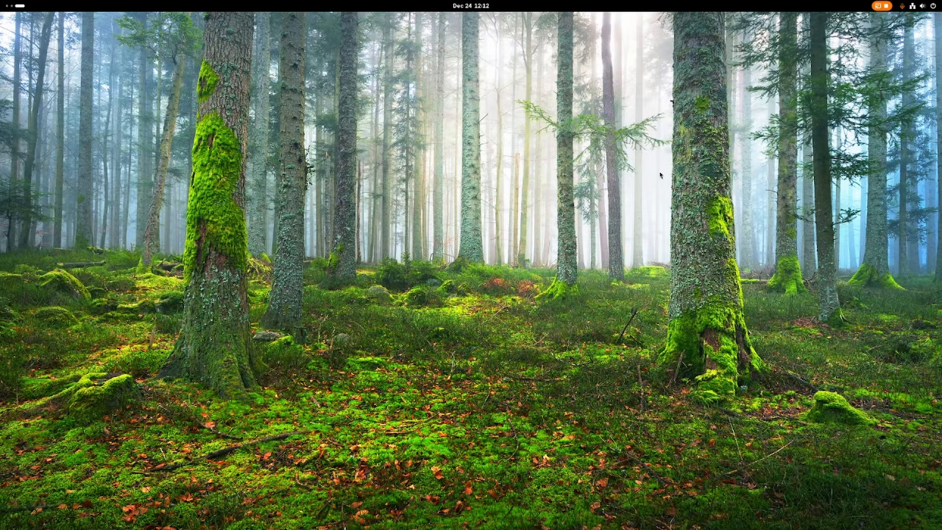
Step: Search the applications for "console" and open a terminal window
key("super")
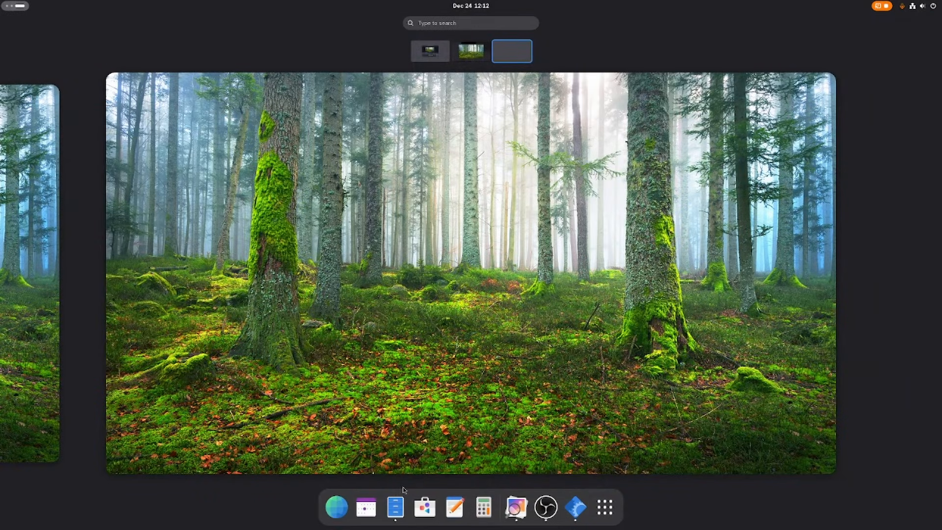
left_click(429, 23)
type("c")
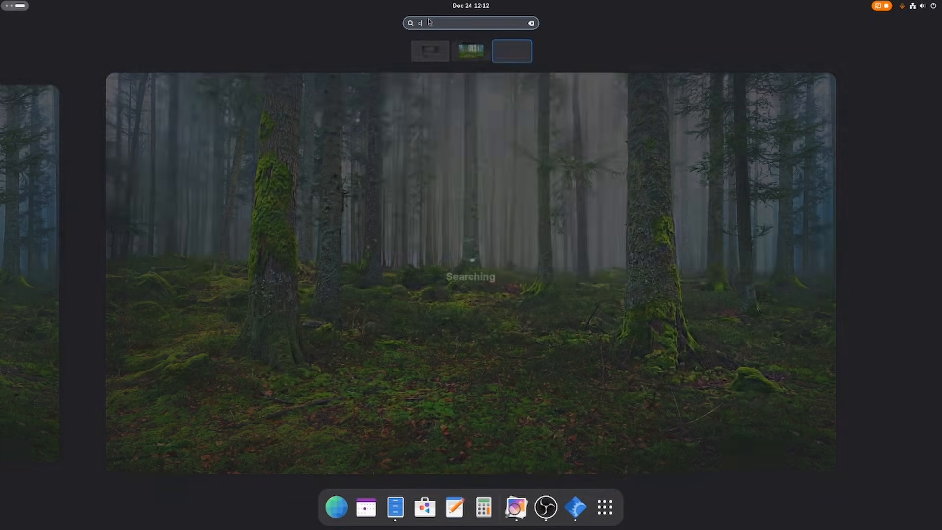
type("onsole")
key("Return")
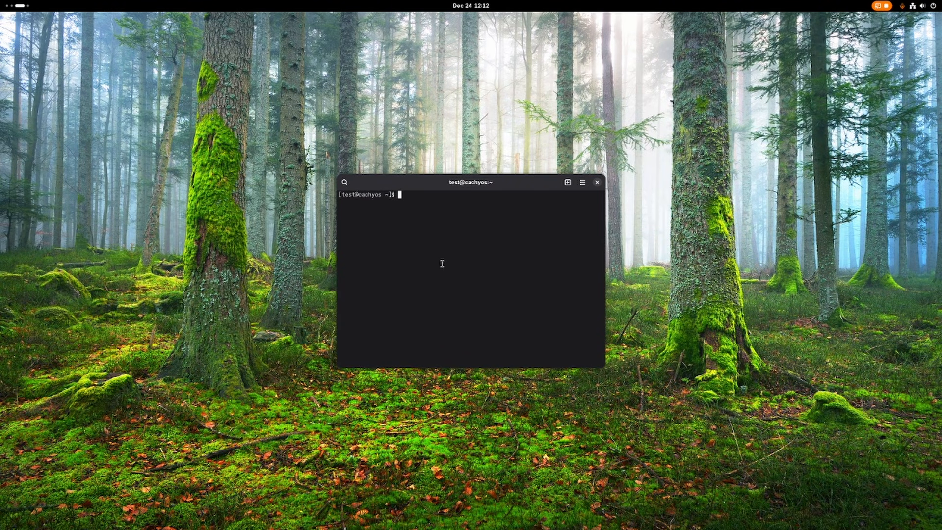
Step: Write the install command sudo apt install extension-manager at the prompt and erase it without running it
type("sudo apt ")
type("install")
type(" extensi")
type("on-manage")
type("r")
key("BackSpace")
key("BackSpace")
key("BackSpace")
key("BackSpace")
key("BackSpace")
key("BackSpace")
key("BackSpace")
key("BackSpace")
key("BackSpace")
key("BackSpace")
key("BackSpace")
key("BackSpace")
key("BackSpace")
key("BackSpace")
key("BackSpace")
key("BackSpace")
key("BackSpace")
key("BackSpace")
key("BackSpace")
key("BackSpace")
key("BackSpace")
Step: Write the dnf install variant of the extension-manager command after sudo and erase it without running it
type("dnf ins")
key("BackSpace")
key("BackSpace")
type("stall extension-manager")
key("BackSpace")
key("BackSpace")
key("BackSpace")
key("BackSpace")
key("BackSpace")
key("BackSpace")
key("BackSpace")
key("BackSpace")
key("BackSpace")
key("BackSpace")
key("BackSpace")
key("BackSpace")
key("BackSpace")
key("BackSpace")
key("BackSpace")
key("BackSpace")
key("BackSpace")
key("BackSpace")
key("BackSpace")
key("BackSpace")
key("BackSpace")
key("BackSpace")
key("BackSpace")
key("BackSpace")
key("BackSpace")
Step: Write the pacman -S extension-manager variant of the command and erase it without running it
type("pacman -S extension-manager")
key("BackSpace")
key("BackSpace")
key("BackSpace")
key("BackSpace")
key("BackSpace")
key("BackSpace")
key("BackSpace")
key("BackSpace")
key("BackSpace")
key("BackSpace")
key("BackSpace")
key("BackSpace")
key("BackSpace")
key("BackSpace")
key("BackSpace")
key("BackSpace")
key("BackSpace")
key("BackSpace")
key("BackSpace")
key("BackSpace")
Step: Run yay extension-manager to look up the package and close the terminal window without installing anything
type("yay extension")
key("BackSpace")
type("-manager")
key("Return")
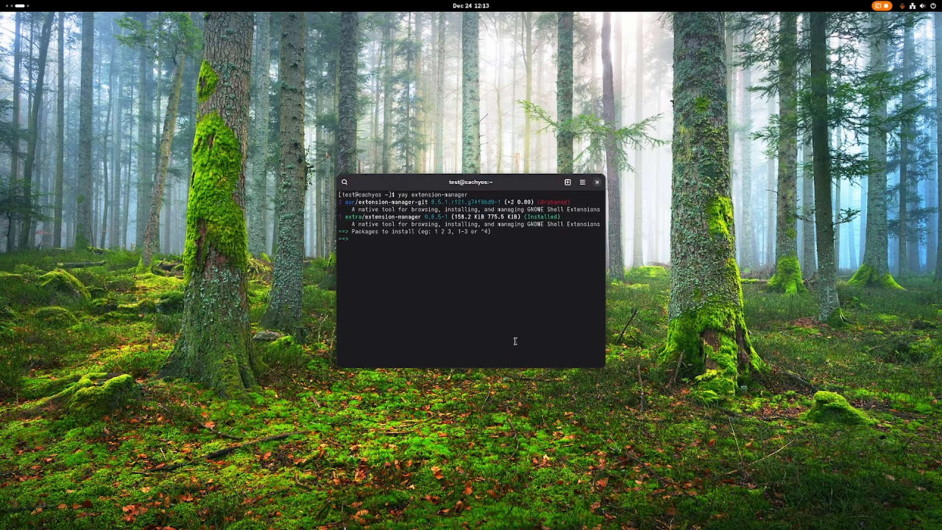
left_click(598, 182)
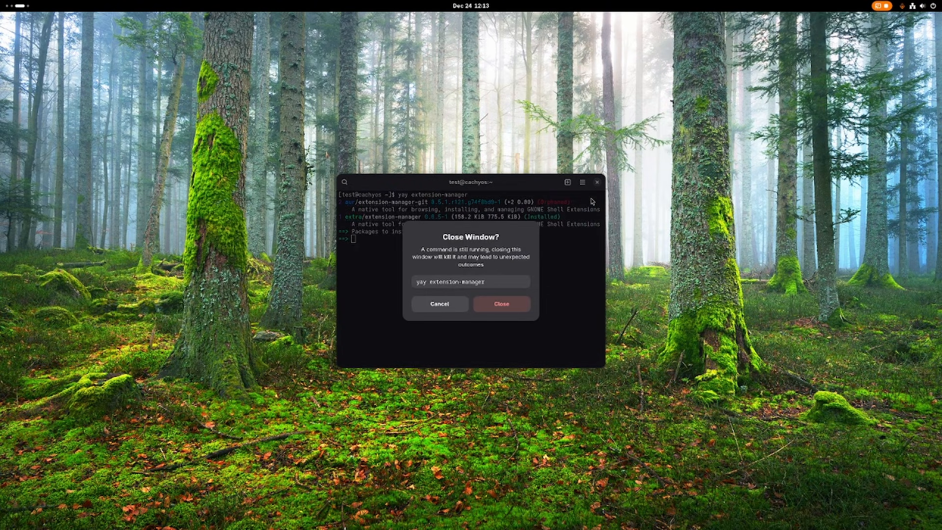
left_click(510, 309)
Step: Find Extension Manager among the applications, pin it to the dash, and pin OBS Studio just before it
mouse_move(0, 0)
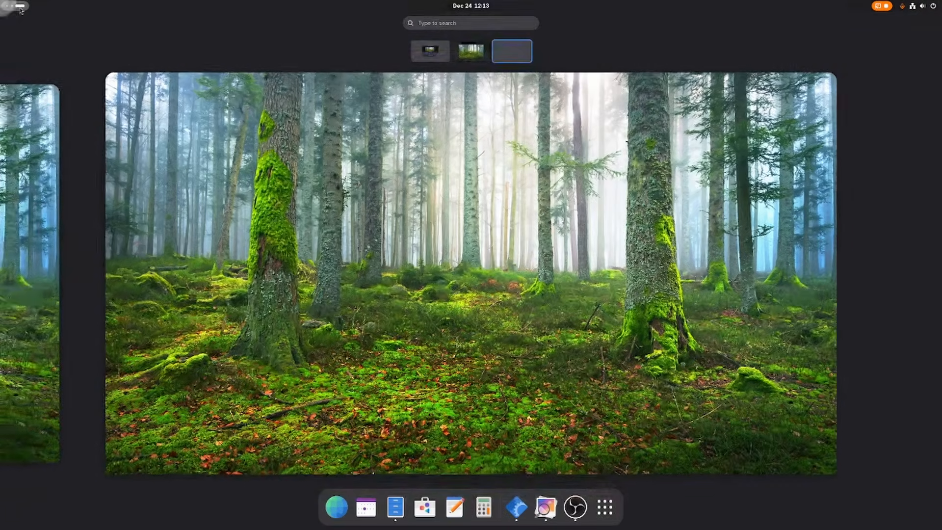
left_click(434, 24)
type("ext")
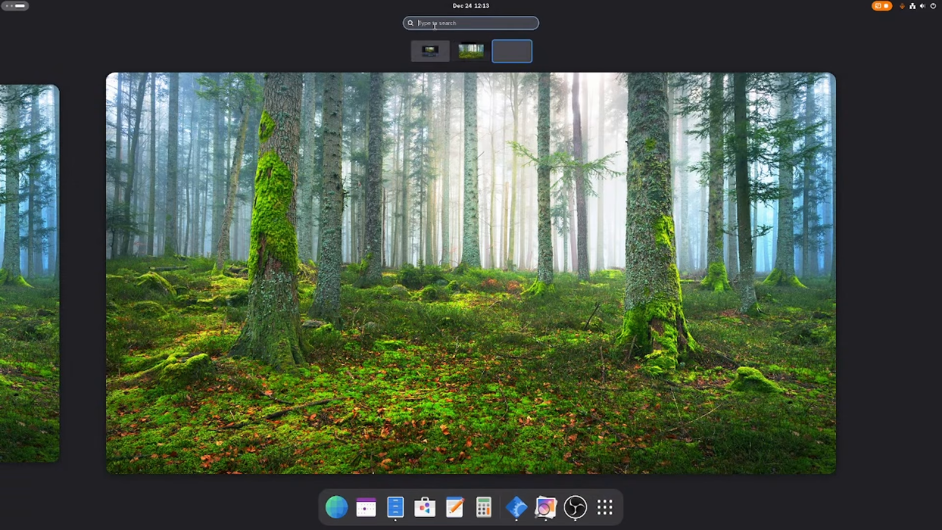
type("e")
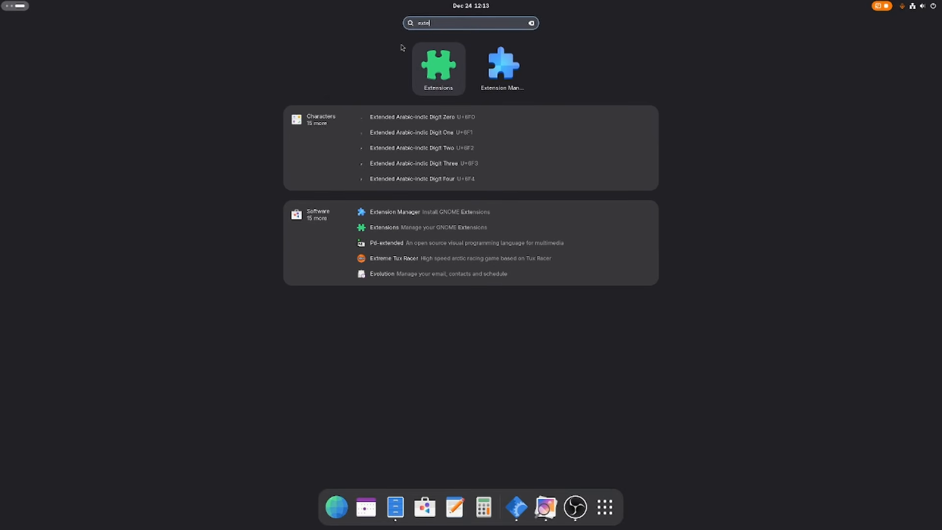
right_click(504, 76)
left_click(550, 69)
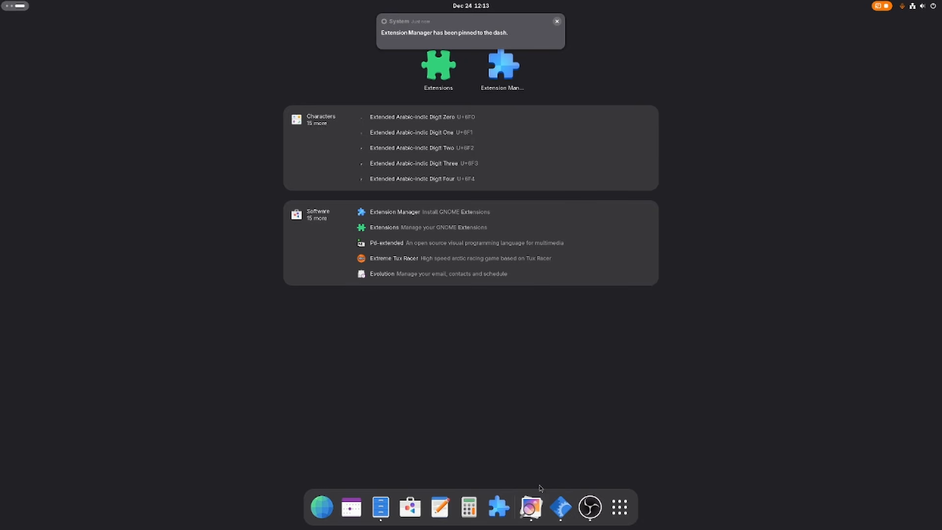
left_click_drag(593, 511, 496, 509)
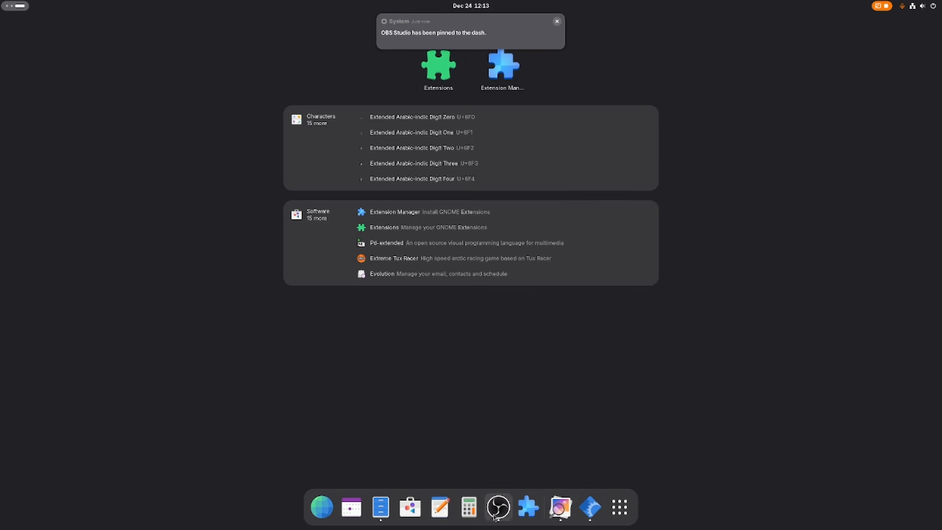
Step: Unpin Calculator, Text Editor and Software from the dash
right_click(464, 511)
left_click(467, 456)
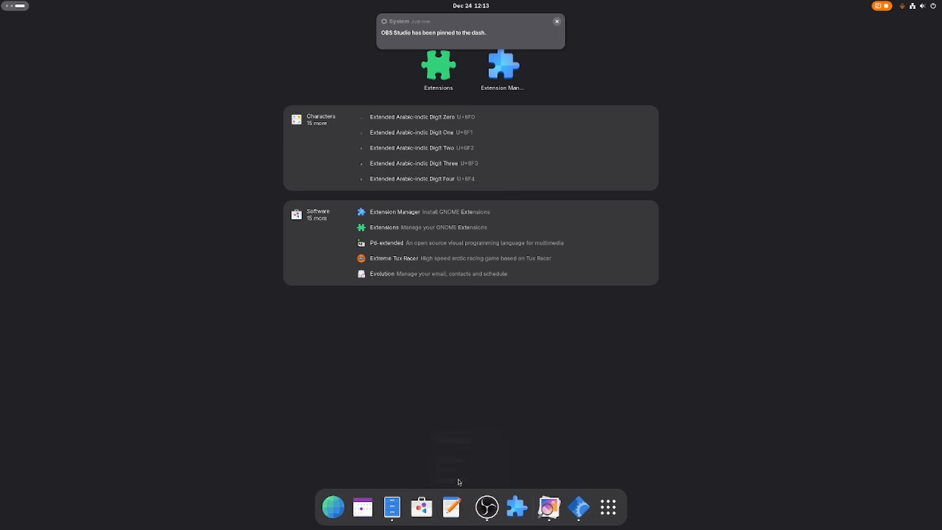
right_click(460, 509)
left_click(450, 461)
right_click(441, 509)
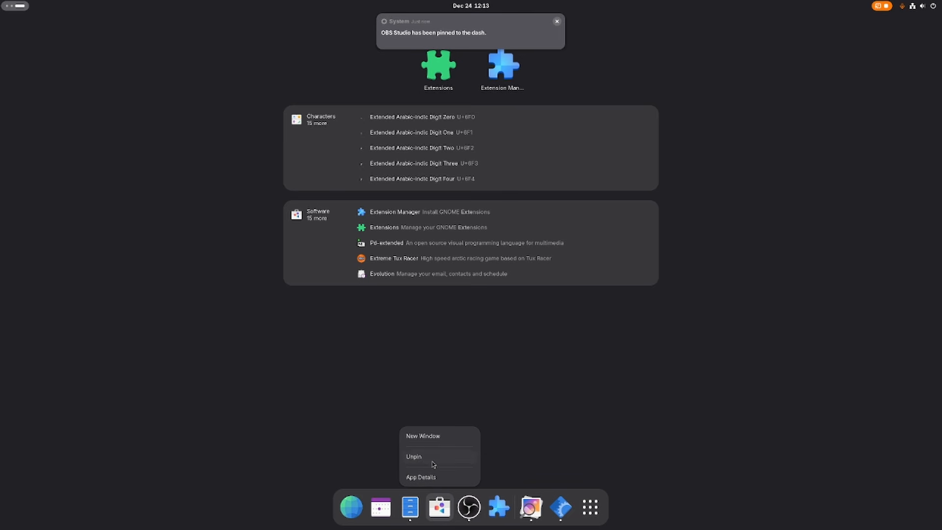
left_click(432, 458)
Step: Place Files ahead of Calendar in the dash, and unpin Calendar and the globe-icon web browser
left_click_drag(420, 509, 390, 509)
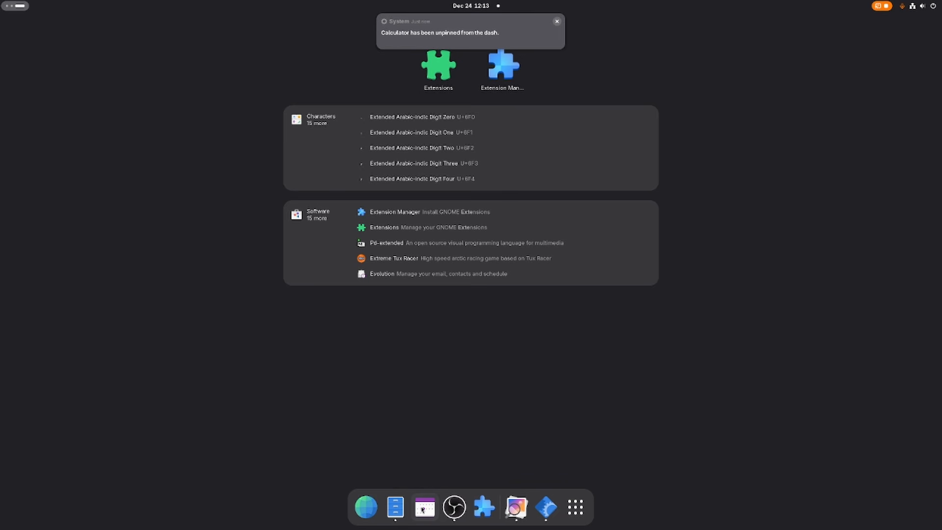
right_click(423, 509)
left_click(403, 477)
right_click(387, 495)
left_click(379, 459)
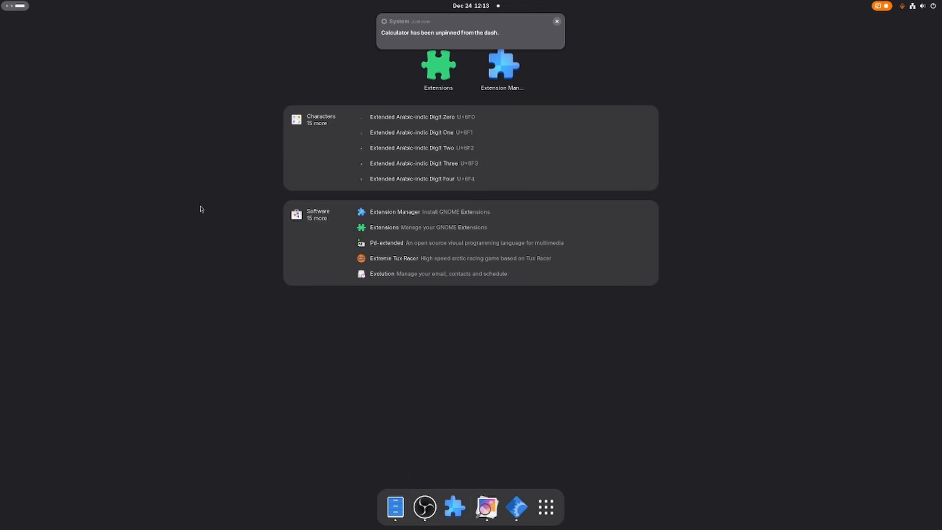
Step: Search the applications for "e", pin Microsoft Edge (dev) as the first dash item, and clear the notification and search
left_click(199, 208)
mouse_move(0, 0)
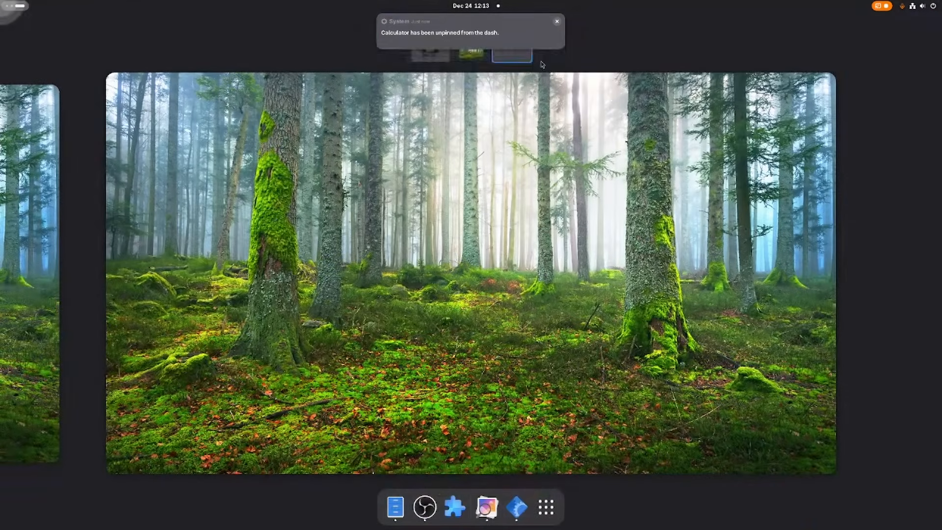
left_click(557, 21)
left_click(556, 21)
type("e")
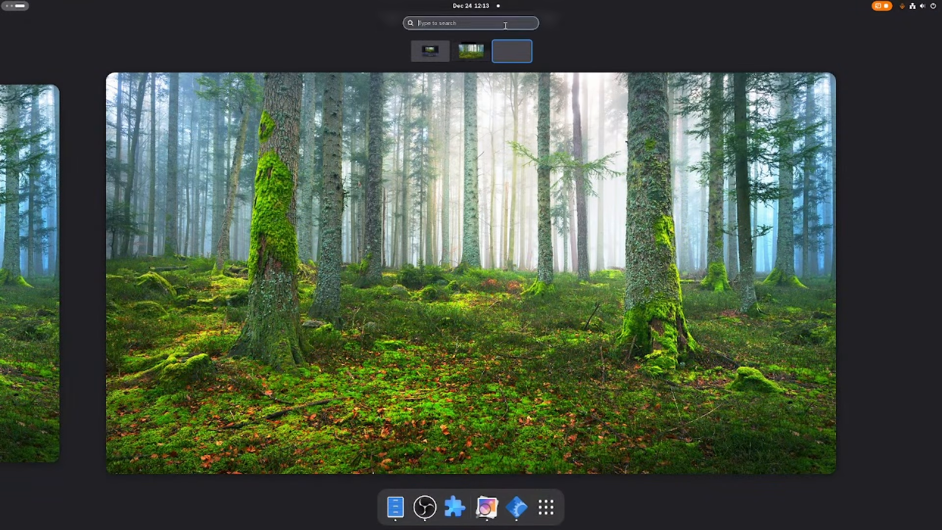
left_click(558, 22)
right_click(632, 62)
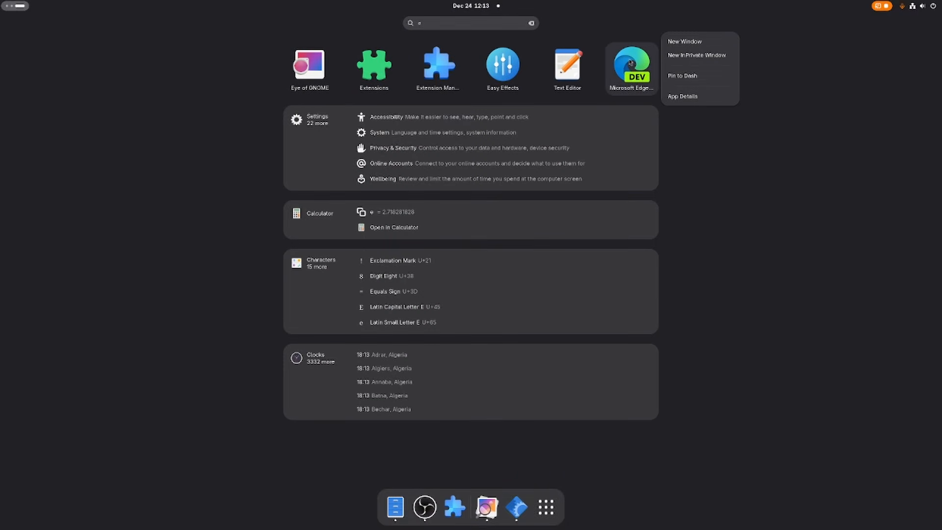
left_click(699, 76)
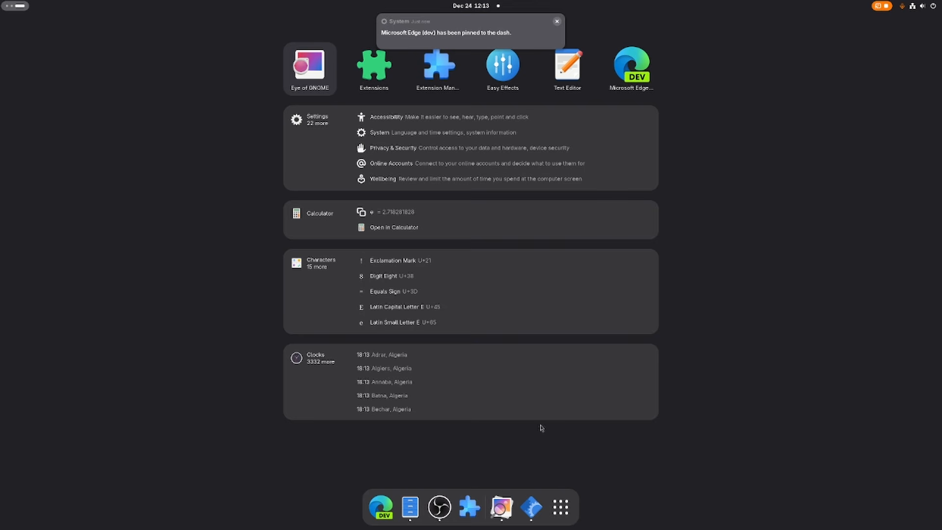
left_click(556, 21)
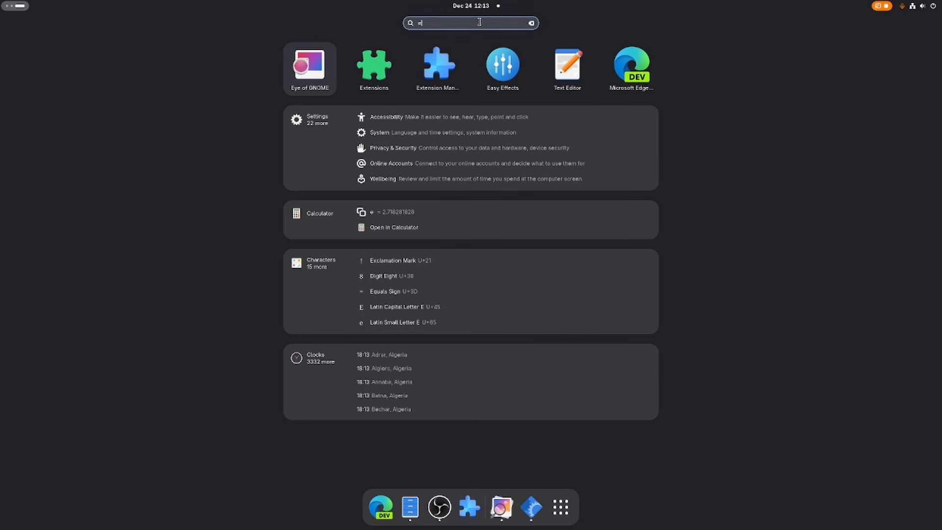
key("BackSpace")
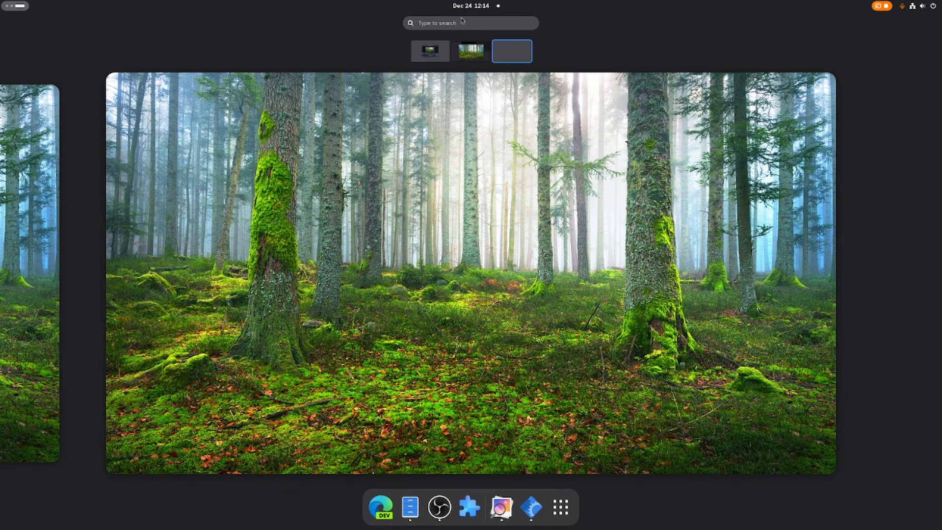
Step: Launch Extension Manager on an empty workspace, search the online extensions for "blur my shell", and install Blur my Shell
left_click(480, 128)
key("super")
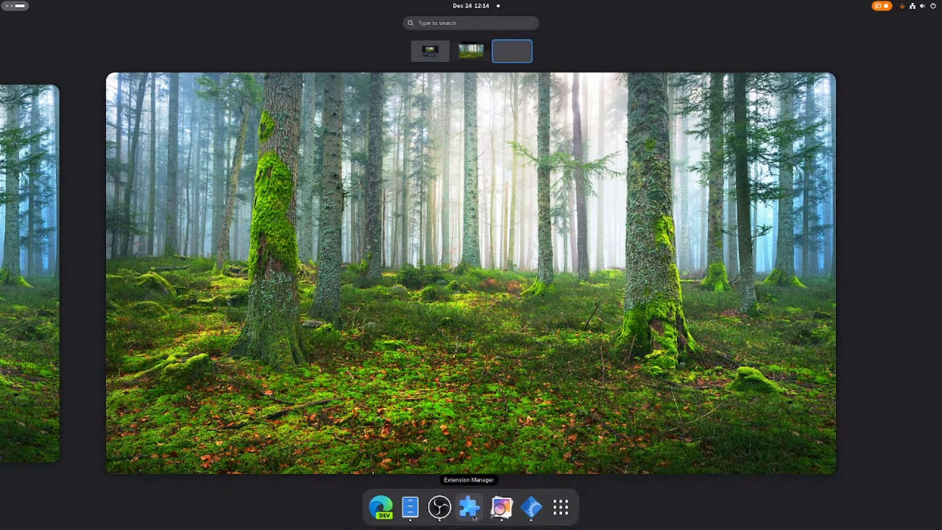
left_click(474, 516)
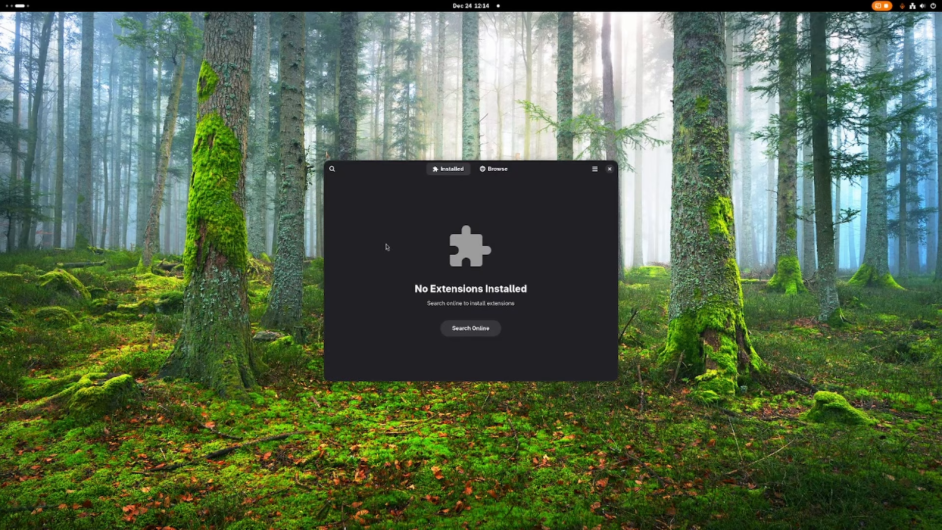
left_click(496, 169)
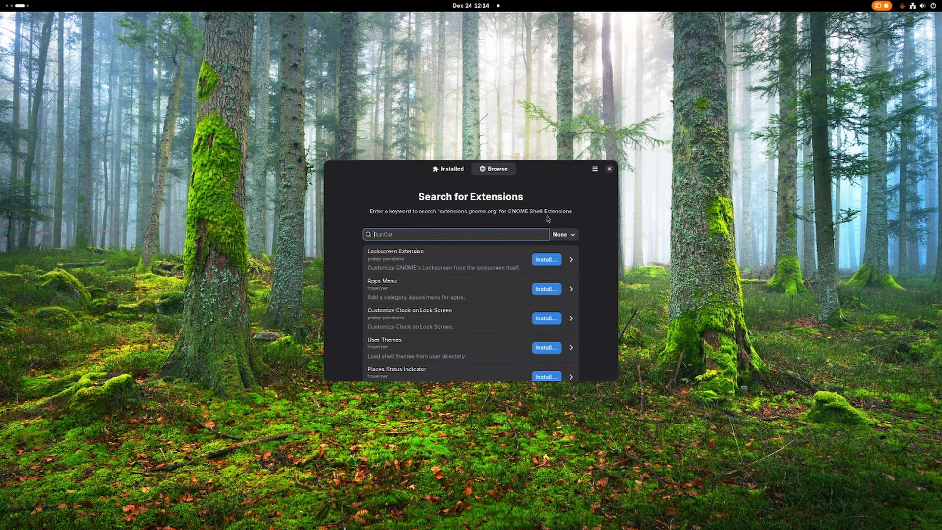
type("blur my shell")
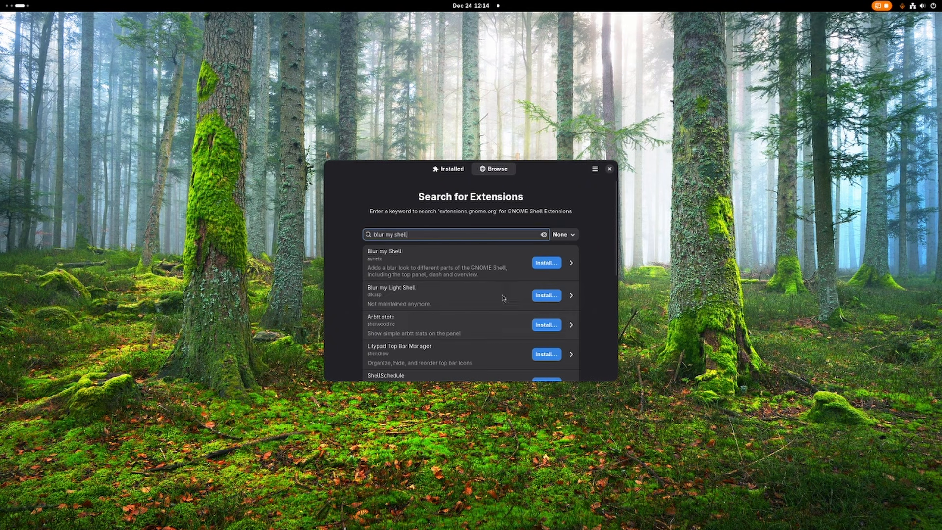
left_click(555, 260)
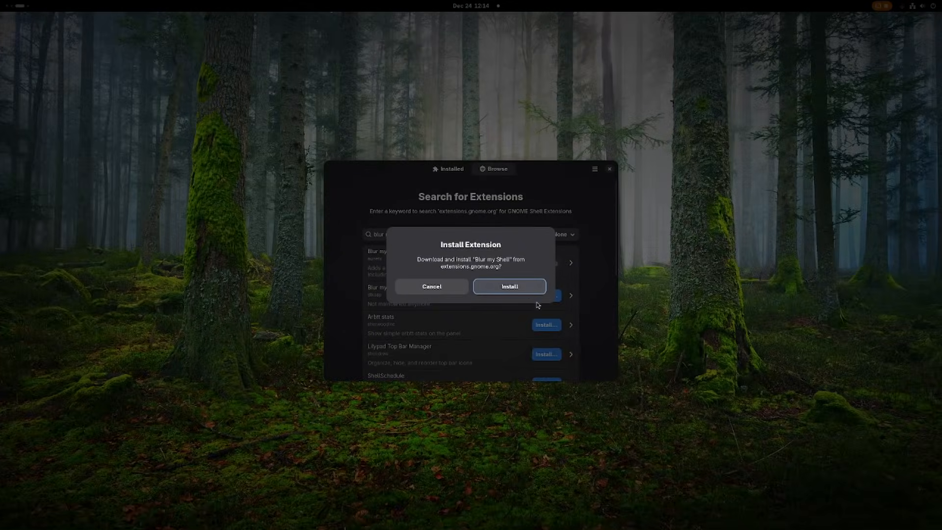
left_click(533, 291)
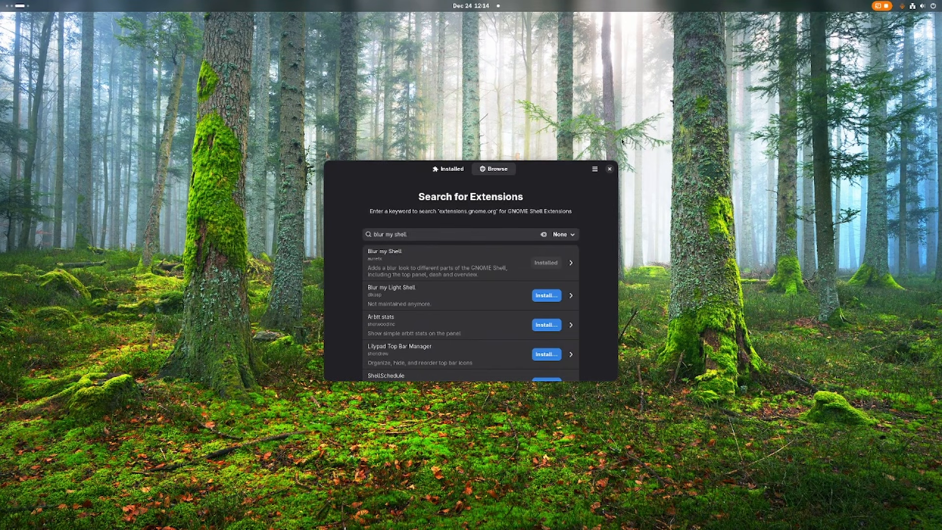
Step: Replace the extension search with "arcmenu" and install the ArcMenu extension described as an application menu for GNOME Shell
left_click(436, 236)
key("BackSpace")
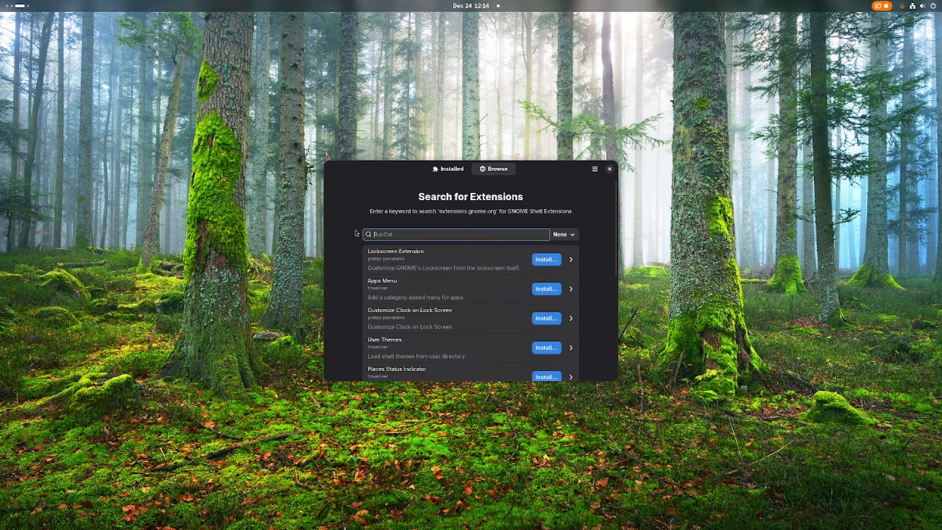
type("arcmenu")
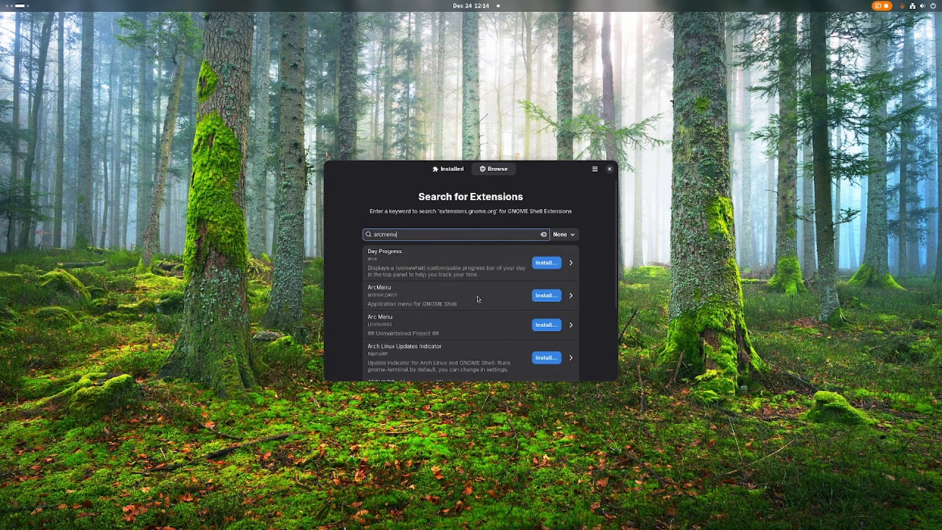
left_click(552, 296)
left_click(534, 281)
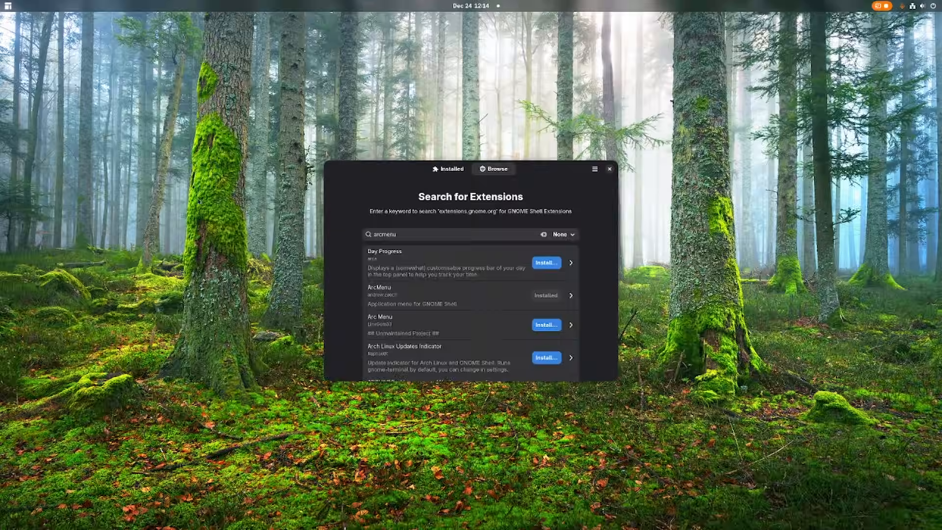
Step: Examine the blur effect in the activities overview while switching between workspaces
mouse_move(0, 0)
scroll(471, 275, "up", 1)
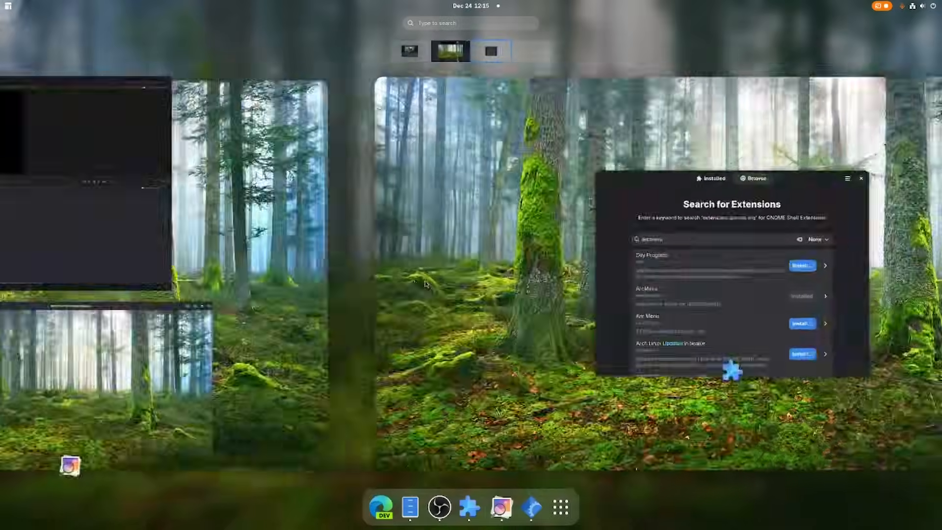
scroll(479, 279, "down", 2)
scroll(425, 282, "up", 2)
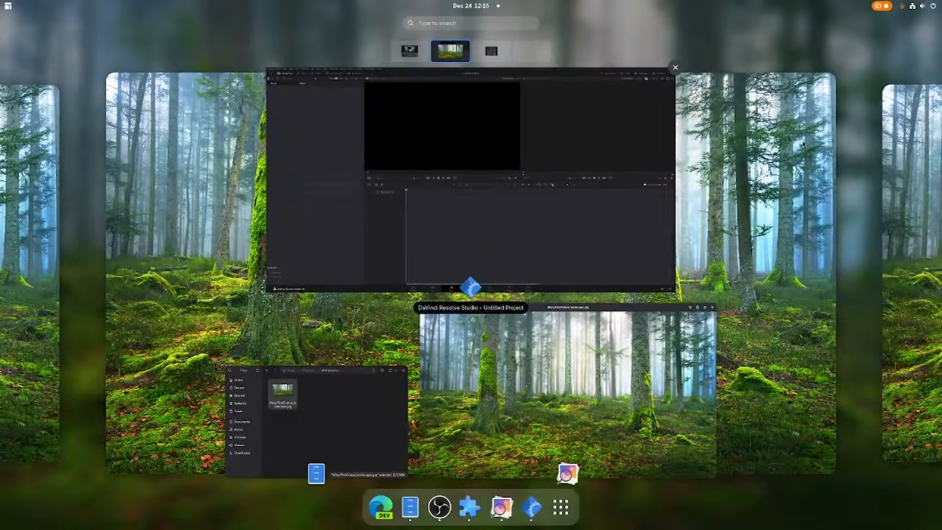
key("super")
key("super")
scroll(363, 121, "down", 1)
key("super")
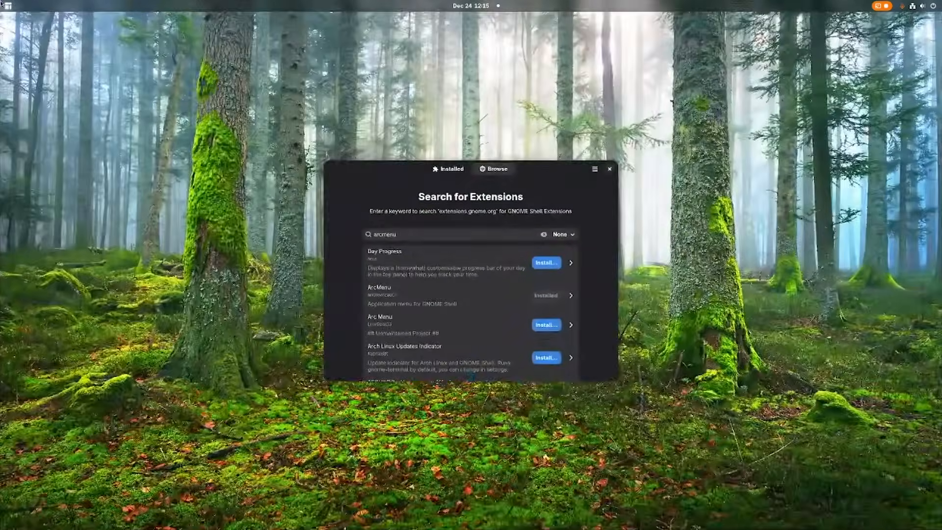
Step: Close the image viewer and Files windows on the DaVinci Resolve workspace from the overview, and return to Extension Manager
key("super")
scroll(663, 313, "up", 1)
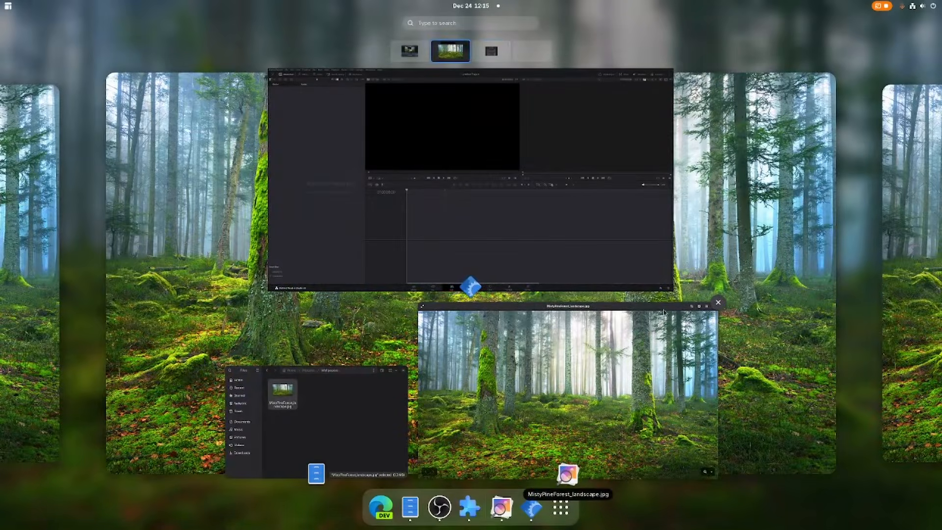
left_click(718, 302)
left_click(408, 364)
scroll(479, 366, "down", 1)
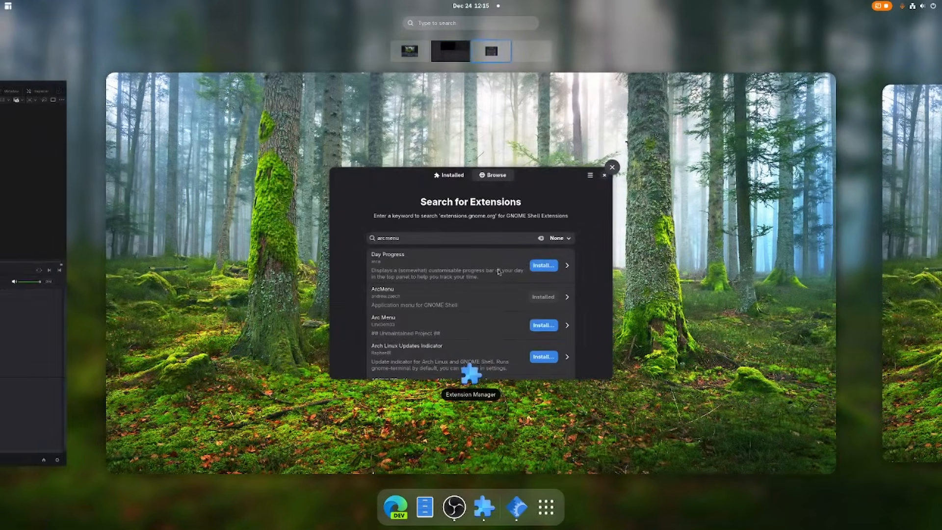
left_click(471, 374)
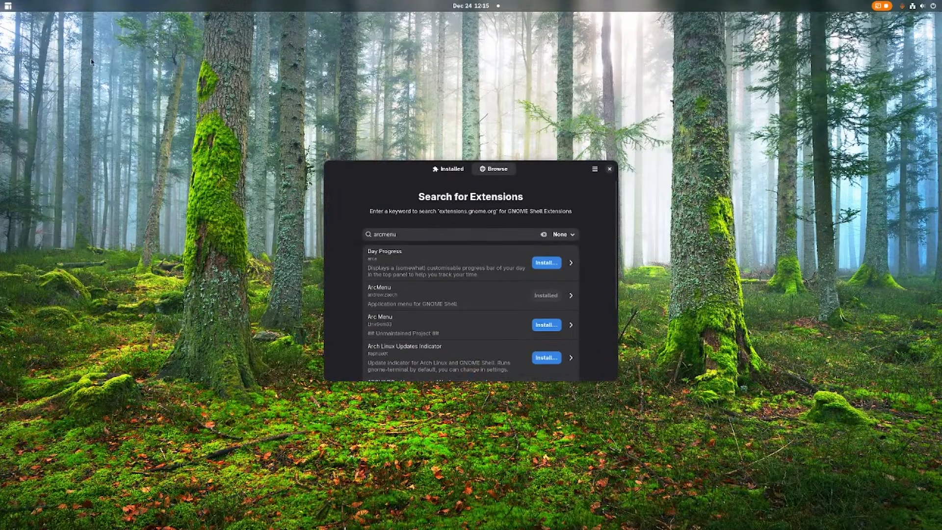
Step: Open ArcMenu to look over its shortcuts and places, and close it again
left_click(9, 7)
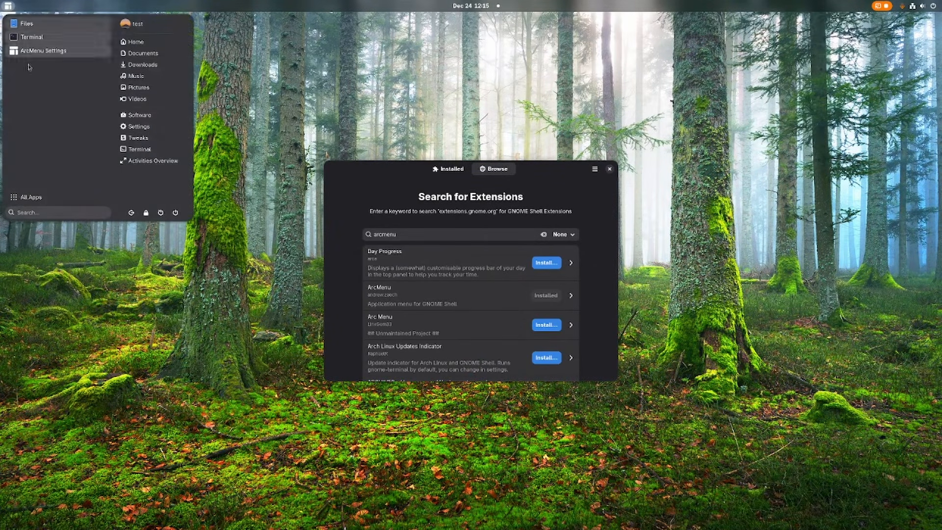
left_click(240, 230)
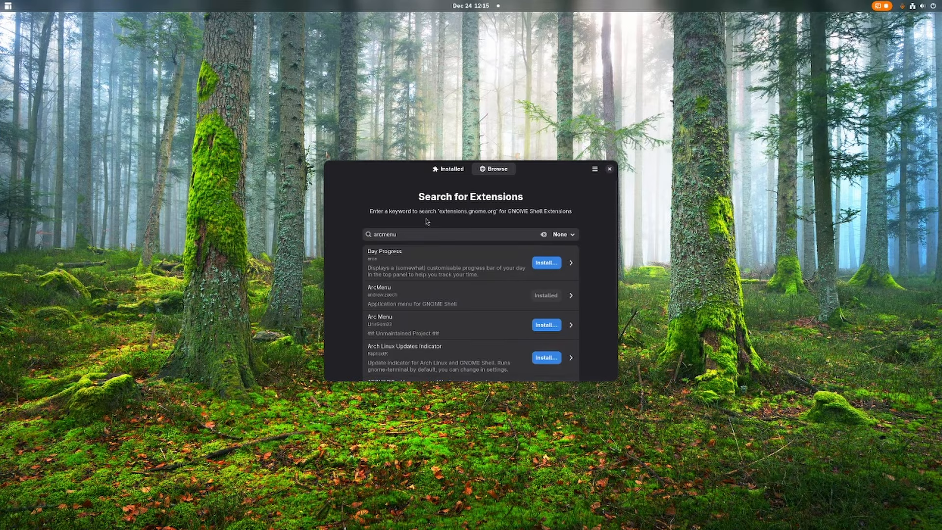
Step: Search the online extensions for "dash to dock" and install Dash to Dock
left_click_drag(415, 234, 374, 231)
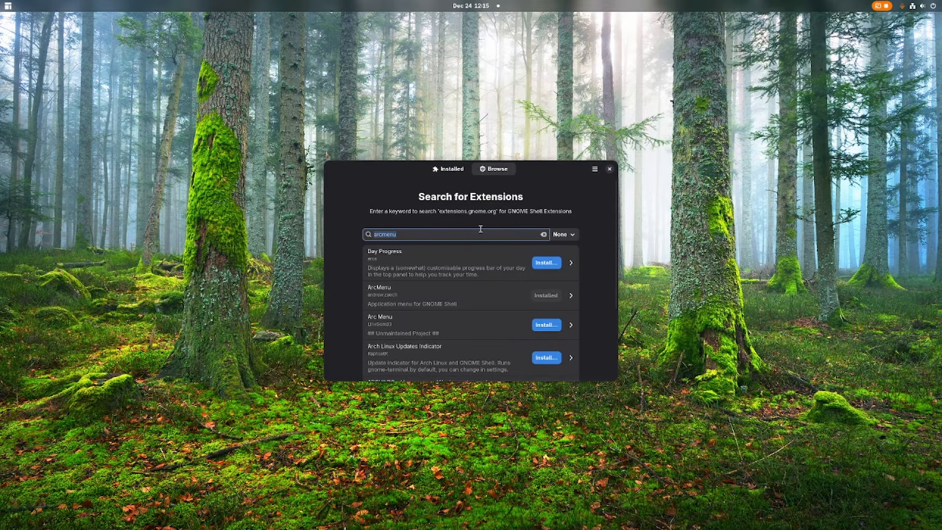
type("dash to")
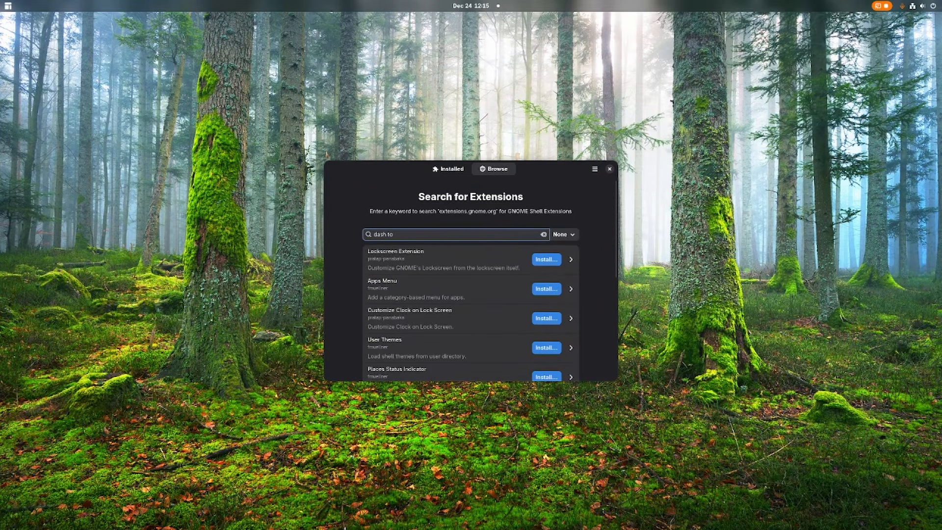
type(" dock")
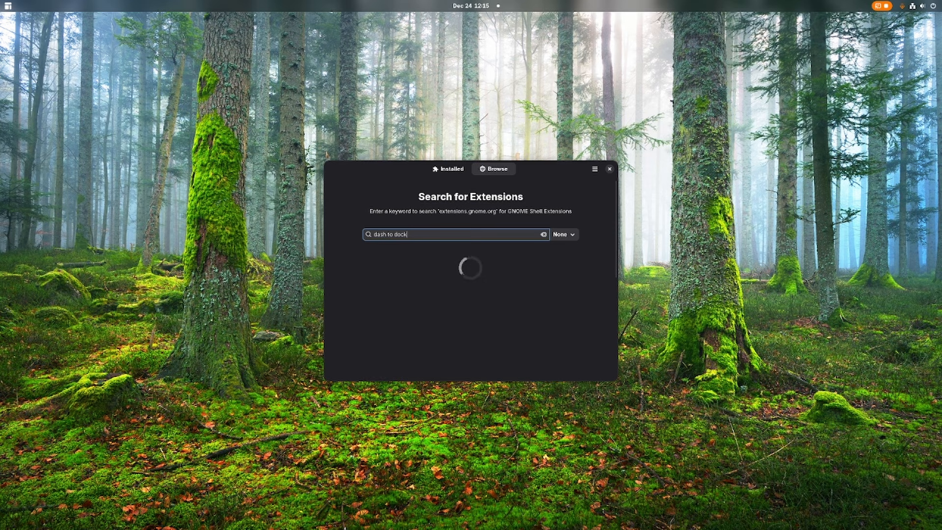
mouse_move(0, 0)
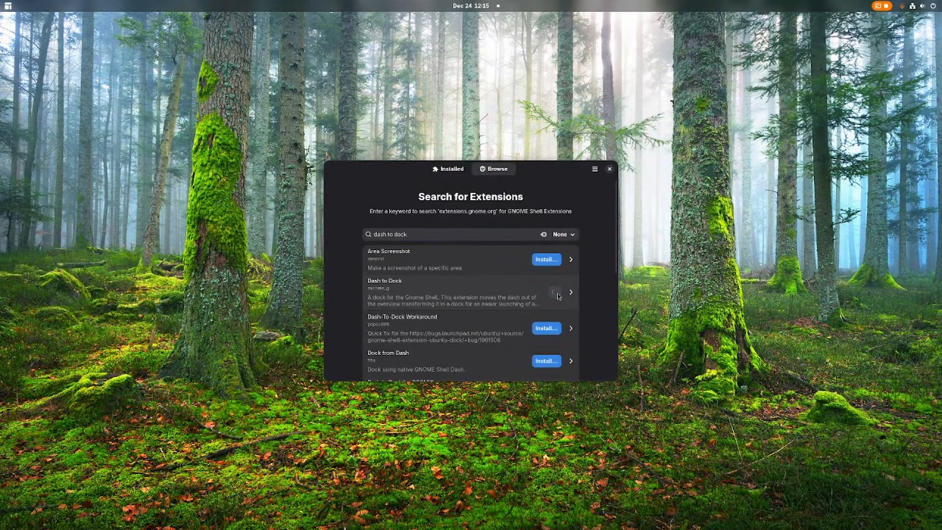
left_click(558, 294)
left_click(539, 290)
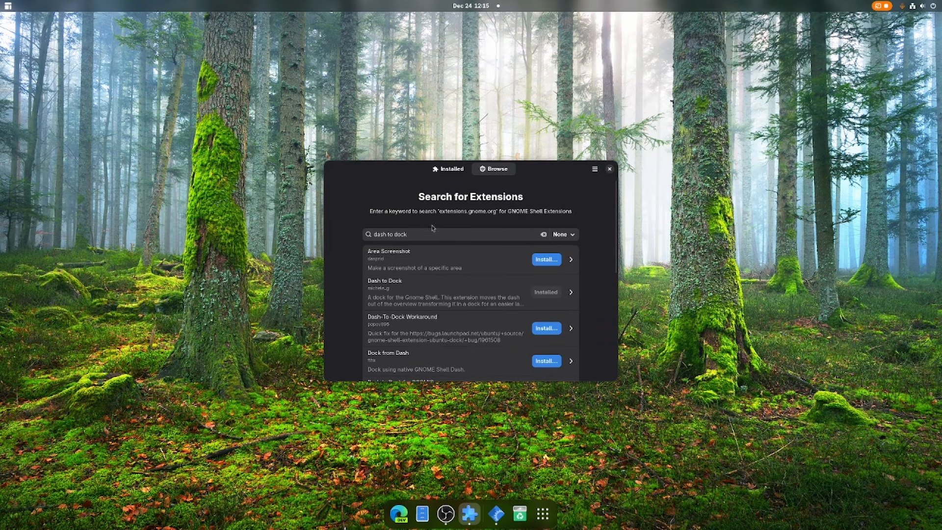
Step: Search for "extension list" and install the Extension List version that manages extensions from the top panel, backing out of the unsupported one
left_click(352, 233)
type("extensio")
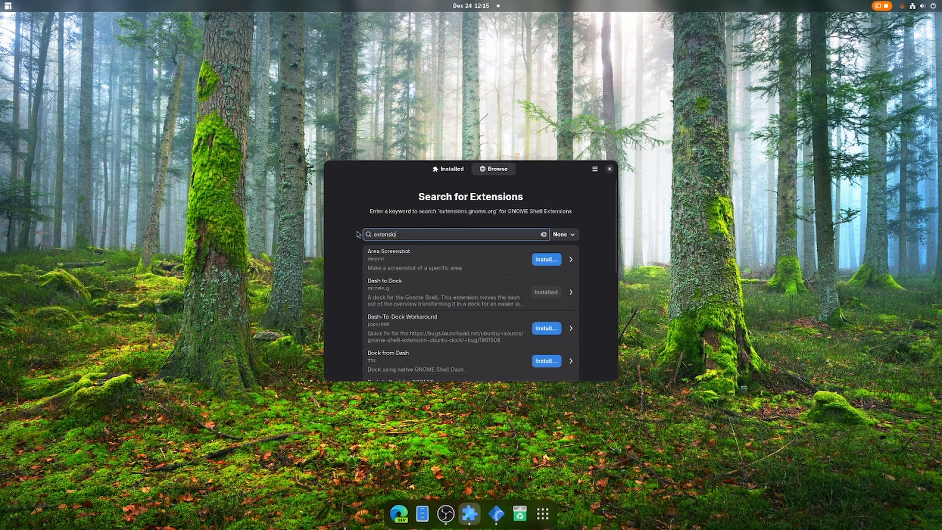
type("n list")
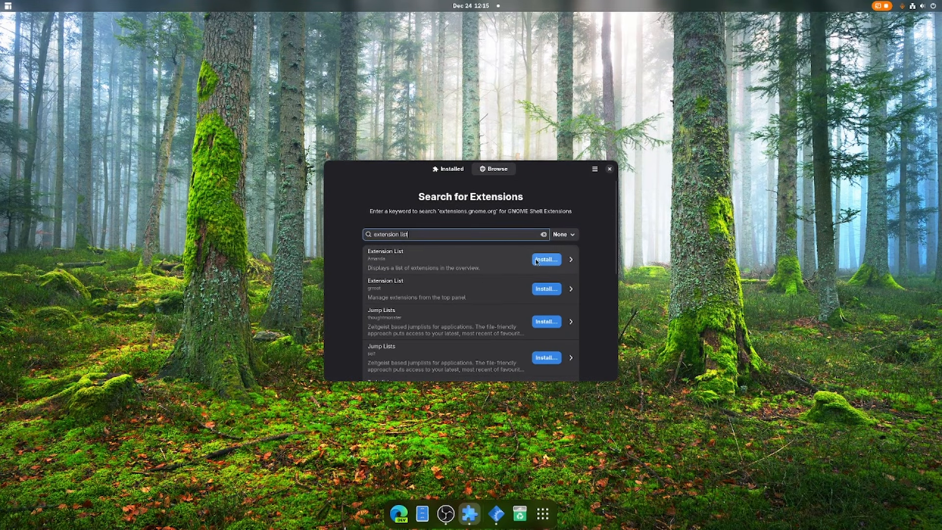
left_click(536, 260)
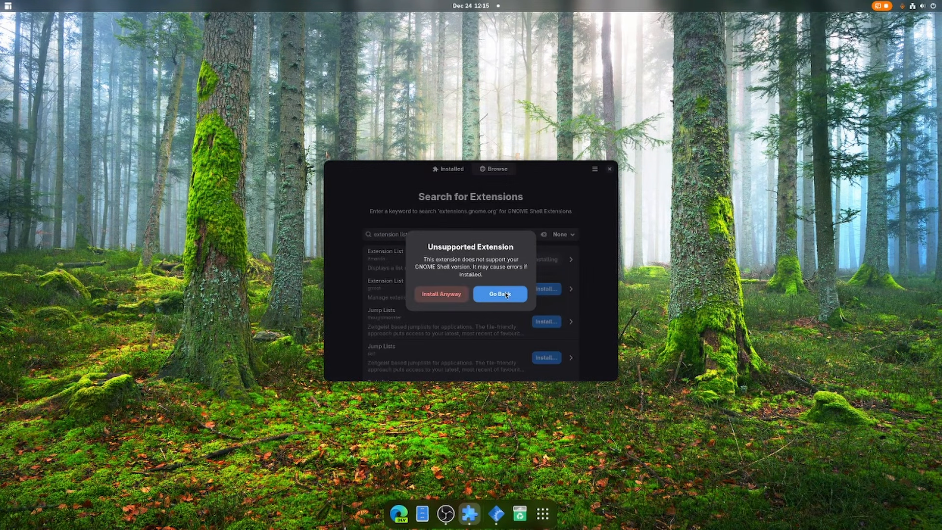
left_click(500, 294)
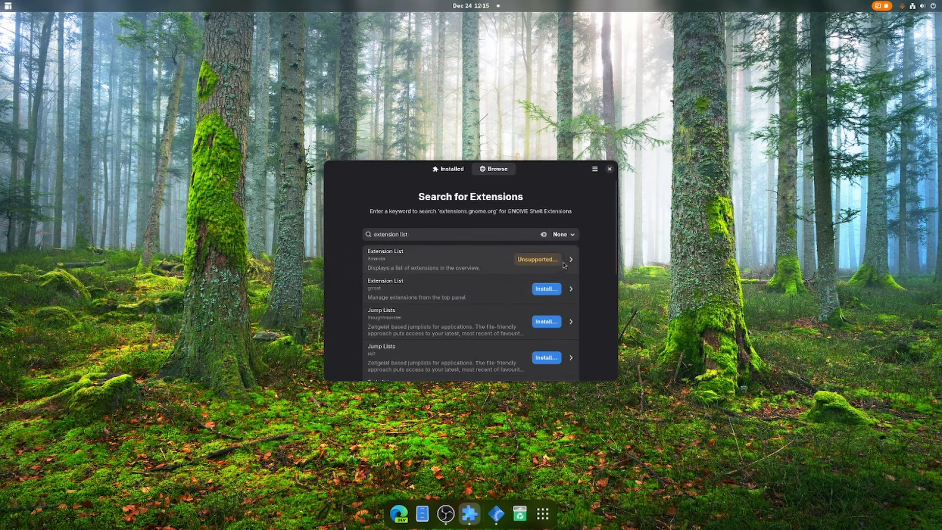
left_click(543, 290)
left_click(529, 290)
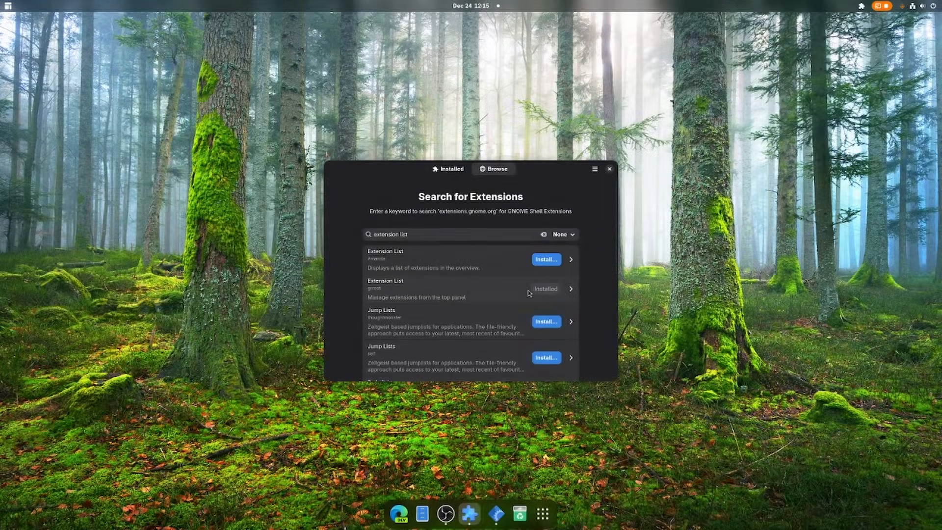
Step: Examine the Extension List menu in the top panel with its extension toggles and settings, and close it
left_click(862, 6)
left_click(861, 6)
left_click(862, 5)
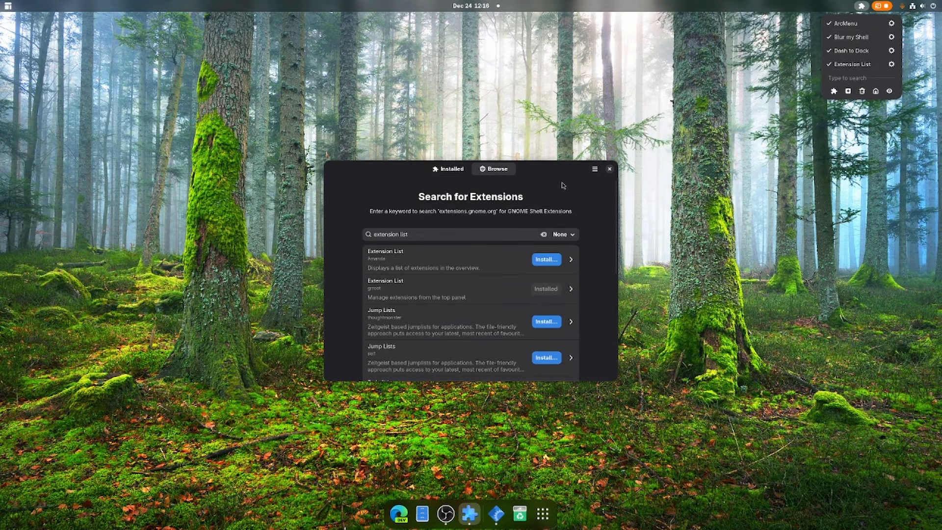
left_click(560, 207)
left_click(862, 6)
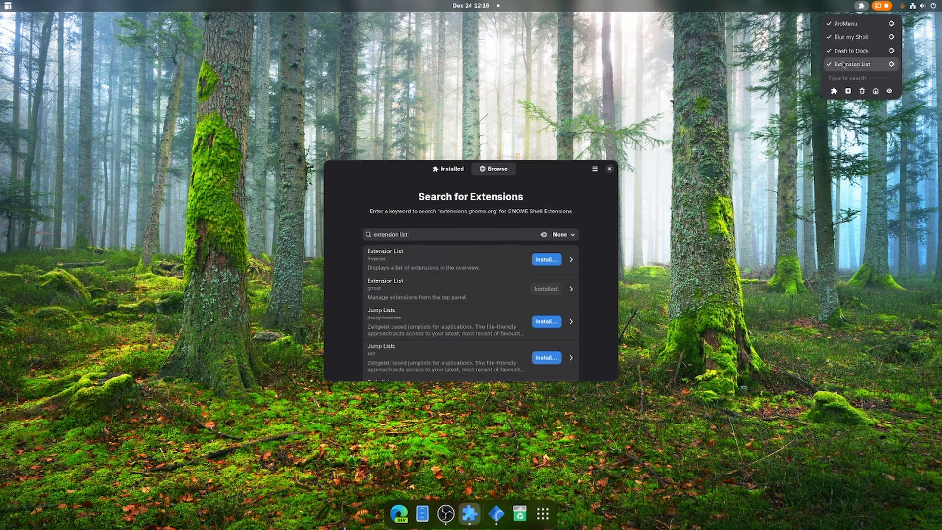
left_click(441, 244)
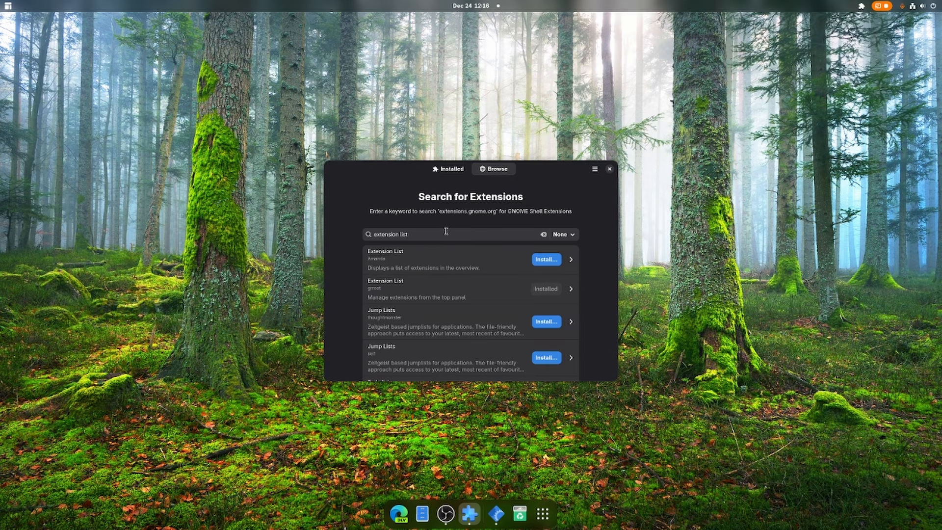
Step: Search the online extensions for "just perfection" and install Just Perfection
triple_click(415, 234)
type("just perfection")
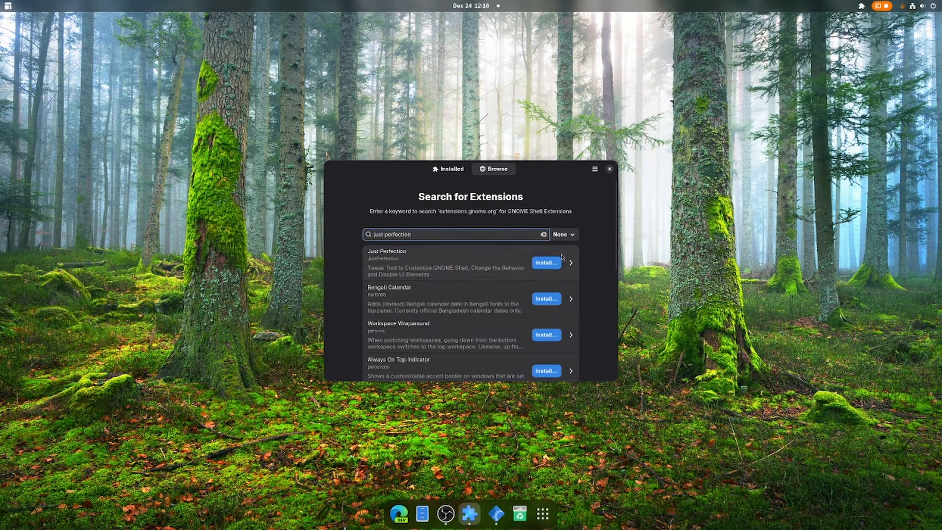
left_click(546, 262)
left_click(510, 290)
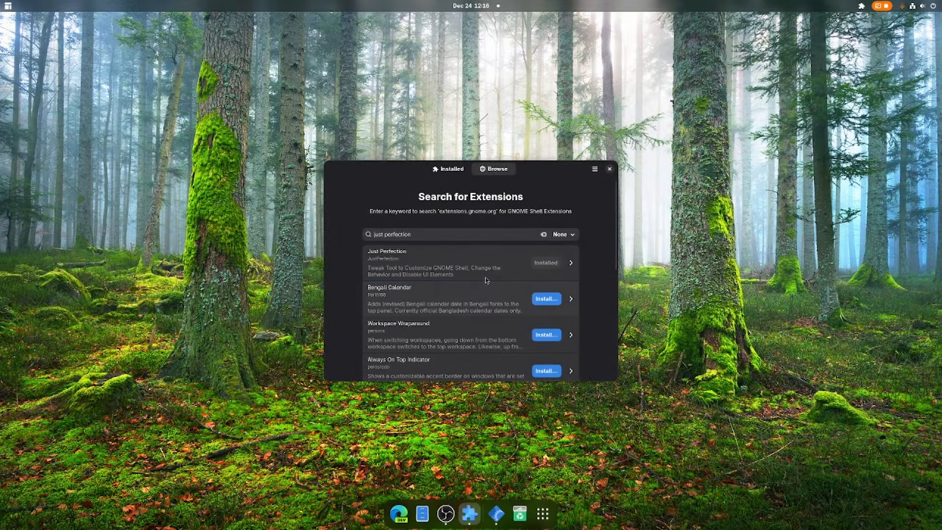
Step: Search the online extensions for "appindica" and install AppIndicator and KStatusNotifierItem Support
type("appindica")
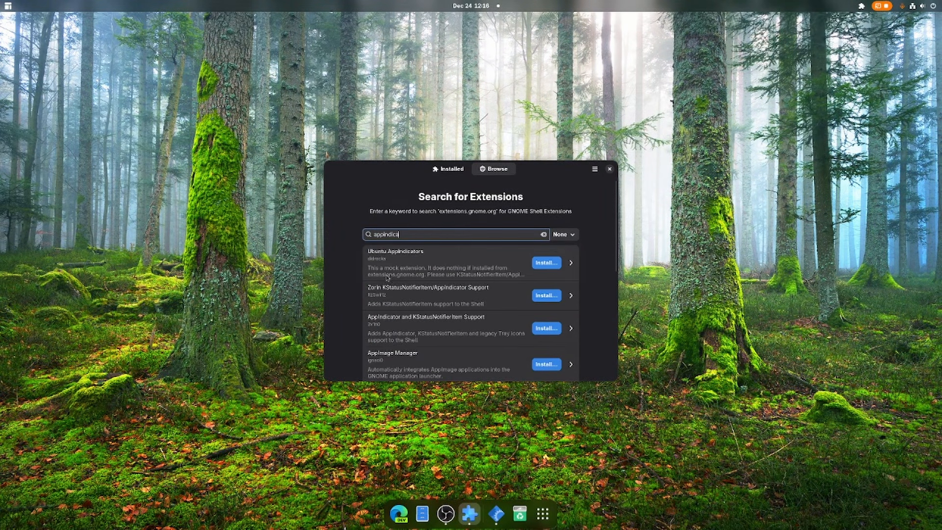
left_click(541, 328)
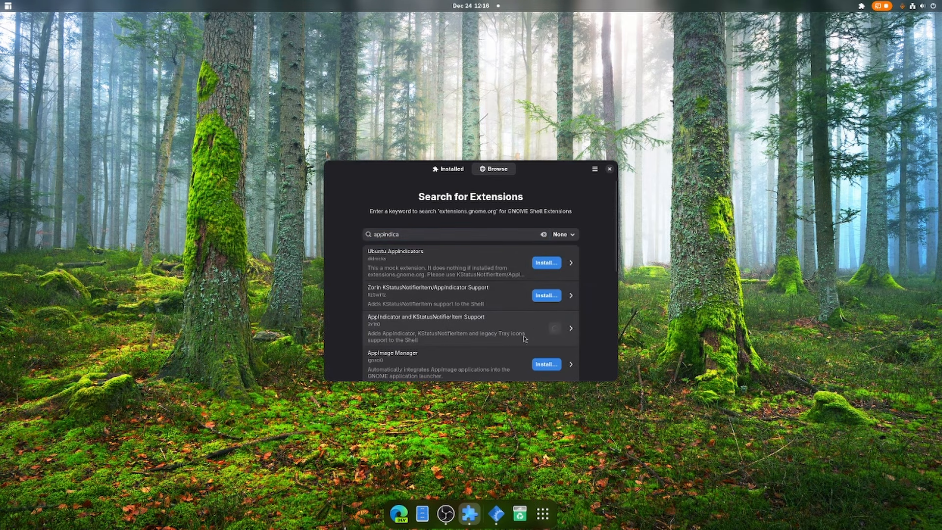
left_click(522, 290)
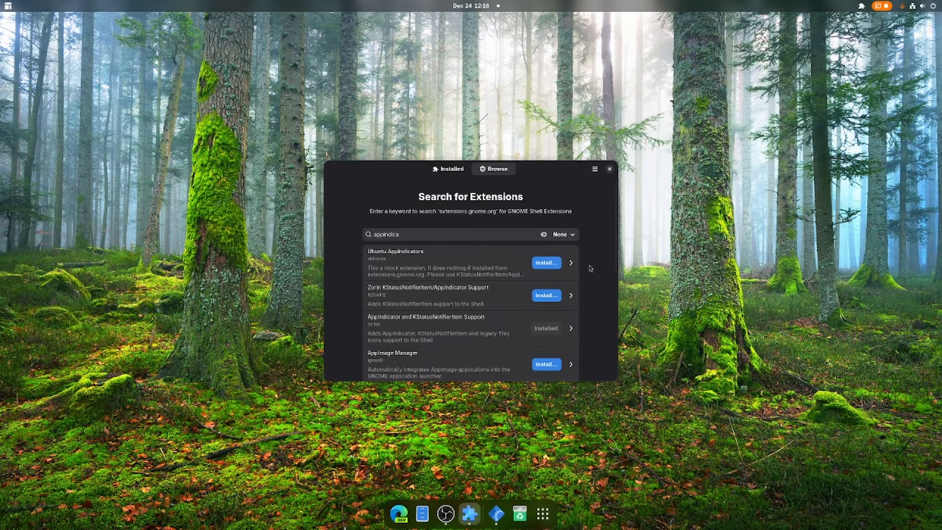
Step: Clear the extension search and install the User Themes extension from the online list
scroll(384, 310, "down", 2)
scroll(383, 311, "up", 2)
double_click(409, 237)
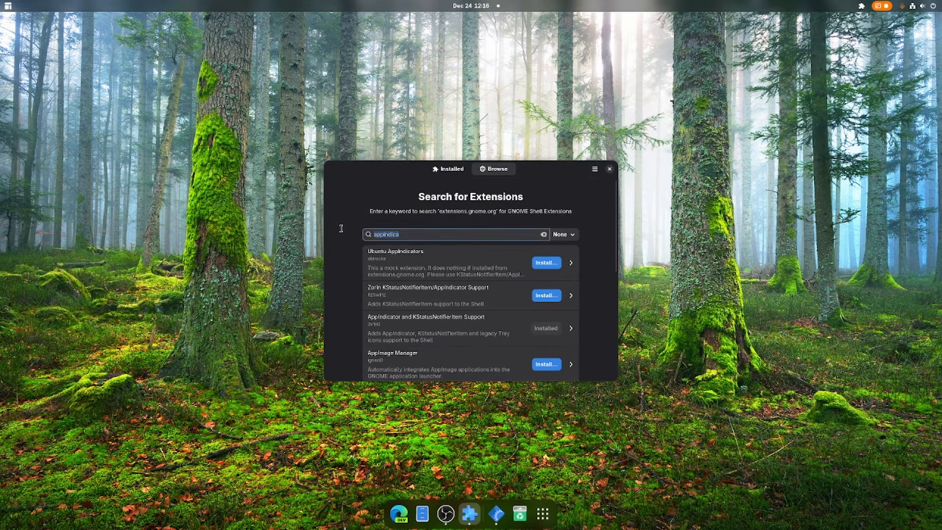
key("BackSpace")
left_click(861, 5)
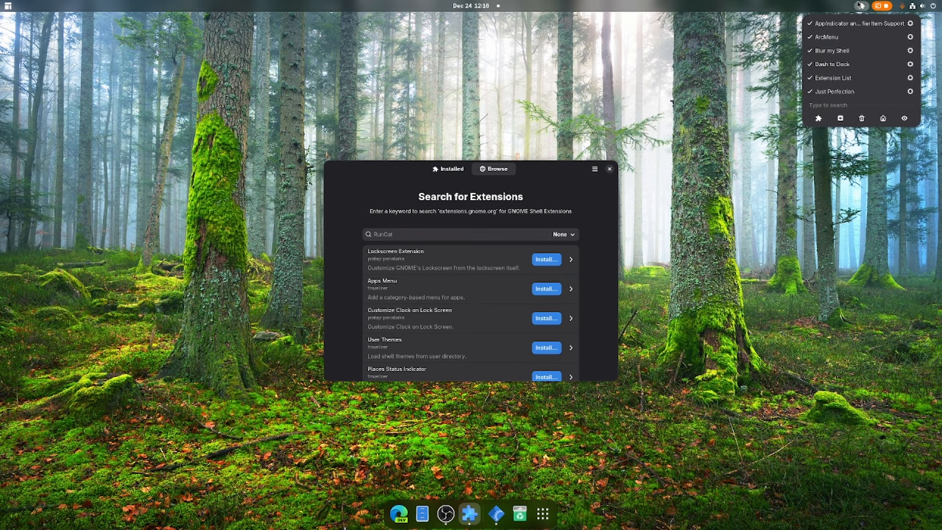
left_click(542, 350)
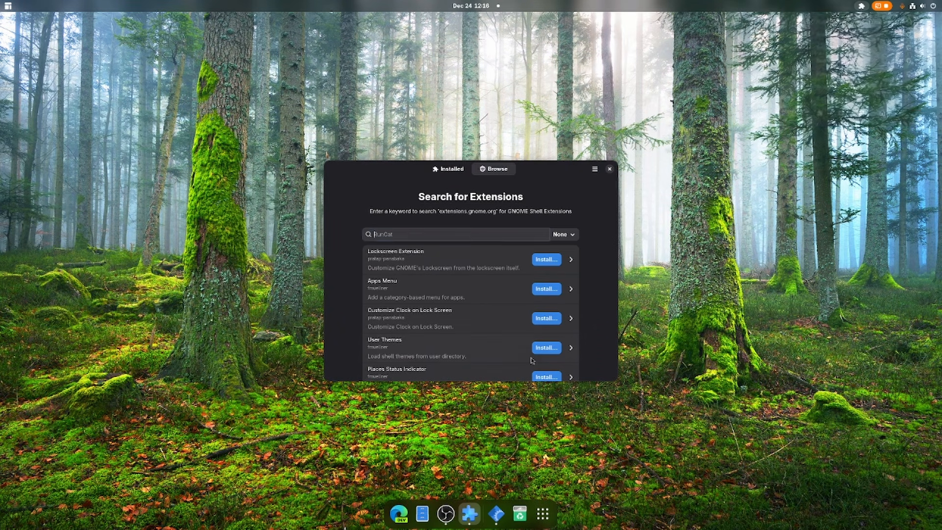
left_click(542, 349)
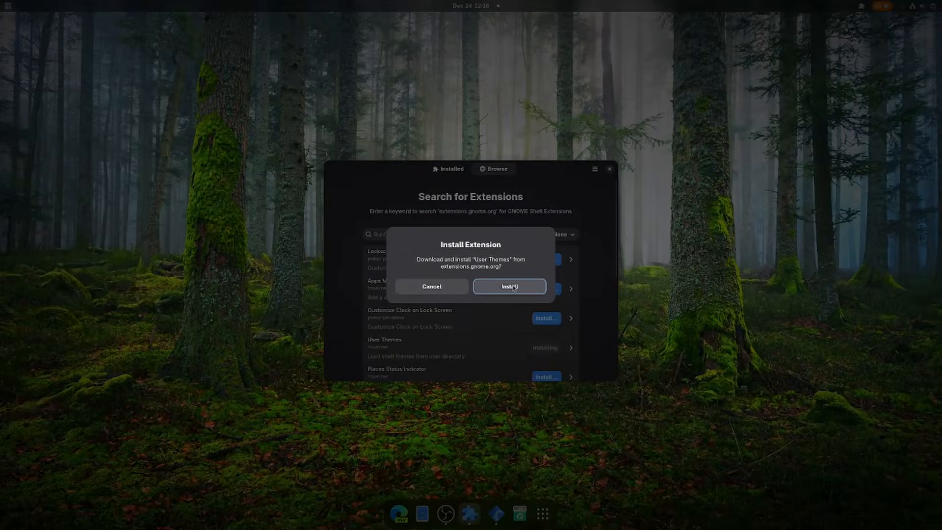
left_click(512, 286)
scroll(510, 290, "down", 3)
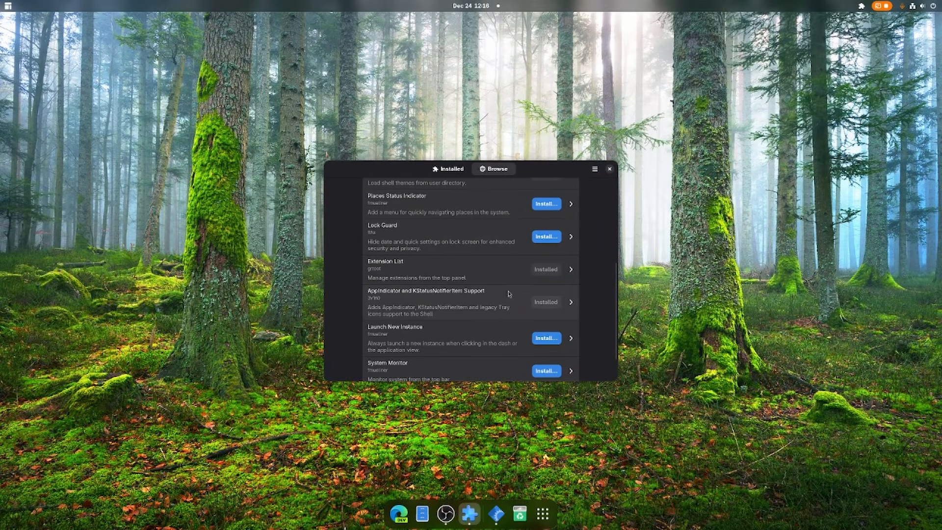
scroll(509, 290, "up", 5)
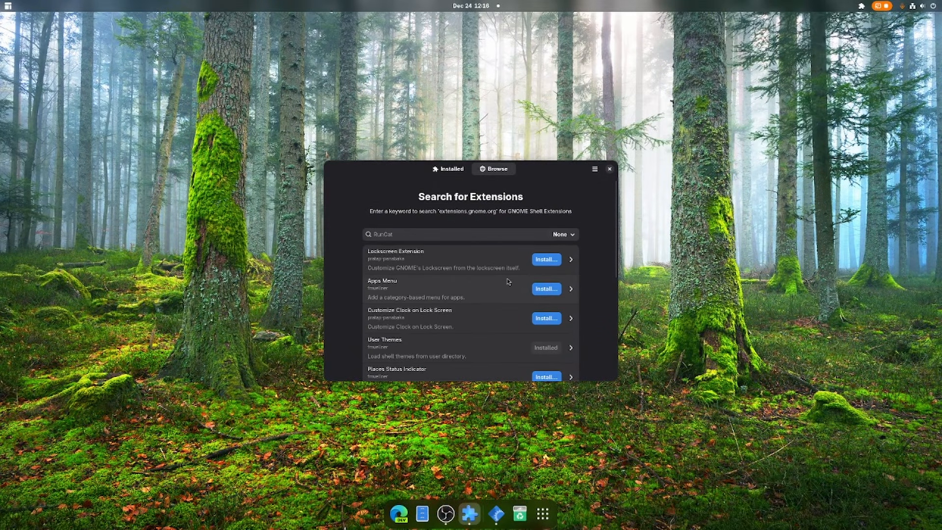
Step: Check the list of installed extensions from the top panel, and close the extension browser window
left_click(861, 6)
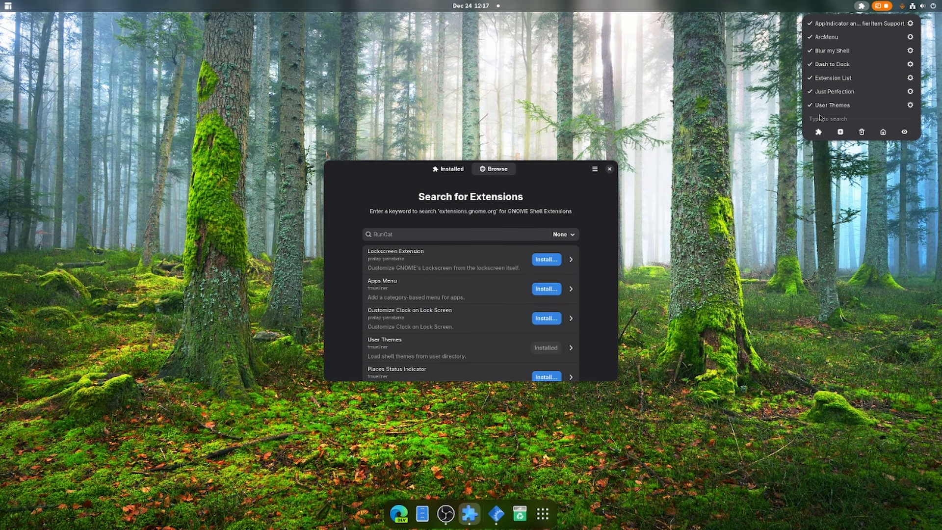
left_click(612, 171)
left_click(609, 169)
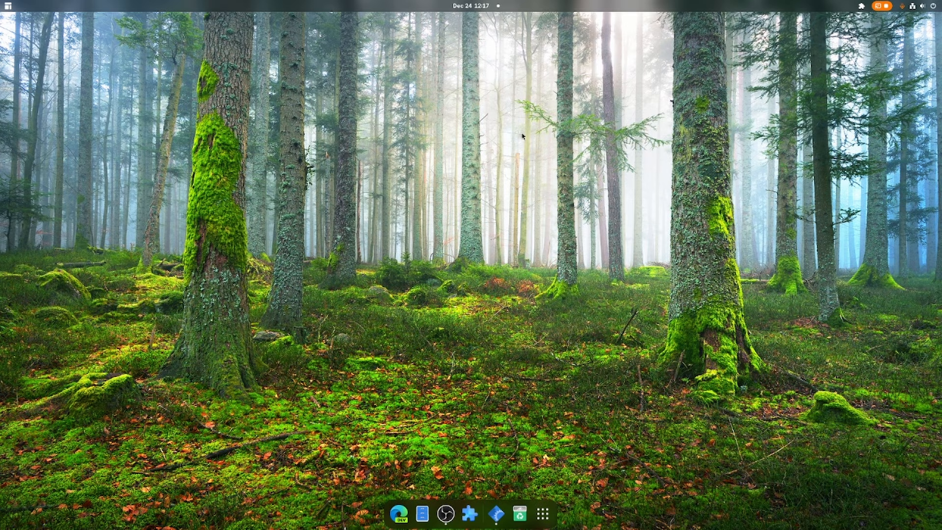
Step: Open the ArcMenu settings and set the menu button's padding to 3
left_click(862, 6)
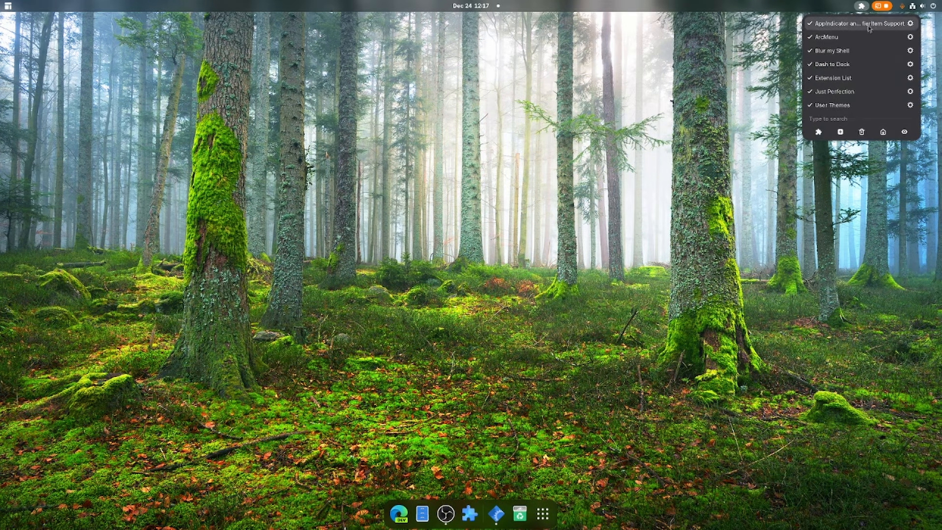
left_click(910, 38)
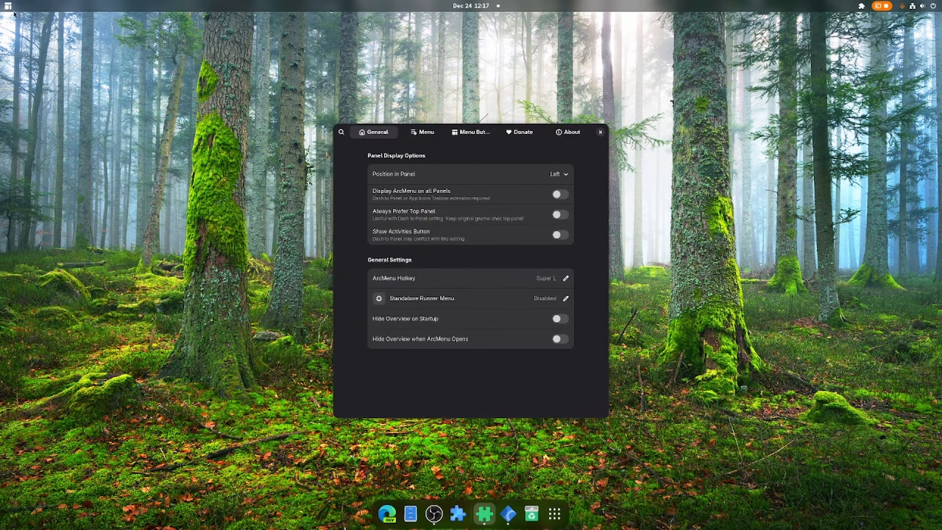
left_click(473, 133)
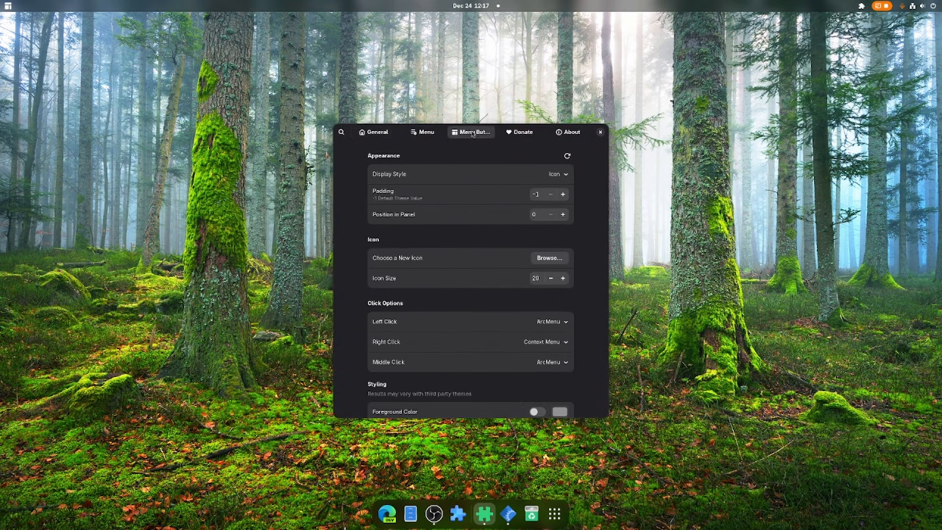
left_click(565, 195)
left_click(565, 195)
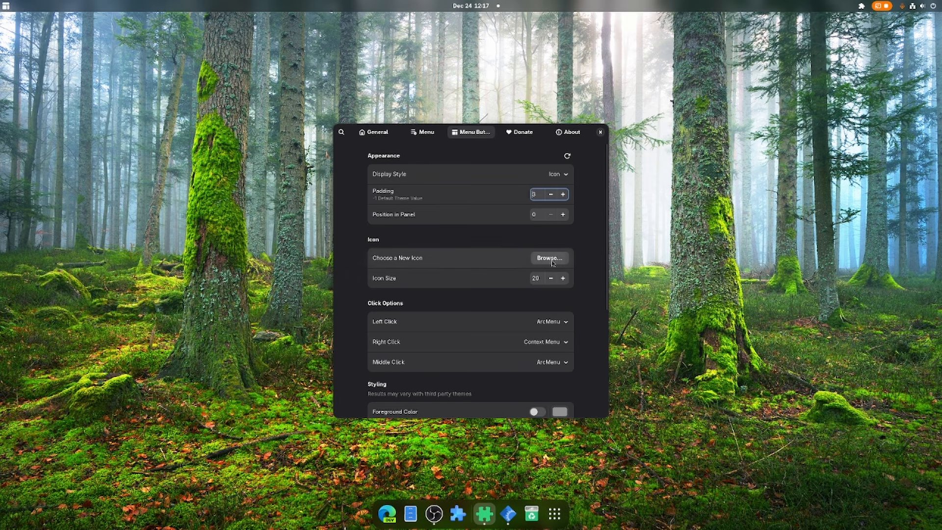
Step: Set the ArcMenu button's icon size to 24
left_click(565, 279)
left_click(566, 280)
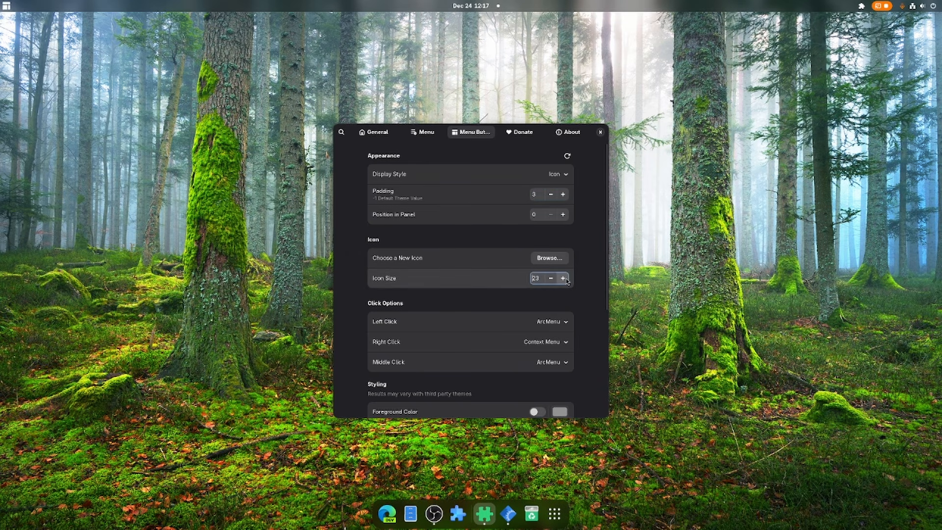
left_click(566, 279)
left_click(566, 279)
left_click(566, 279)
left_click(550, 278)
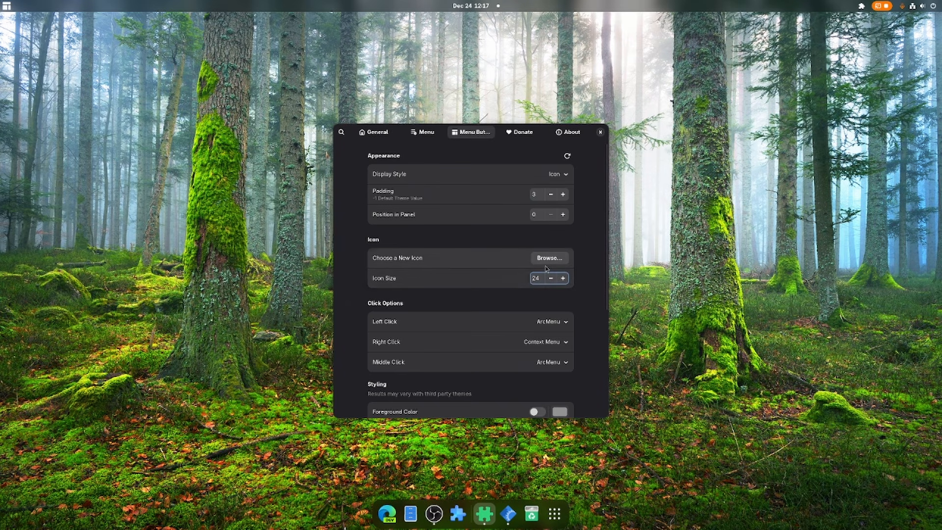
Step: Browse the ArcMenu icon collection and apply a white square distribution logo to the menu button
left_click(542, 257)
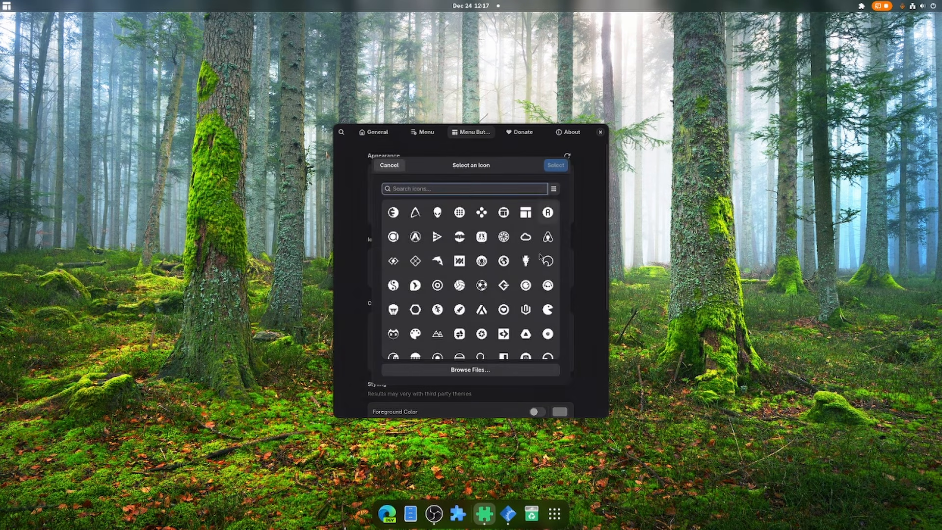
scroll(466, 248, "down", 5)
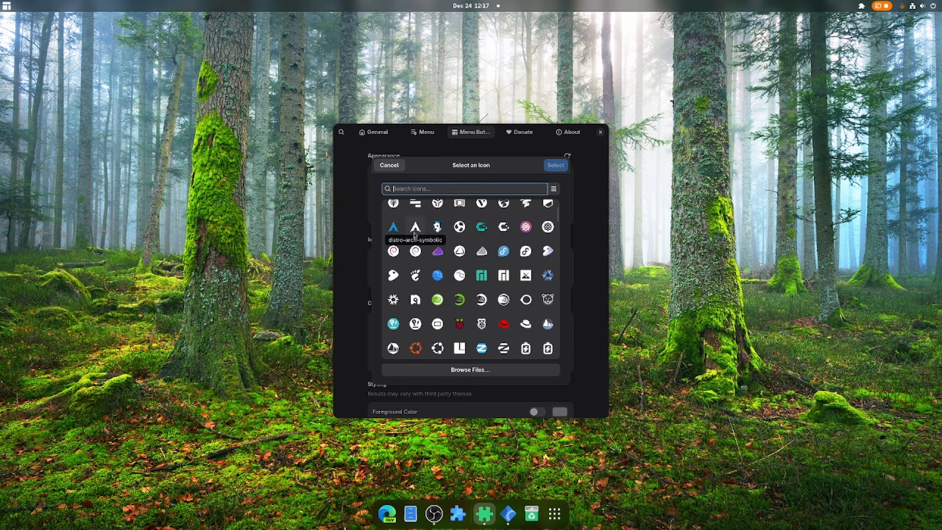
scroll(420, 265, "down", 1)
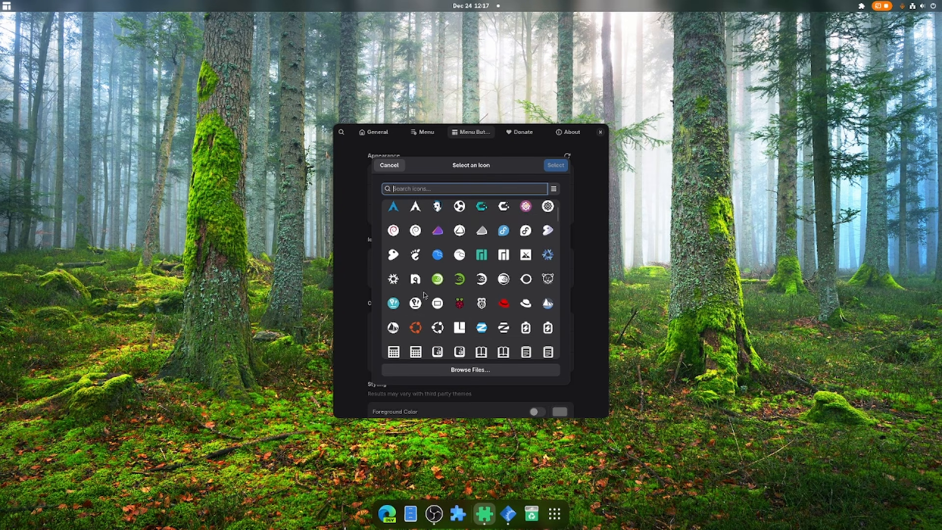
left_click(556, 166)
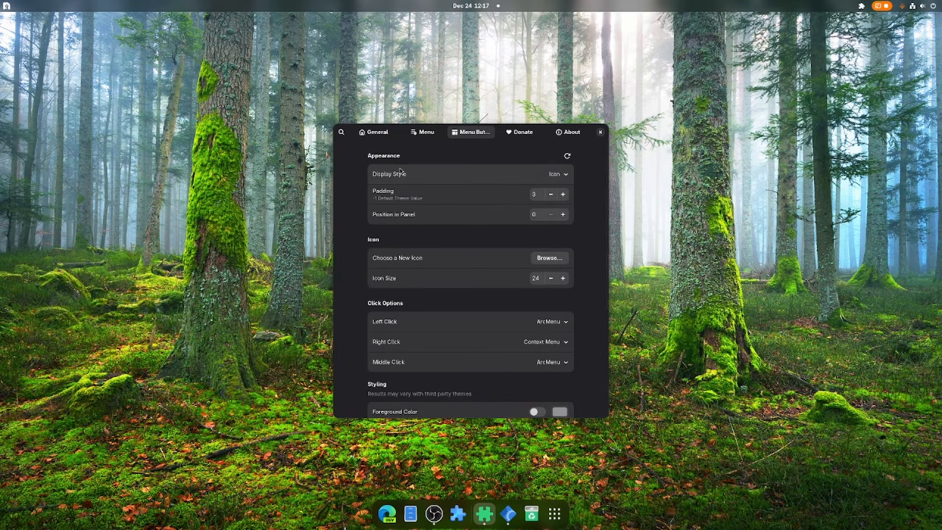
Step: Search the menu button icons for "arch" and apply the white Arch logo
left_click(549, 257)
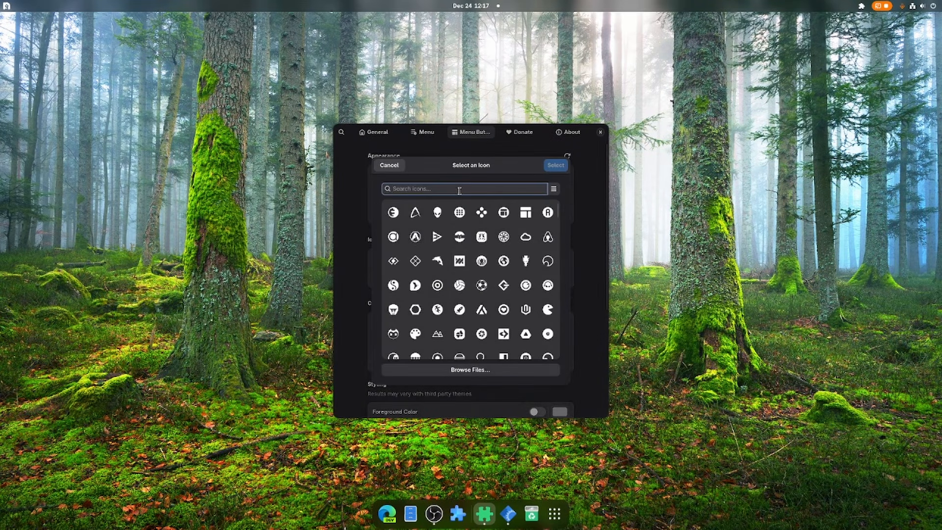
type("arch")
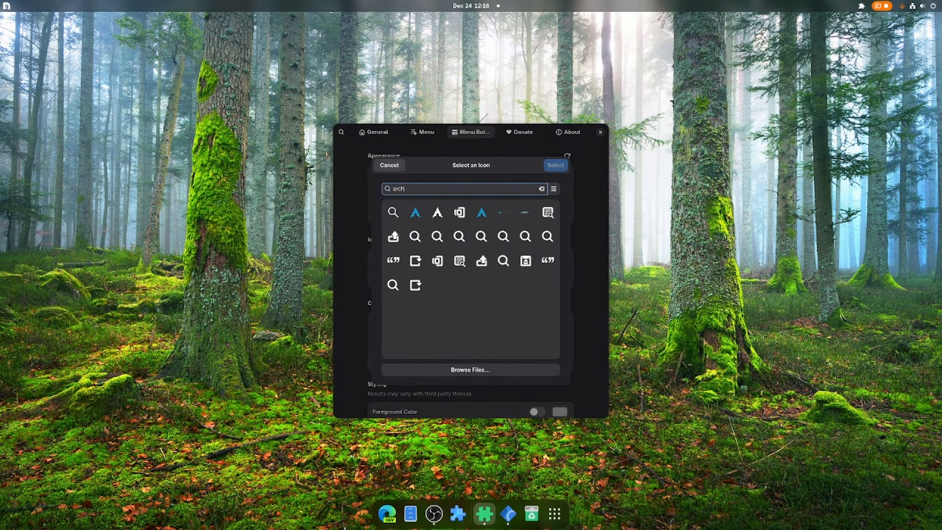
left_click(437, 213)
left_click(557, 167)
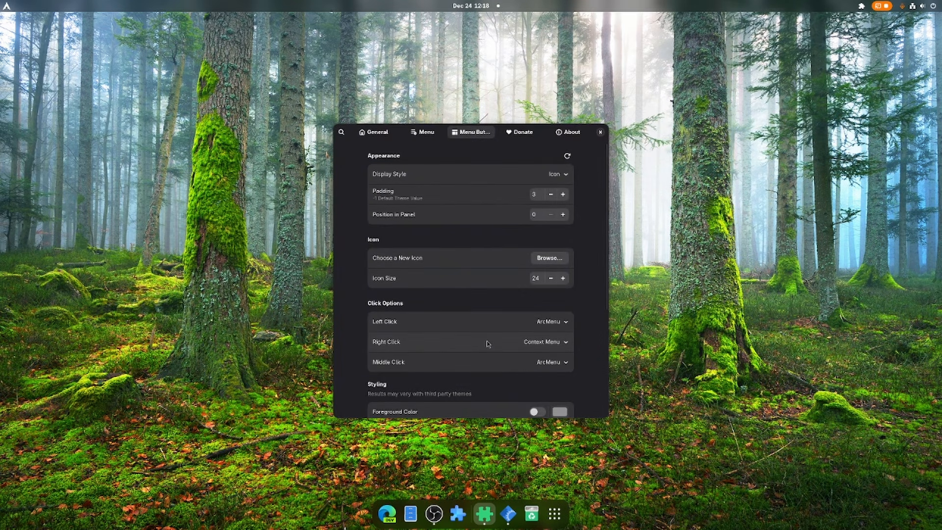
Step: Preview the current ArcMenu, switch its layout to Sleek from the modern layouts, and open the menu to preview it
left_click(3, 8)
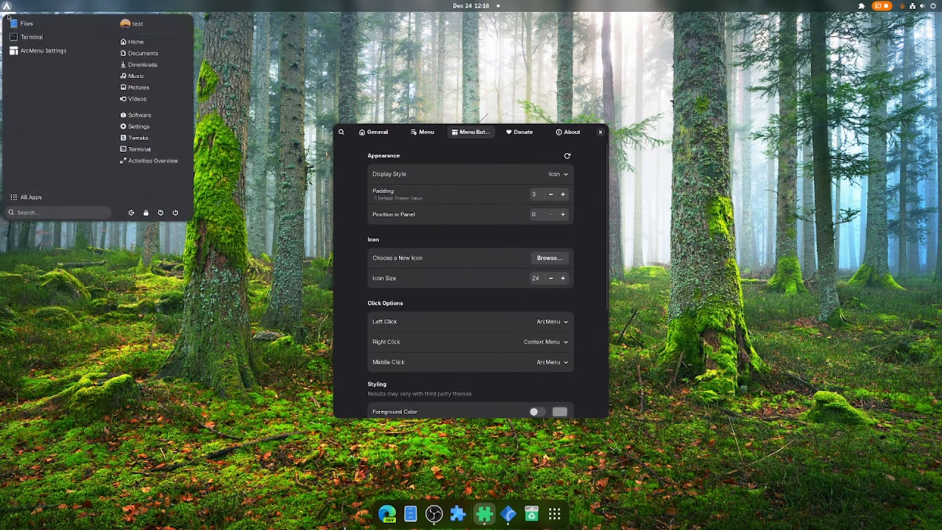
left_click(434, 140)
left_click(434, 139)
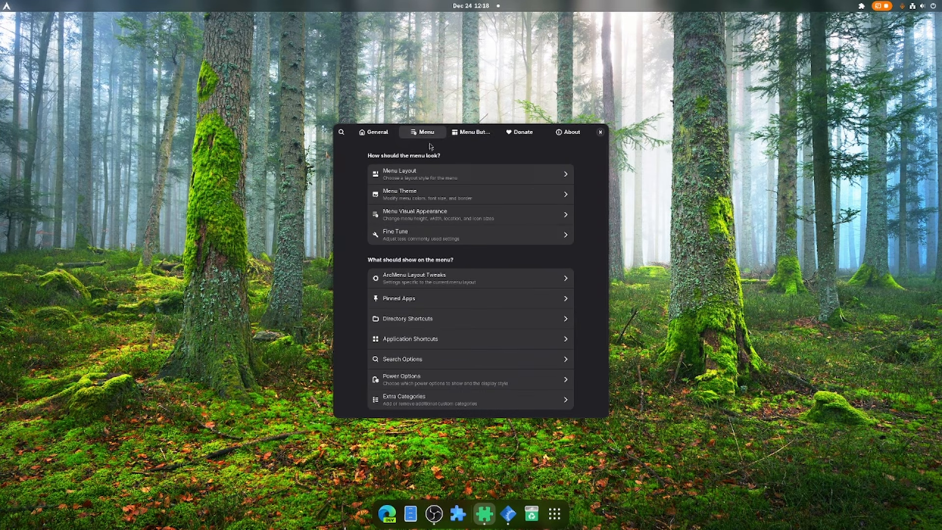
left_click(417, 179)
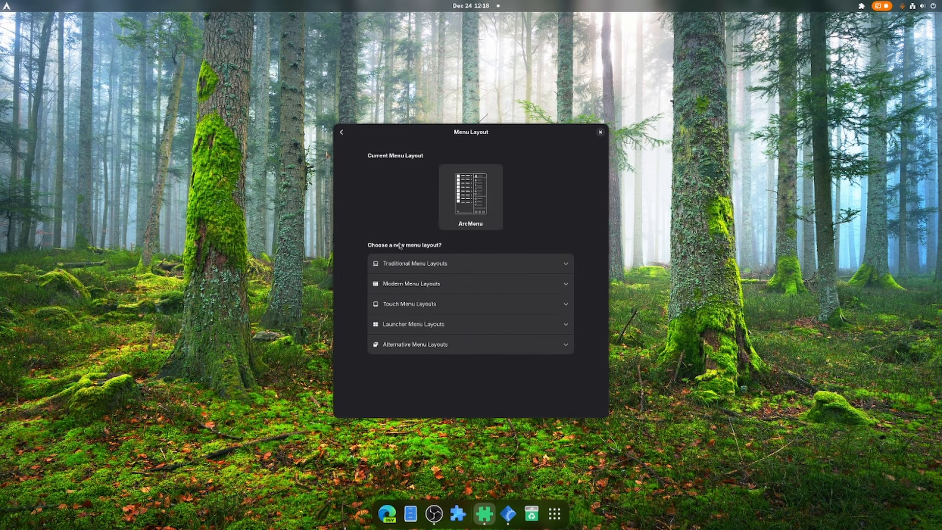
left_click(433, 265)
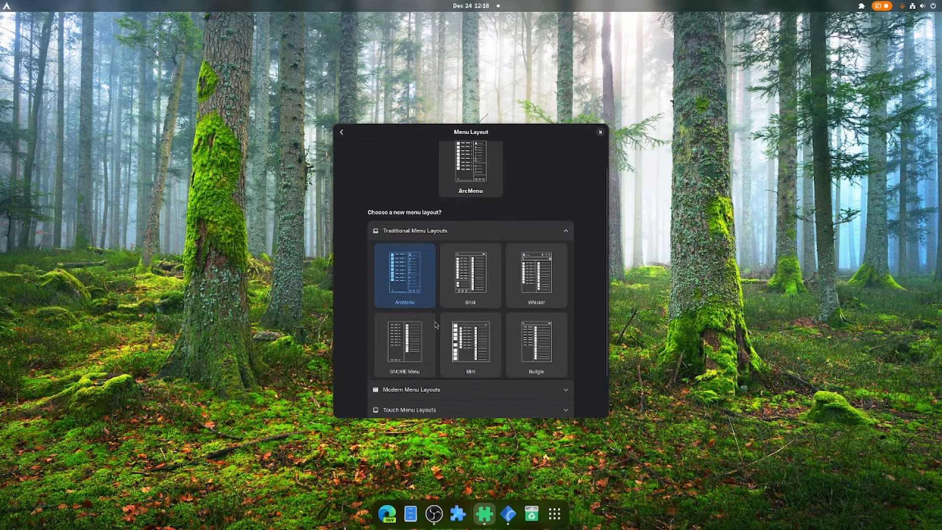
left_click(435, 392)
scroll(433, 329, "down", 5)
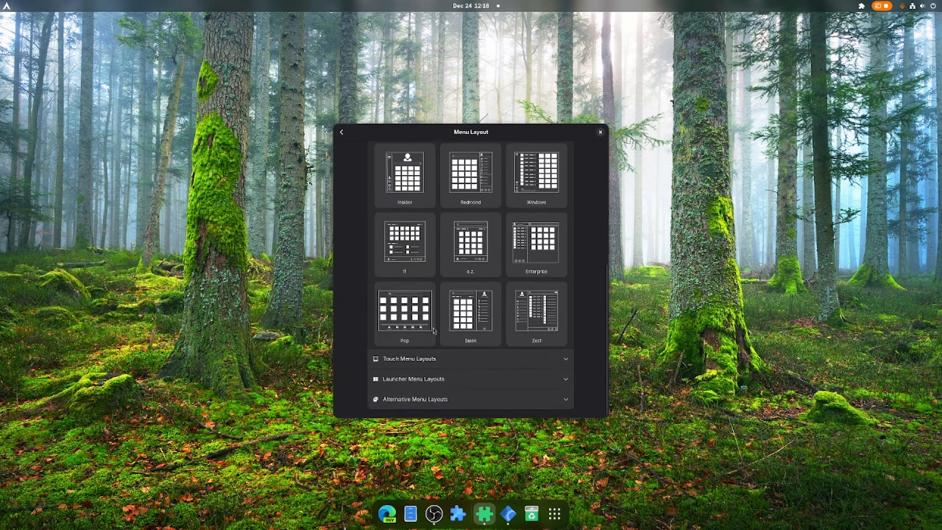
left_click(483, 329)
left_click(10, 8)
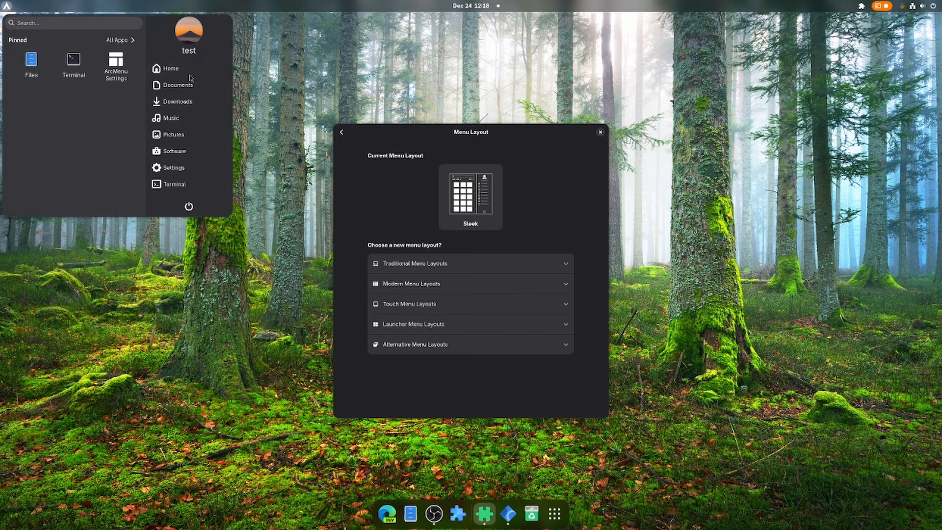
Step: Change the ArcMenu layout to Redmond and preview its application list in the opened menu
left_click(416, 279)
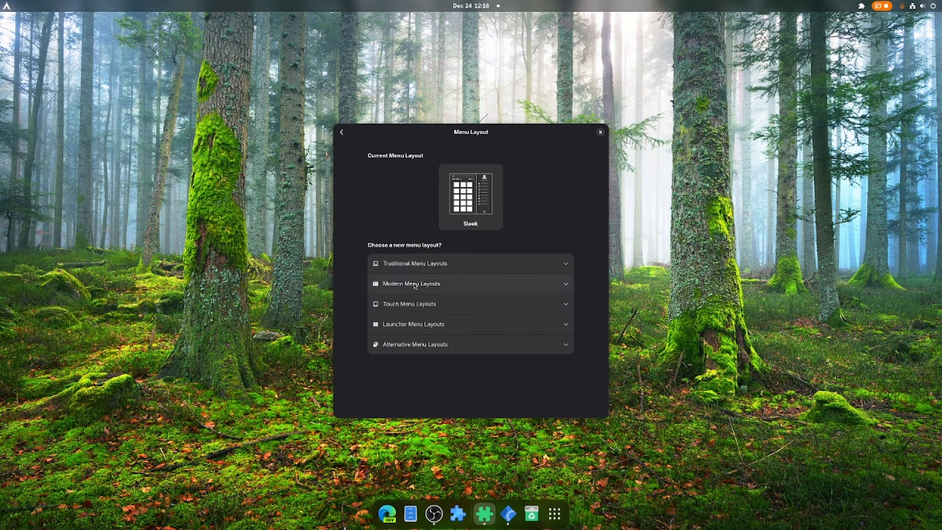
left_click(412, 286)
scroll(491, 342, "down", 5)
left_click(479, 260)
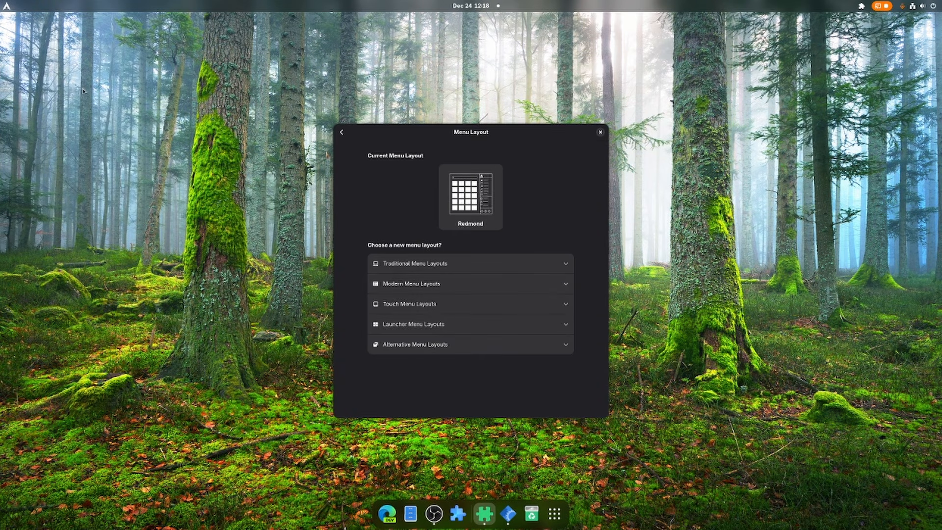
left_click(7, 7)
scroll(96, 111, "down", 2)
scroll(96, 110, "up", 4)
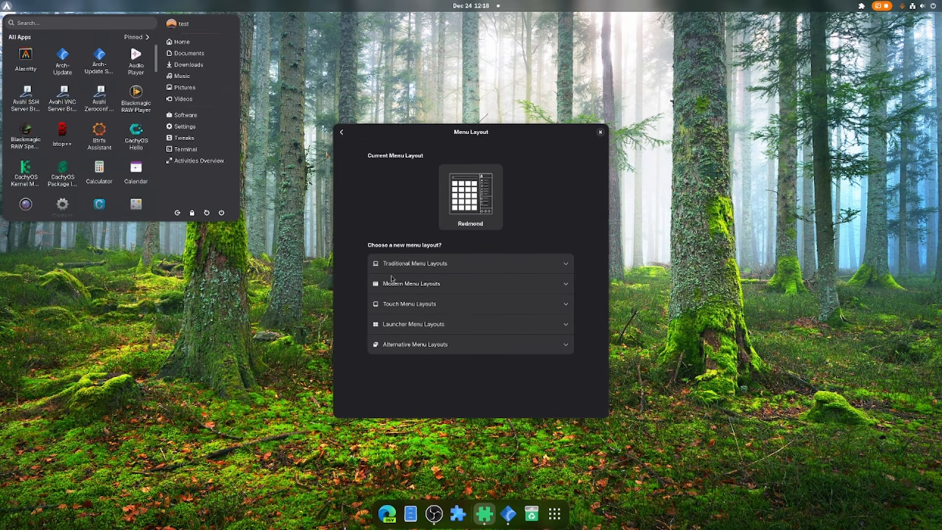
Step: Change the ArcMenu layout to the modern 11 layout and open the menu to preview it
left_click(415, 284)
left_click(413, 283)
scroll(490, 344, "down", 3)
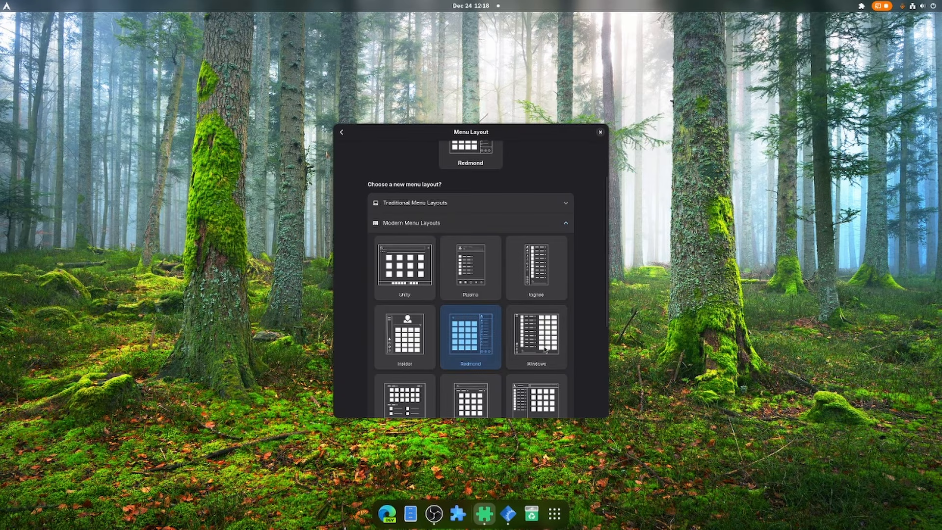
scroll(544, 349, "down", 3)
left_click(422, 323)
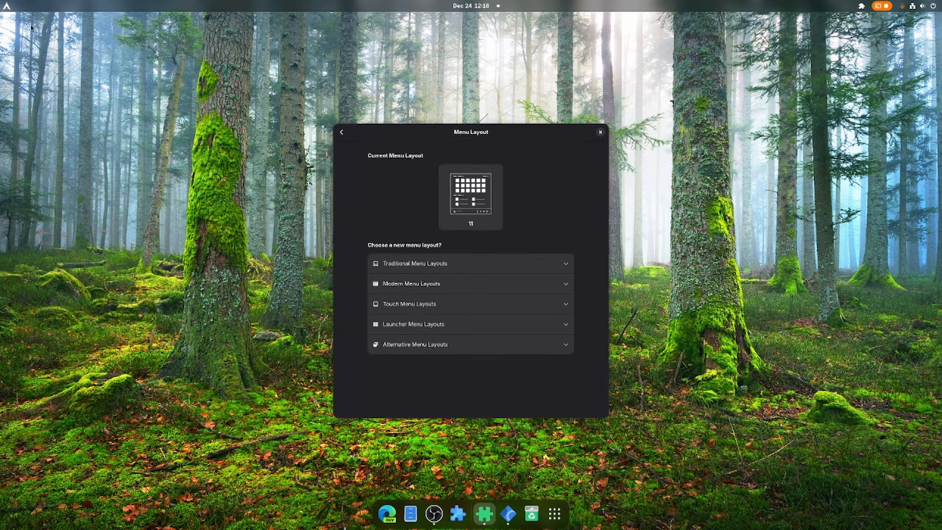
left_click(2, 7)
Step: Change the ArcMenu layout to the modern a.z. layout
left_click(438, 284)
left_click(439, 283)
scroll(447, 324, "down", 5)
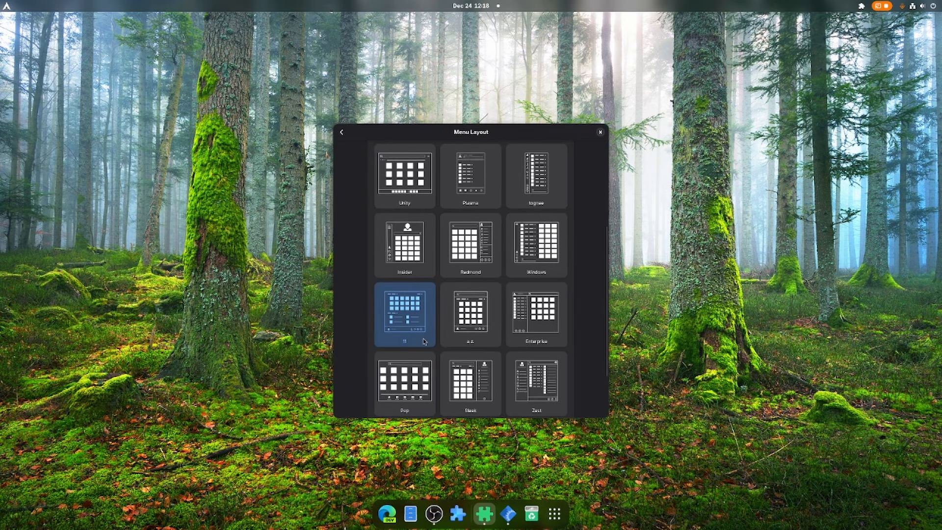
left_click(468, 328)
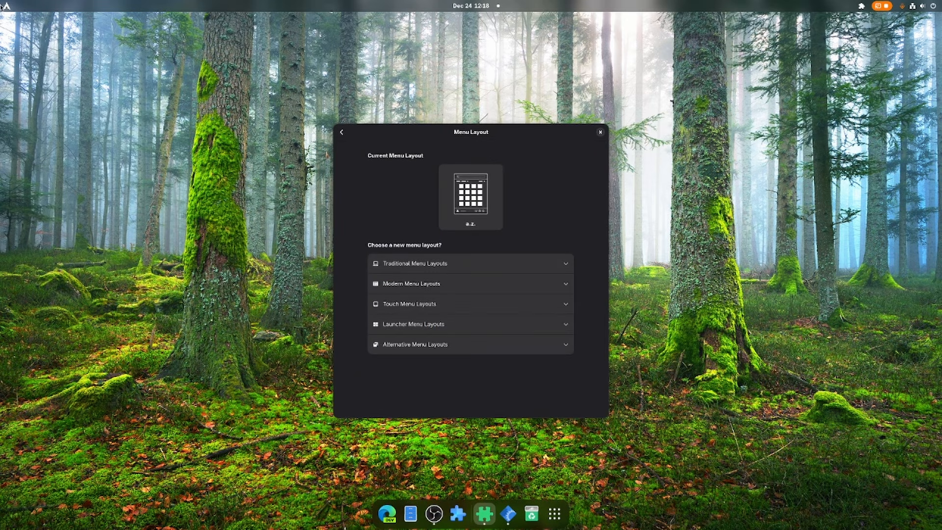
Step: Set the menu layout back to ArcMenu from the traditional layouts
left_click(424, 263)
left_click(400, 308)
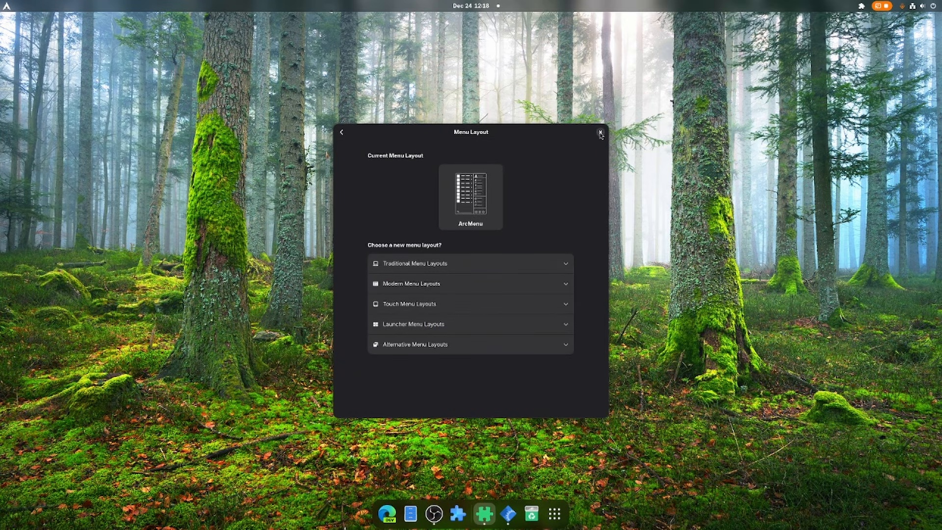
Step: Open the ArcMenu to check its layout, and close the Menu Layout settings window
left_click(7, 6)
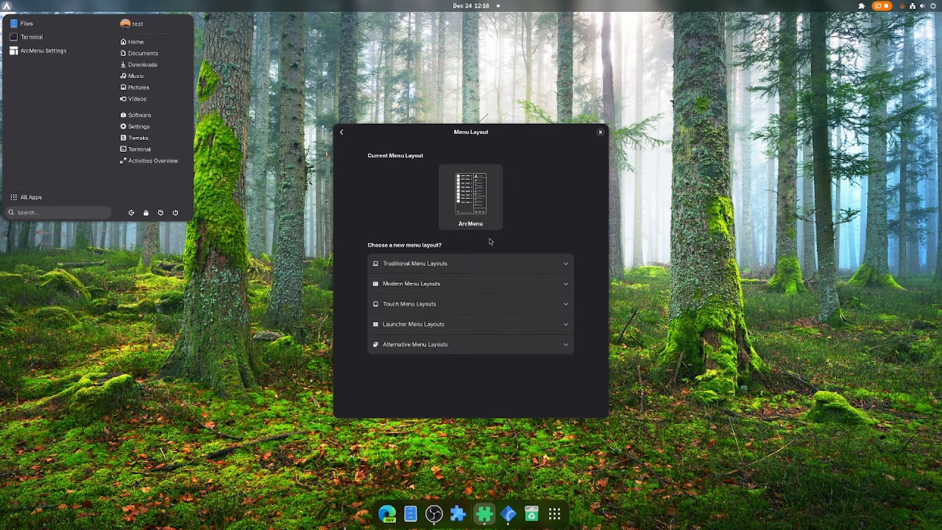
left_click(600, 133)
left_click(600, 133)
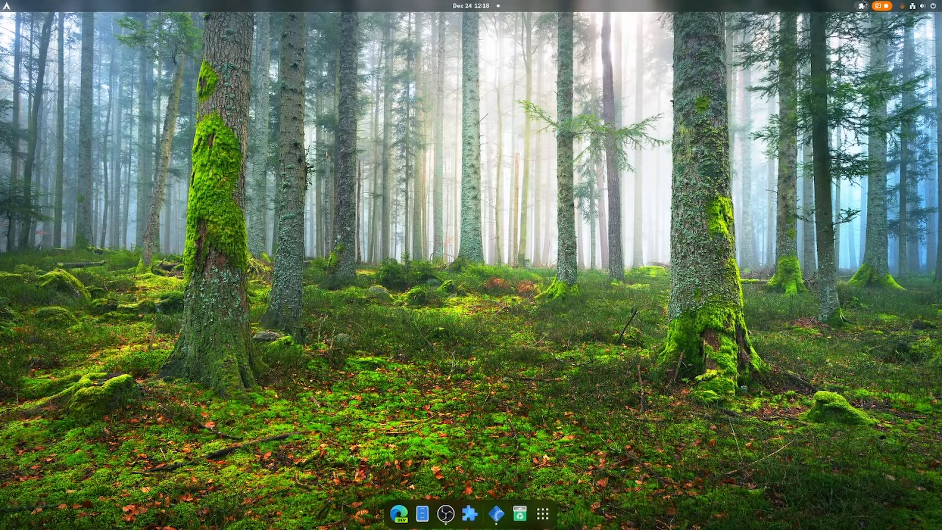
Step: Set the native gaussian blur radius of Blur my Shell's Default pipeline to 25
left_click(863, 6)
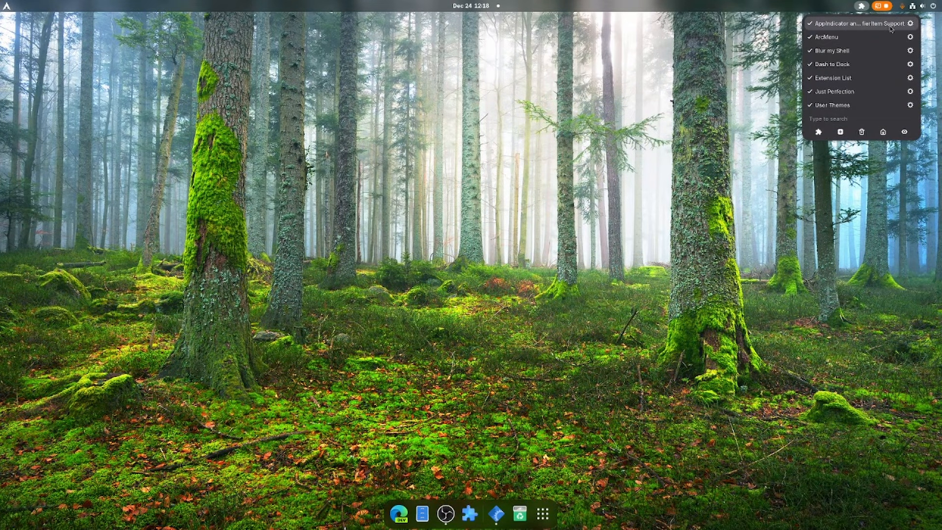
left_click(910, 50)
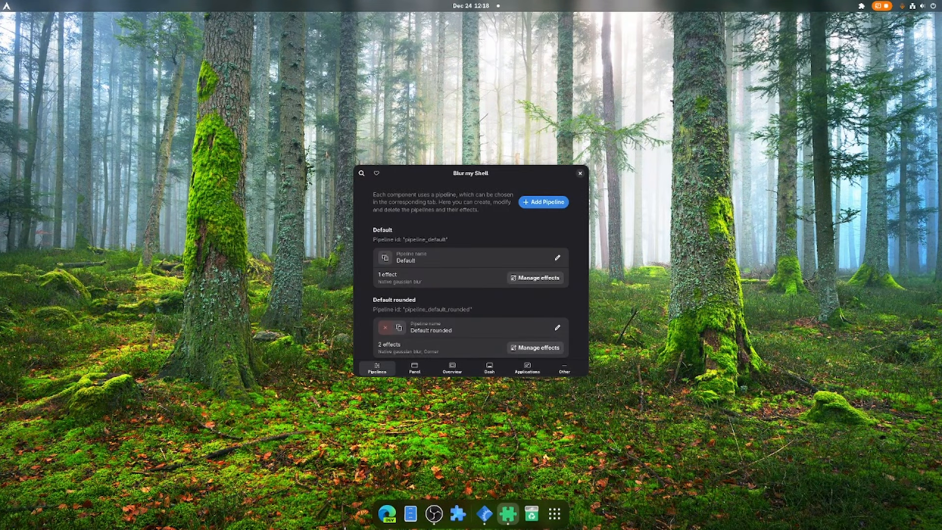
scroll(538, 293, "down", 1)
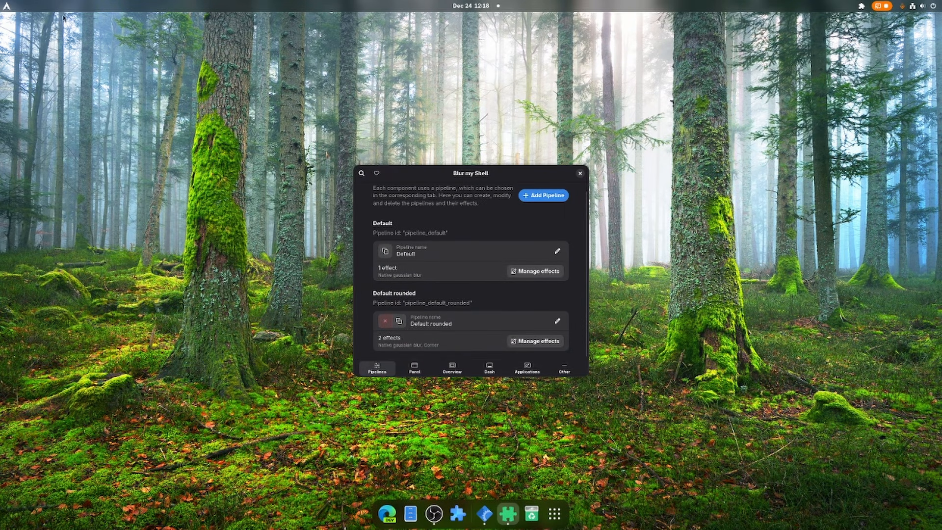
left_click(445, 277)
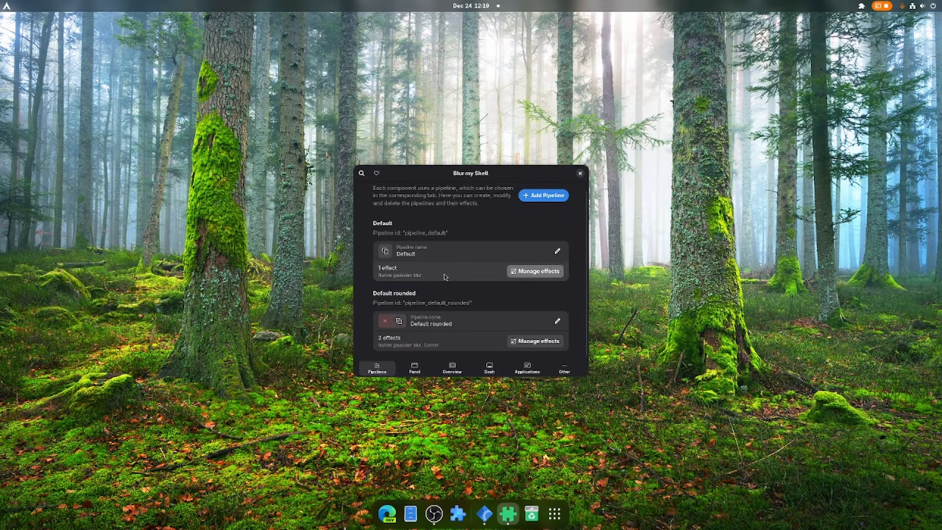
left_click(460, 271)
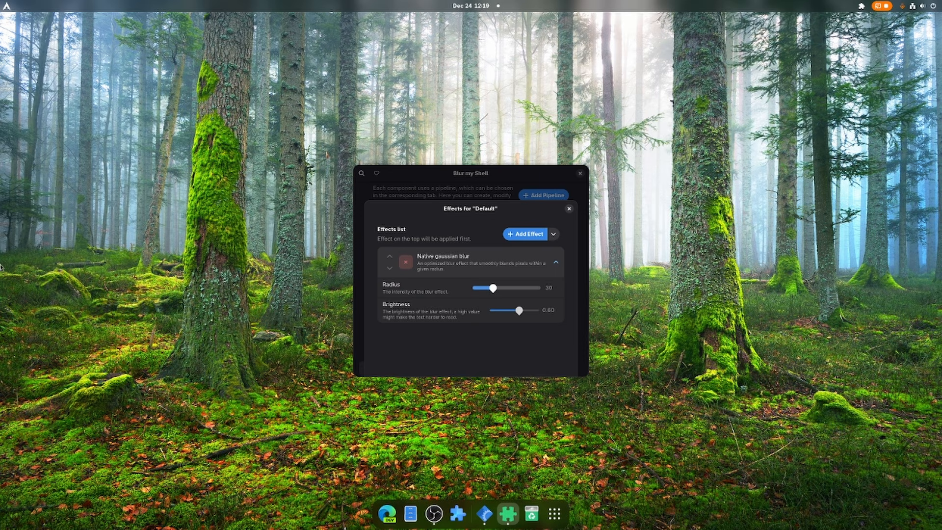
left_click_drag(493, 290, 271, 302)
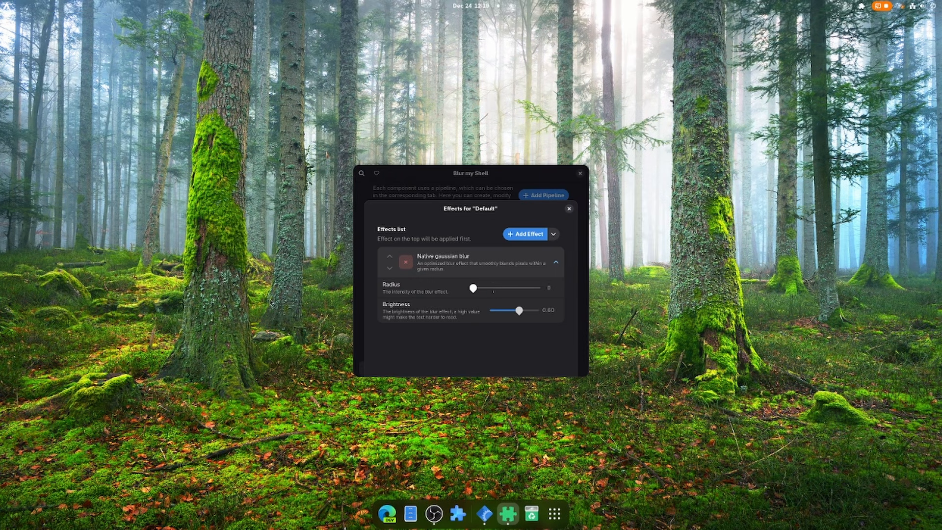
left_click_drag(473, 288, 491, 297)
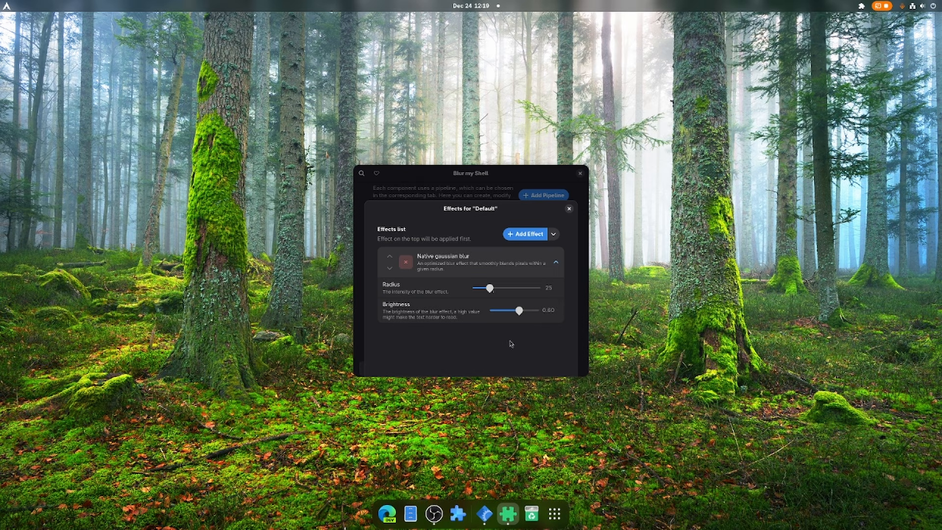
mouse_move(521, 312)
left_mouse_down()
mouse_move(508, 317)
mouse_move(539, 311)
mouse_move(521, 321)
left_mouse_up()
left_click(569, 209)
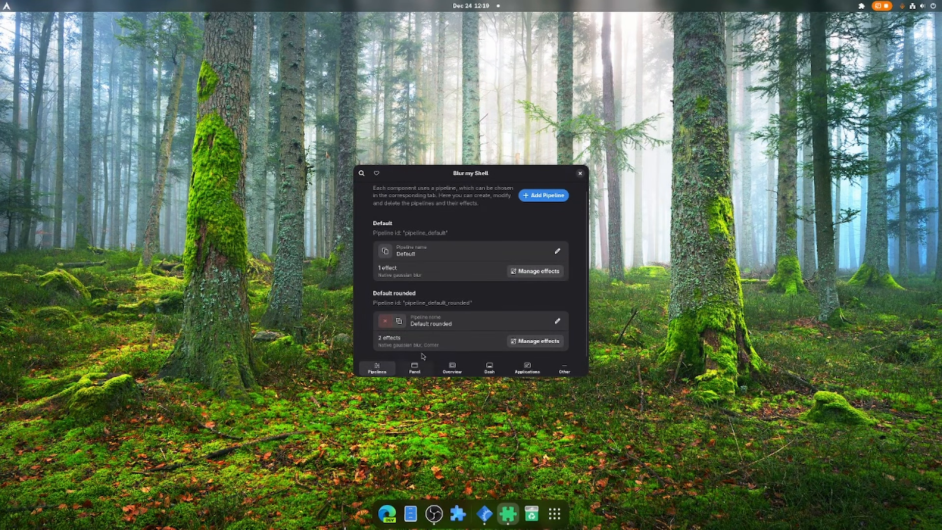
Step: Raise the brightness of the native gaussian blur in the Default rounded pipeline
left_click(536, 341)
left_click(477, 271)
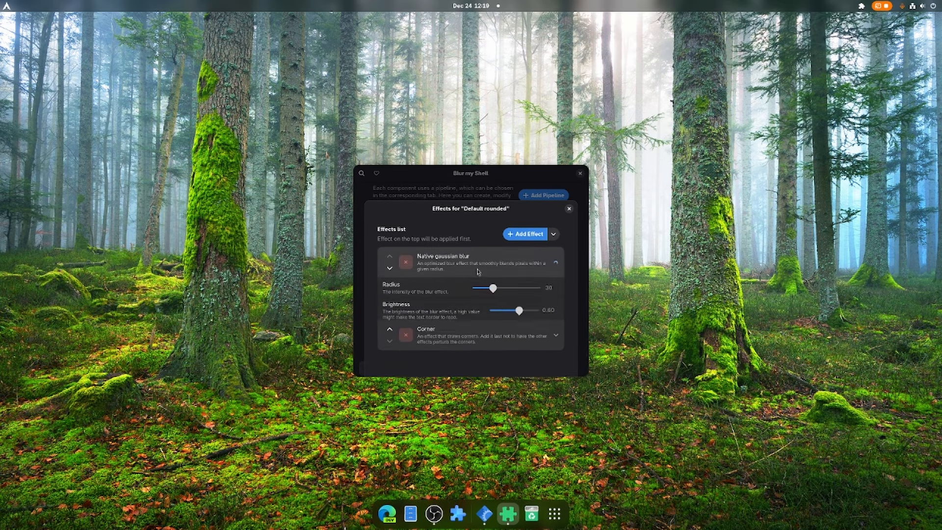
left_click_drag(494, 291, 523, 311)
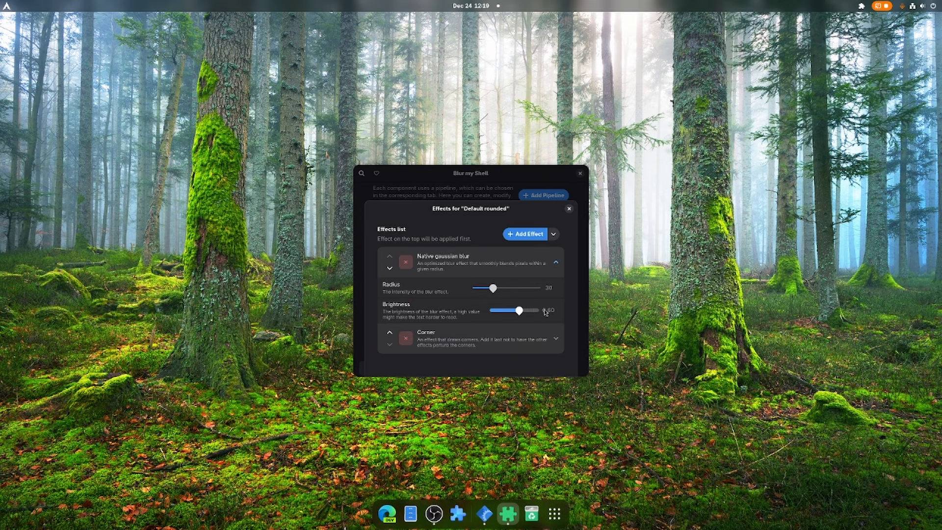
left_click(528, 311)
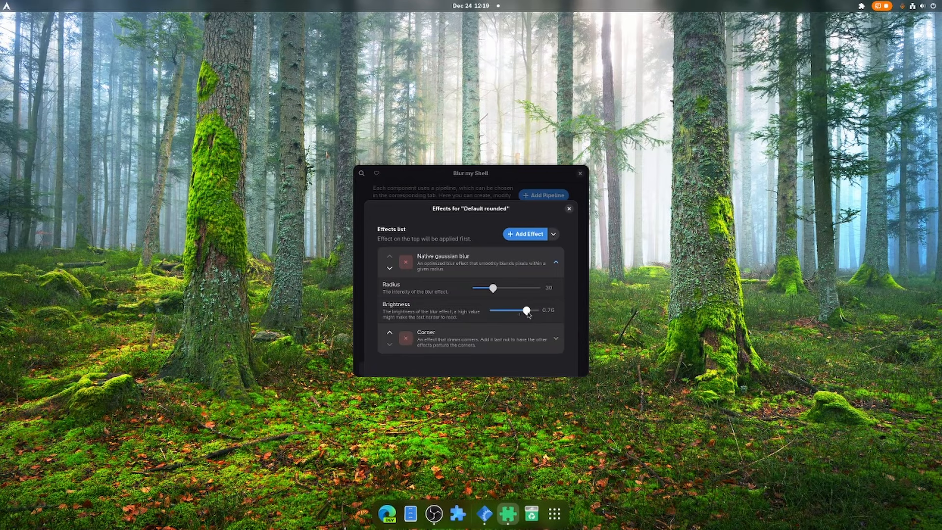
left_click_drag(529, 314, 528, 315)
left_click_drag(529, 312, 534, 313)
left_click(570, 209)
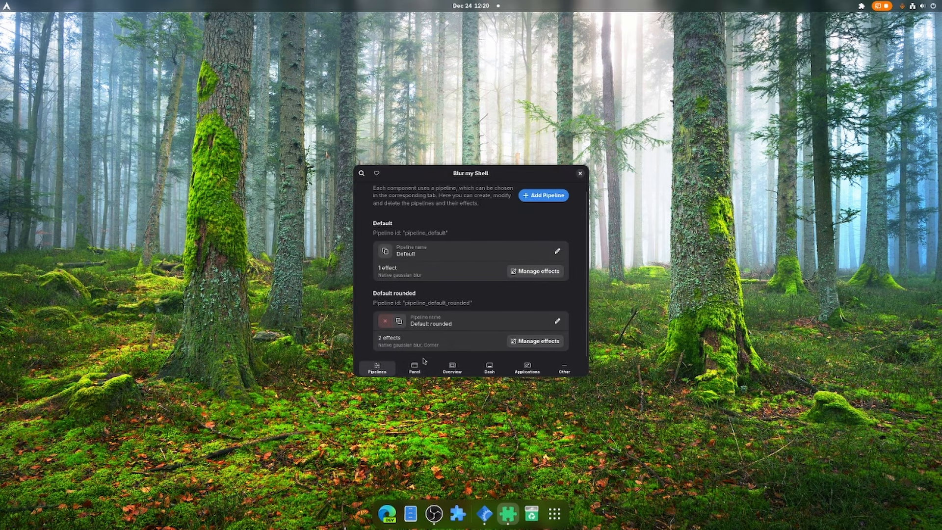
Step: Review the Panel, Overview and Dash blur settings of Blur my Shell
left_click(421, 368)
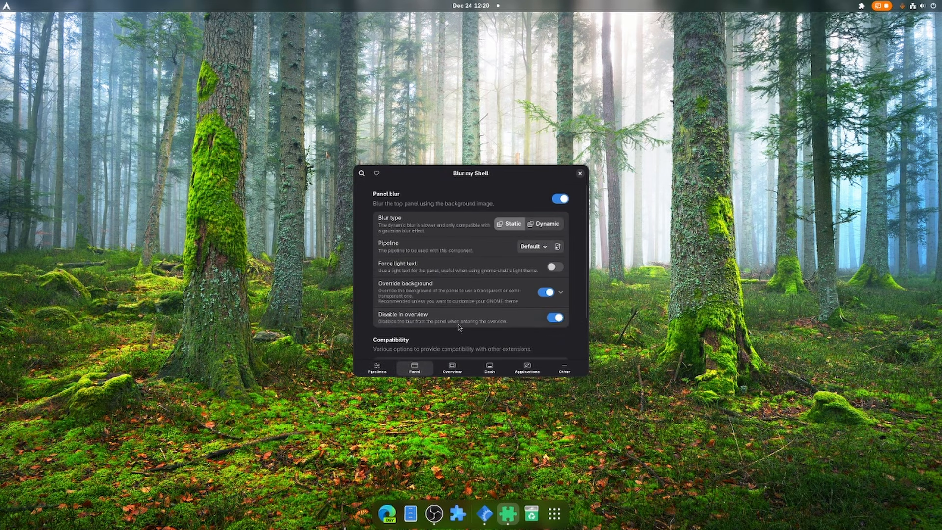
scroll(459, 328, "down", 2)
scroll(460, 328, "up", 2)
left_click(454, 372)
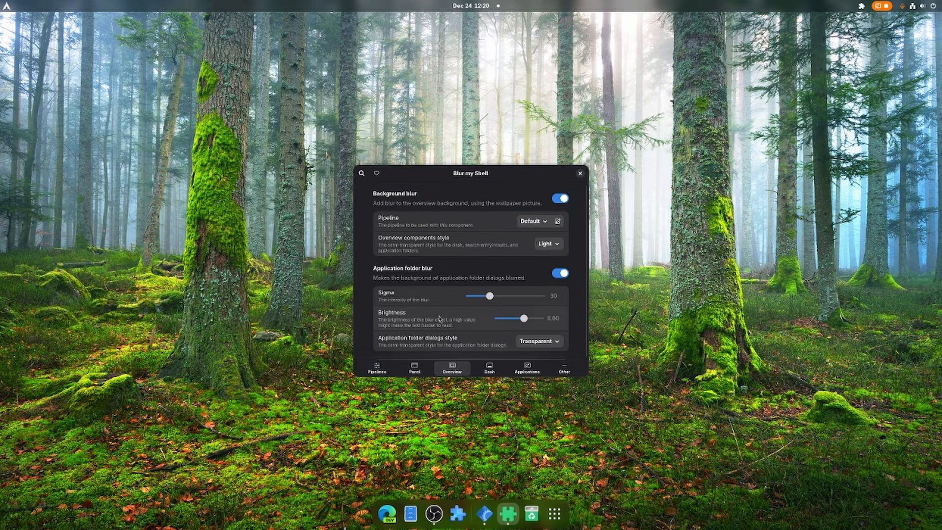
left_click(485, 368)
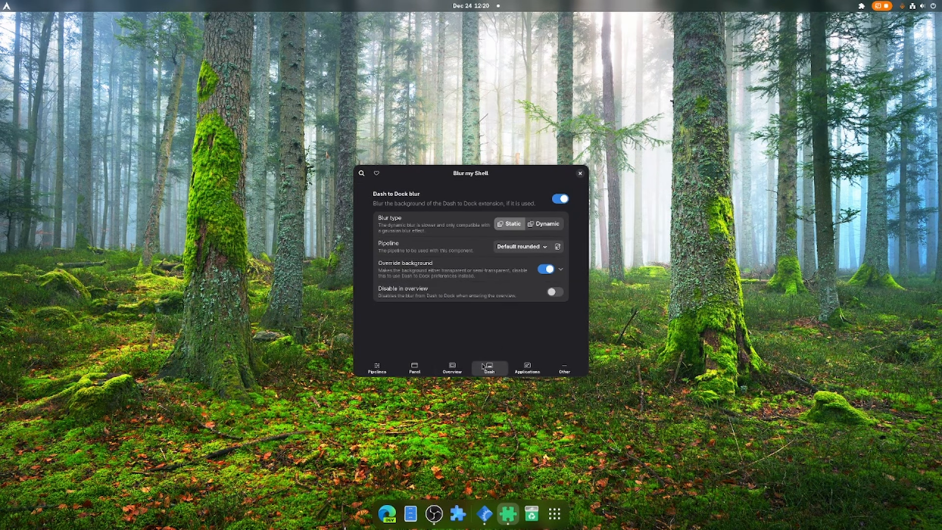
Step: Examine the Applications blur settings from sigma, brightness and opacity down to the window whitelist
left_click(527, 366)
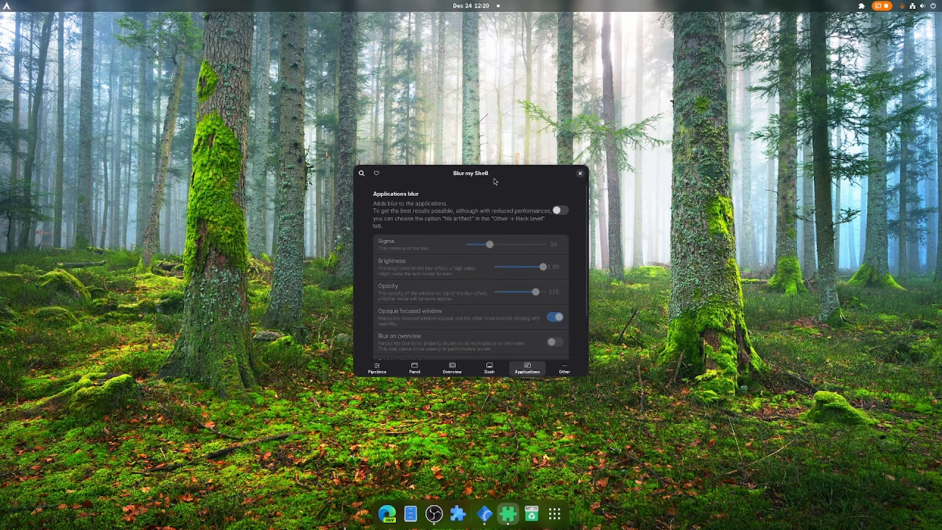
scroll(456, 300, "down", 2)
scroll(457, 302, "up", 2)
scroll(471, 261, "down", 2)
scroll(453, 275, "up", 2)
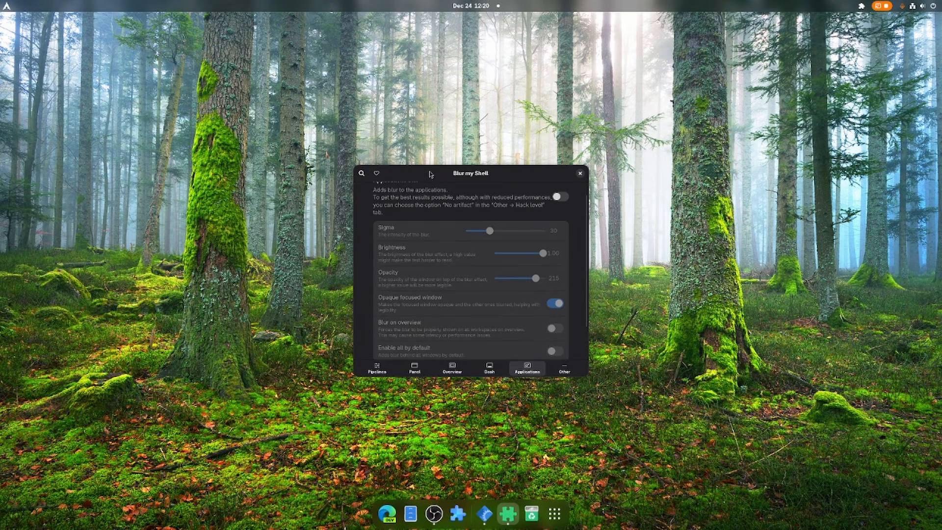
left_click_drag(430, 175, 422, 117)
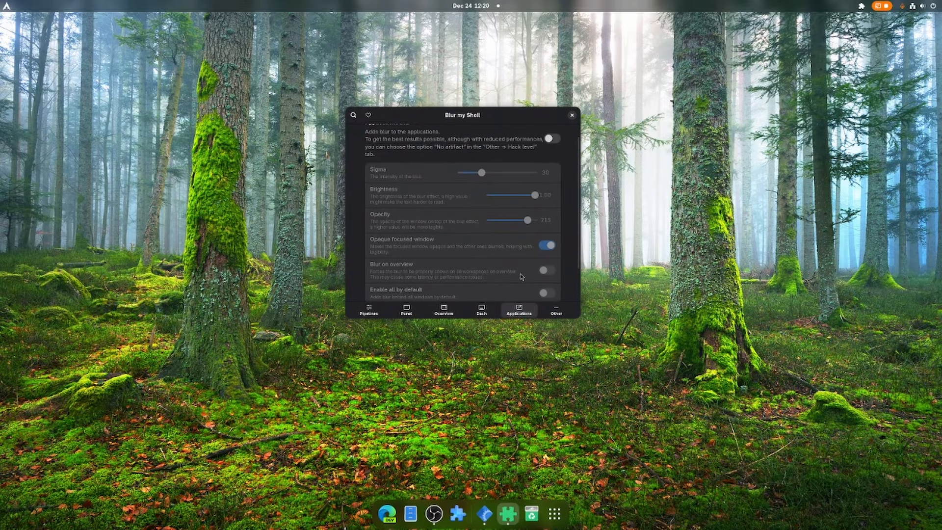
scroll(409, 226, "down", 2)
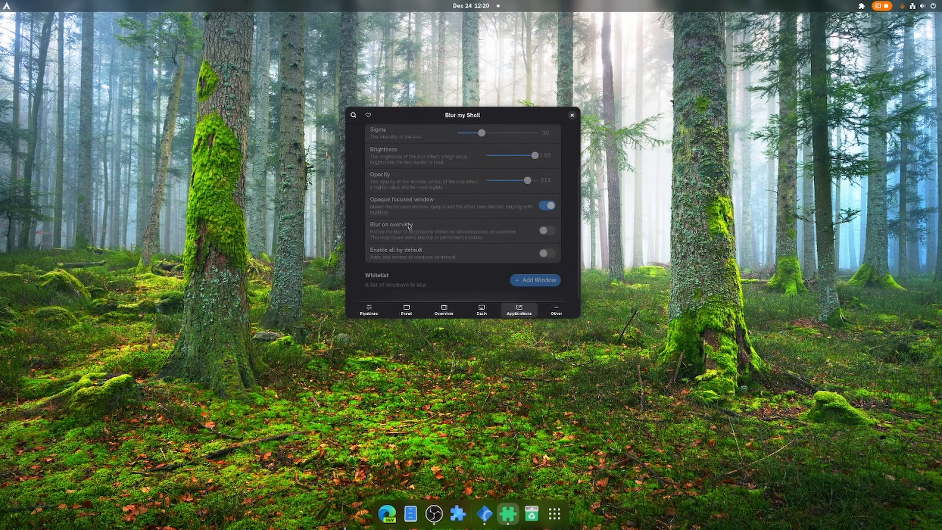
scroll(405, 279, "up", 2)
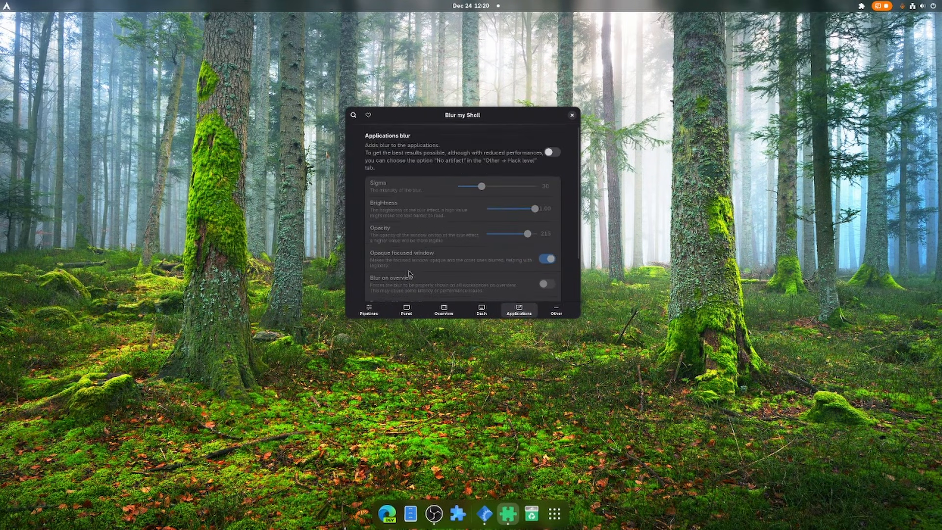
scroll(412, 273, "down", 2)
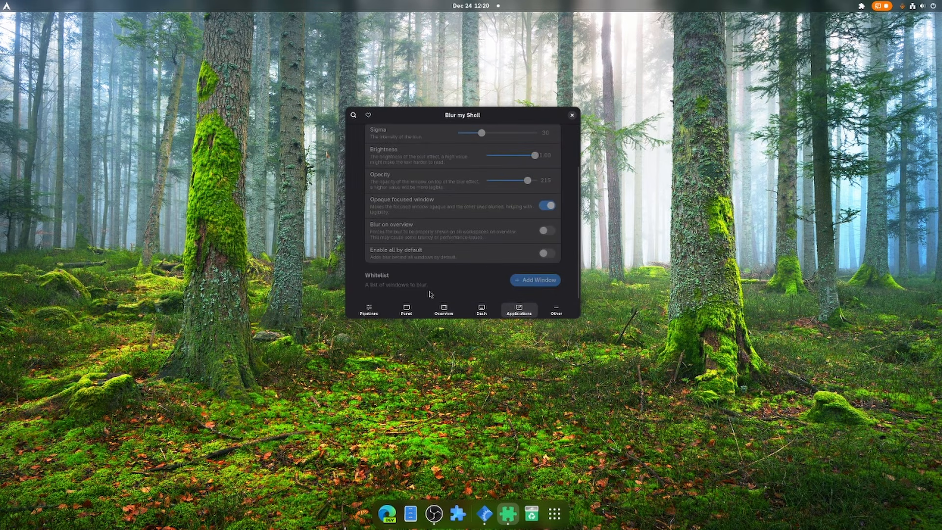
Step: Turn on Applications blur with Opaque focused window off and Enable all by default on
scroll(430, 293, "up", 2)
scroll(429, 270, "down", 2)
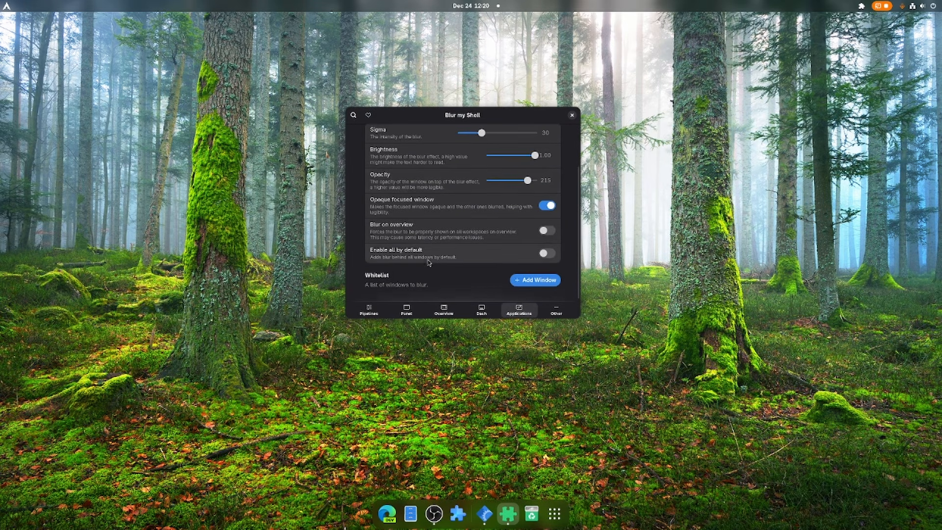
scroll(479, 215, "up", 2)
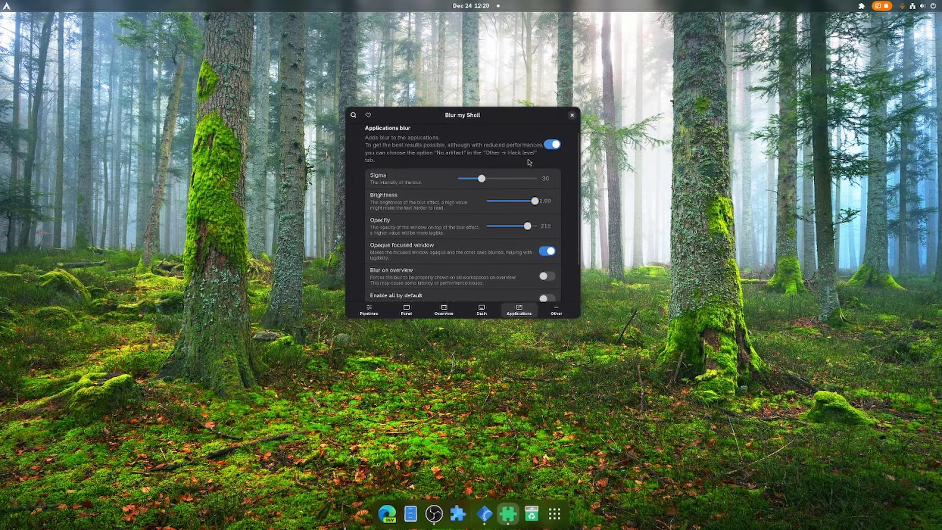
scroll(400, 277, "down", 2)
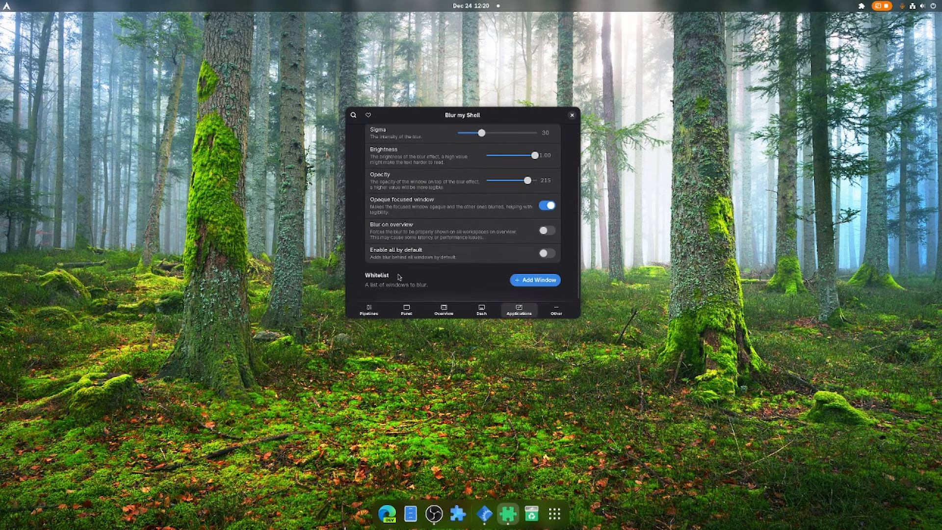
left_click(546, 206)
left_click(546, 252)
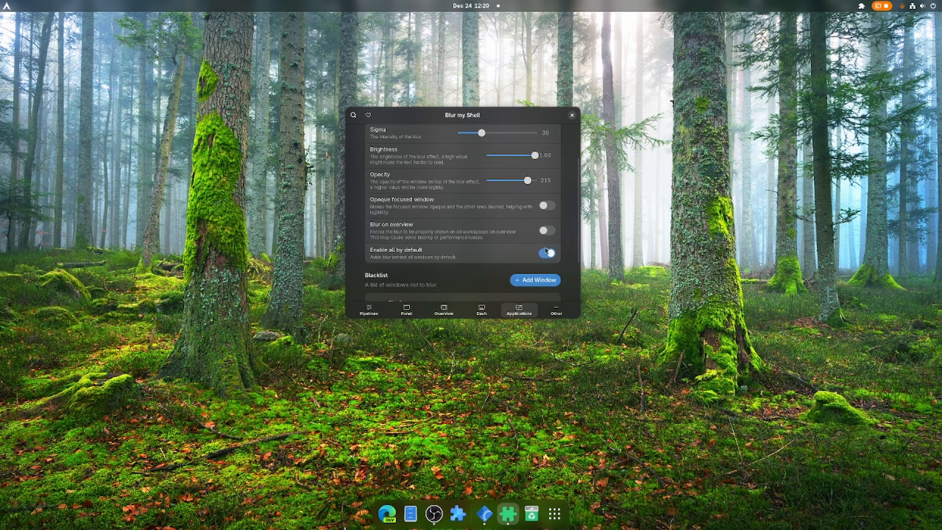
left_click_drag(432, 118, 474, 105)
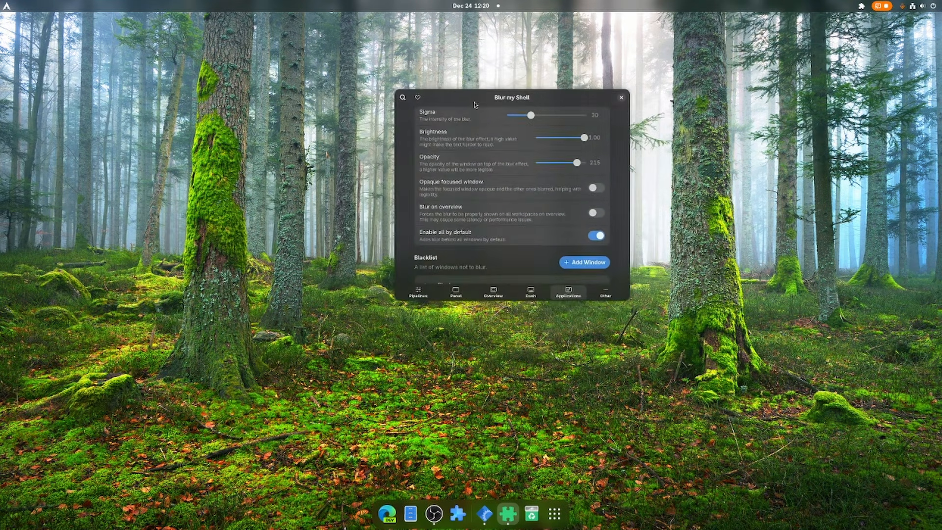
scroll(427, 201, "down", 3)
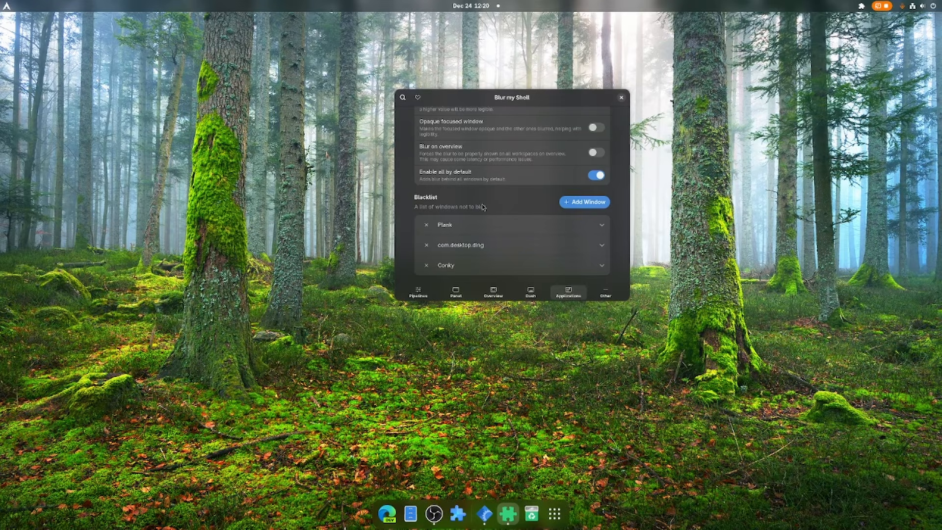
scroll(494, 214, "up", 5)
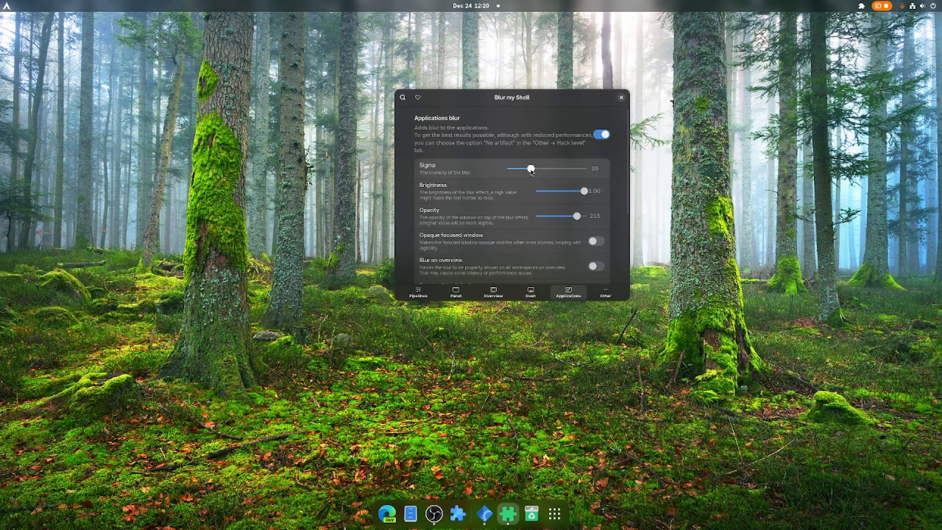
Step: Check the blurred window in the activities overview and set the applications blur opacity to 220
mouse_move(532, 172)
left_mouse_down()
mouse_move(590, 180)
mouse_move(517, 178)
mouse_move(564, 179)
mouse_move(533, 182)
left_mouse_up()
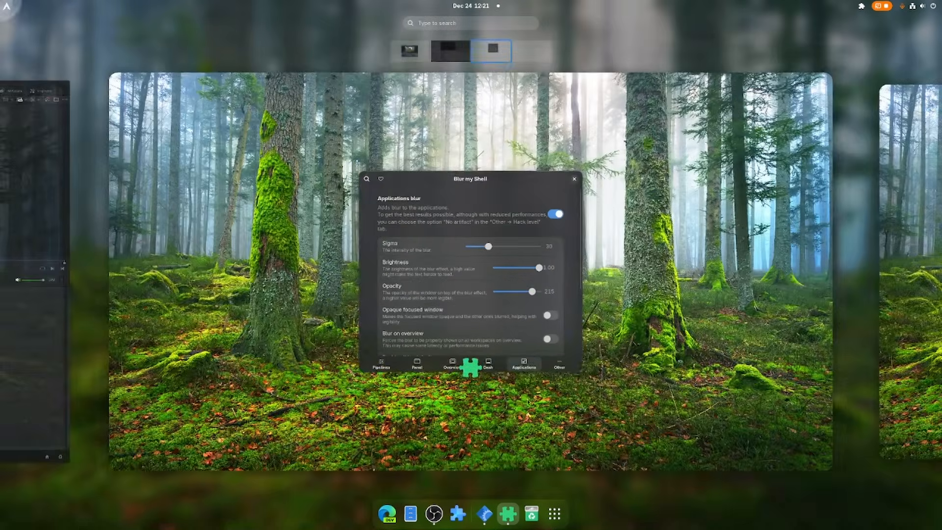
left_click(7, 6)
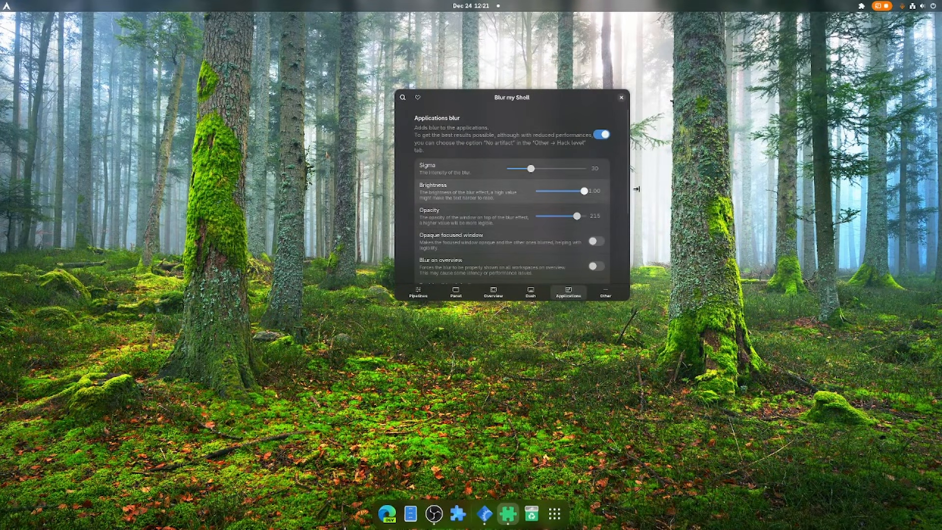
mouse_move(577, 217)
left_mouse_down()
mouse_move(543, 232)
mouse_move(585, 222)
left_mouse_up()
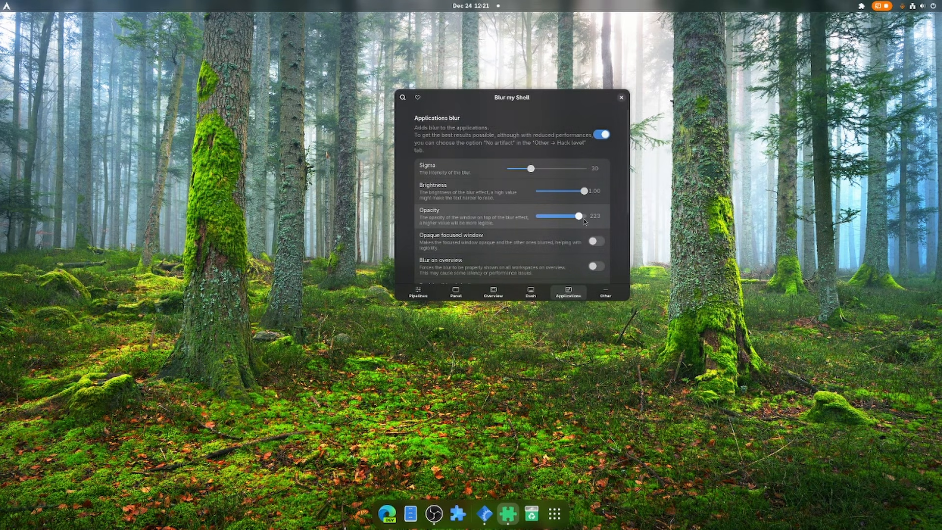
scroll(522, 246, "down", 5)
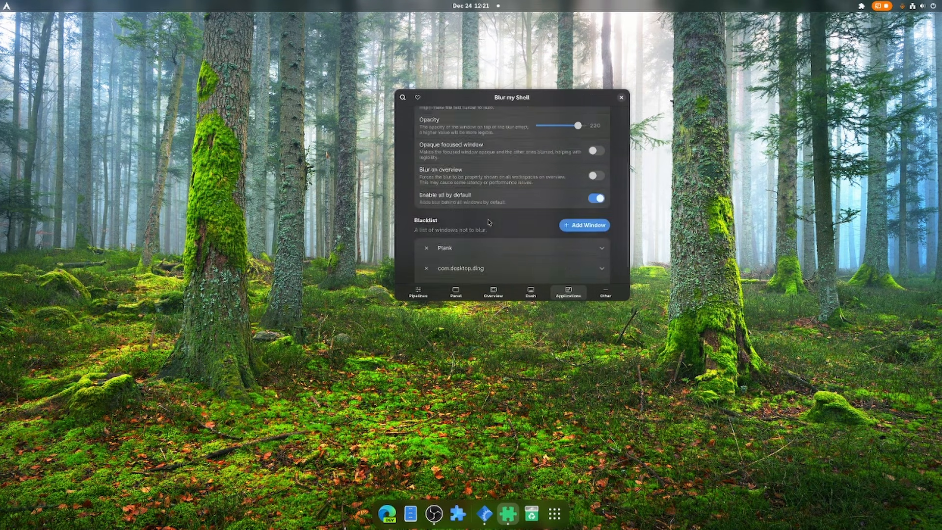
scroll(489, 224, "up", 5)
scroll(487, 226, "down", 5)
scroll(487, 226, "down", 2)
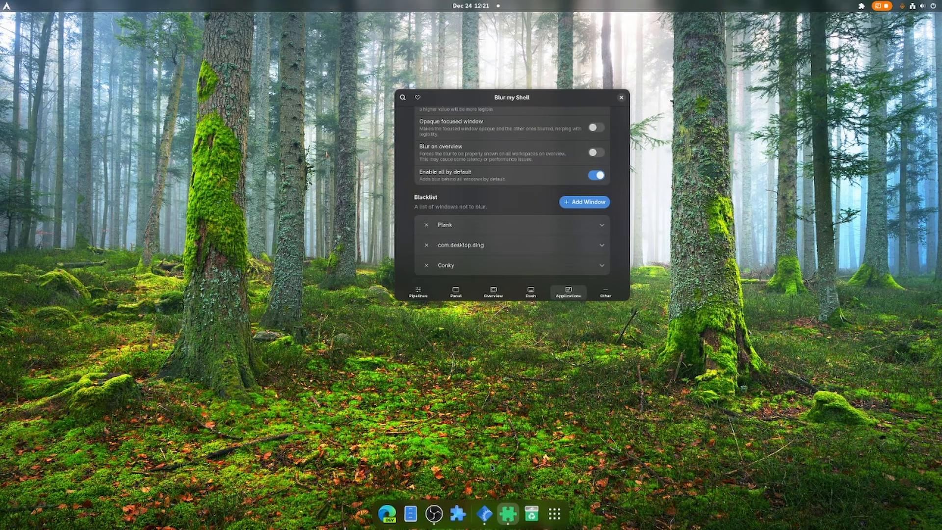
Step: Open the Files home folder and place it beside the Blur my Shell window to compare their blur
left_click_drag(528, 100, 508, 120)
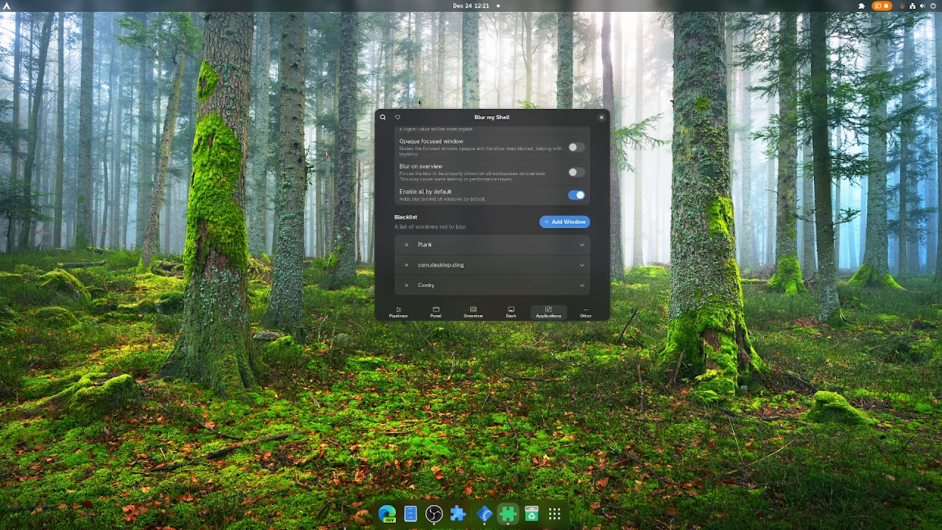
left_click(410, 513)
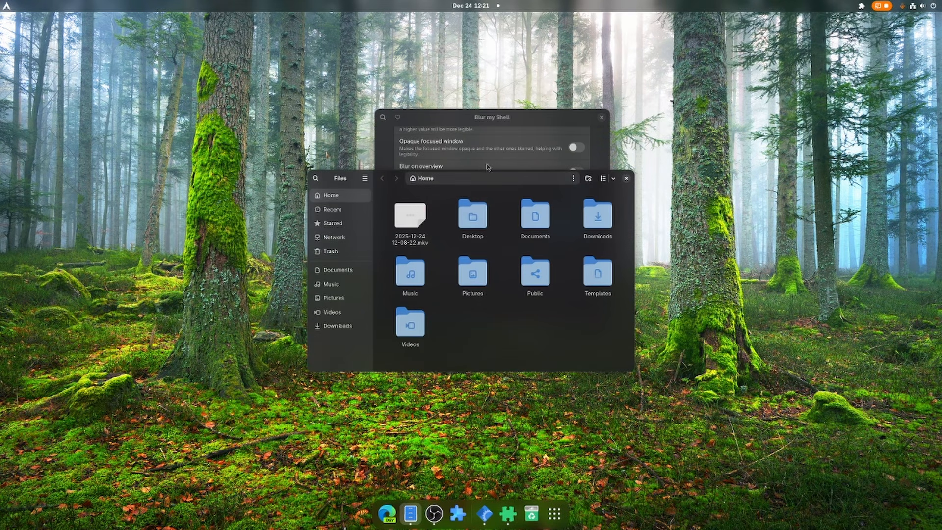
left_click_drag(452, 124, 229, 93)
left_click(412, 192)
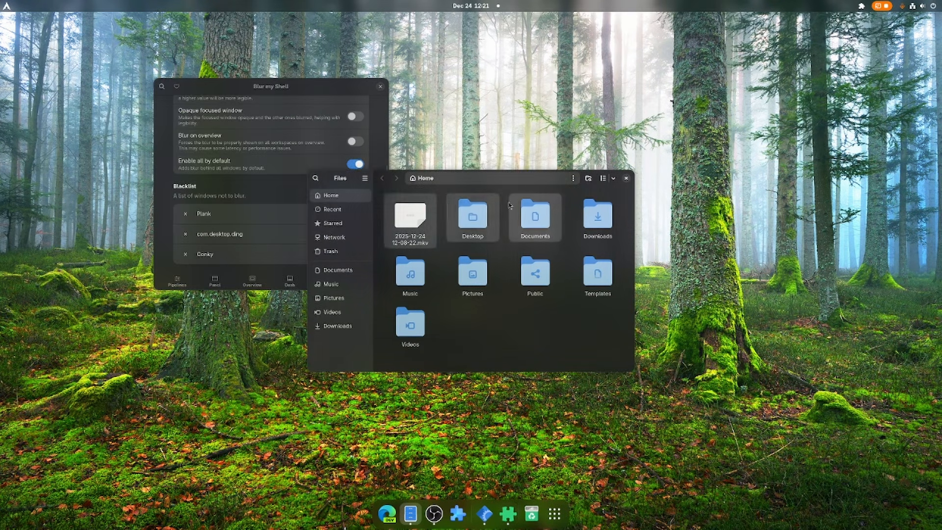
left_click_drag(378, 180, 569, 91)
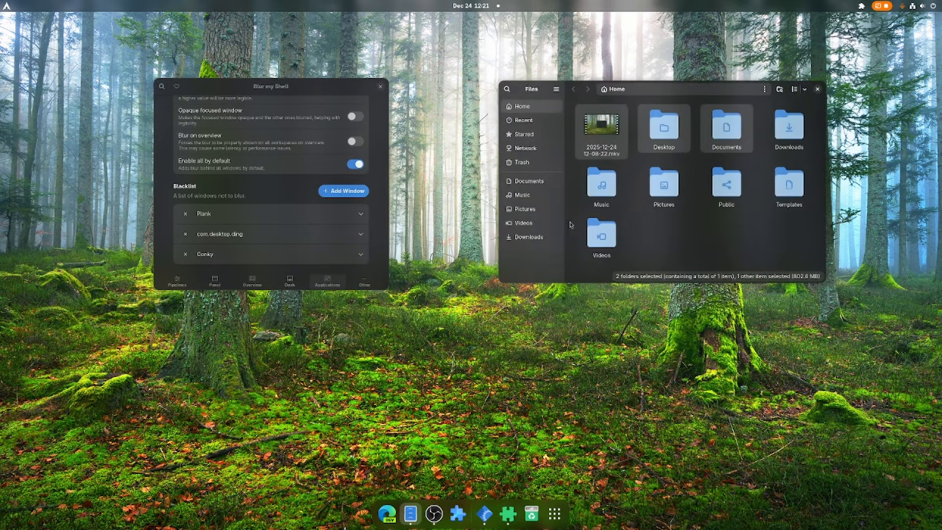
left_click(700, 260)
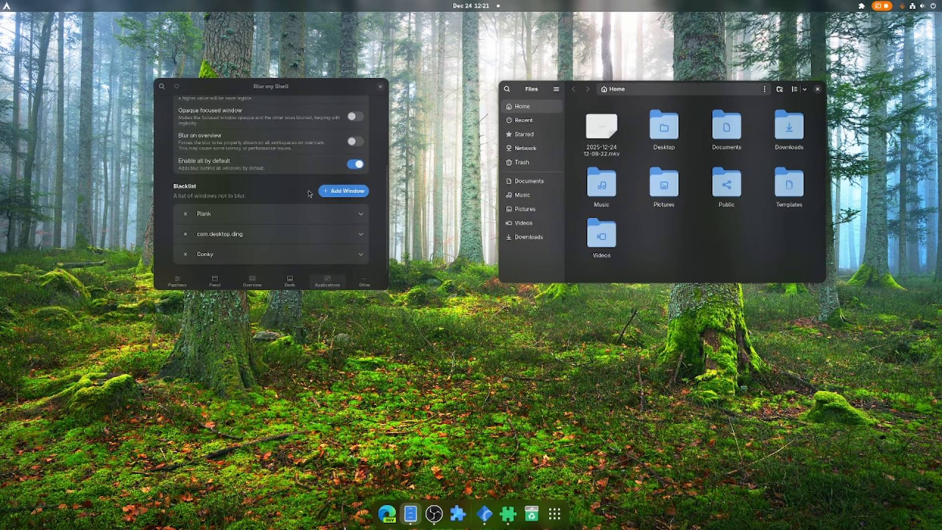
Step: Add the Files window to the applications blur blacklist
left_click(344, 192)
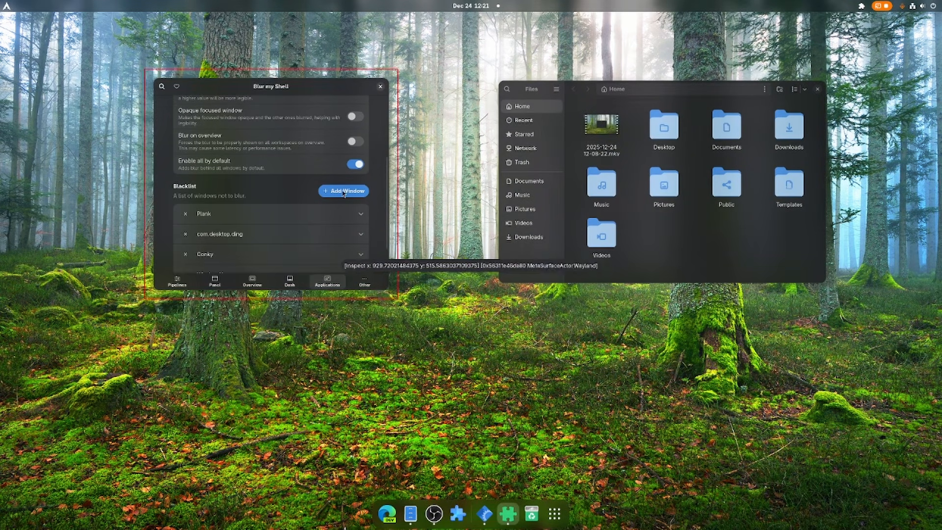
left_click(740, 257)
scroll(319, 233, "down", 1)
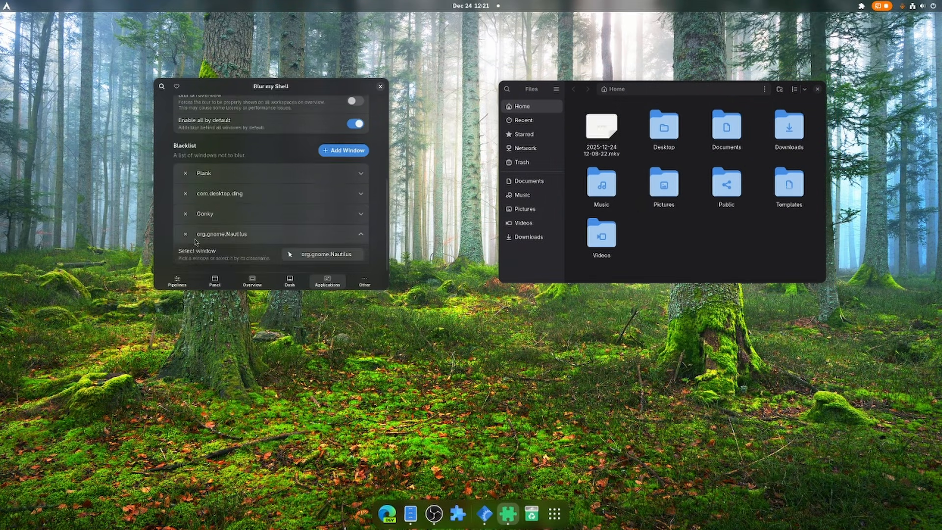
Step: Remove the org.gnome.Nautilus entry from the blur blacklist and close Files
left_click(187, 236)
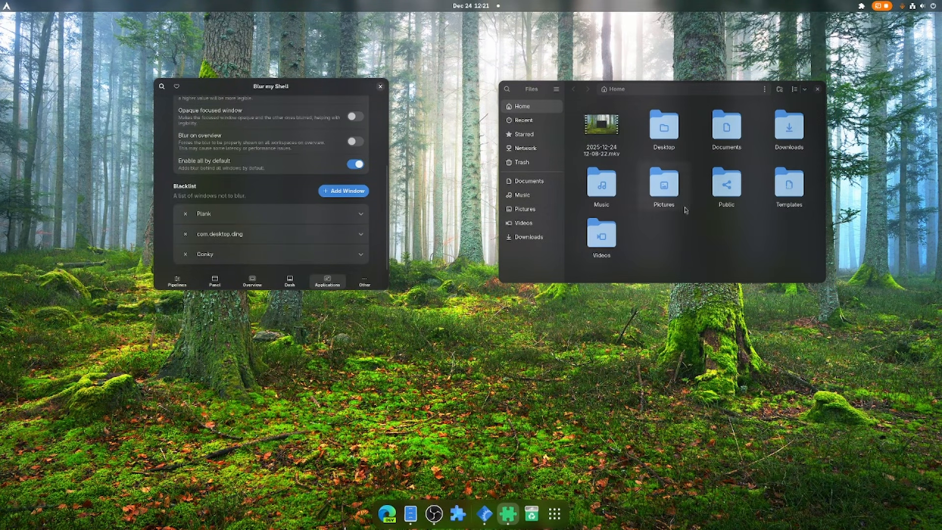
left_click(817, 89)
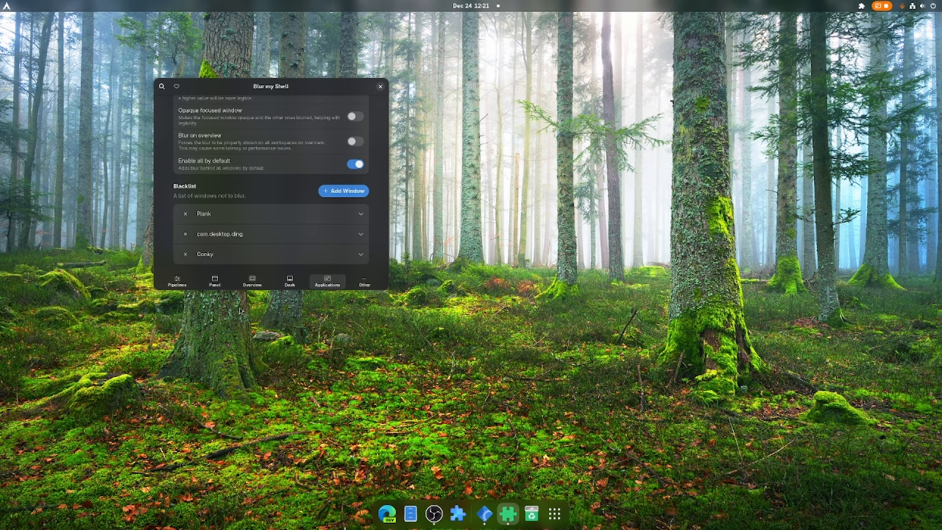
Step: Review the Applications and Other blur settings and close the Blur my Shell preferences
scroll(268, 229, "up", 5)
scroll(268, 230, "down", 4)
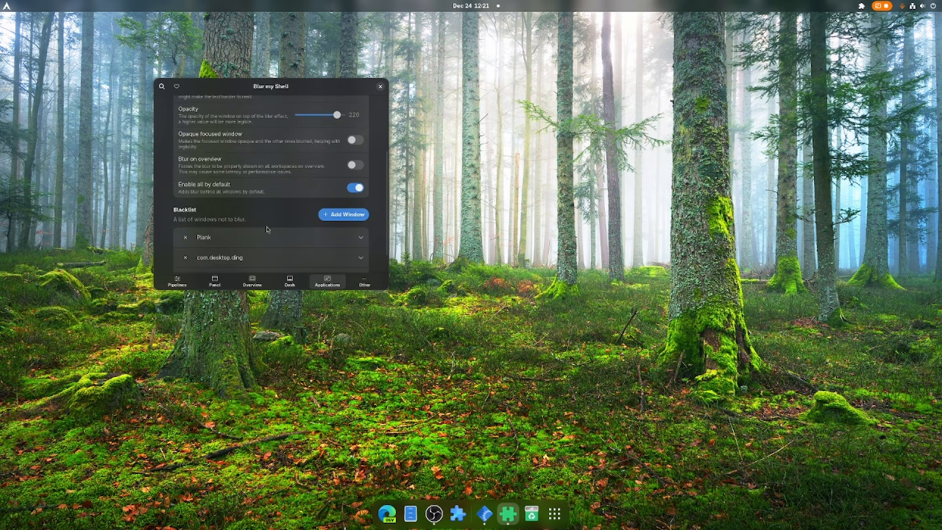
left_click(365, 282)
scroll(267, 240, "down", 3)
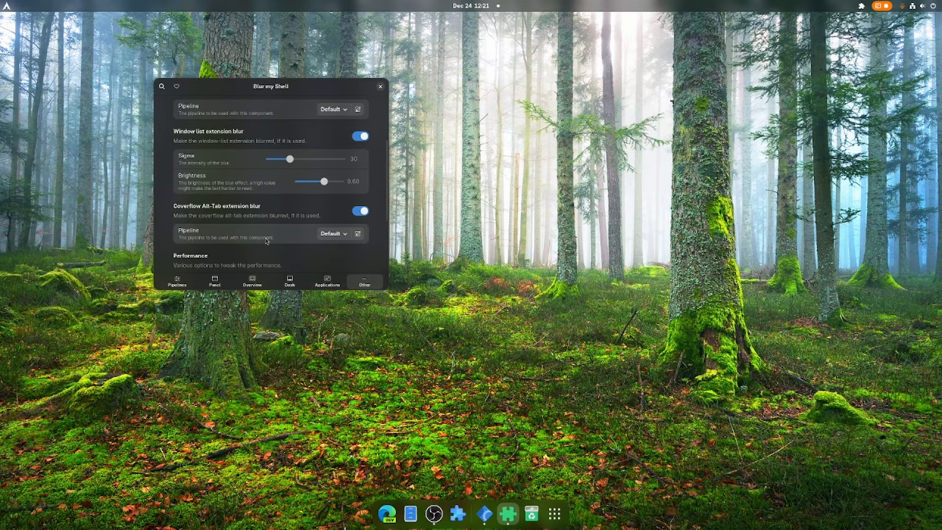
left_click(381, 86)
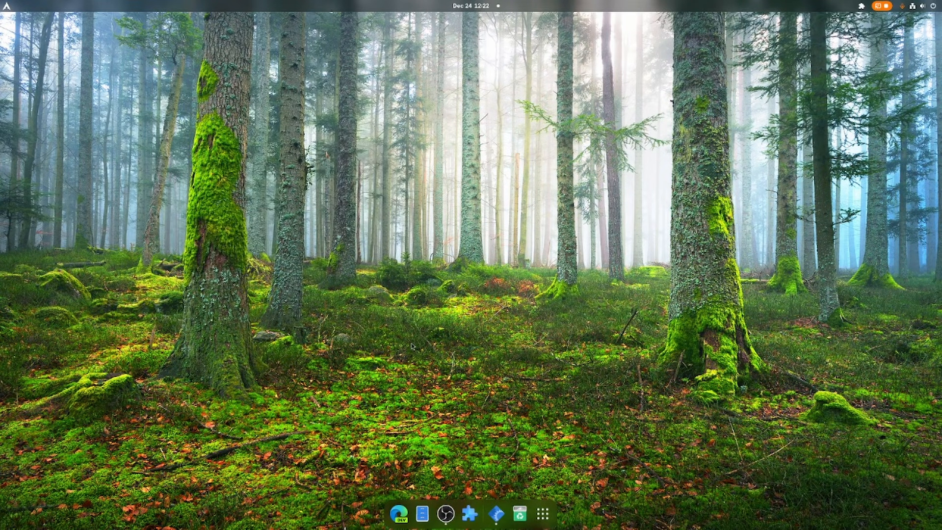
Step: In the Dash to Dock settings, turn off Intelligent autohide and lower the icon size limit to about 40 px
left_click(861, 6)
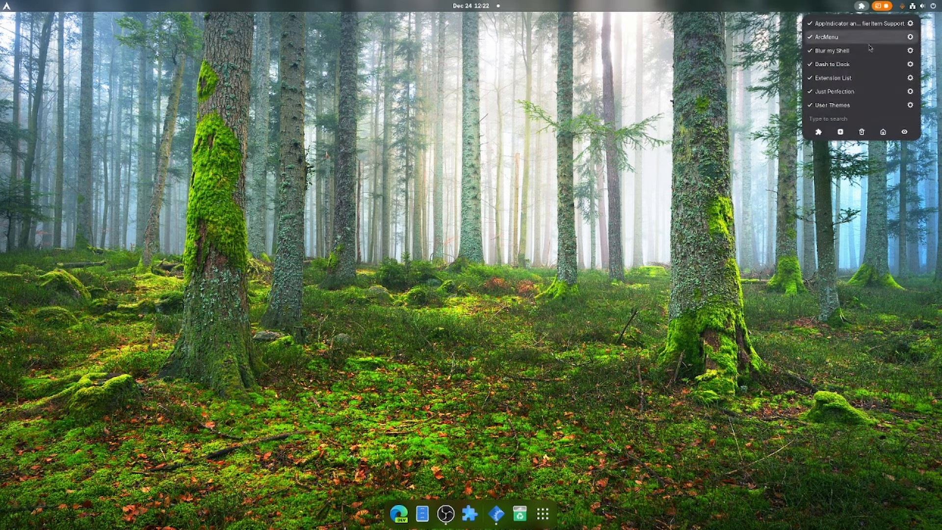
left_click(910, 65)
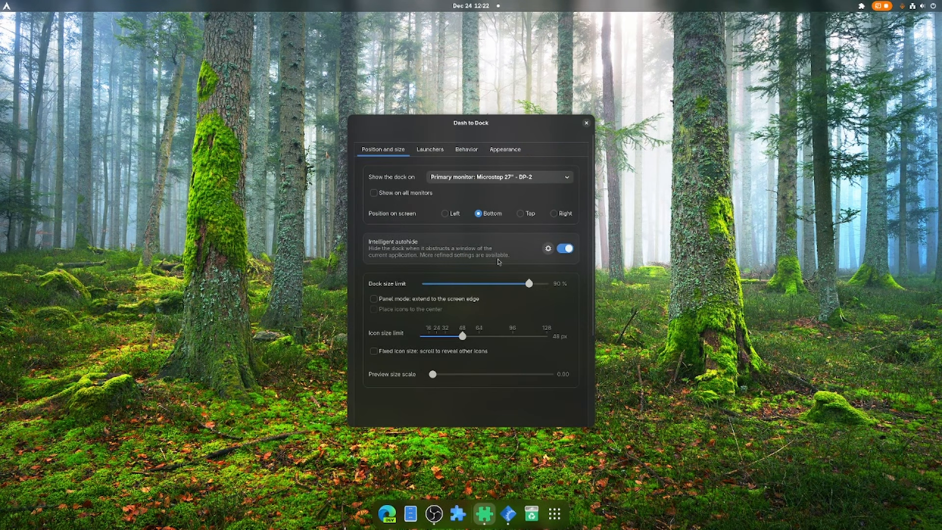
left_click(564, 249)
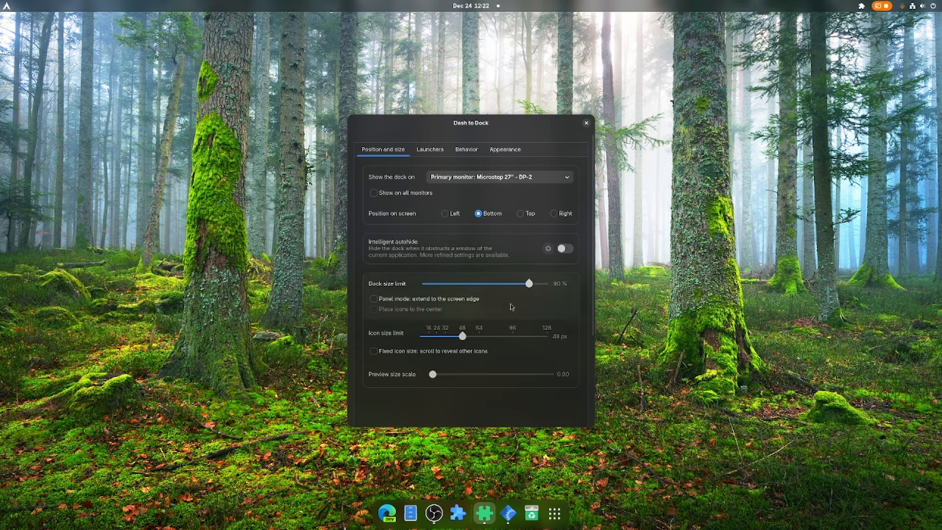
left_click_drag(462, 338, 455, 341)
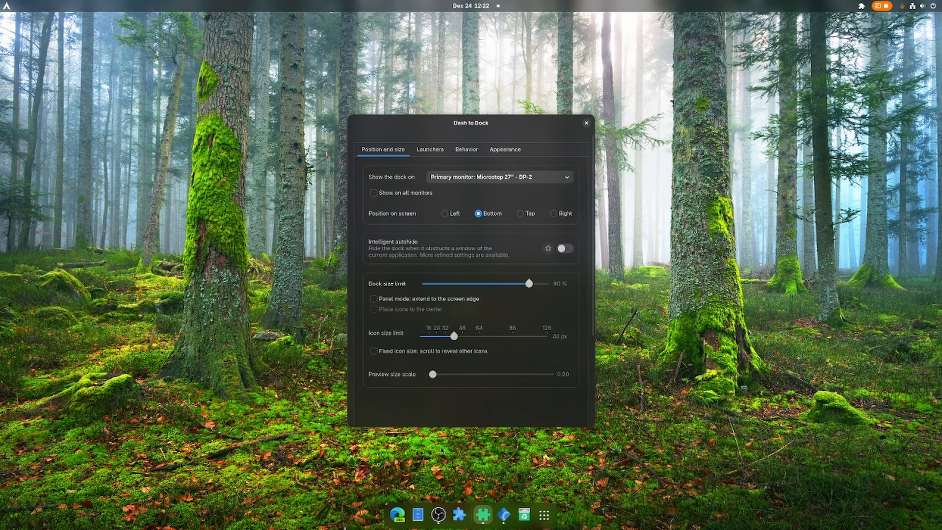
Step: In the Dash to Dock launcher options, move the Show Applications icon to the dock's beginning, then turn that icon off
left_click(422, 153)
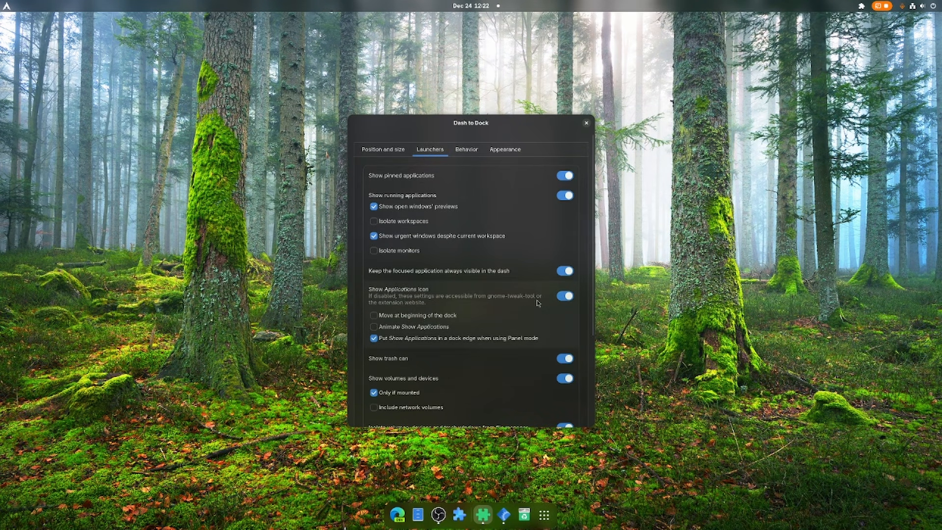
left_click(374, 315)
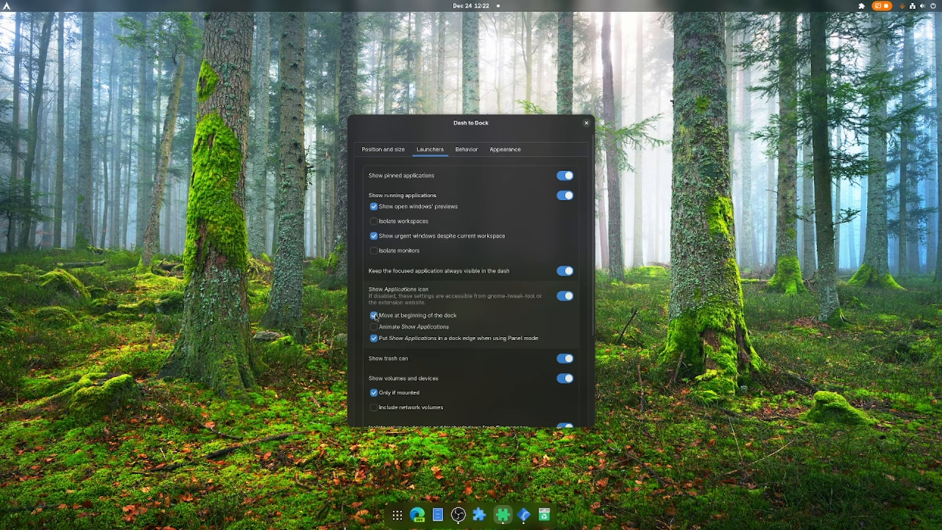
left_click(563, 296)
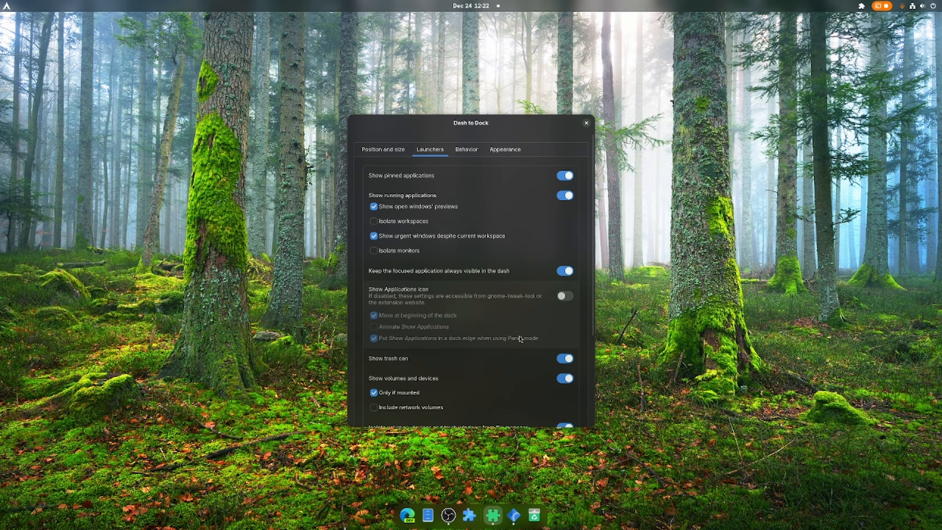
scroll(520, 339, "down", 3)
scroll(513, 340, "up", 3)
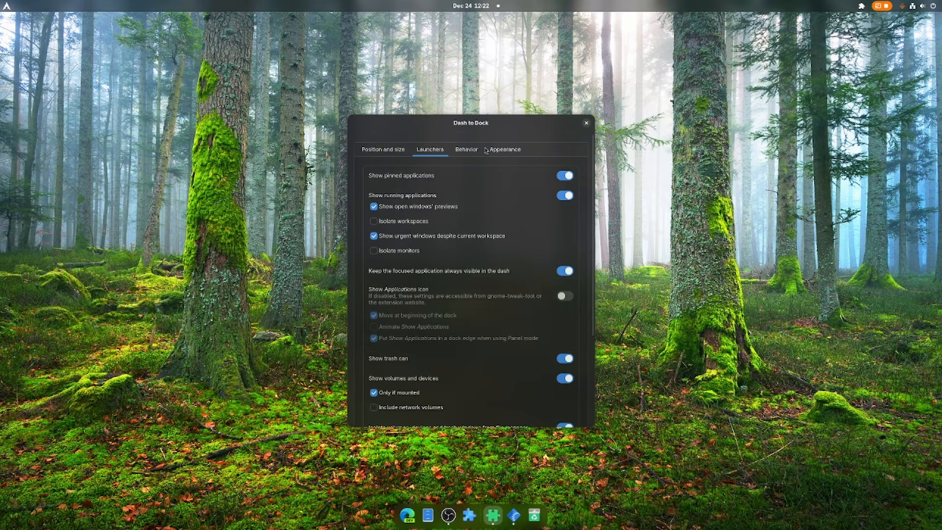
Step: Turn on Shrink the dash in the Dash to Dock appearance options and close its settings
left_click(467, 149)
left_click(505, 149)
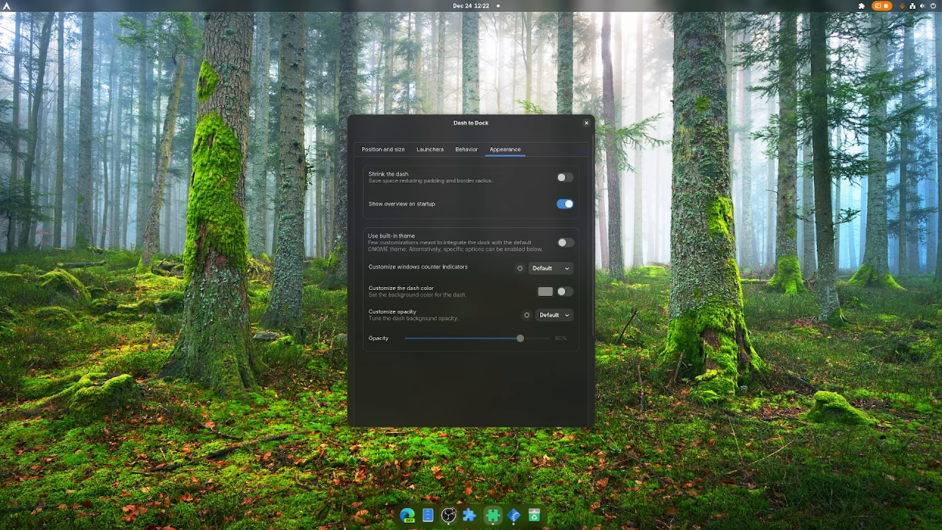
left_click(565, 177)
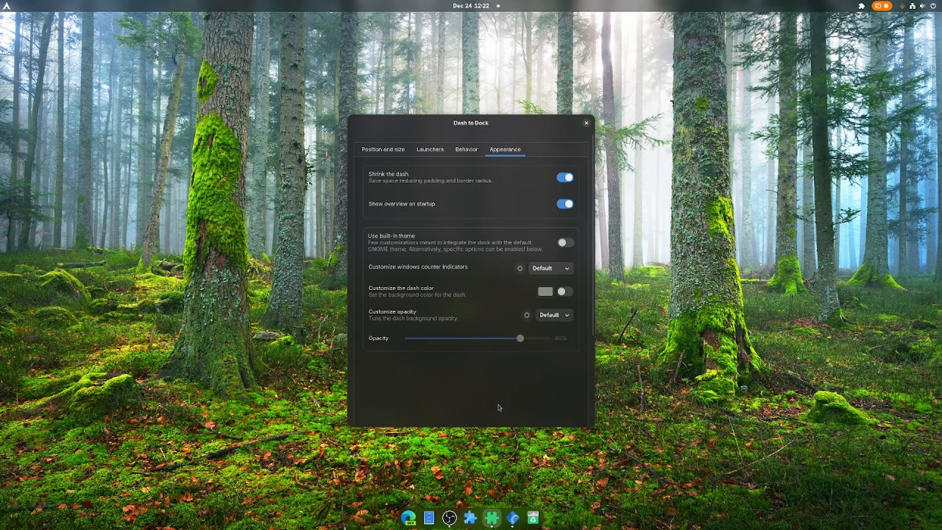
left_click(586, 123)
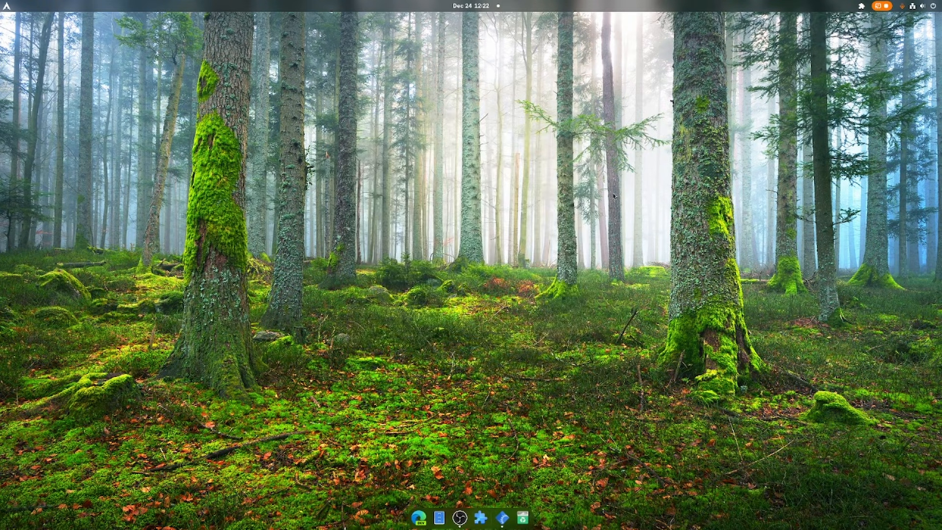
Step: Open the settings of the Just Perfection extension
left_click(861, 5)
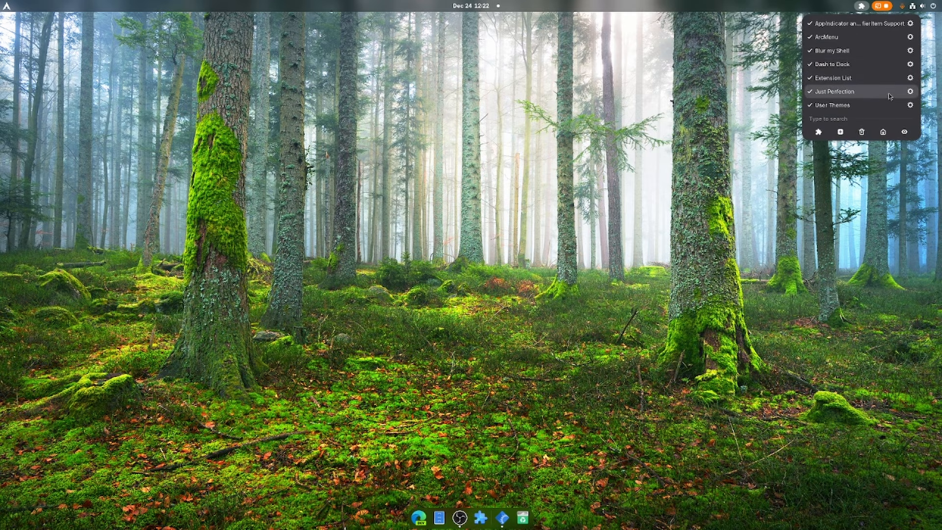
left_click(910, 91)
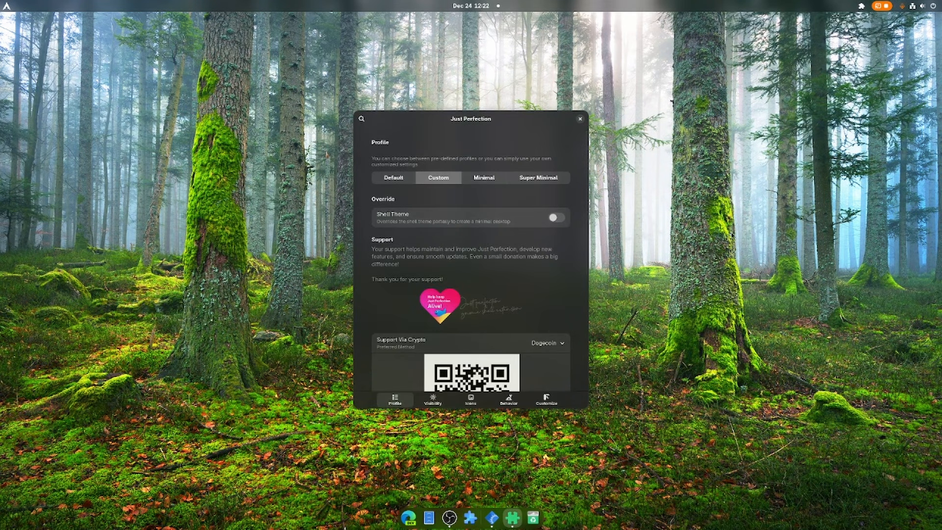
Step: Switch to OBS Studio, browse the workspaces in the activities overview, and return to the Just Perfection window
left_click(449, 518)
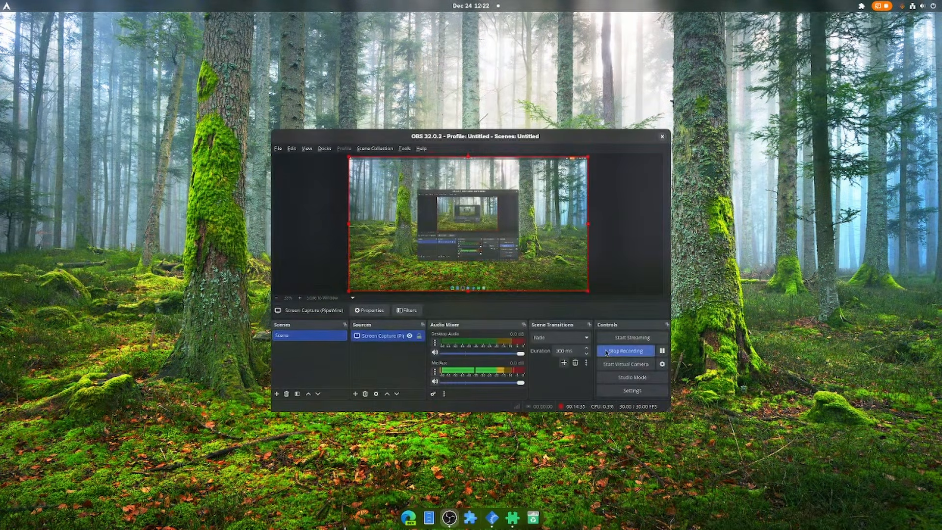
key("super")
scroll(758, 310, "down", 2)
key("super")
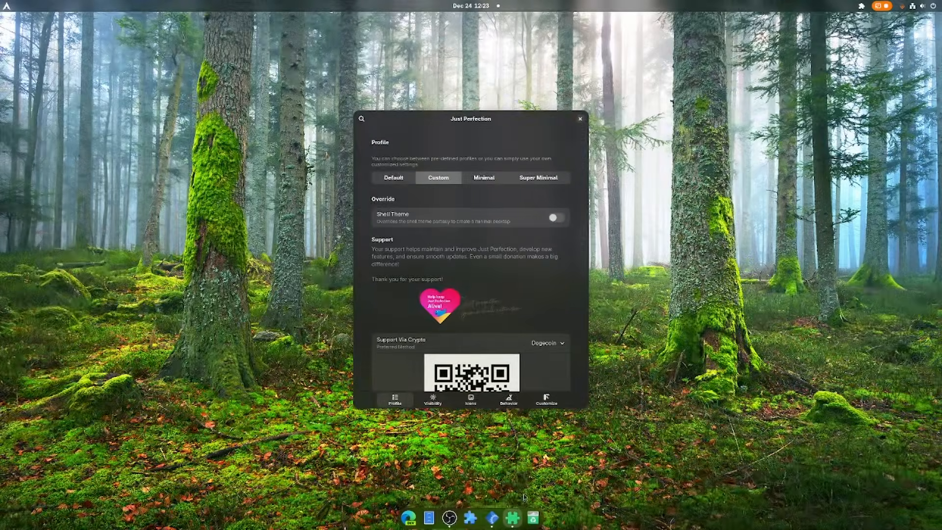
key("super")
scroll(228, 260, "up", 2)
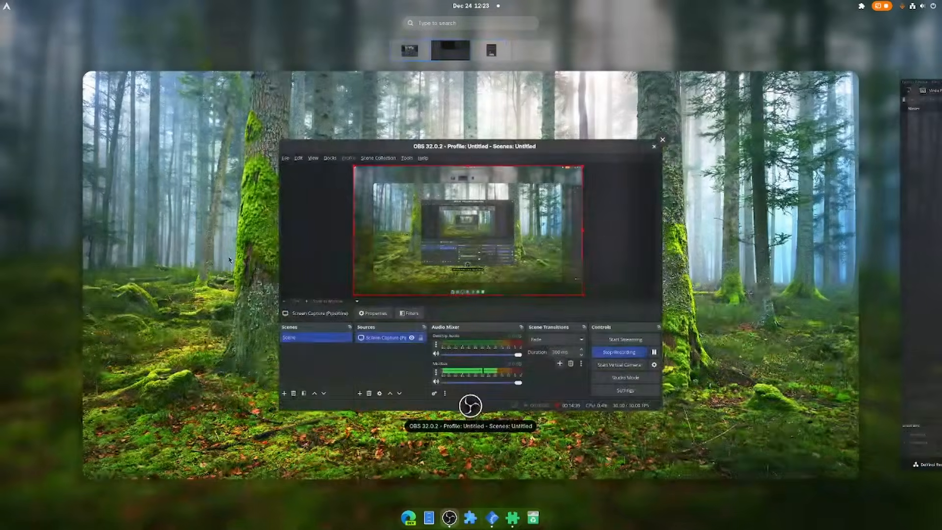
scroll(229, 260, "down", 2)
scroll(229, 260, "up", 2)
scroll(135, 160, "down", 2)
scroll(135, 161, "up", 2)
scroll(135, 160, "down", 2)
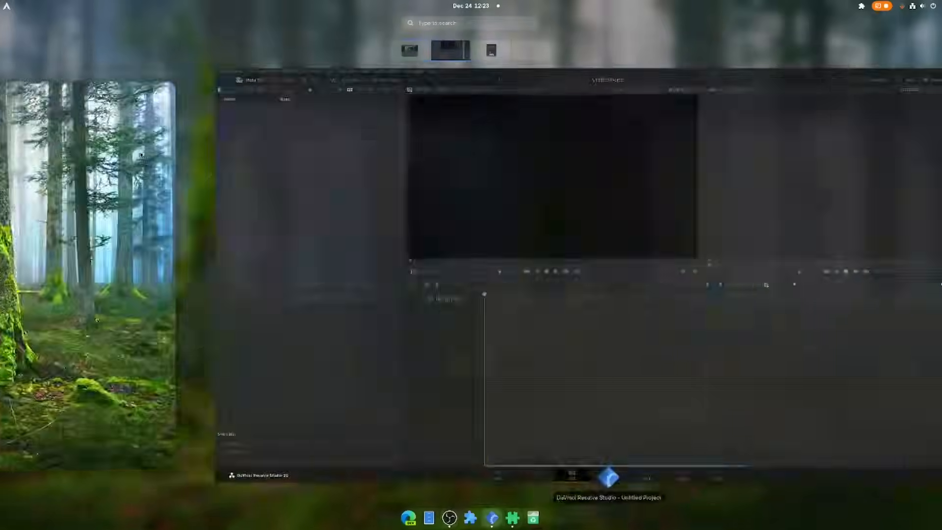
scroll(140, 159, "up", 2)
scroll(141, 158, "down", 2)
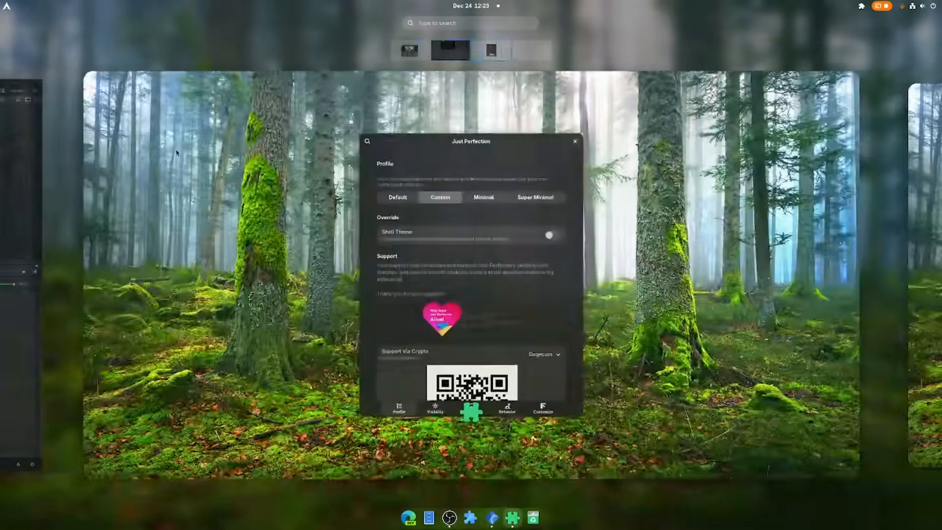
left_click(480, 274)
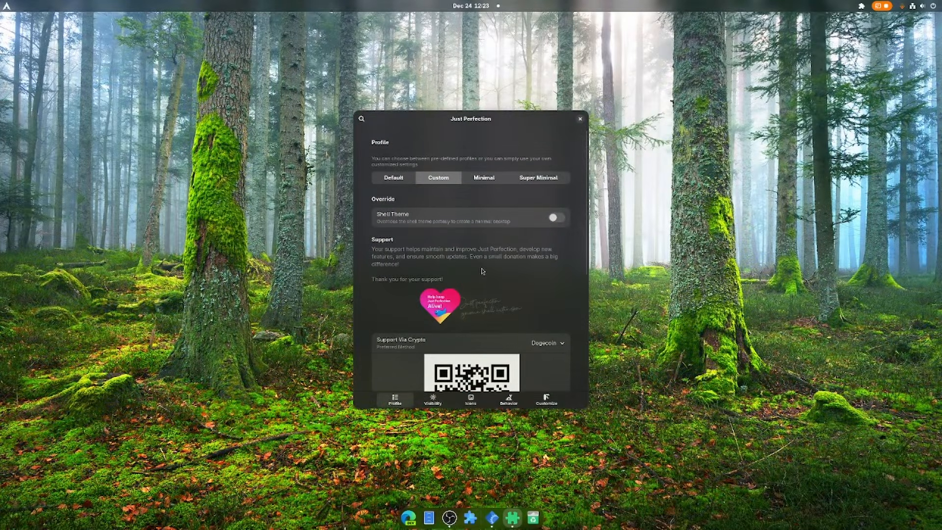
Step: Review the Profile, Visibility and Icons options of Just Perfection
scroll(497, 270, "down", 5)
scroll(495, 271, "up", 5)
scroll(518, 349, "down", 2)
left_click(432, 400)
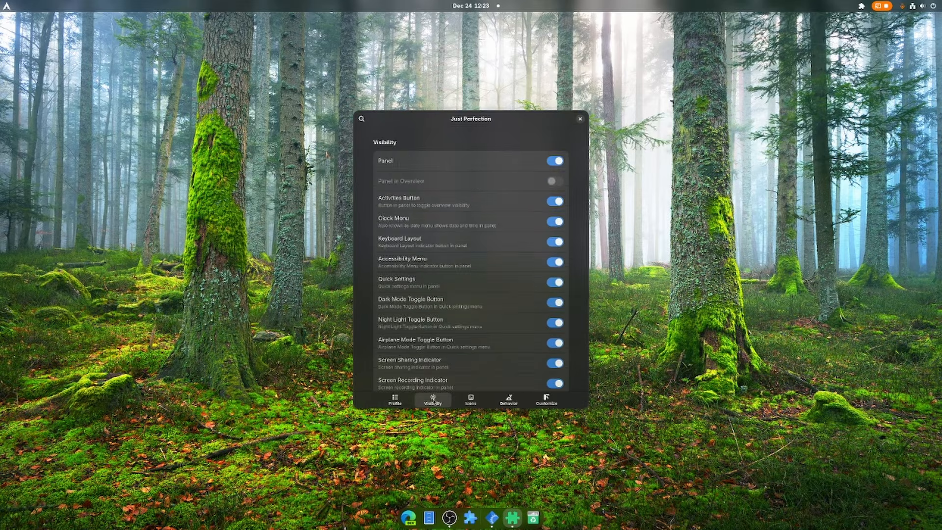
scroll(465, 298, "down", 6)
scroll(463, 299, "up", 5)
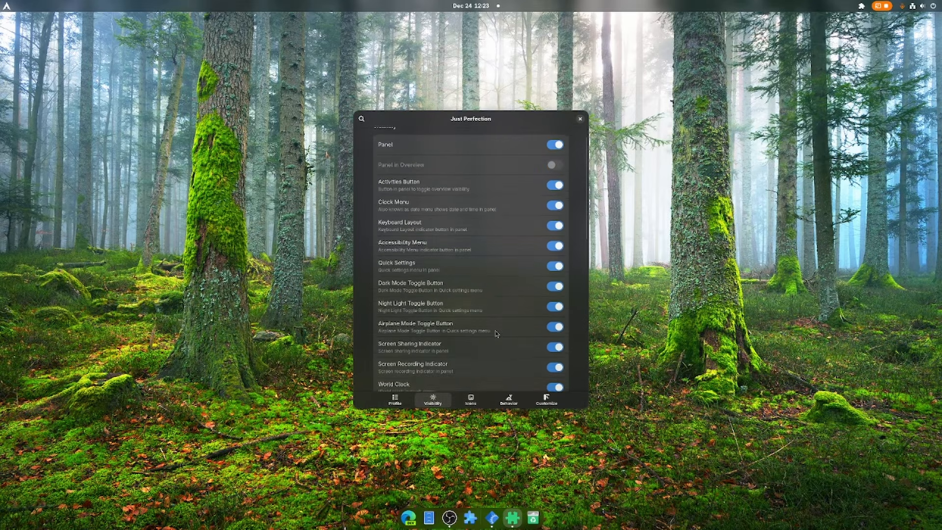
scroll(497, 334, "up", 1)
left_click(474, 399)
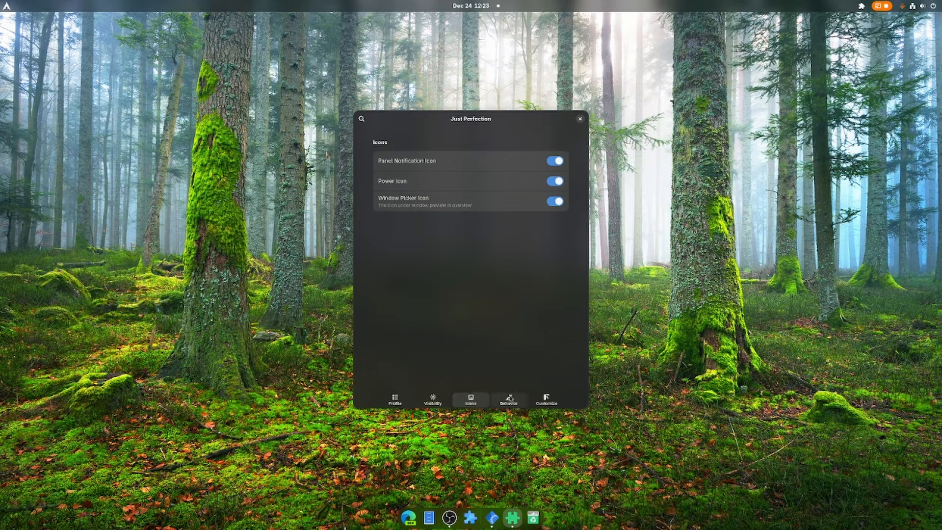
Step: In the Just Perfection Customize settings, set the Panel Button Padding Size to 2px
left_click(510, 399)
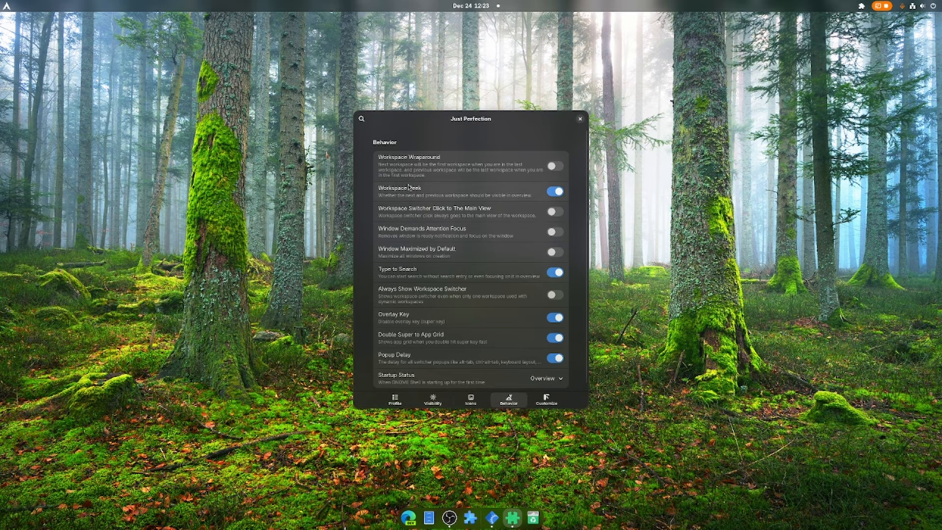
left_click(546, 399)
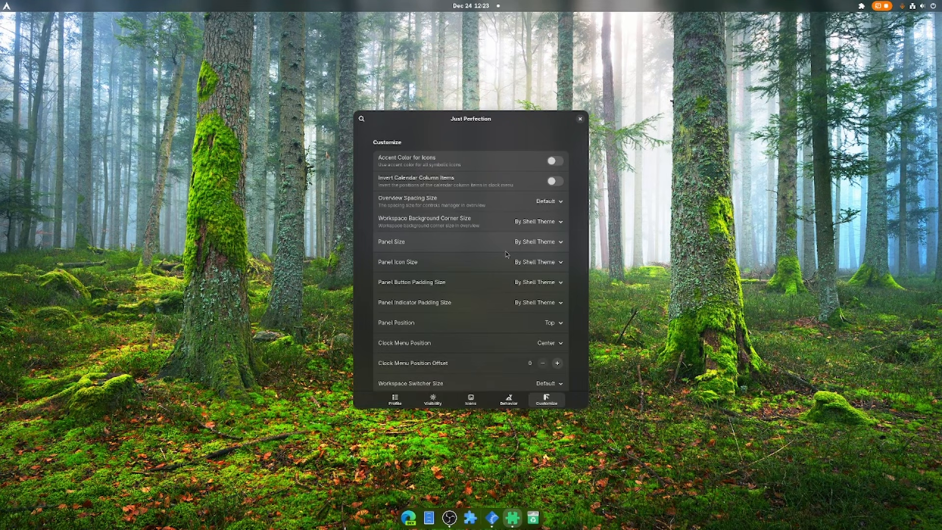
left_click(532, 266)
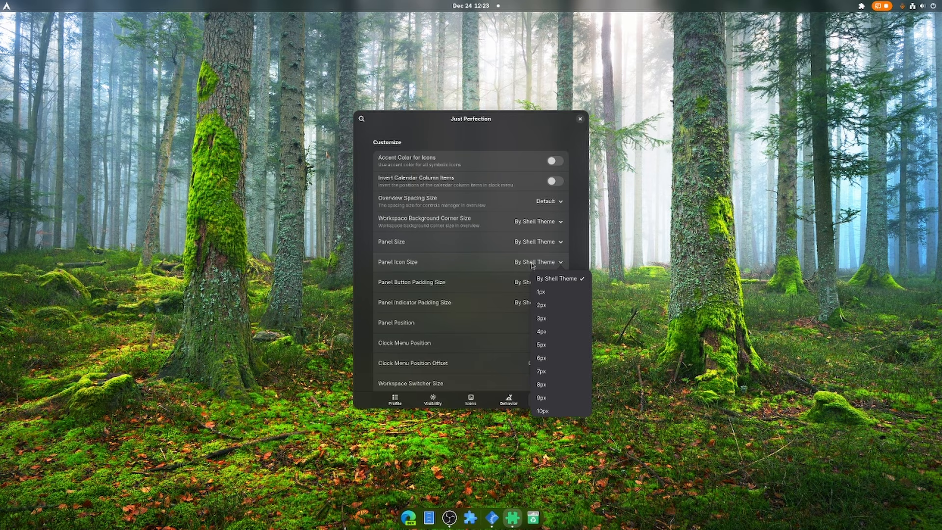
left_click(464, 259)
scroll(464, 295, "down", 1)
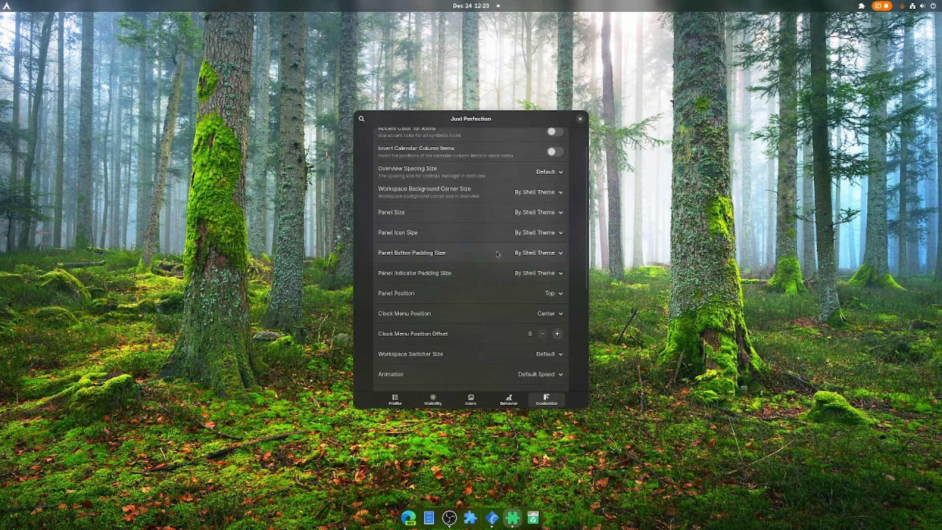
left_click(519, 252)
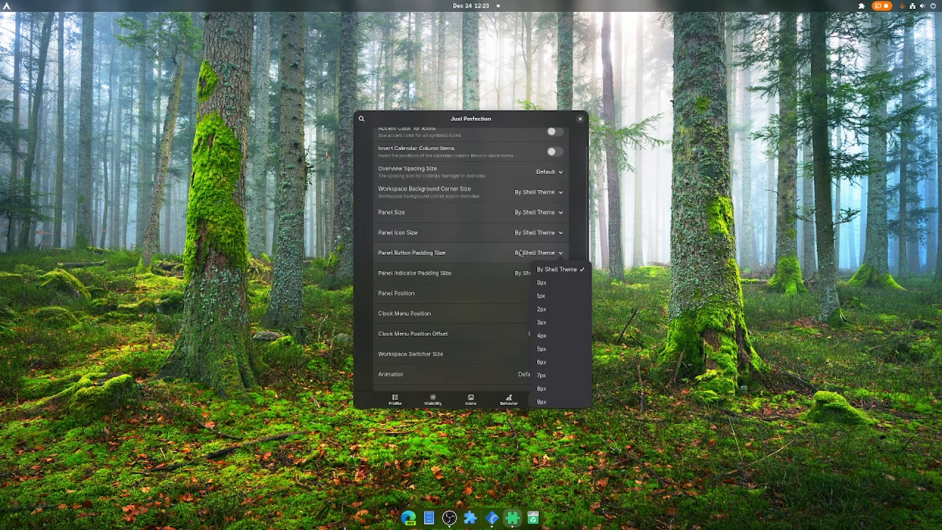
left_click(547, 308)
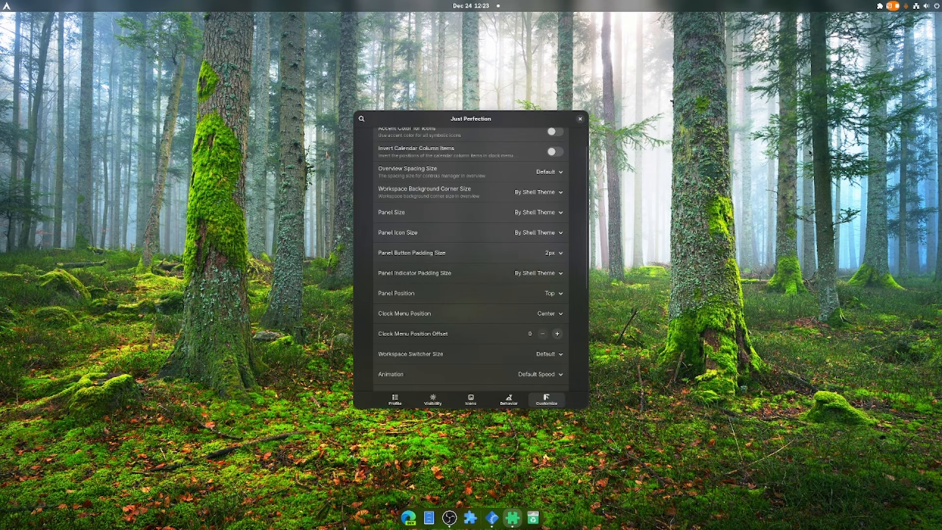
Step: Try a Panel Button Padding Size of 3px and return it to 2px
left_click(551, 258)
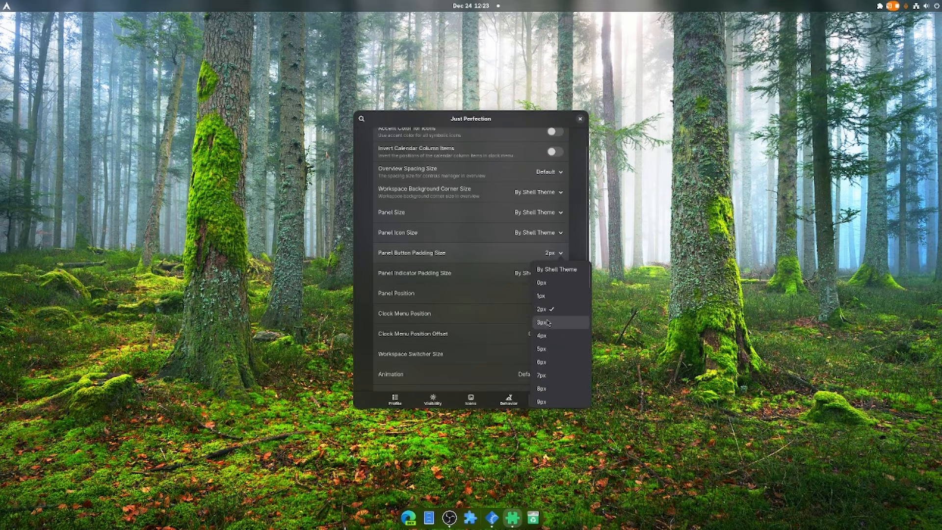
left_click(548, 322)
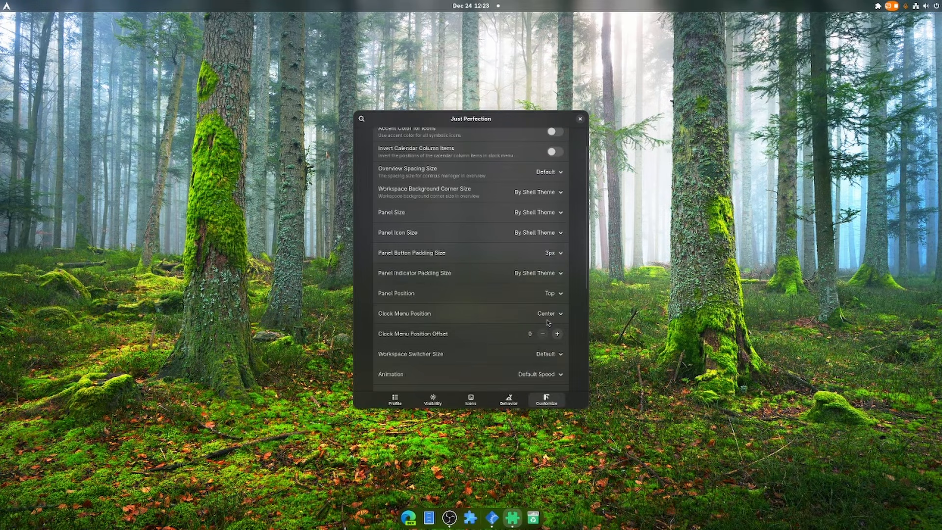
left_click(542, 250)
left_click(553, 314)
Step: Set the Panel Indicator Padding Size to 0px and check the system menu in the top panel
scroll(515, 262, "down", 1)
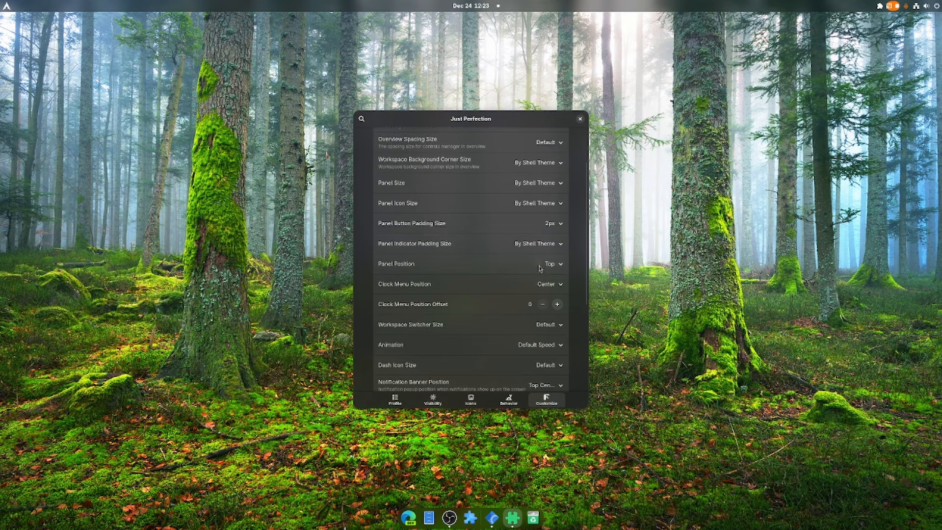
left_click(542, 243)
left_click(547, 272)
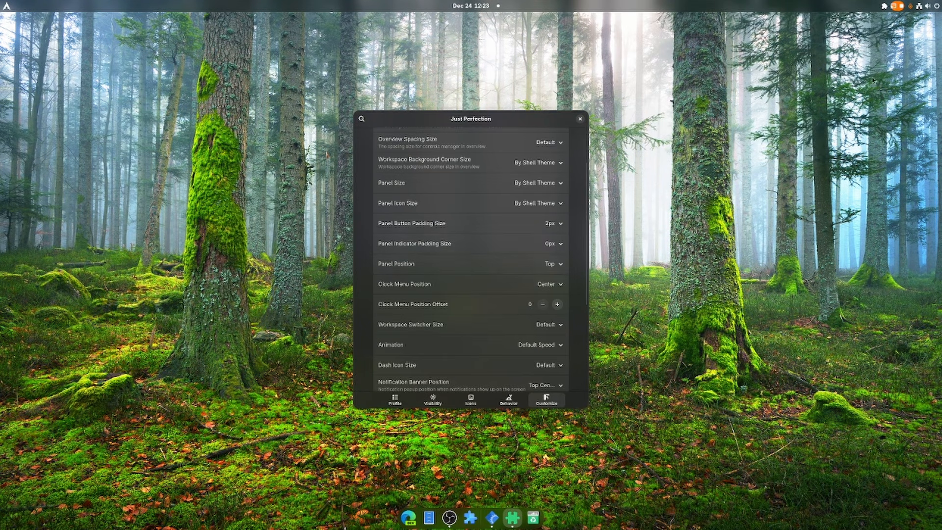
left_click(926, 8)
left_click(753, 96)
Step: Set the Clock Menu Position to Right with a Clock Menu Position Offset of 6
left_click(546, 285)
left_click(551, 322)
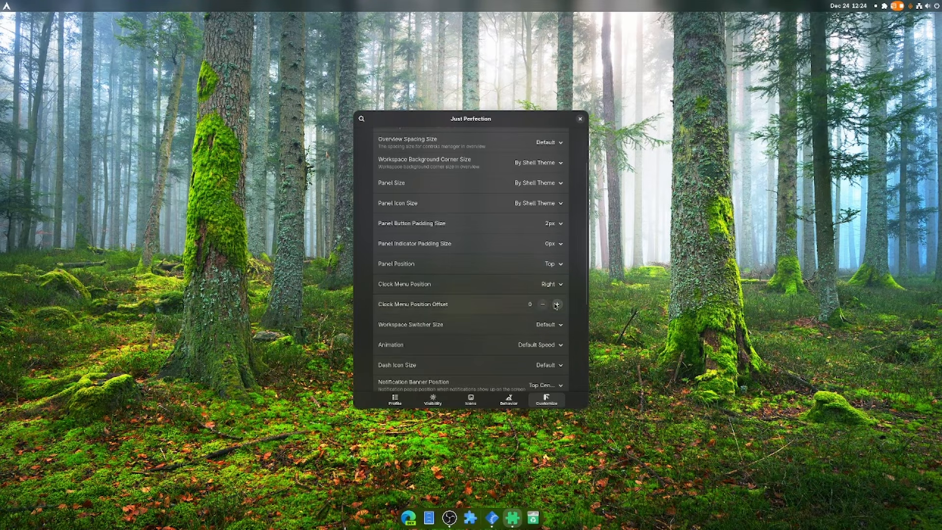
left_click(555, 304)
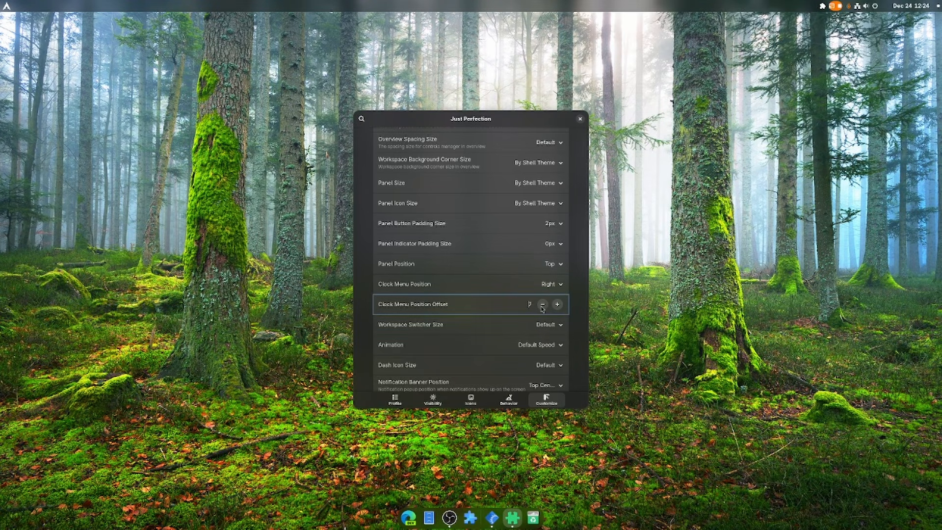
left_click(543, 304)
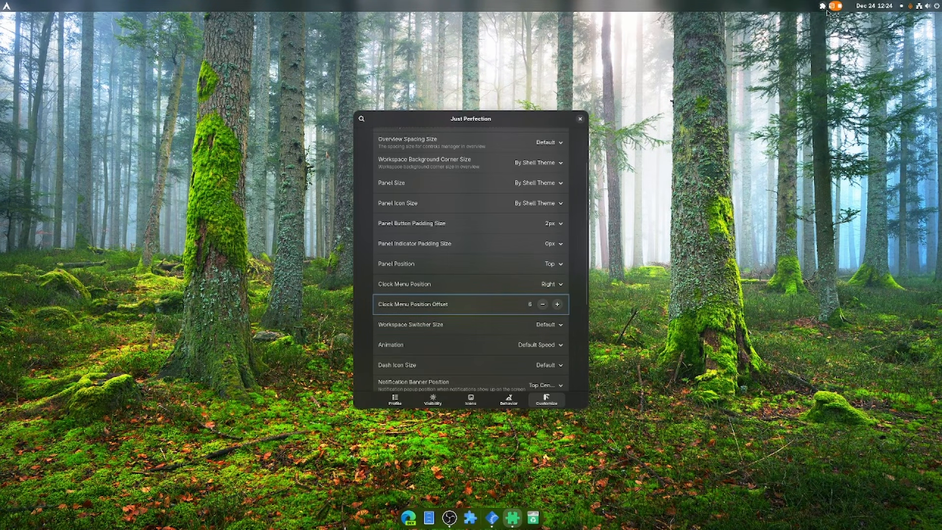
Step: Look through the remaining Just Perfection Customize options and close the extension's settings
scroll(487, 303, "down", 3)
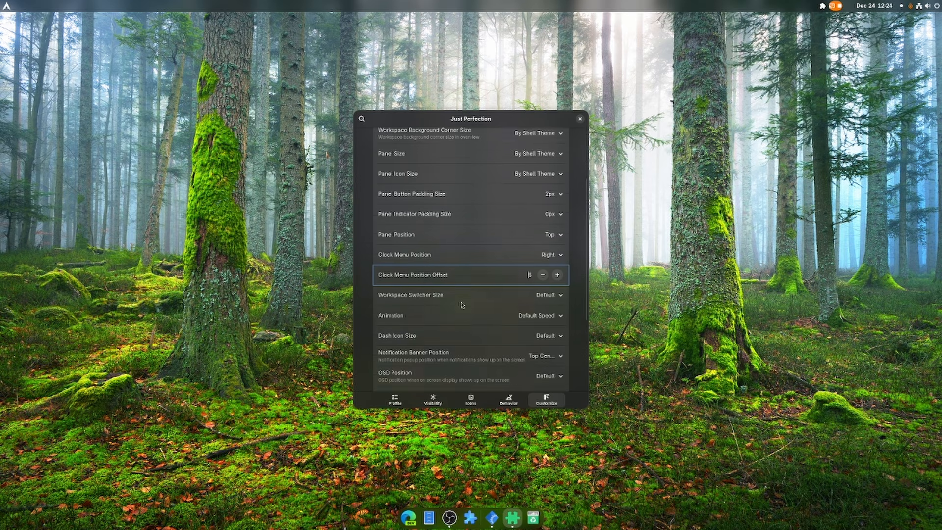
left_click(550, 225)
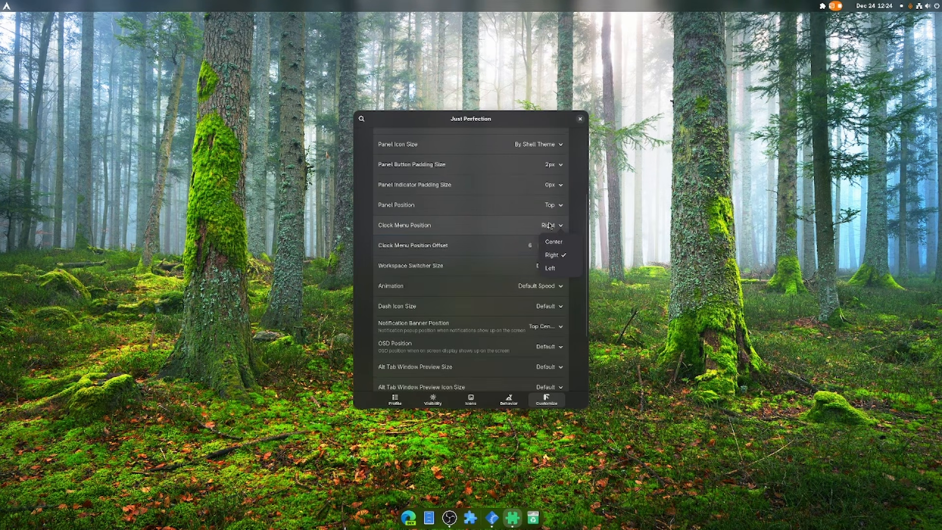
left_click(513, 229)
scroll(478, 311, "down", 5)
scroll(476, 324, "up", 10)
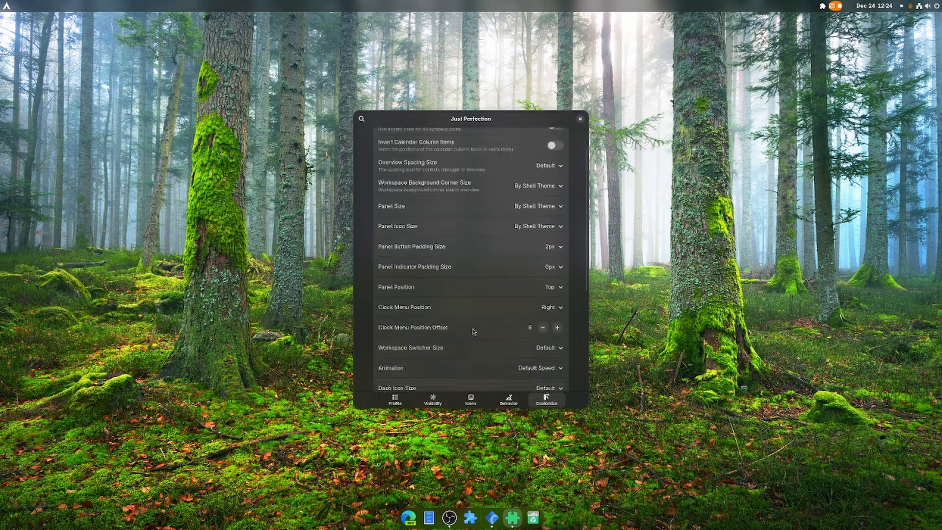
left_click(580, 118)
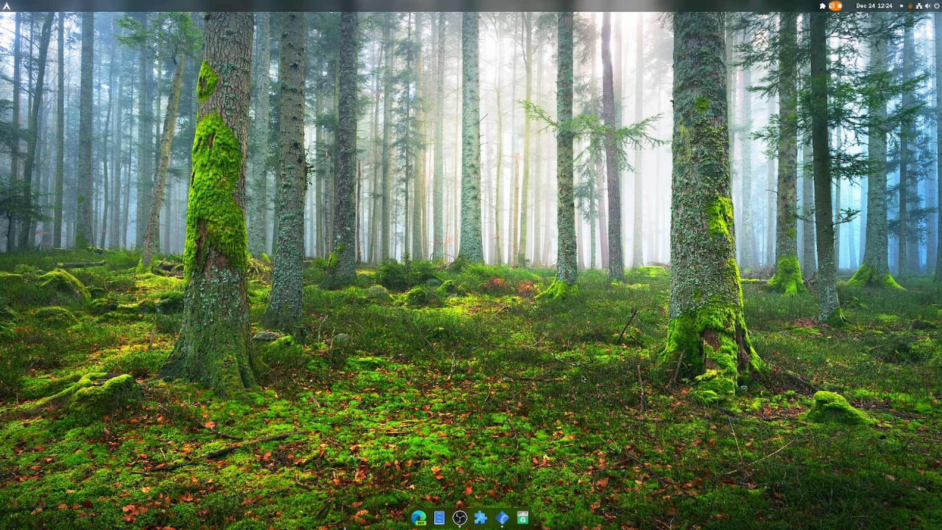
Step: Search for and launch Tweaks, dismiss the Extensions Has Moved notice, and show the Appearance settings
left_click(822, 7)
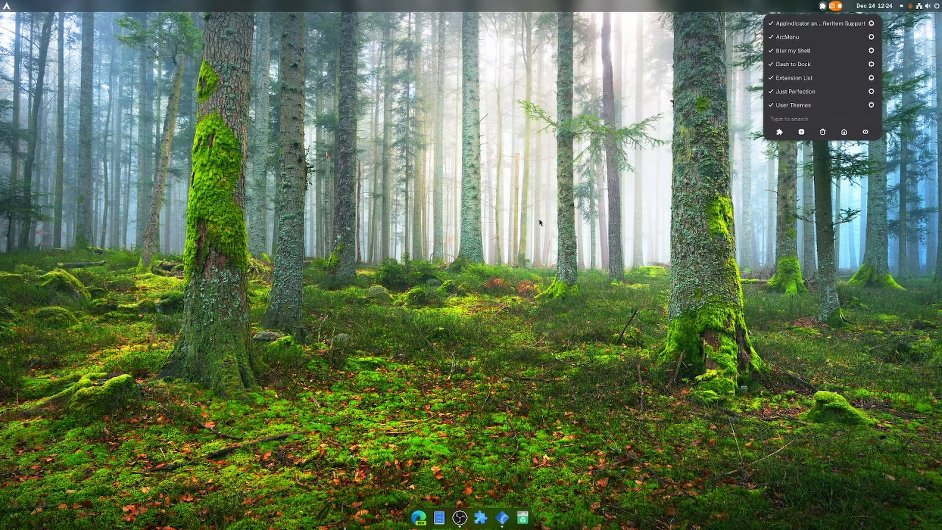
key("super")
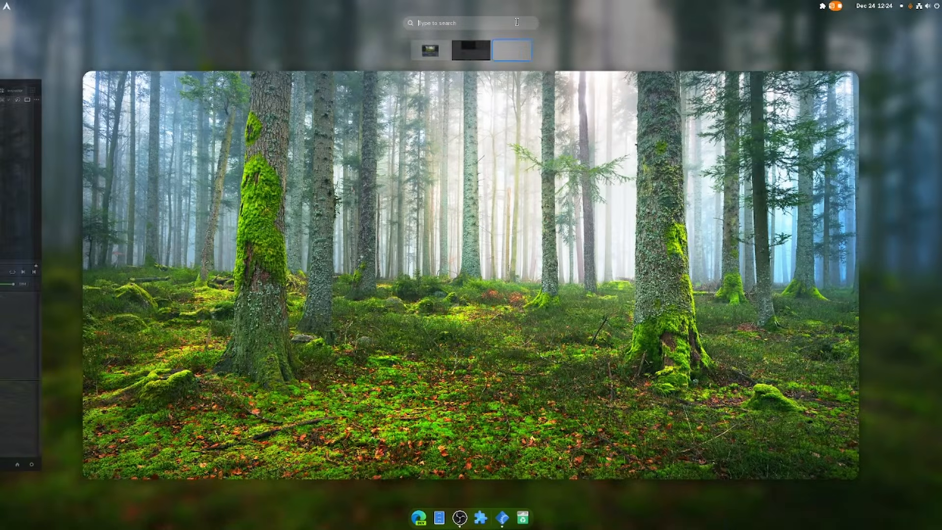
type("tweaks")
key("Return")
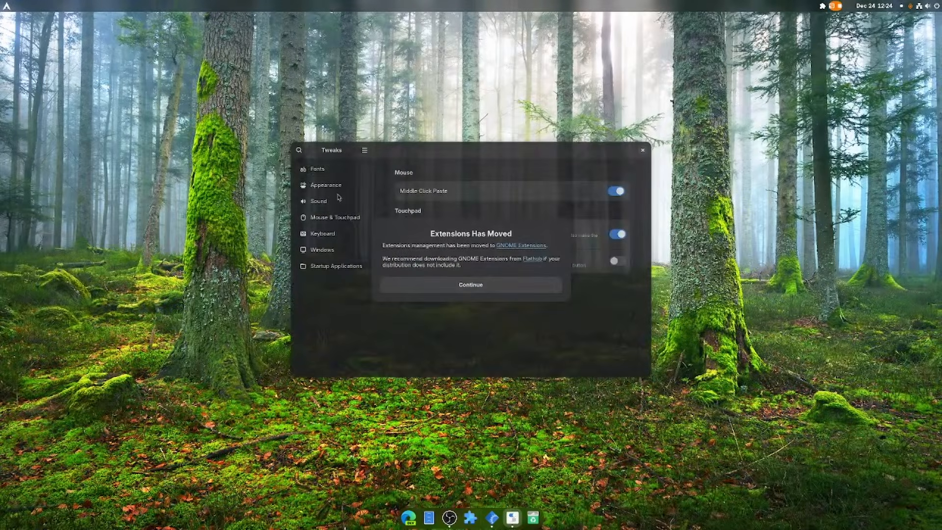
left_click(440, 285)
left_click(326, 185)
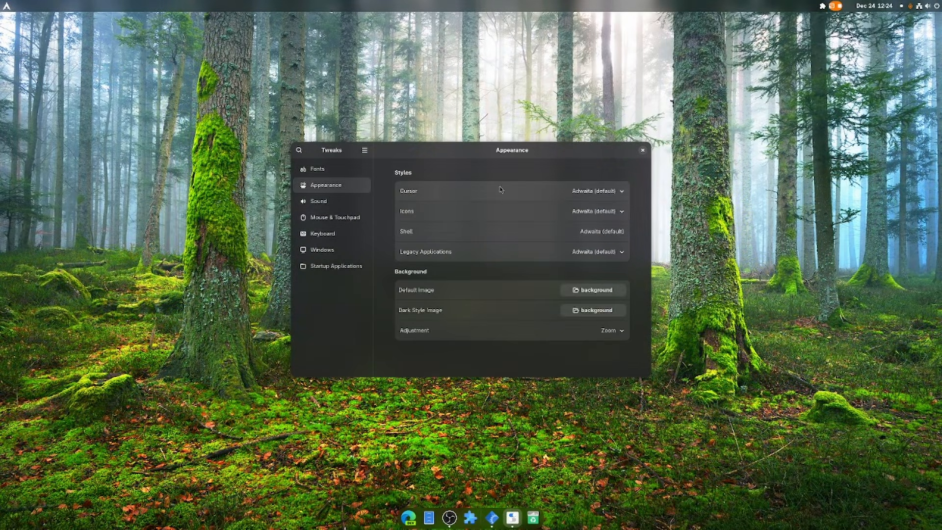
Step: Change the icon theme to Papirus
left_click(573, 215)
scroll(599, 280, "down", 5)
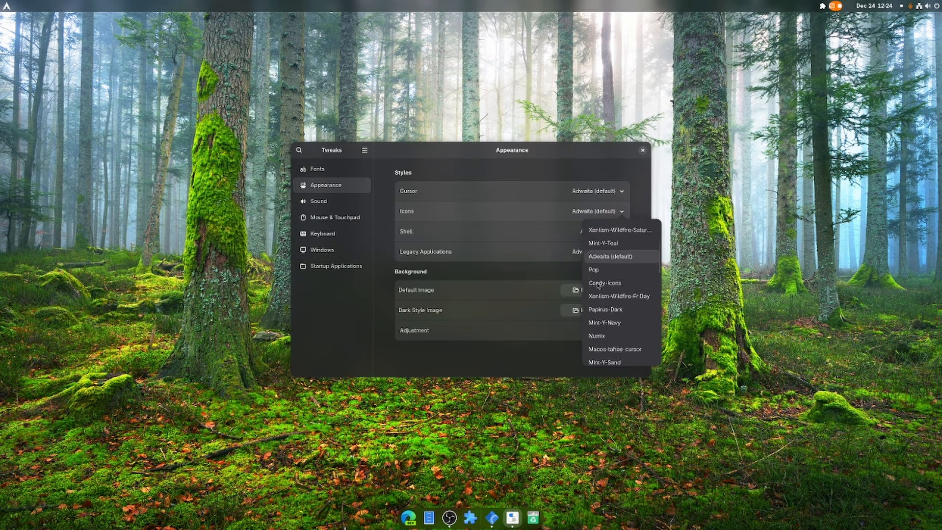
scroll(597, 289, "down", 5)
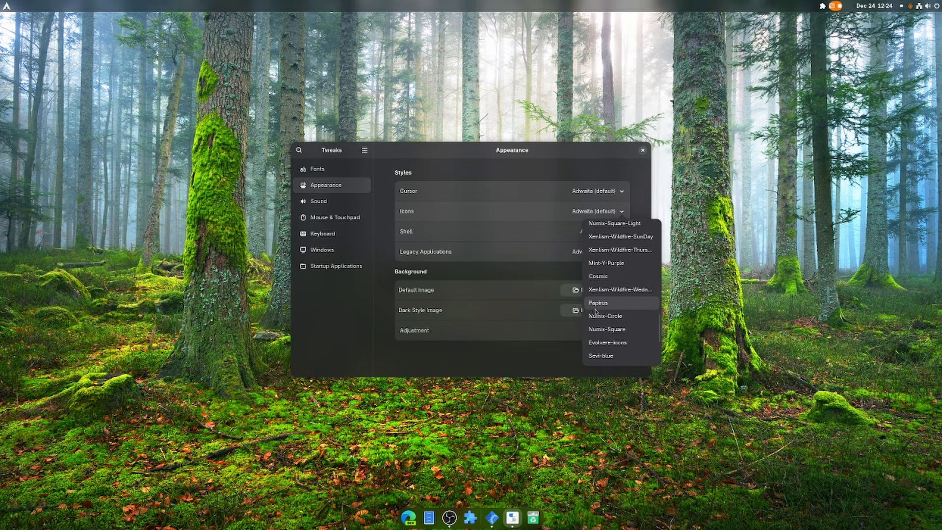
scroll(596, 316, "down", 2)
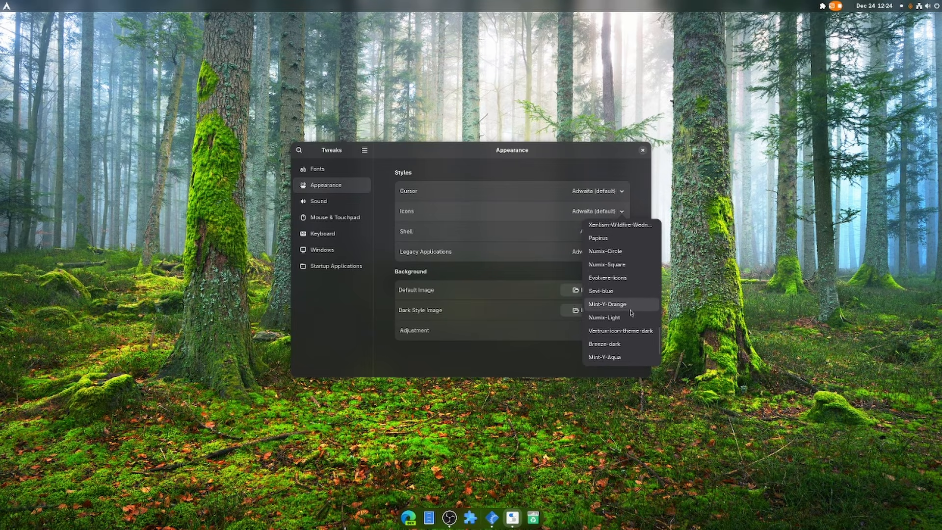
scroll(631, 313, "up", 2)
scroll(630, 311, "up", 2)
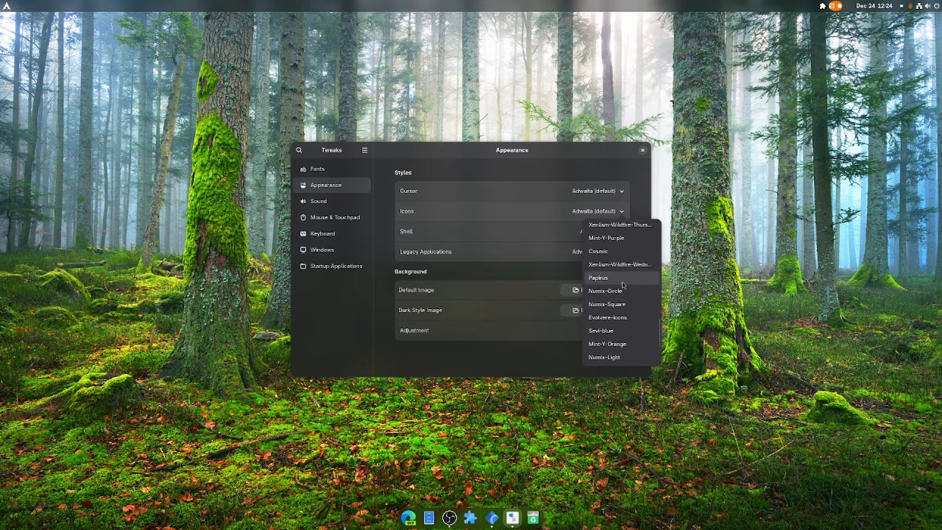
left_click(601, 308)
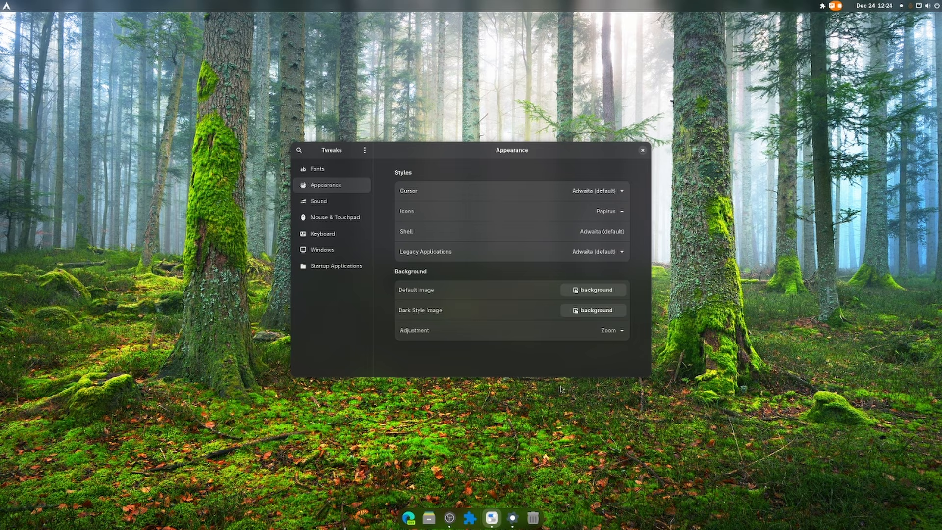
Step: Set the cursor theme to Macos-tahoe-cursor and the Legacy Applications theme to Adwaita-dark
left_click(595, 195)
left_click(603, 208)
left_click(572, 259)
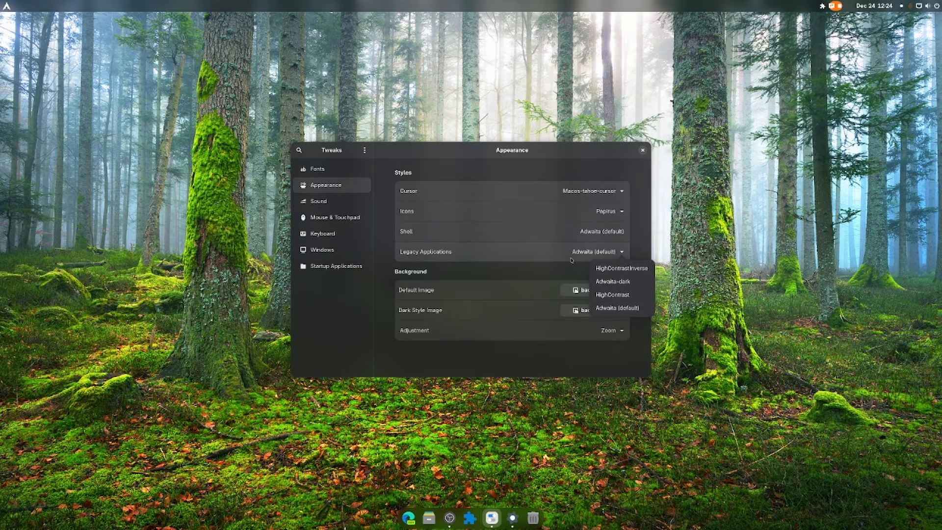
left_click(614, 281)
Step: Review the Sound, Mouse & Touchpad, Keyboard, Startup Applications and Windows settings, and close Tweaks
left_click(320, 201)
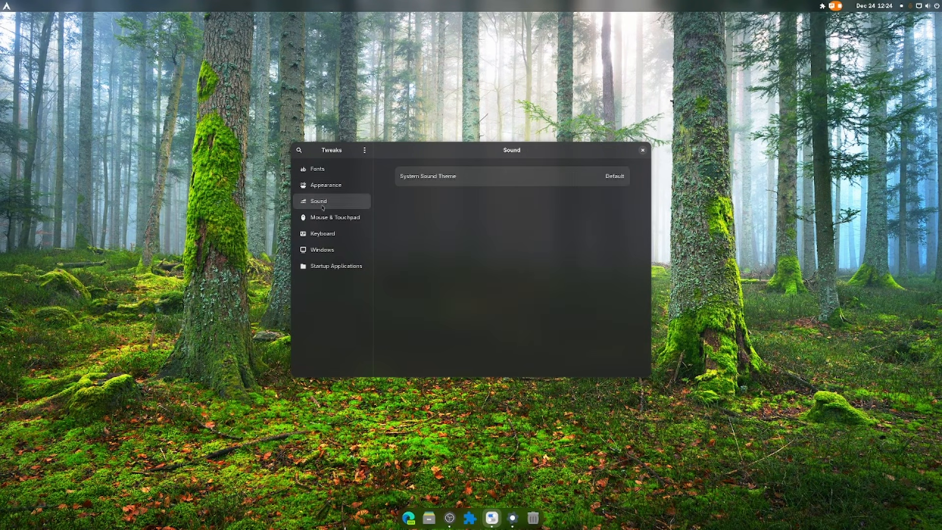
left_click(327, 217)
left_click(323, 231)
left_click(322, 250)
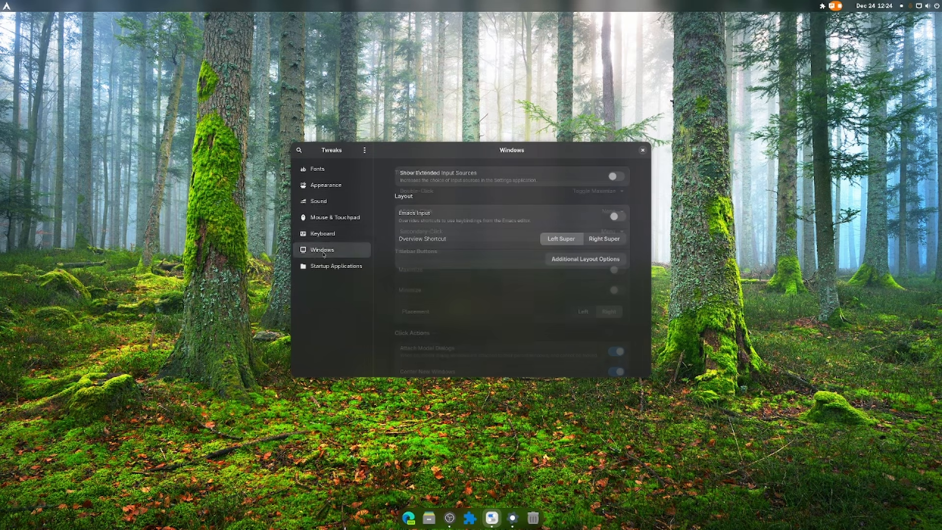
left_click(323, 233)
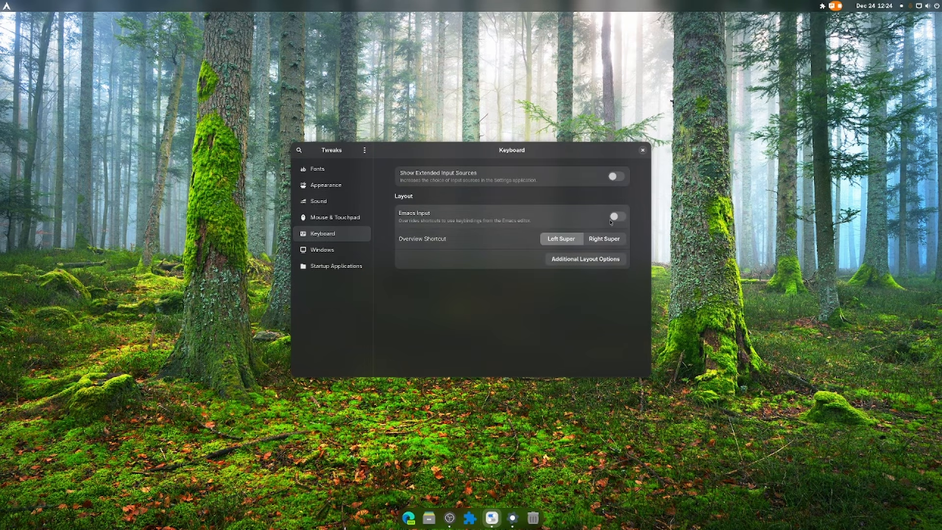
left_click(337, 265)
left_click(339, 252)
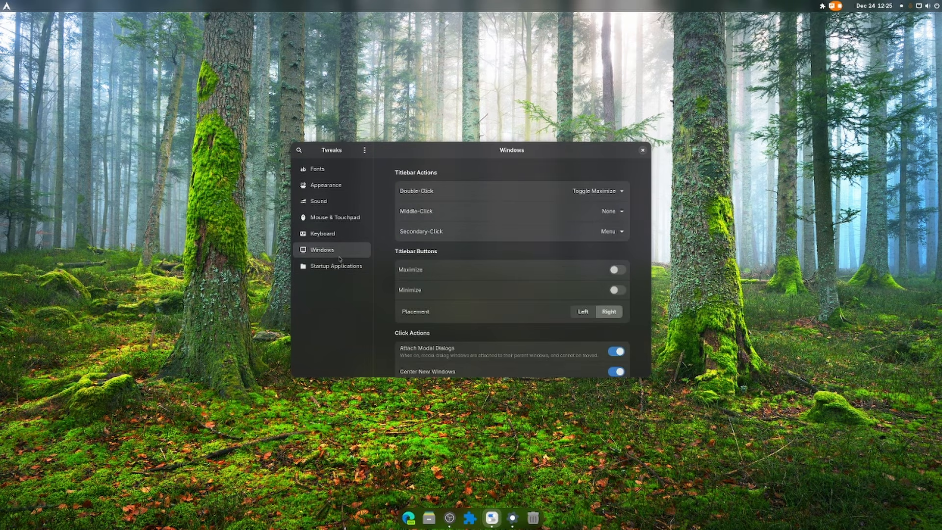
left_click(642, 151)
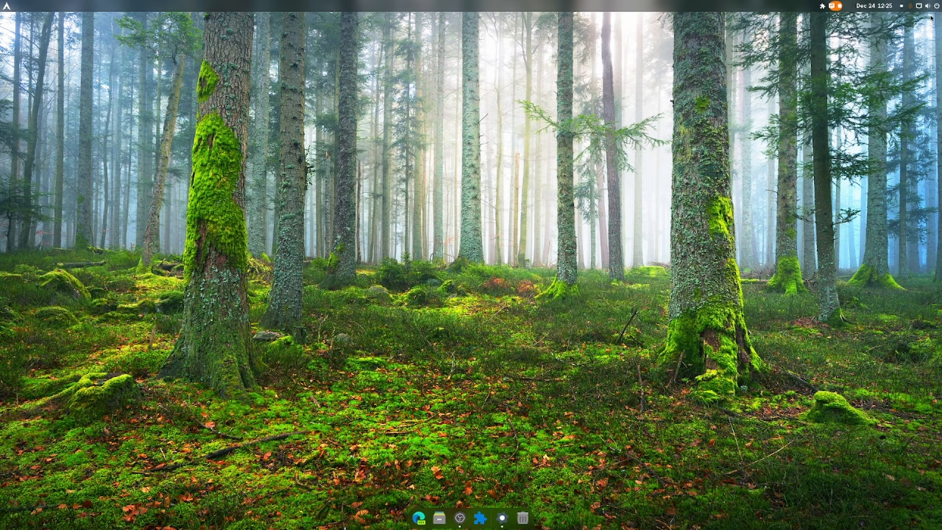
Step: Open the extension manager from the Extension List menu and show the page for browsing GNOME Shell extensions
left_click(822, 6)
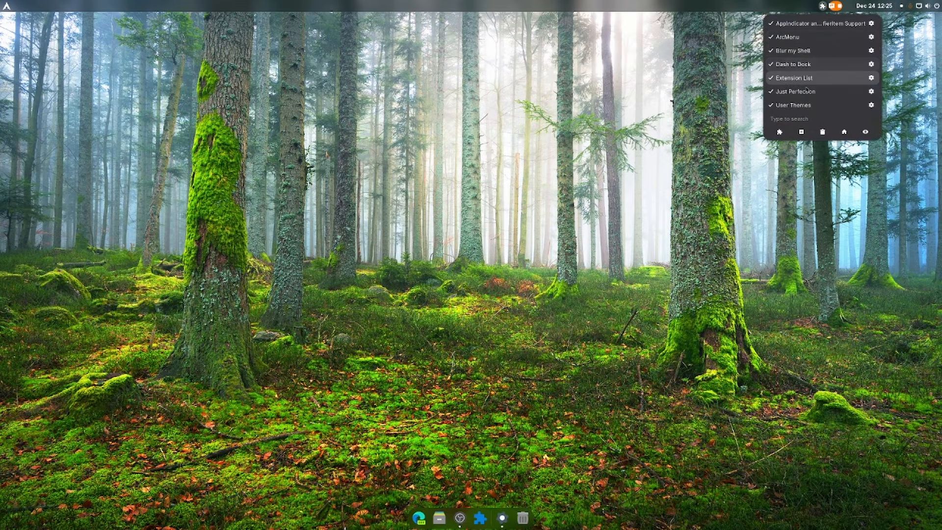
left_click(779, 132)
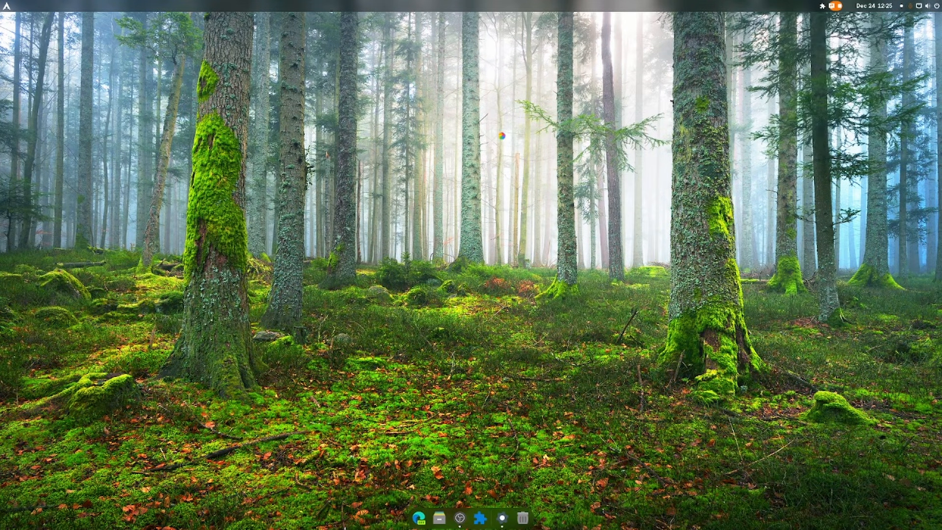
left_click(479, 159)
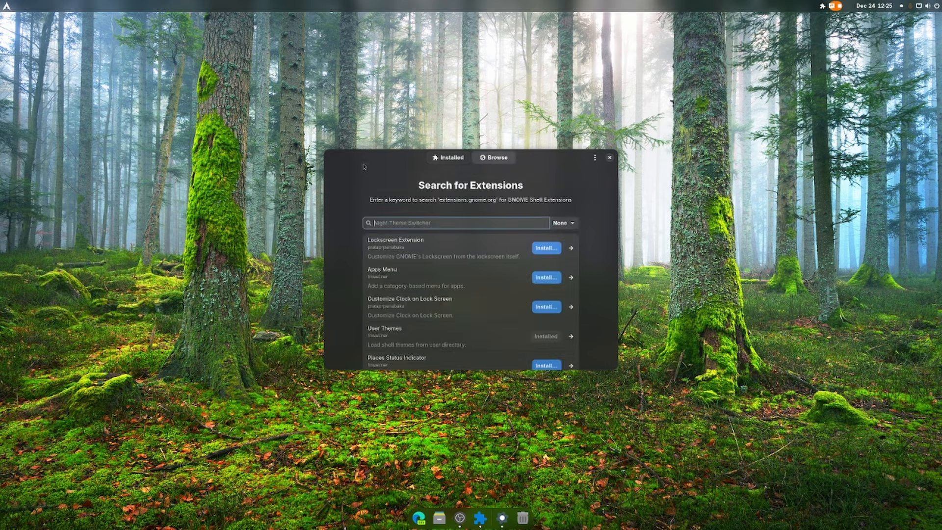
Step: Search the installed extensions for Caffeine by entering "caff", and erase the query
left_click(448, 157)
type("ca")
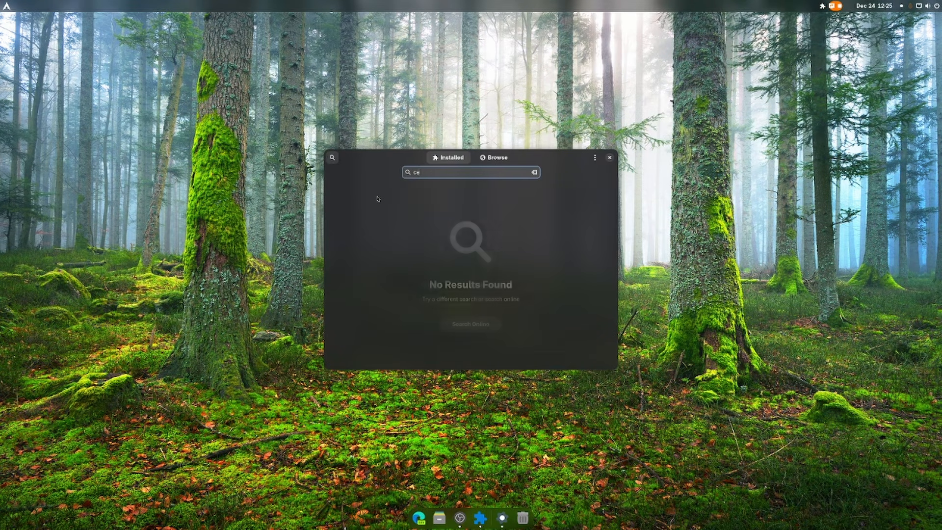
type("ff")
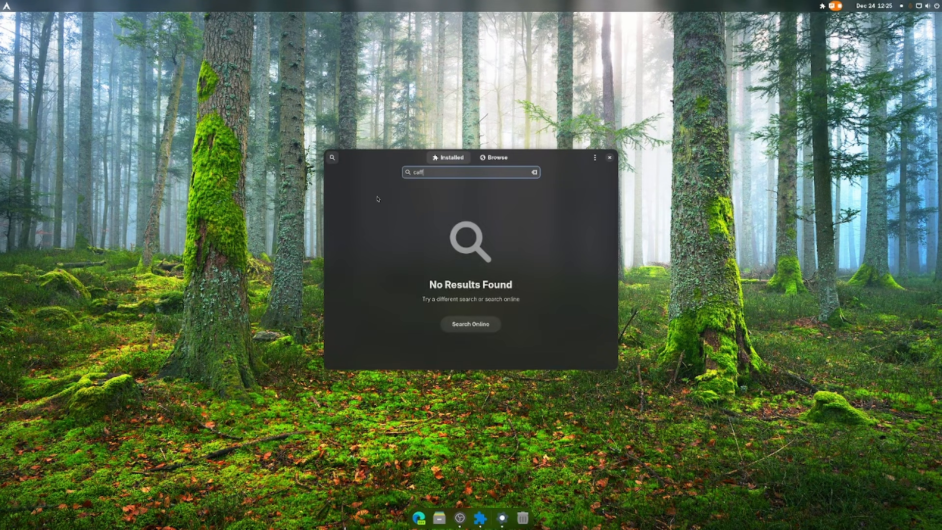
type("i")
key("BackSpace")
key("BackSpace")
key("BackSpace")
key("BackSpace")
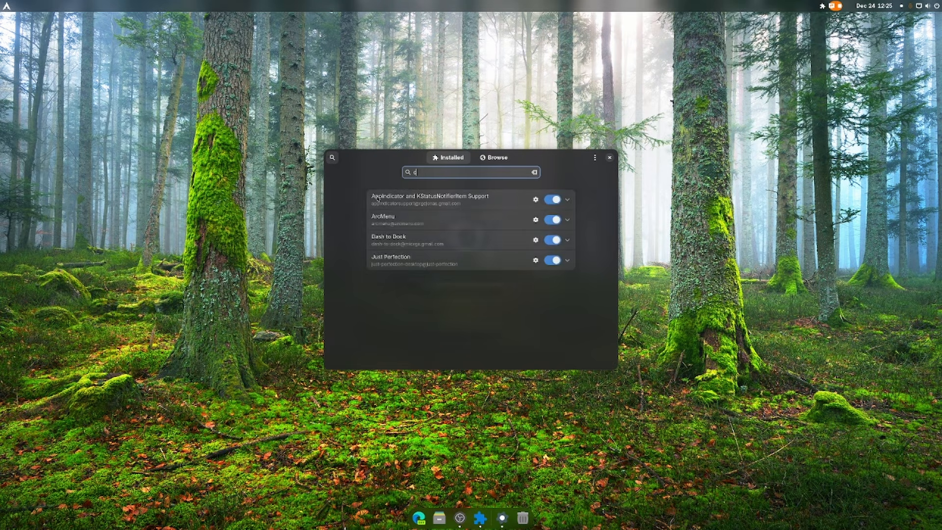
Step: Search the online extensions for "caffeine" and install the Caffeine extension that disables the screensaver and auto suspend
left_click(493, 157)
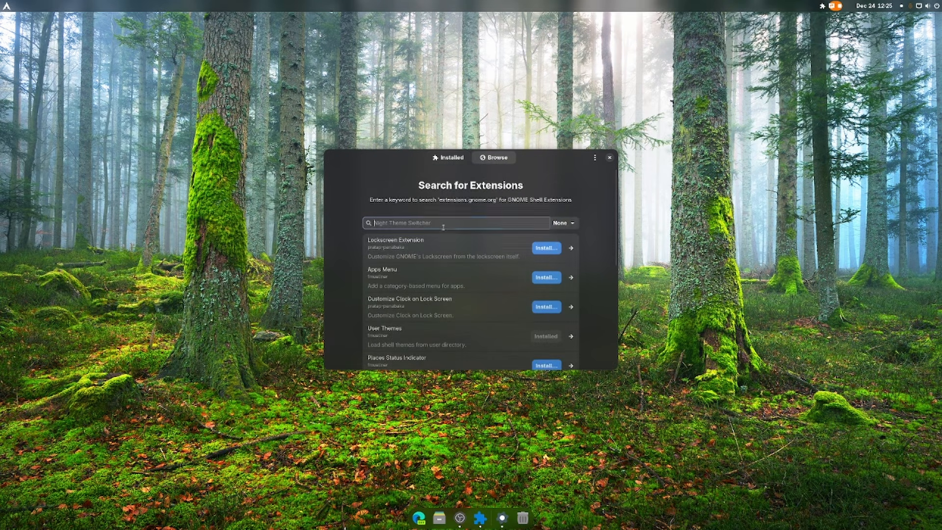
type("affeine")
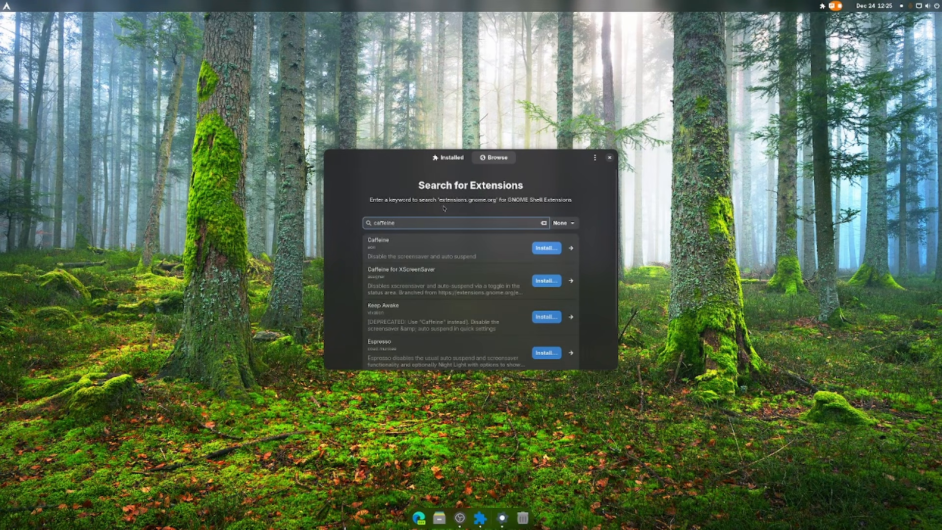
left_click(546, 248)
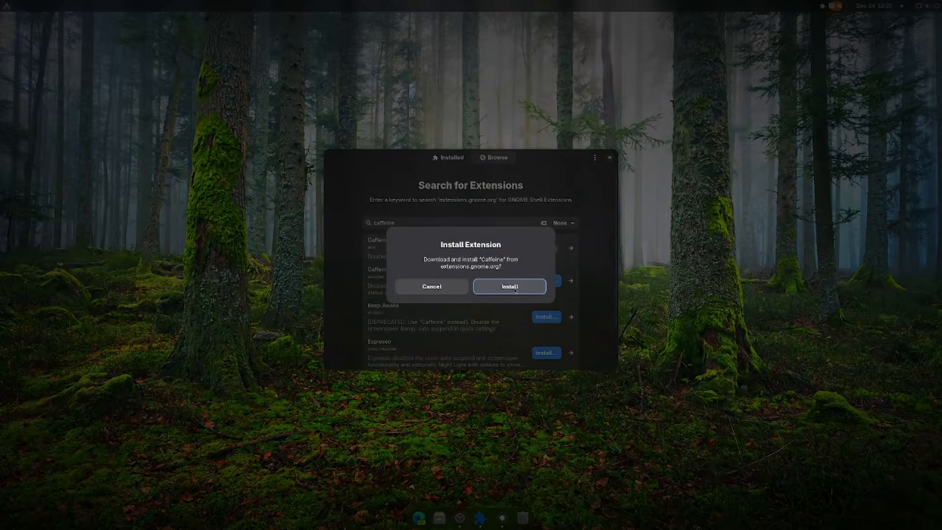
left_click(495, 286)
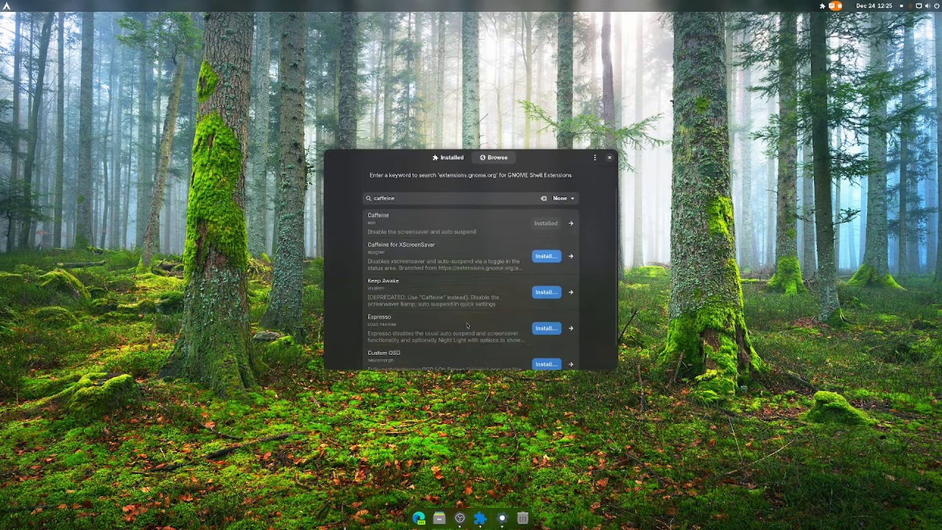
scroll(466, 326, "down", 2)
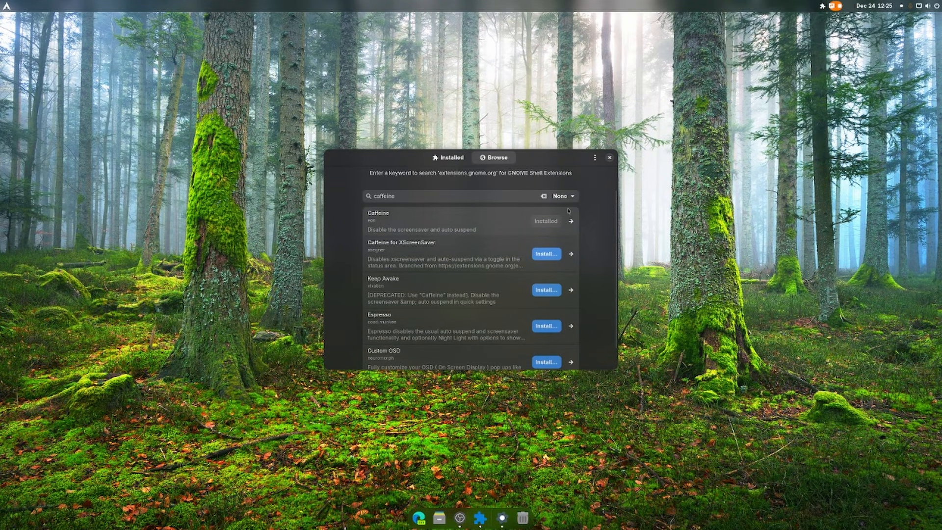
Step: Look at the Caffeine entry and its options in the quick settings, and toggle it on and off
right_click(696, 180)
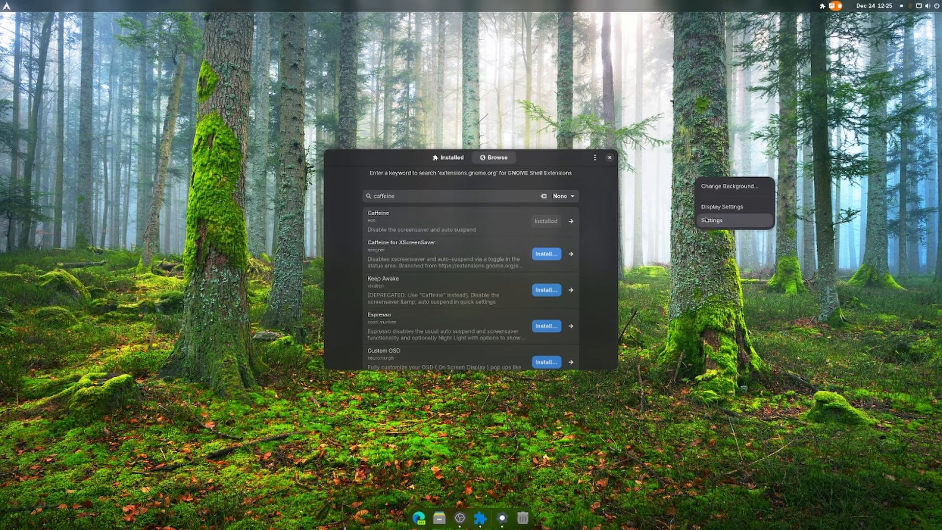
key("Escape")
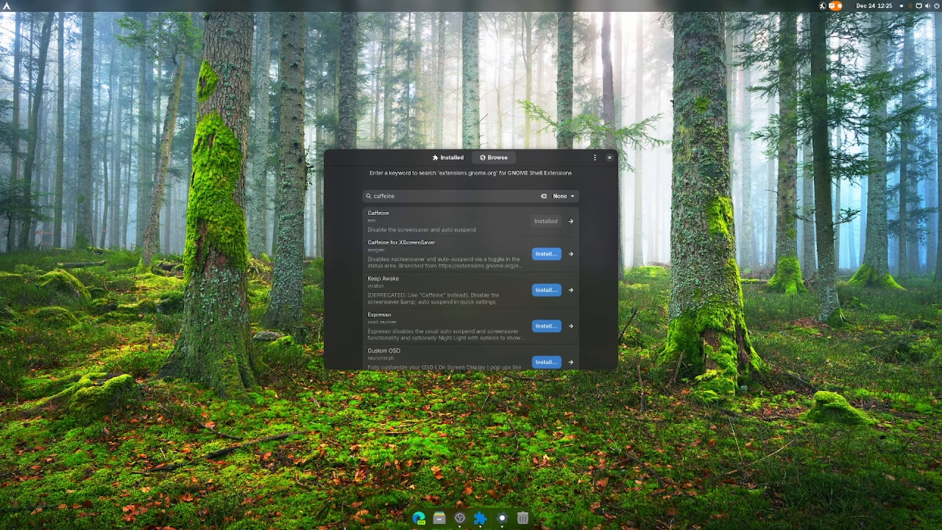
left_click(914, 5)
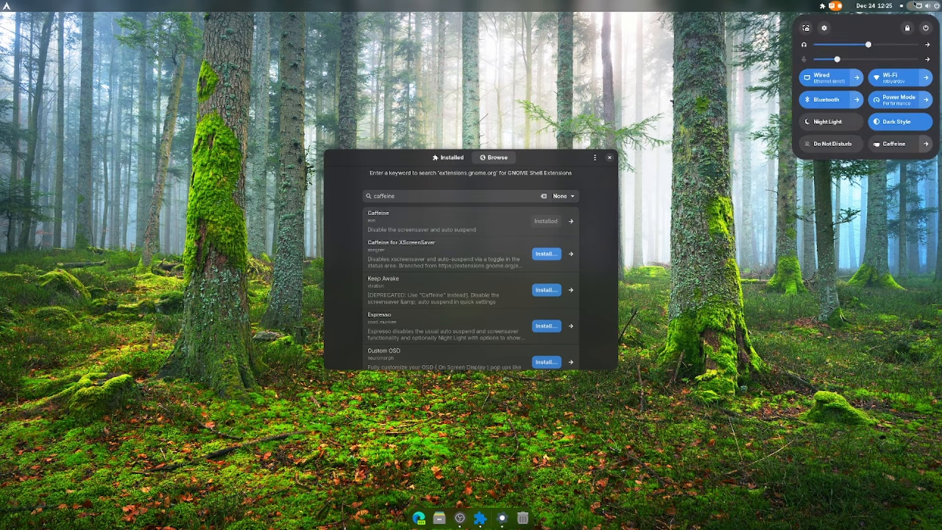
left_click(925, 143)
left_click(925, 144)
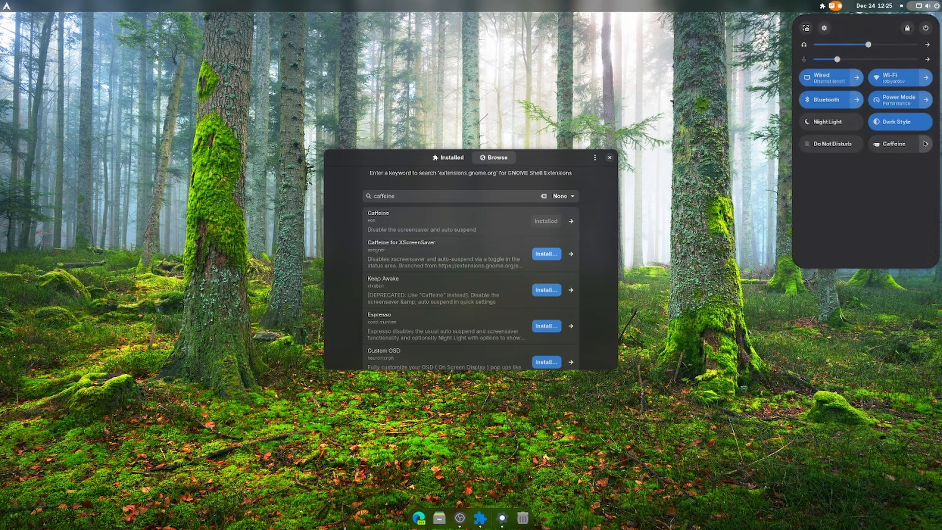
left_click(891, 144)
left_click(891, 144)
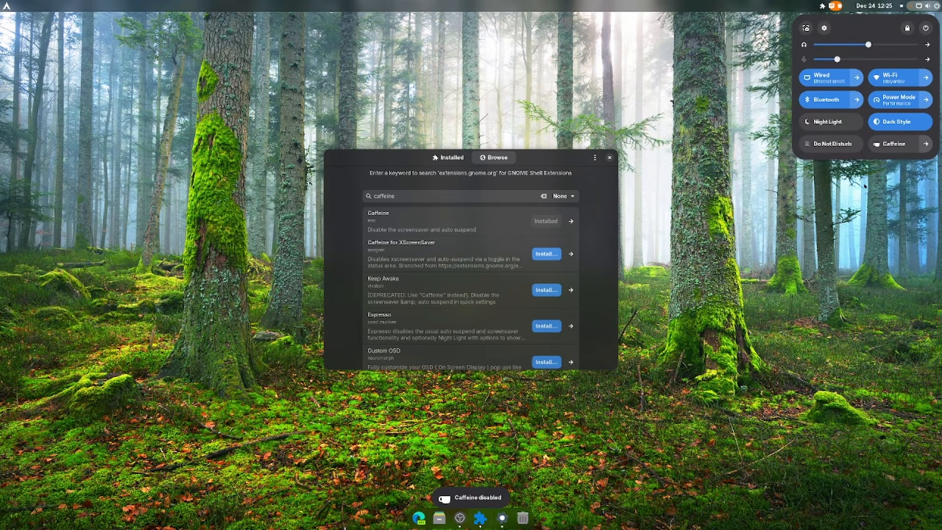
left_click(573, 245)
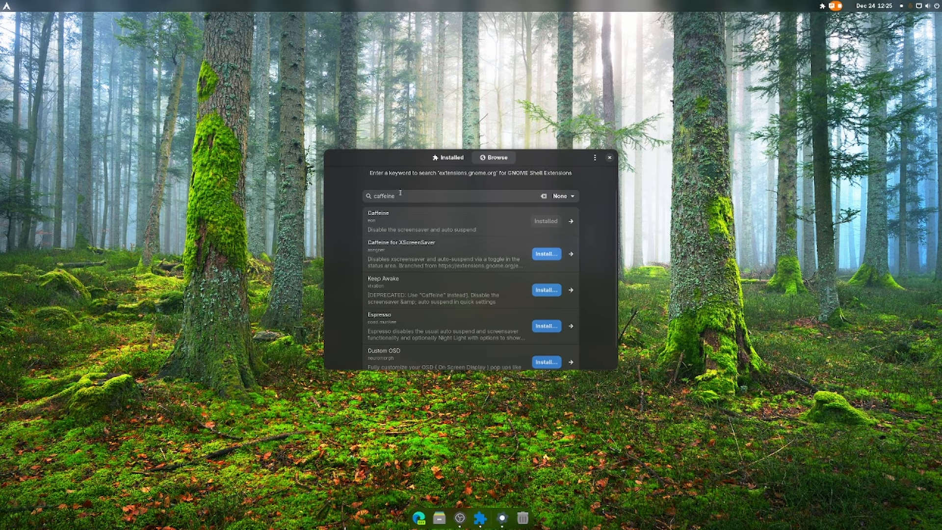
Step: Search for "media controls" and install the Media Controls extension that shows controls and information of the currently playing media
double_click(381, 195)
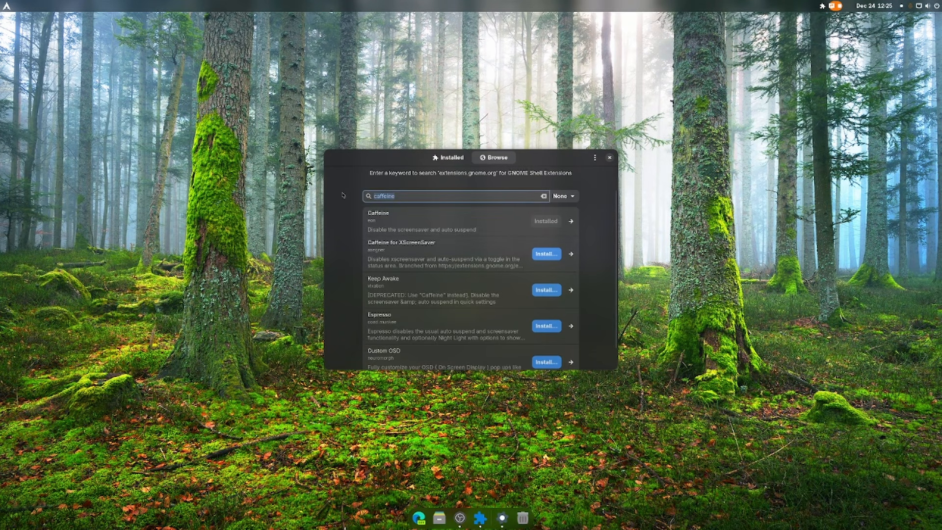
type("media")
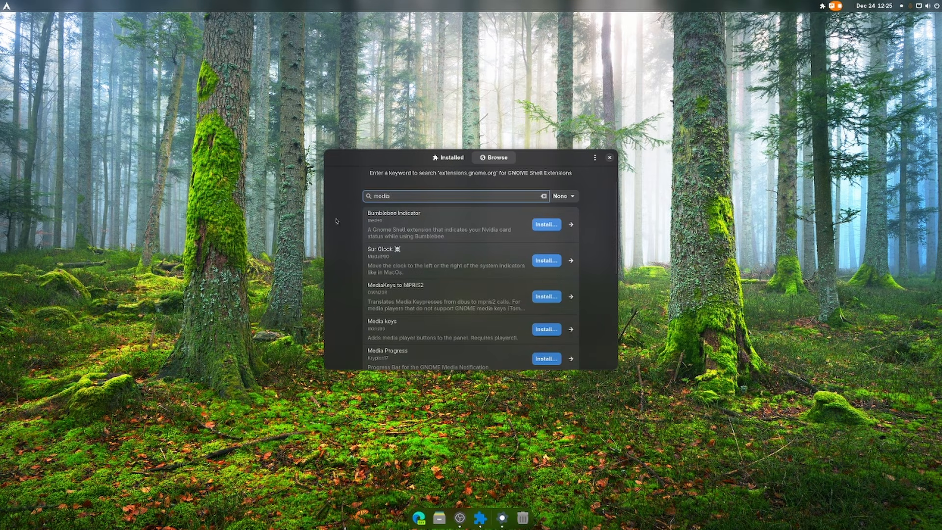
type(" controls")
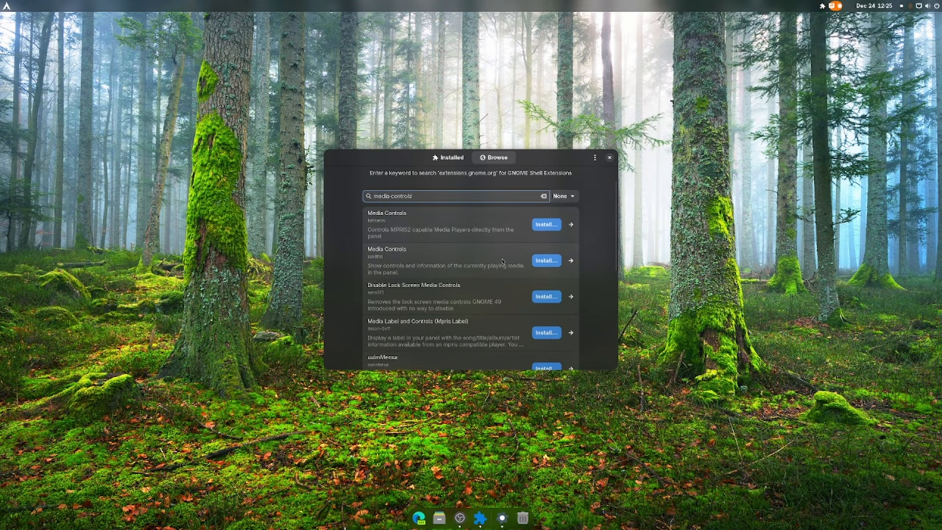
left_click(534, 265)
left_click(513, 283)
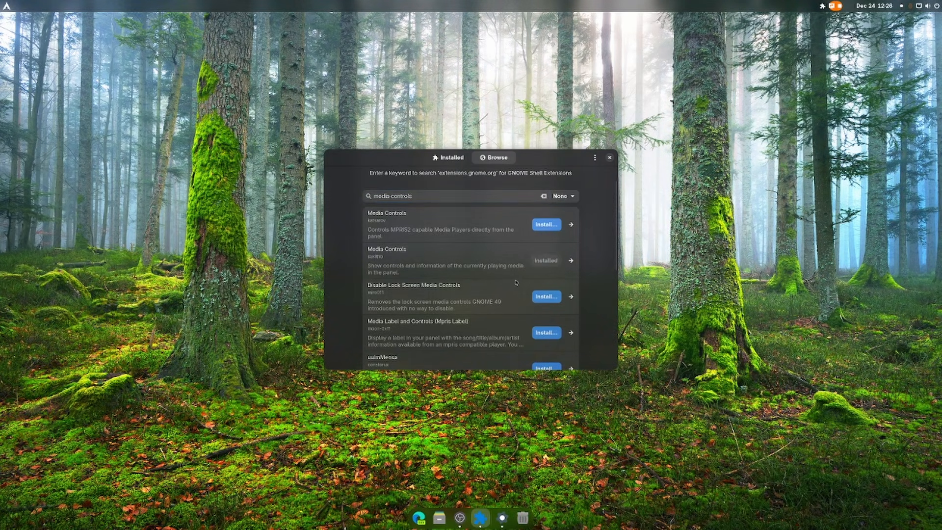
Step: Start Microsoft Edge and finish its first-run setup with the Focused new tab page, accepting the privacy notice
left_click(420, 518)
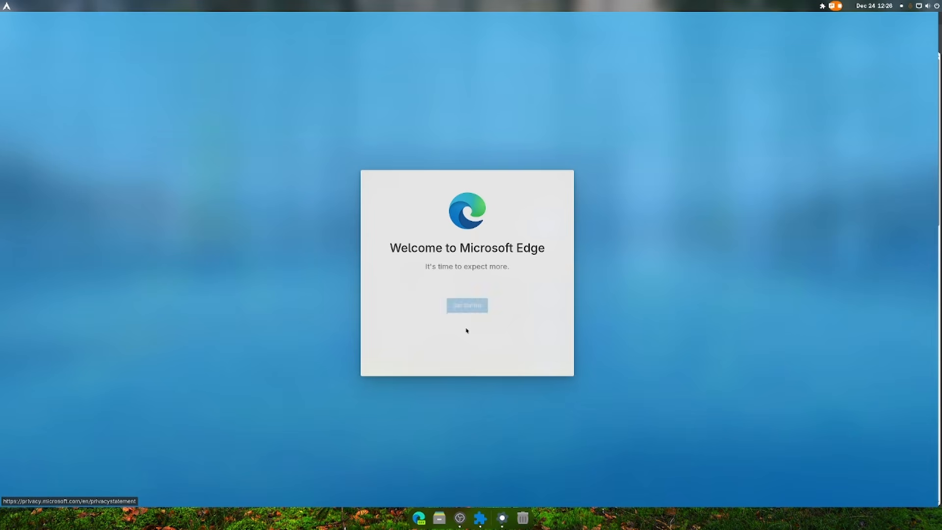
left_click(465, 310)
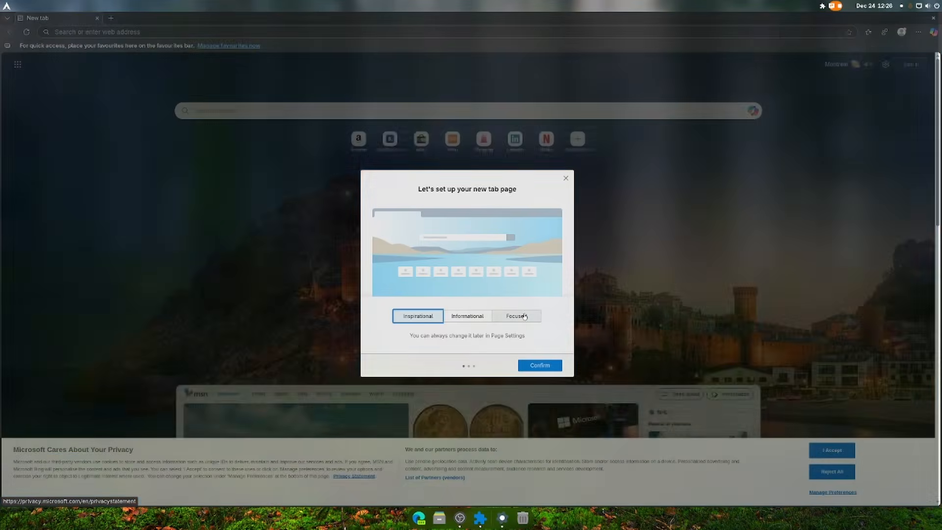
left_click(524, 317)
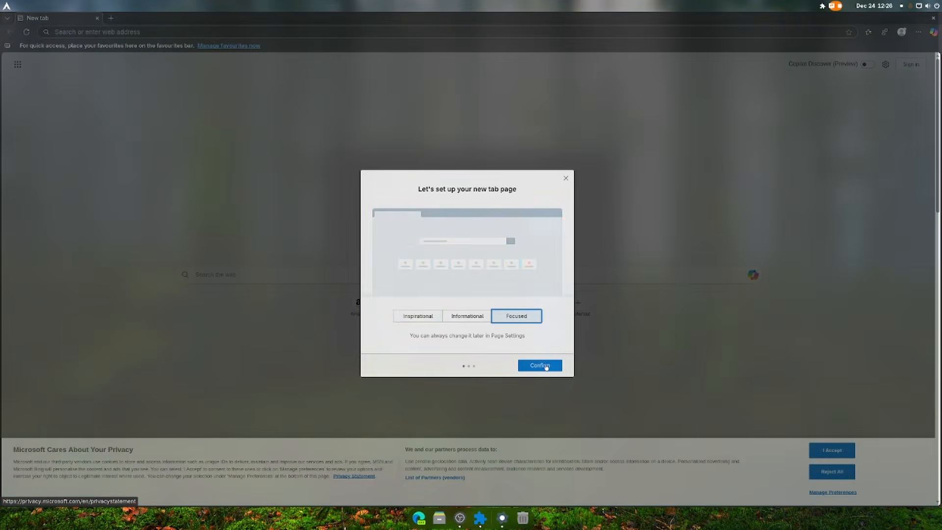
left_click(539, 365)
left_click(388, 364)
left_click(566, 178)
left_click(832, 450)
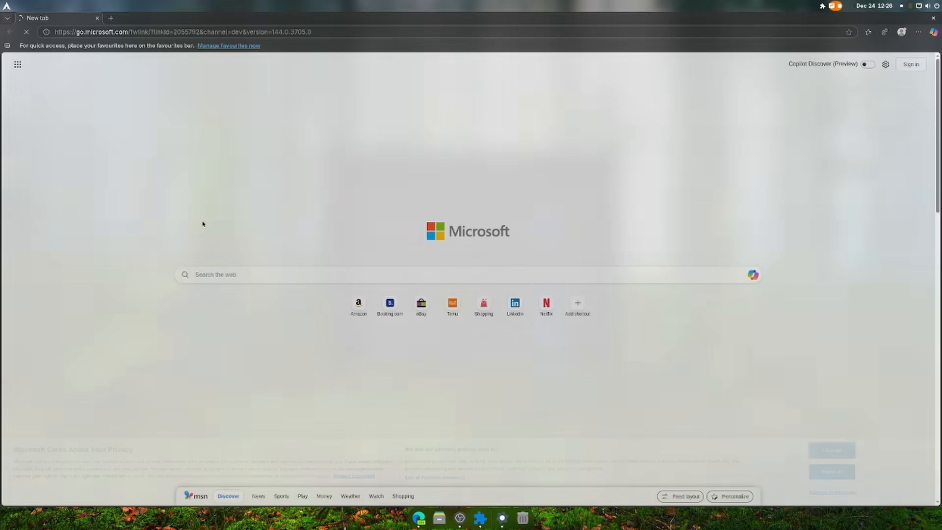
Step: Search the web for "youtube" and open the YouTube site from the results
left_click(110, 18)
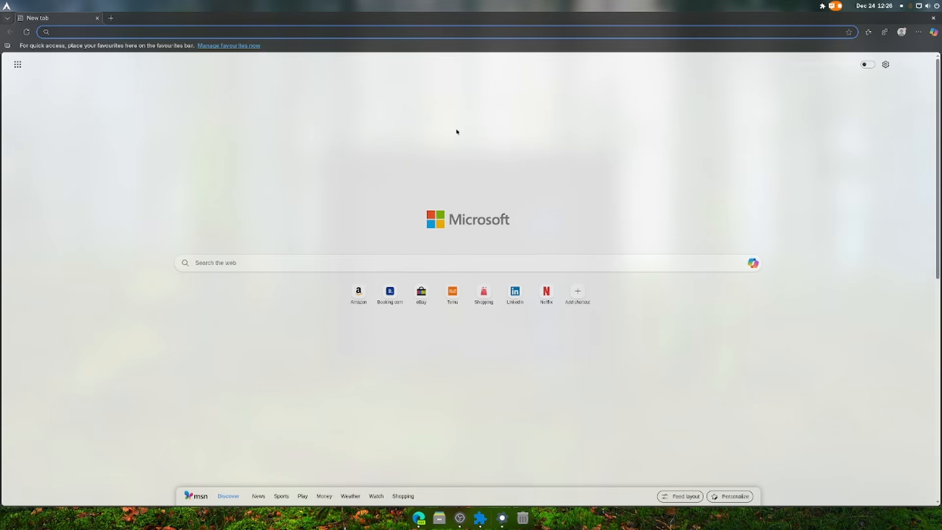
type("youtube")
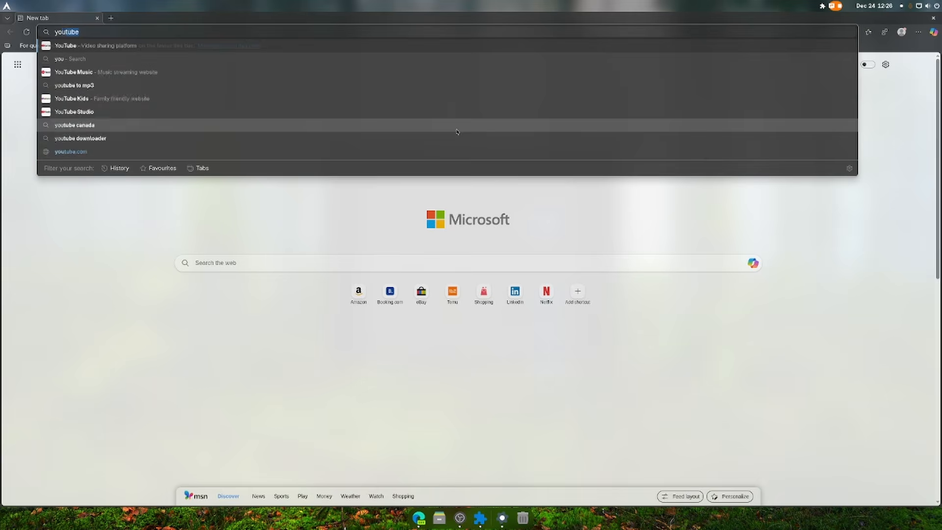
key("Return")
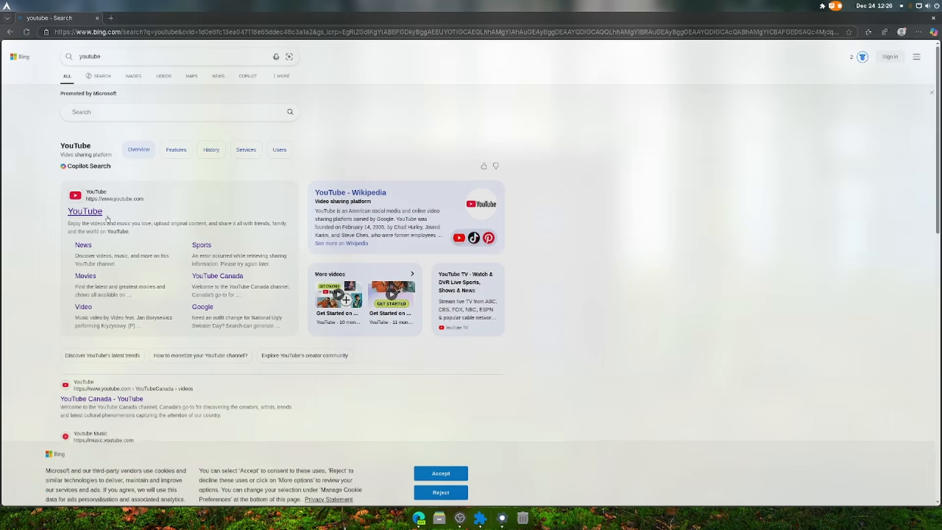
left_click(95, 200)
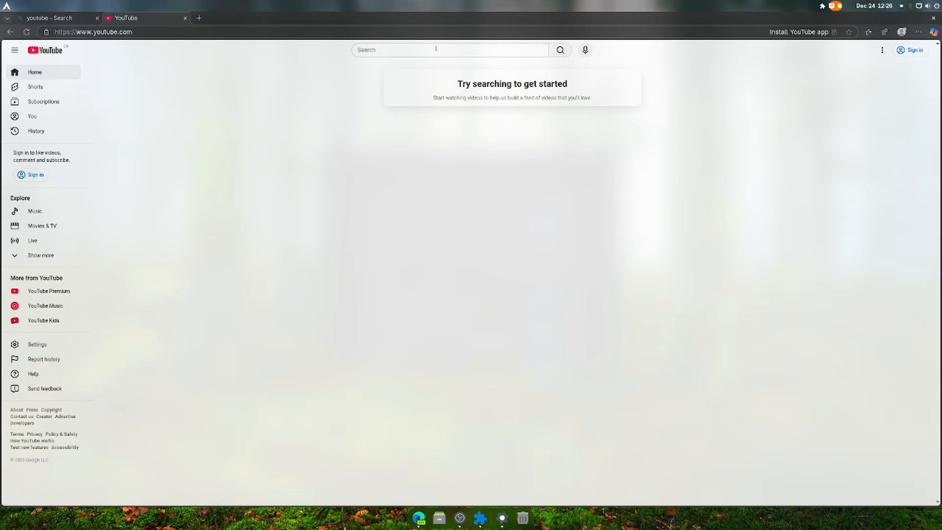
Step: Search YouTube for the channel by its name and open the first matching channel in the results
left_click(436, 49)
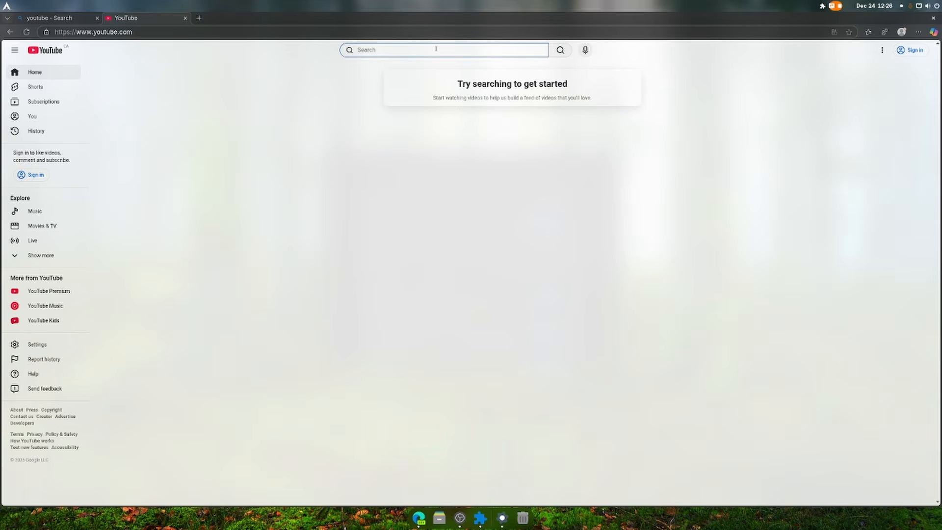
type("yout")
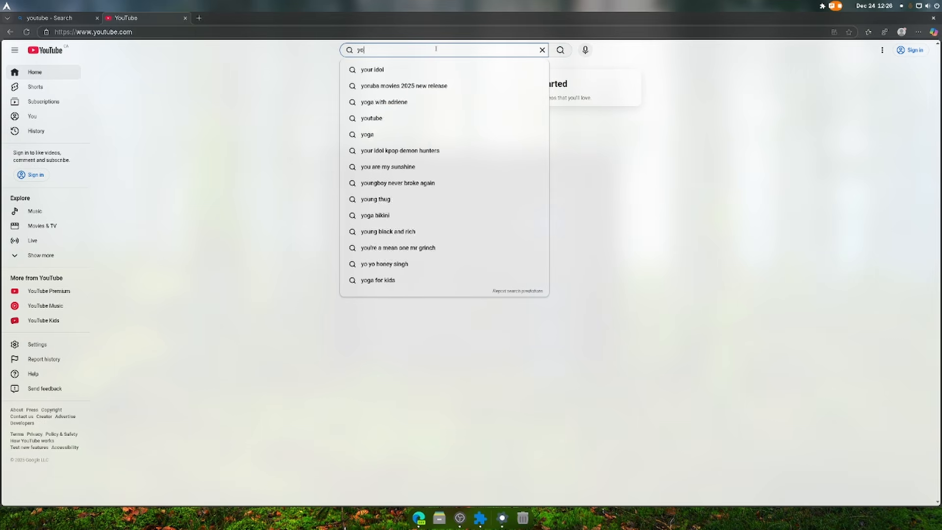
key("BackSpace")
key("BackSpace")
key("BackSpace")
key("BackSpace")
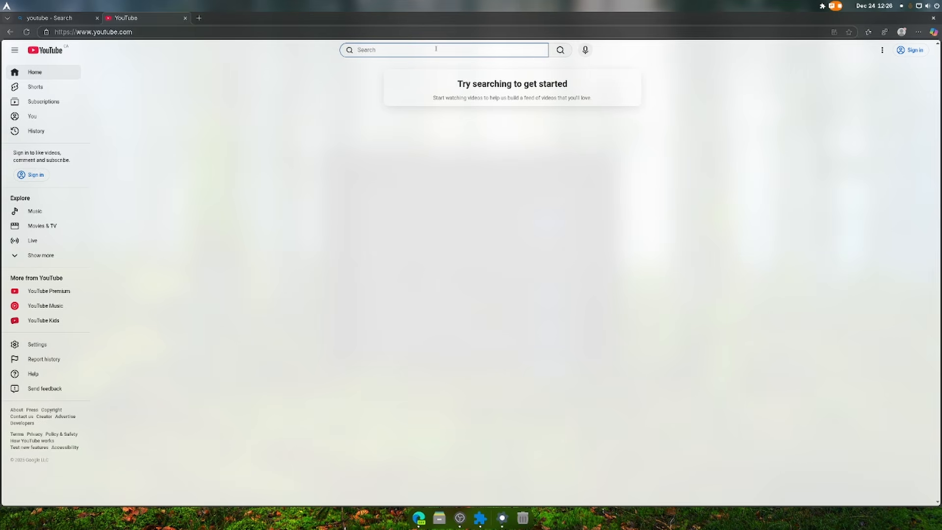
type("finleyardov")
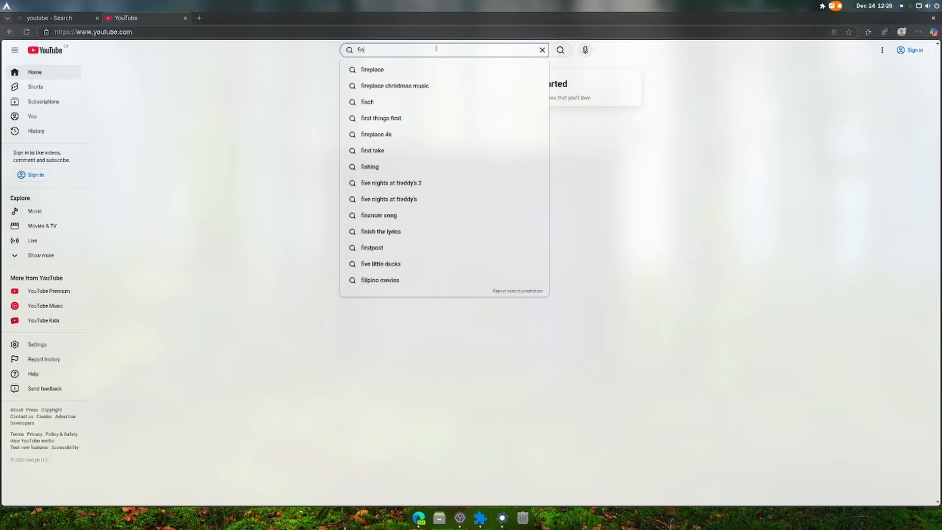
key("Return")
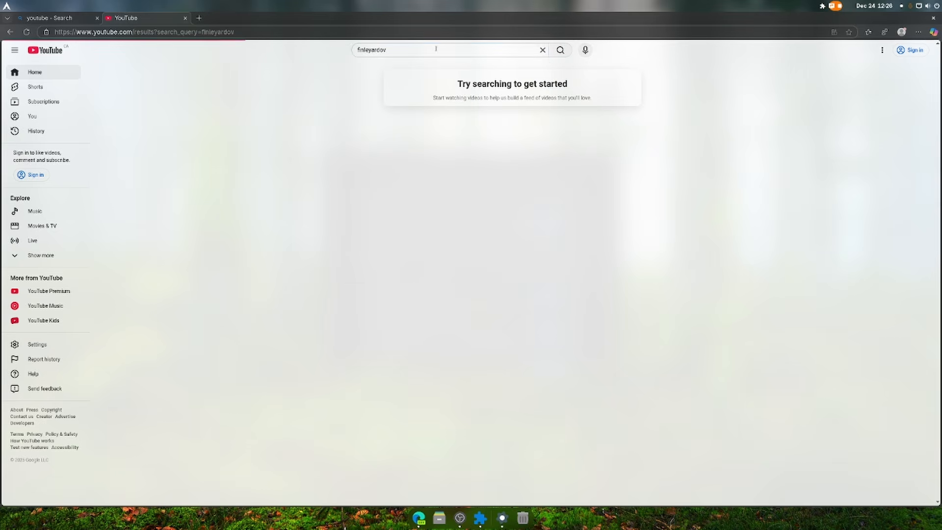
scroll(415, 261, "down", 3)
scroll(415, 260, "up", 3)
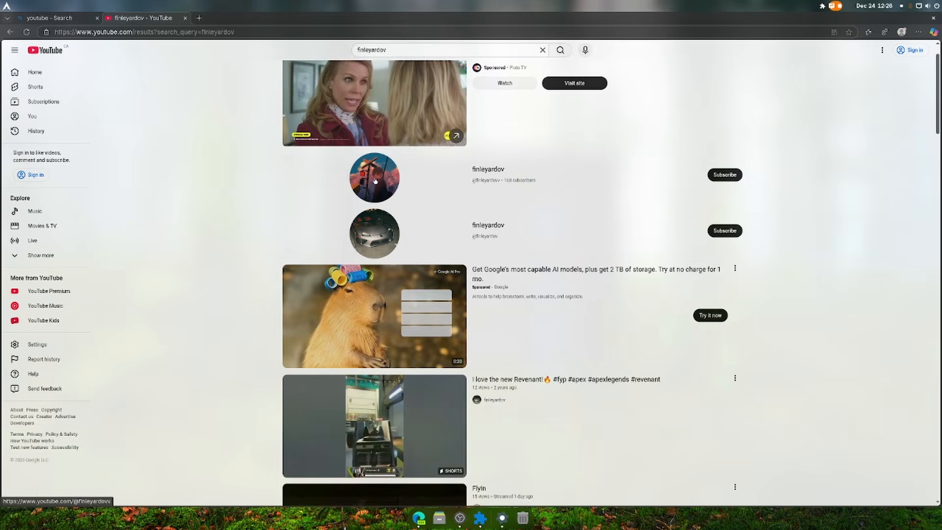
left_click(375, 172)
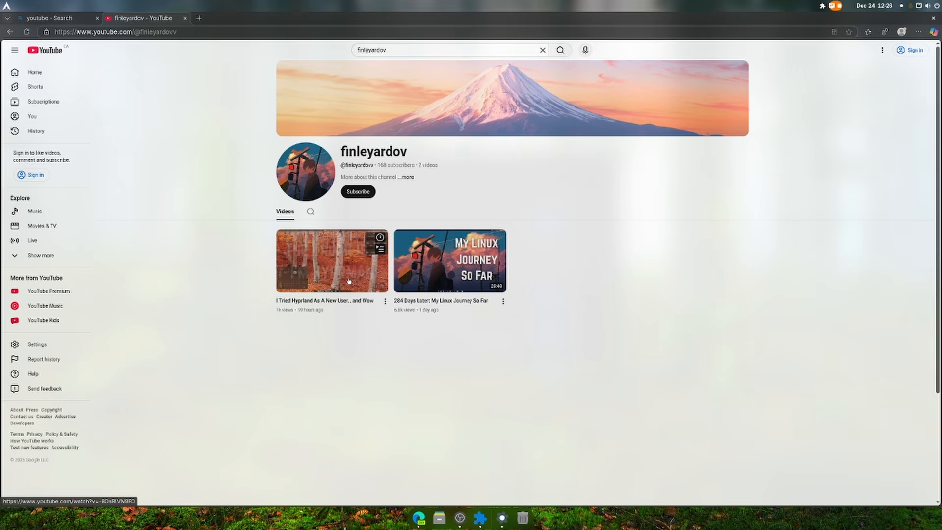
Step: Open the channel's video "284 Days Later: My Linux Journey So Far" instead of the Hyprland one
left_click(317, 259)
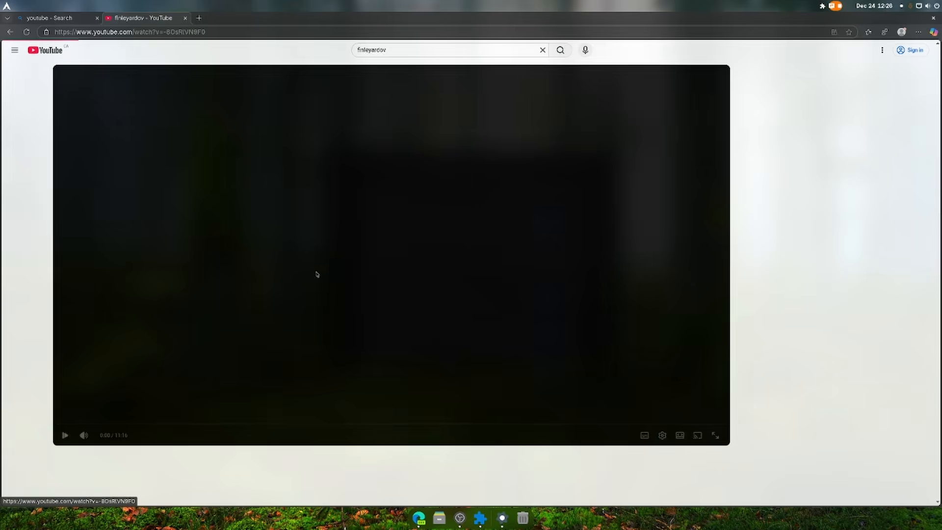
key("alt+Left")
left_click(406, 247)
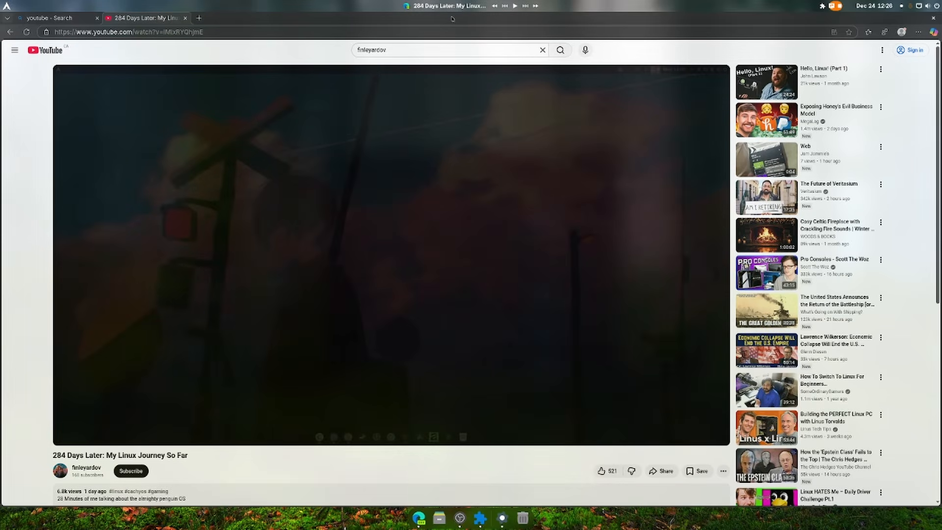
Step: Set the label width in the Media Controls extension's settings to 1000 and close its settings
left_click(822, 6)
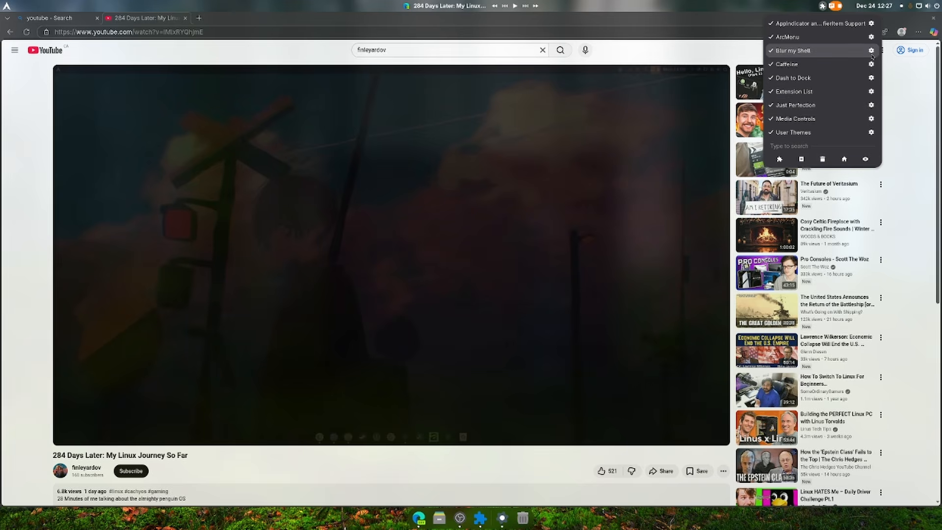
left_click(871, 119)
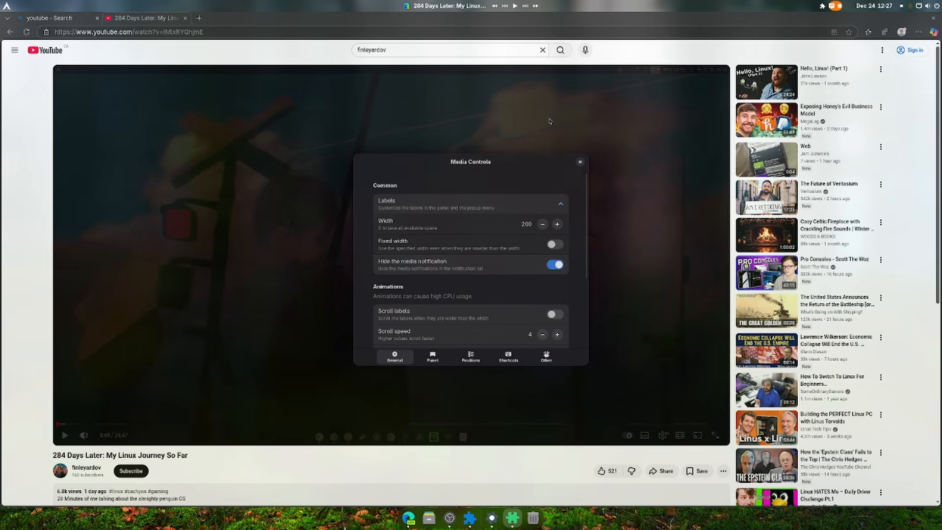
left_click(557, 225)
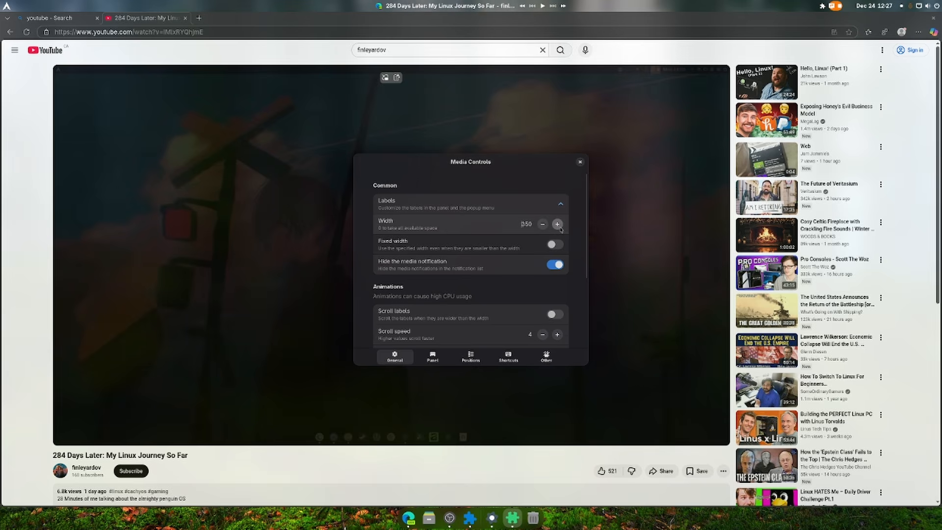
left_click(560, 228)
left_click(560, 228)
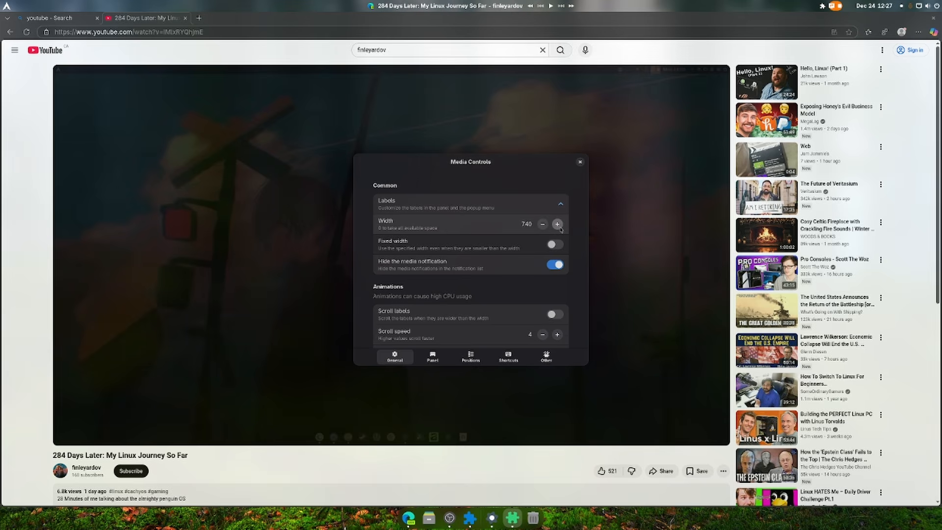
left_click(560, 228)
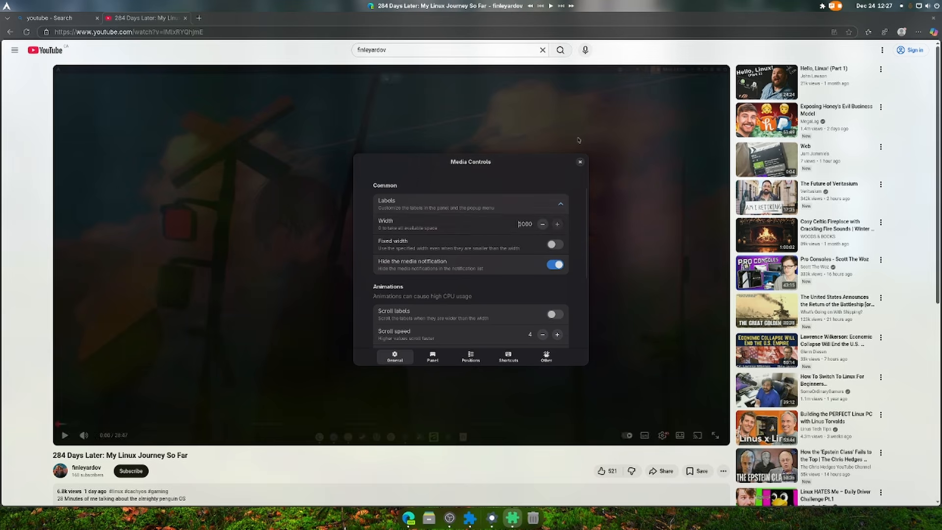
left_click(580, 161)
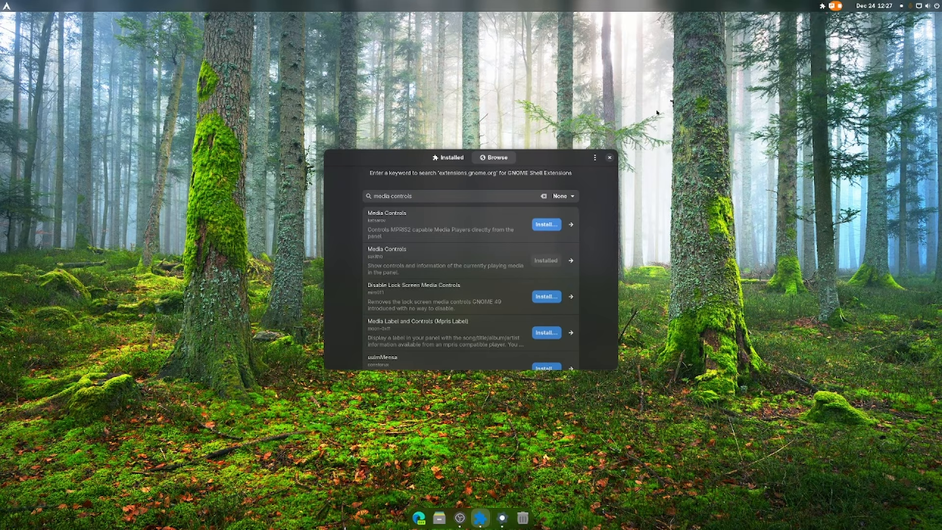
Step: Launch Vesktop in place of Extension Manager, submit its first-run setup with the preset options, and close its Discord window
left_click(609, 157)
key("super")
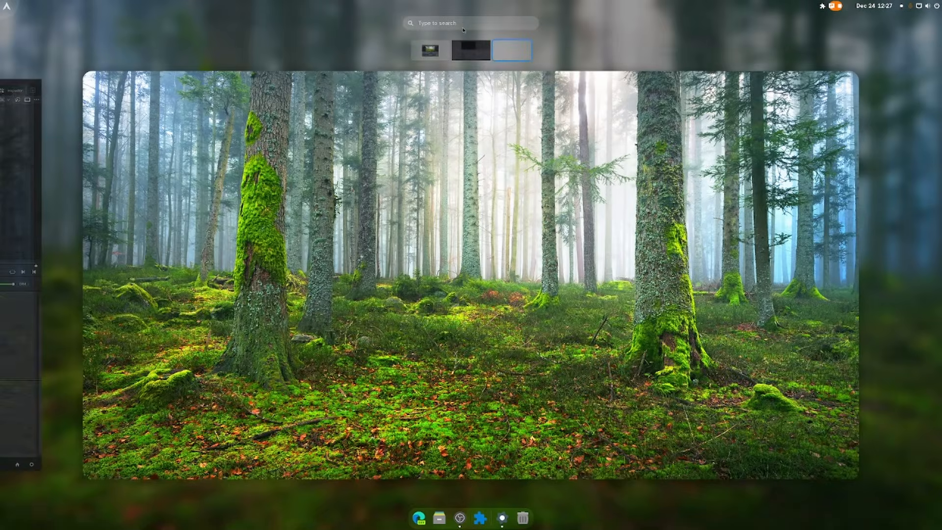
type("tweaks")
key("Return")
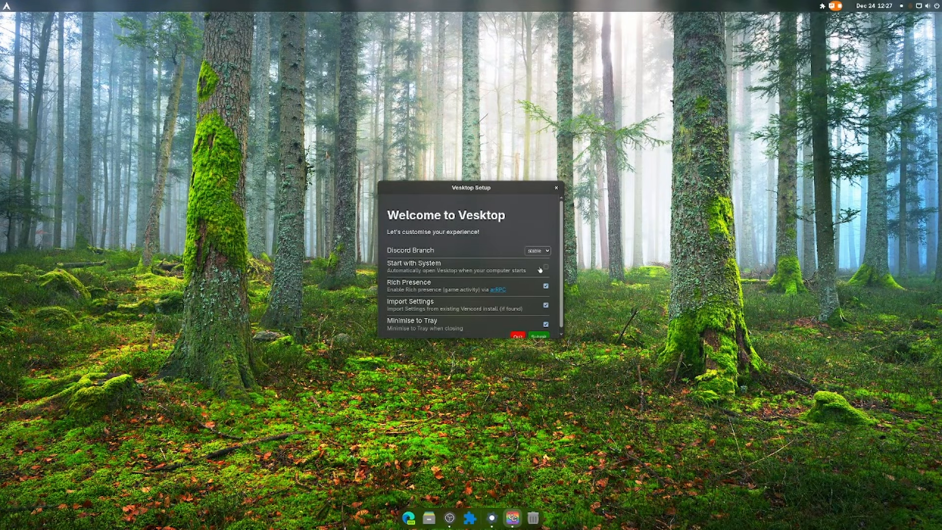
left_click(538, 336)
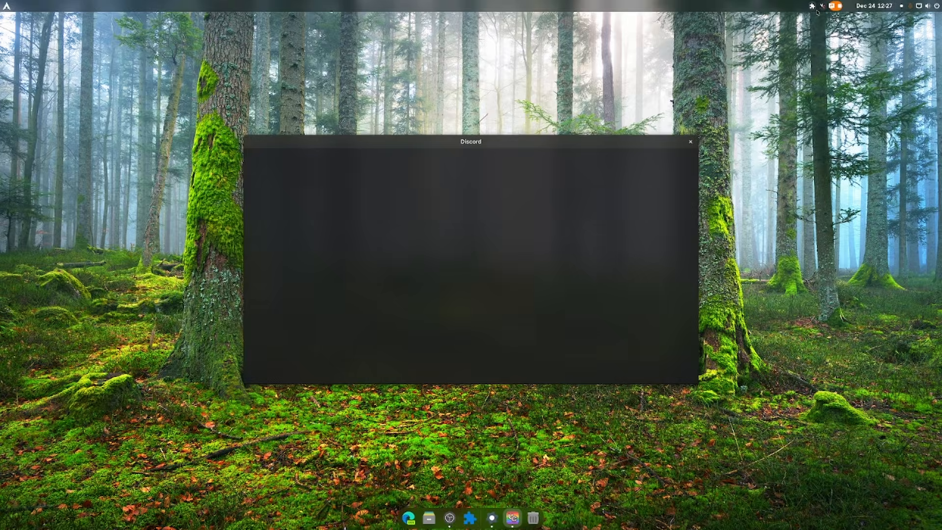
left_click(691, 142)
Step: Enable Cachy Update in the Apps/Tweaks section of CachyOS Hello and close the app
mouse_move(0, 0)
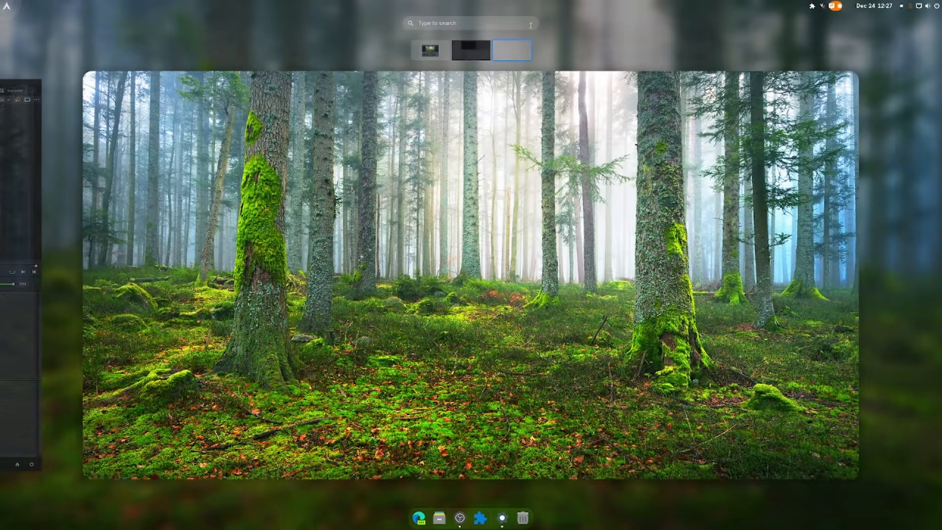
type("calch")
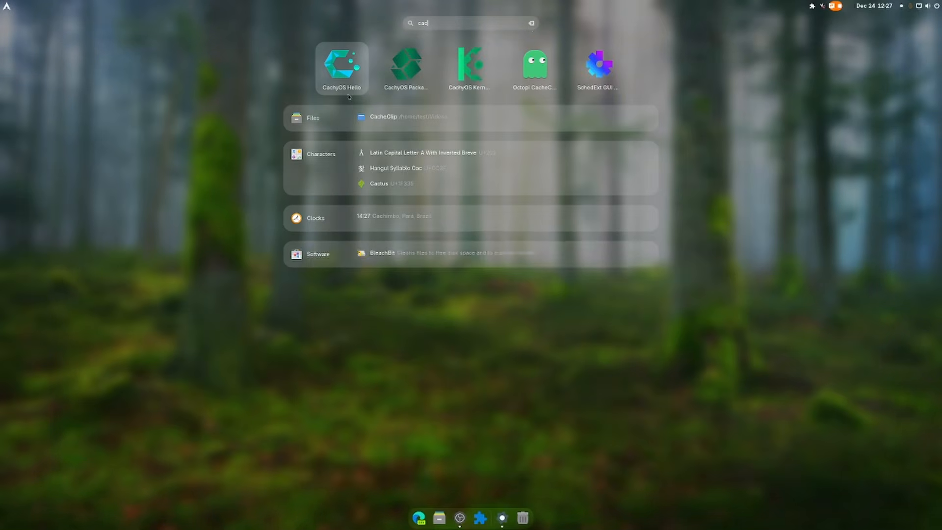
left_click(343, 69)
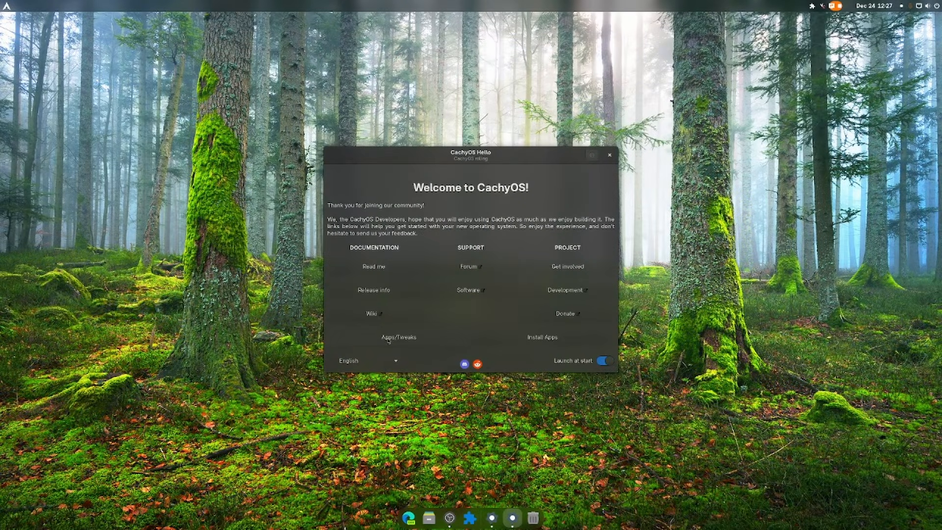
left_click(388, 339)
left_click(522, 203)
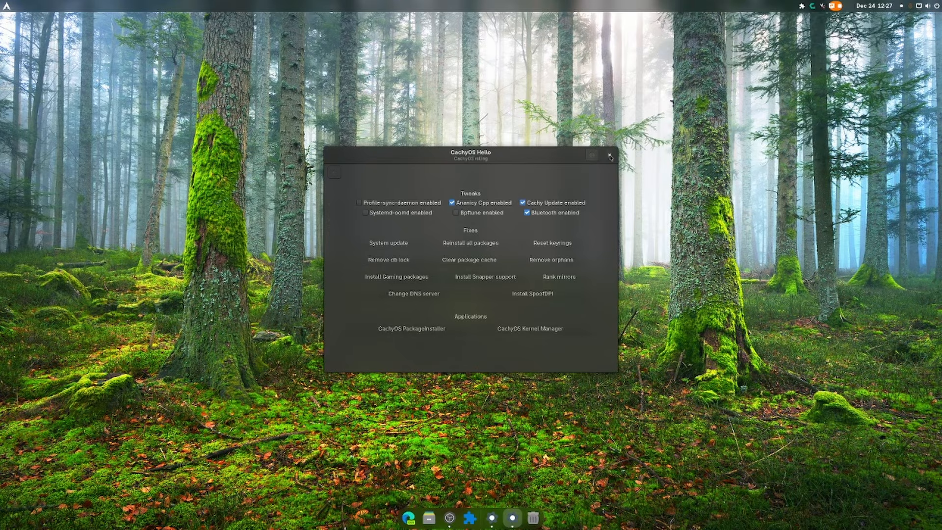
left_click(609, 155)
Step: Inspect the Cachy-Update tray menu and dismiss the update notification
left_click(812, 7)
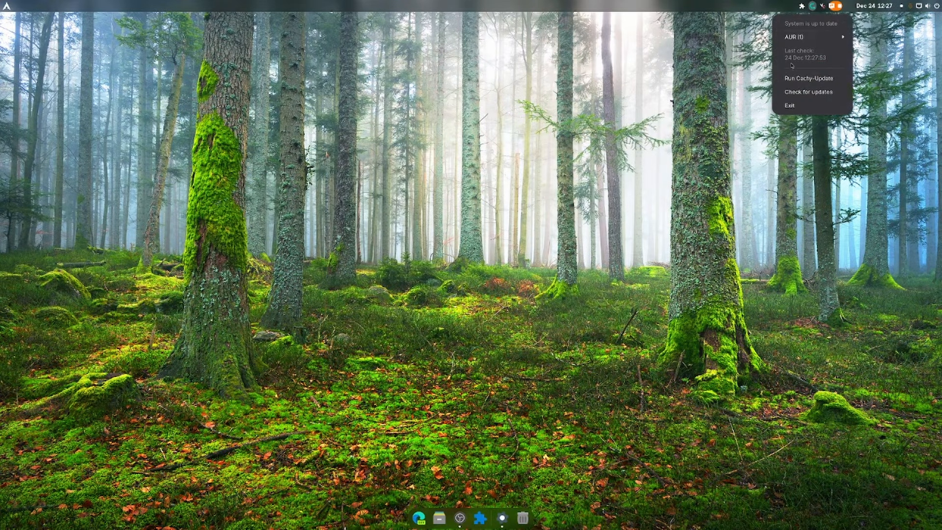
left_click(769, 218)
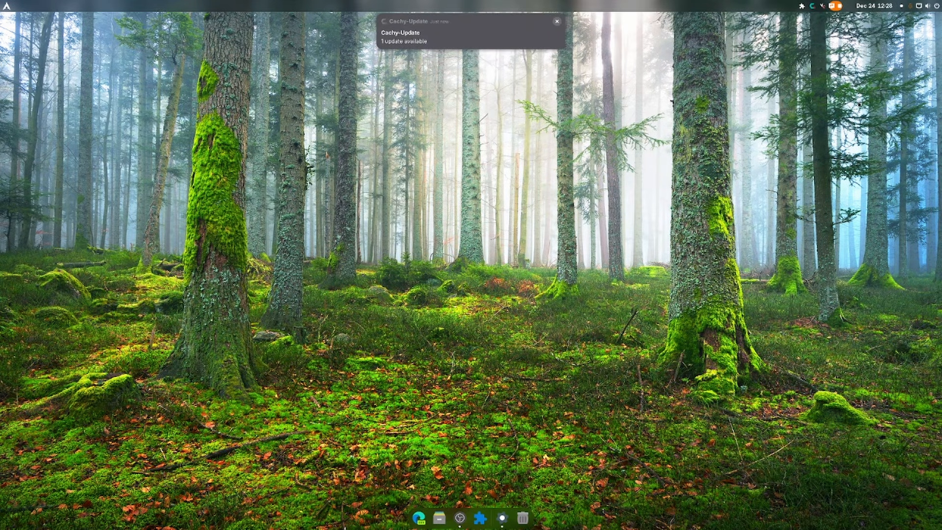
left_click(555, 20)
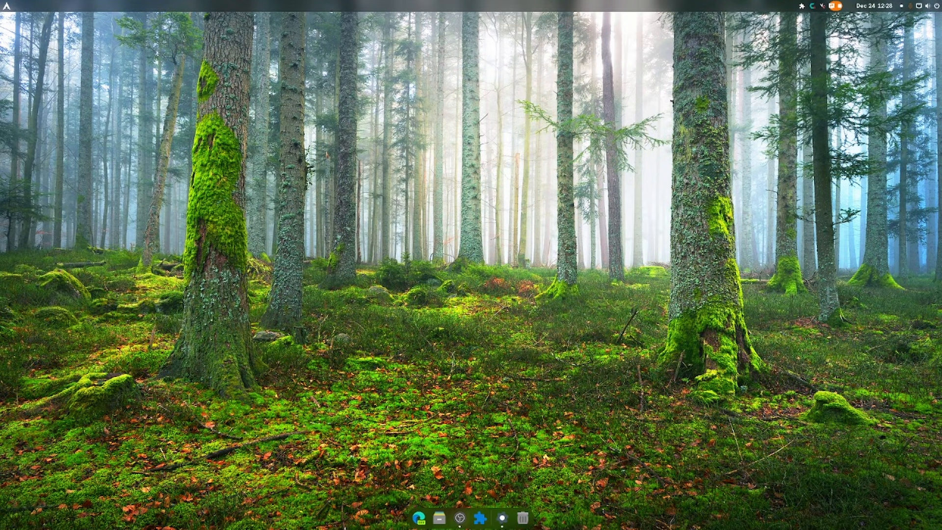
Step: Search Extension Manager for "weather", install the Weather O'Clock extension, and close the manager
left_click(480, 518)
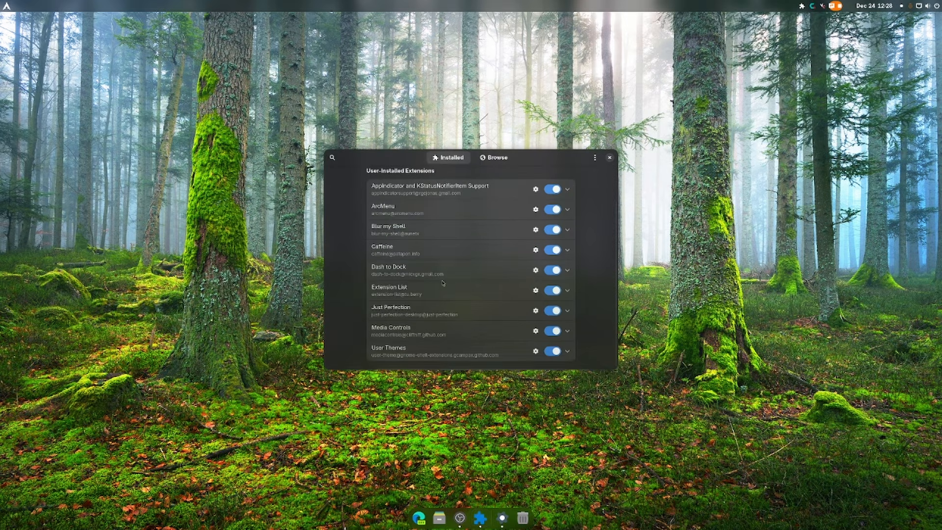
left_click(494, 158)
left_click(416, 218)
type("weather")
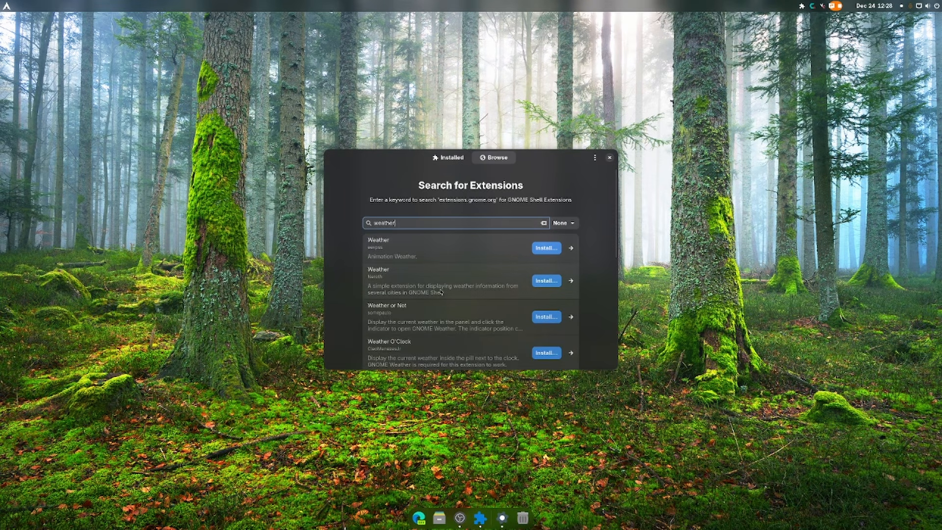
left_click(544, 353)
left_click(529, 289)
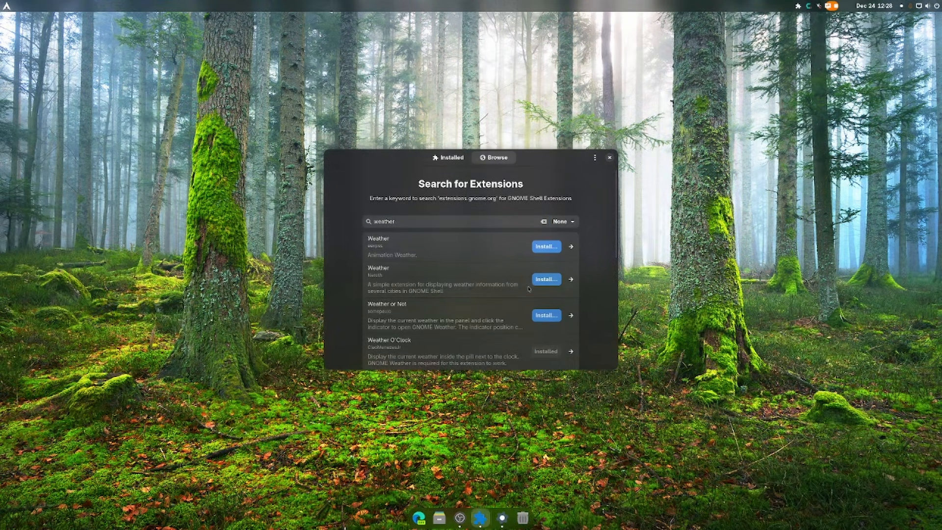
left_click(569, 352)
left_click(610, 158)
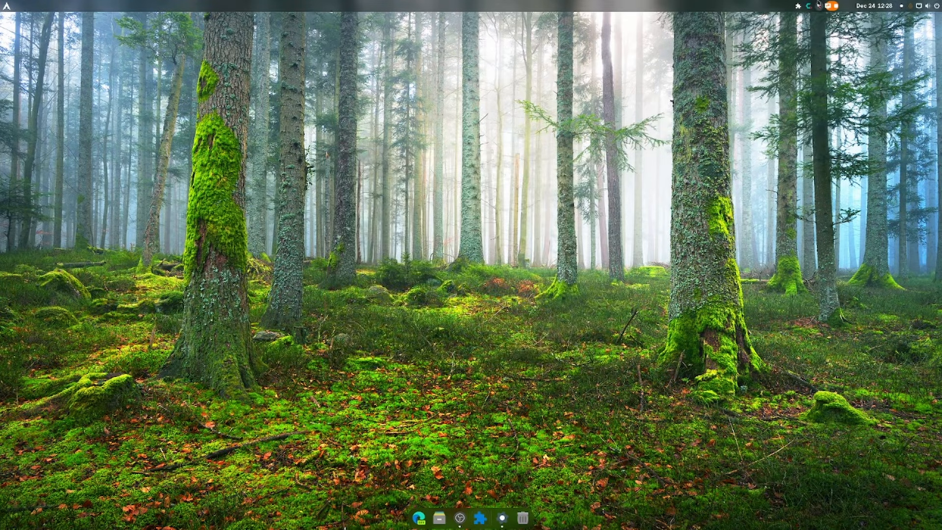
Step: Disable the Weather O'Clock extension through the panel's extension list
left_click(799, 6)
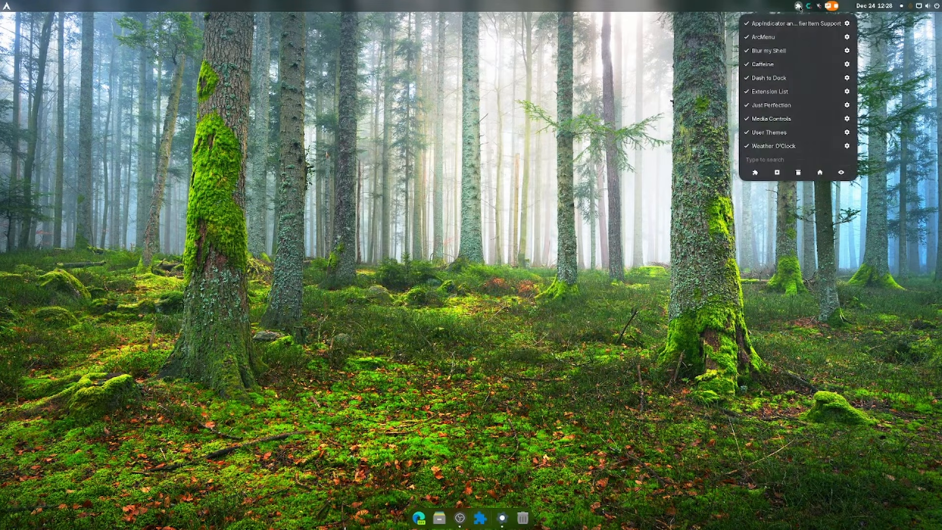
left_click(848, 146)
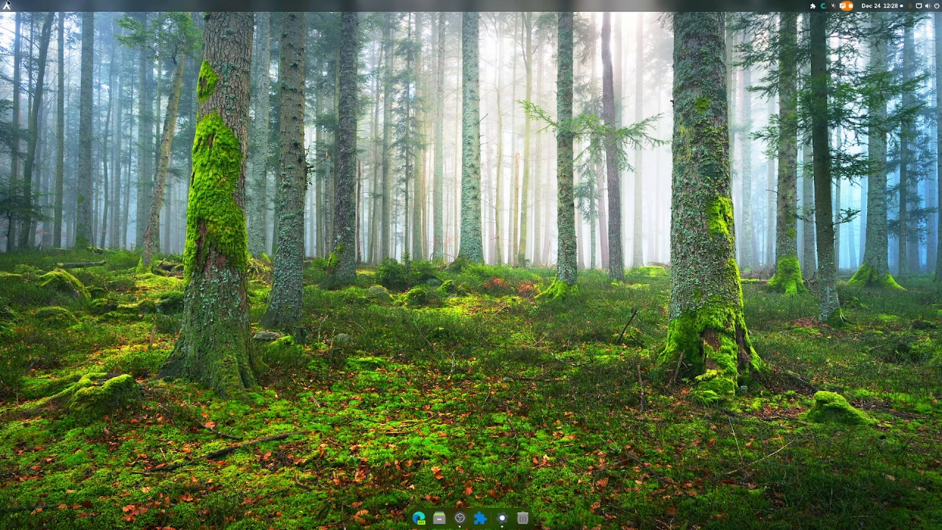
left_click(6, 6)
left_click(7, 6)
Step: Search Extension Manager for "open bar", install the Open Bar extension, and close the manager
left_click(480, 517)
left_click(494, 157)
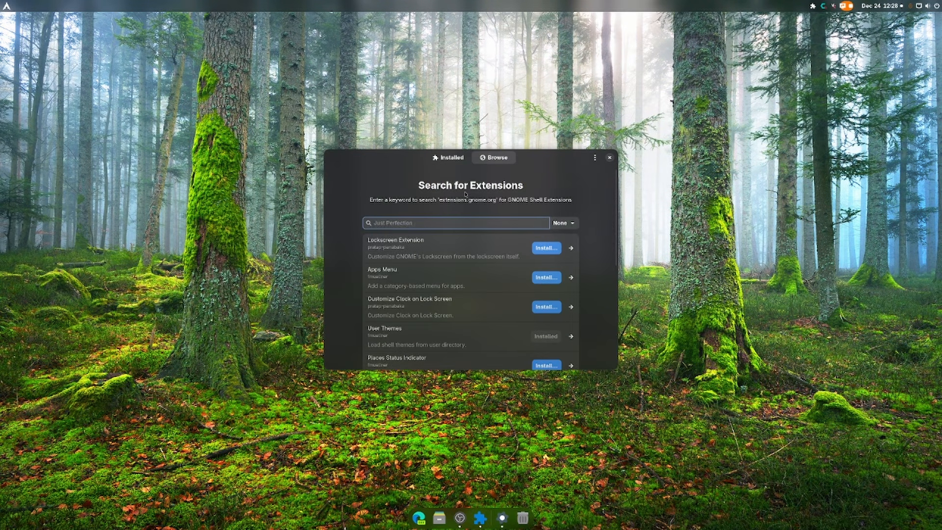
type("open bar")
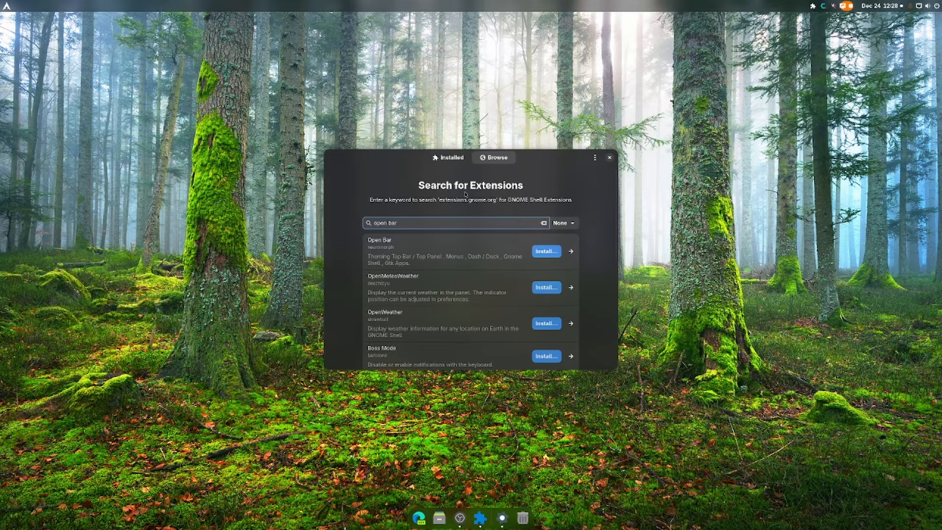
left_click(547, 252)
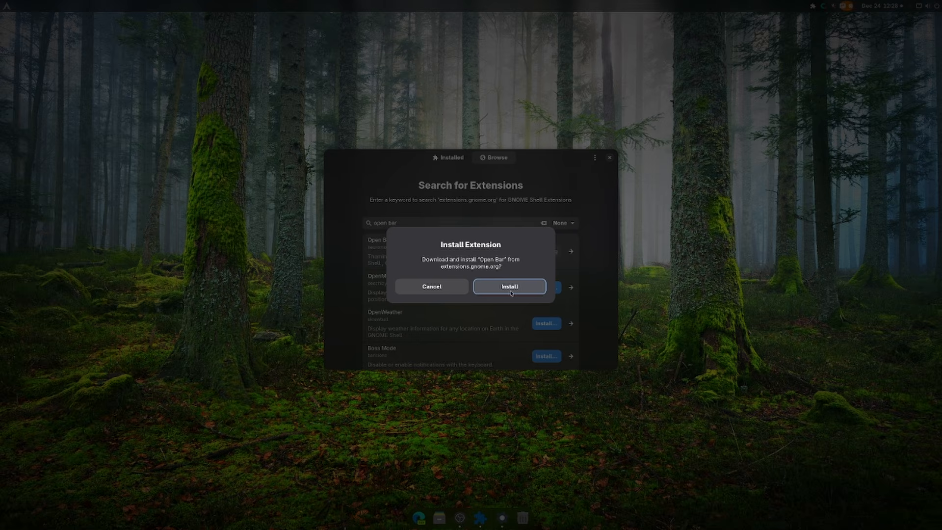
left_click(510, 293)
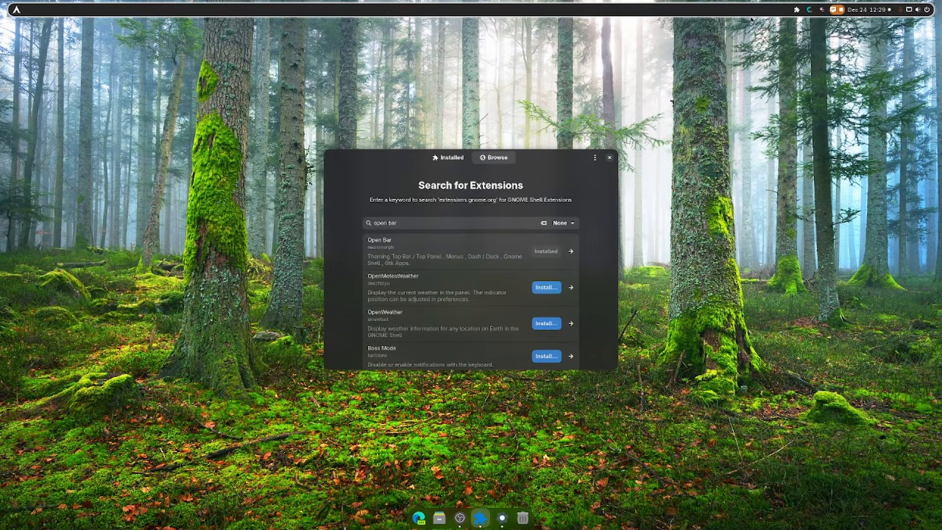
left_click(609, 158)
Step: In Open Bar's Auto Theming settings, enable Alternate Secondary Menu BG Color and the override of the auto-theme accent color
left_click(797, 10)
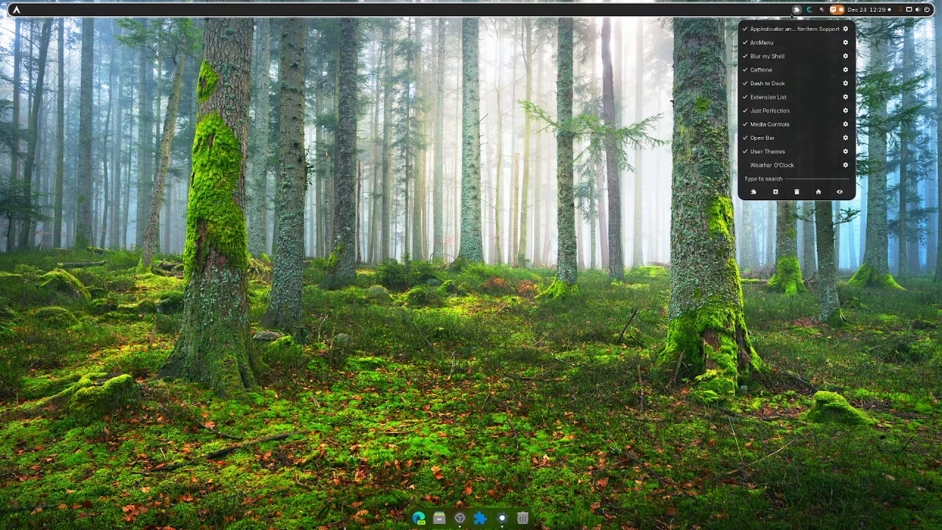
left_click(845, 137)
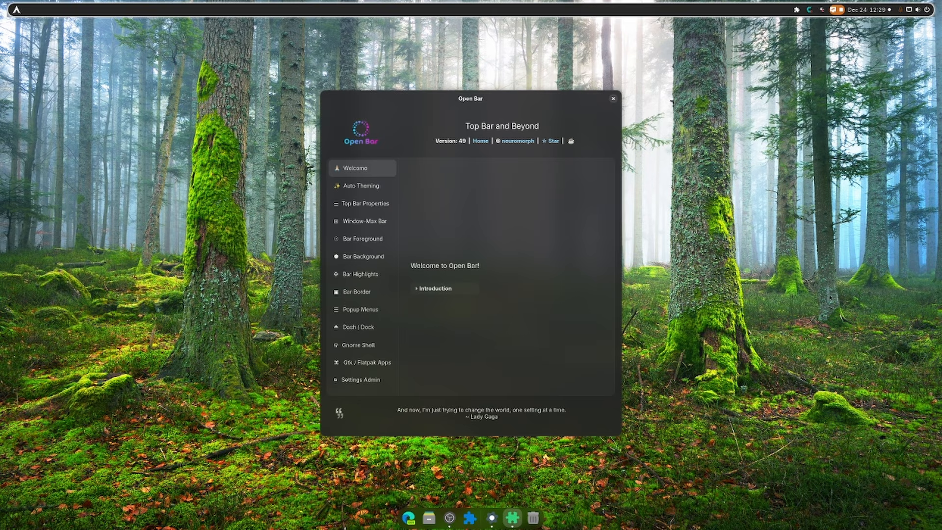
left_click(360, 186)
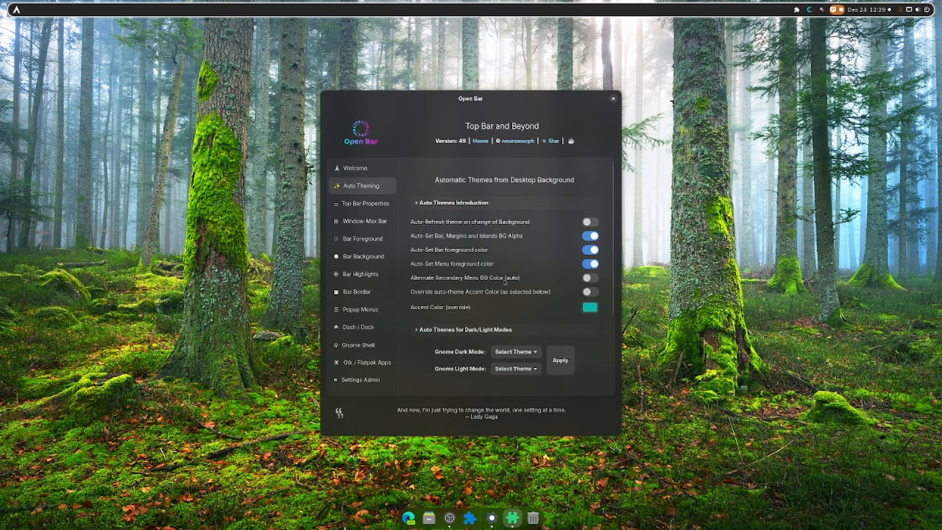
left_click(589, 277)
left_click(589, 291)
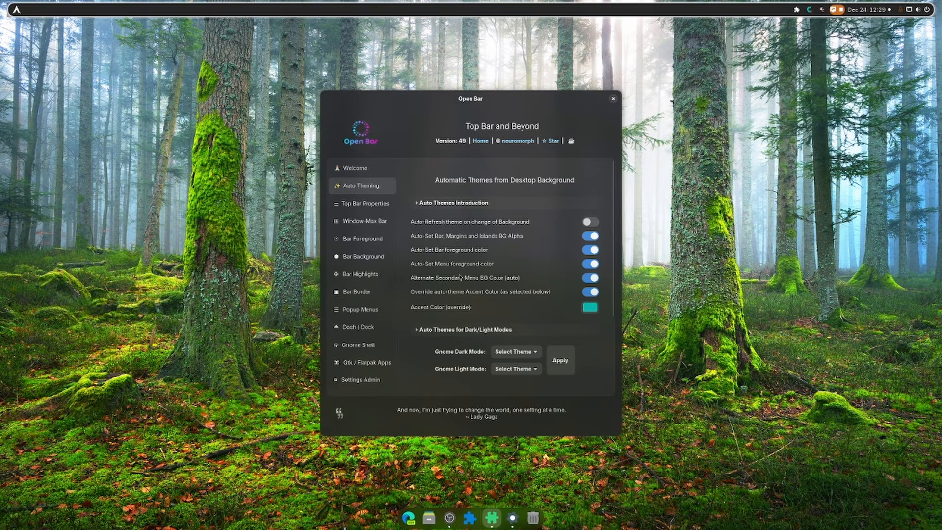
Step: Set Open Bar's auto themes for both GNOME dark mode and light mode to True Color and apply them
scroll(461, 276, "down", 1)
left_click(509, 326)
left_click(509, 353)
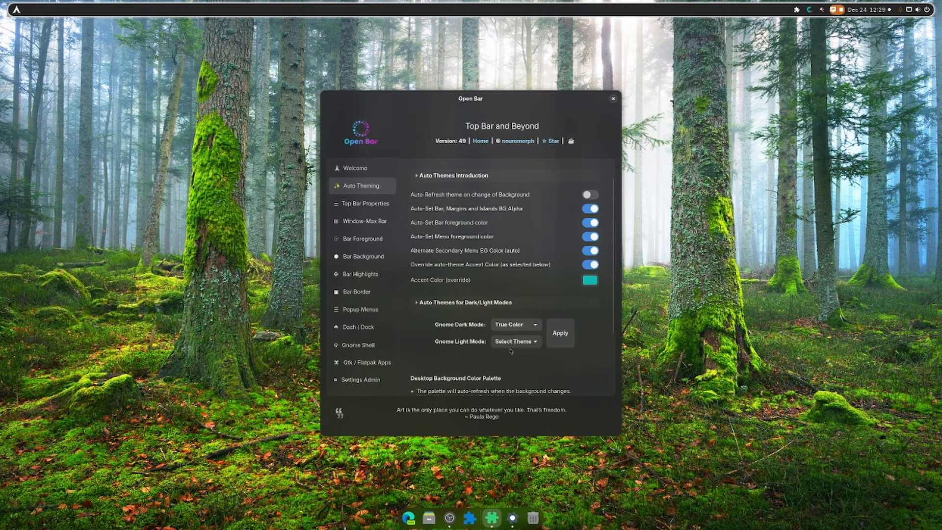
left_click(512, 341)
left_click(496, 369)
left_click(557, 343)
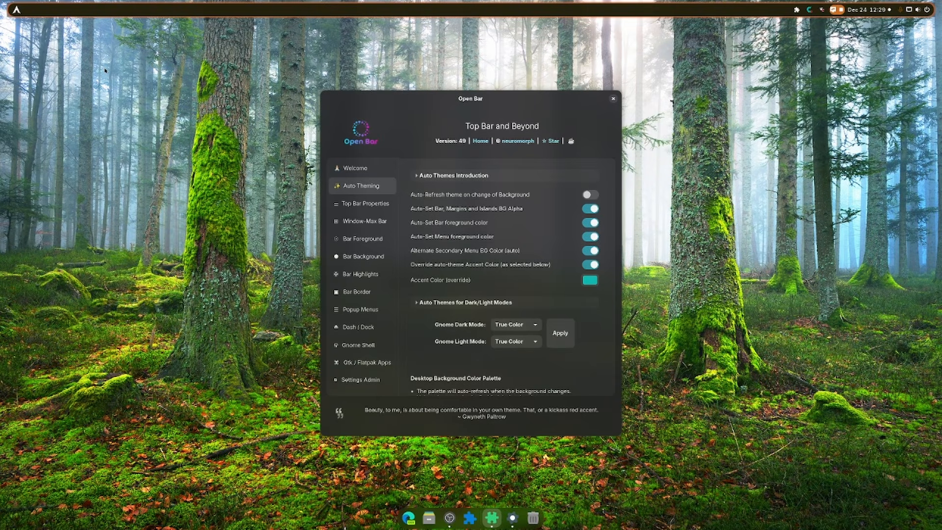
Step: Try the Mainland bar type in Open Bar's Top Bar Properties and set the type of bar to Trilands
left_click(371, 207)
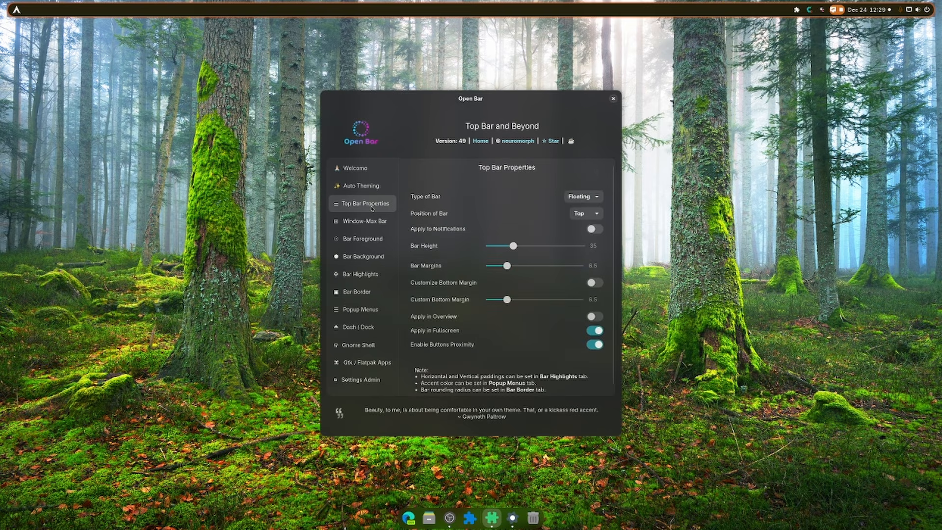
left_click(587, 197)
left_click(583, 218)
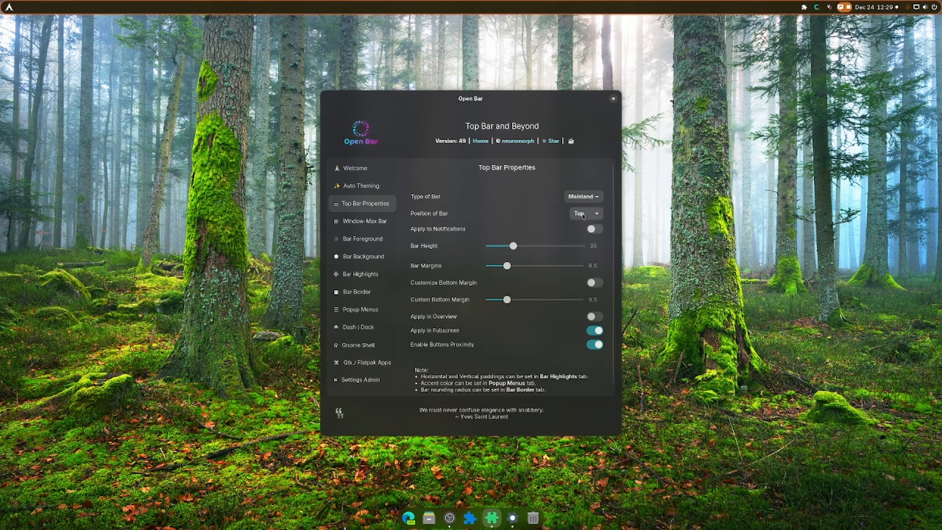
left_click(585, 201)
left_click(579, 237)
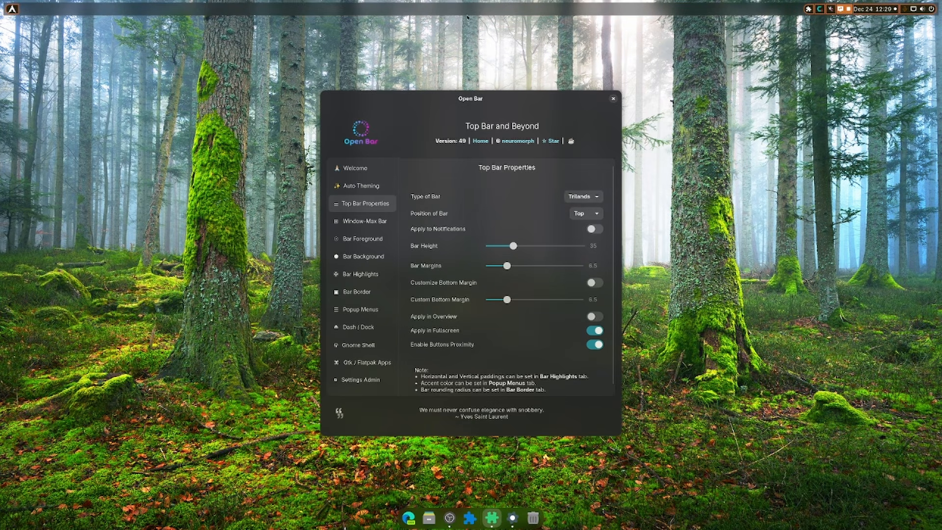
Step: Try the Islands bar type in Top Bar Properties, checking it in the overview, and set the type of bar to Mainland
left_click(583, 196)
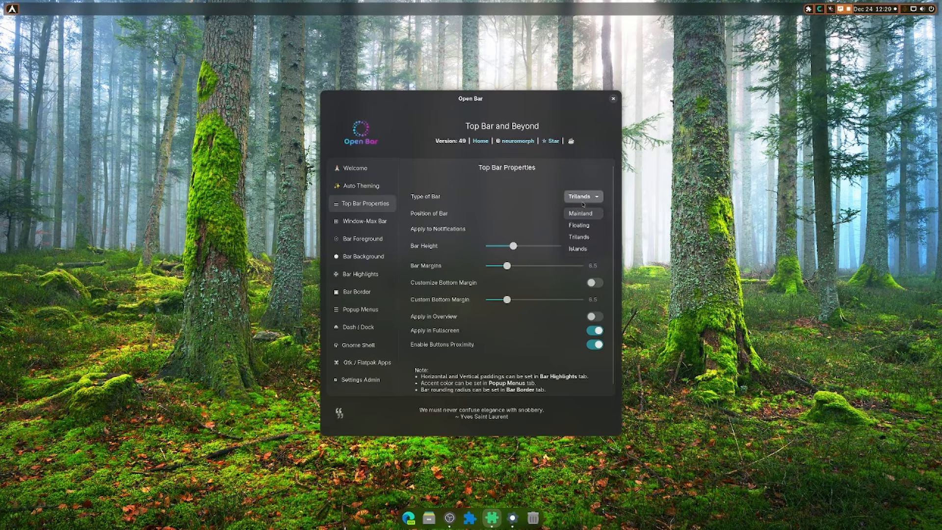
left_click(579, 246)
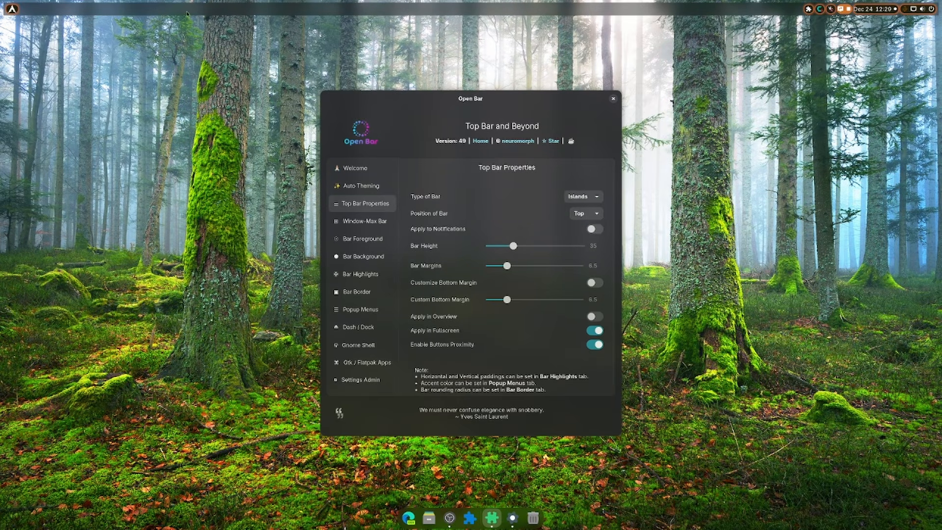
key("super")
key("super")
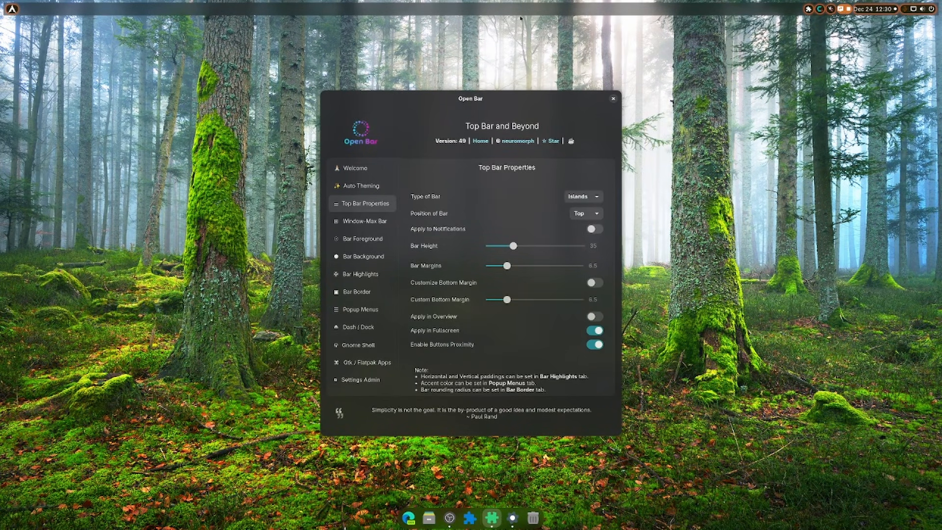
left_click(580, 196)
left_click(586, 214)
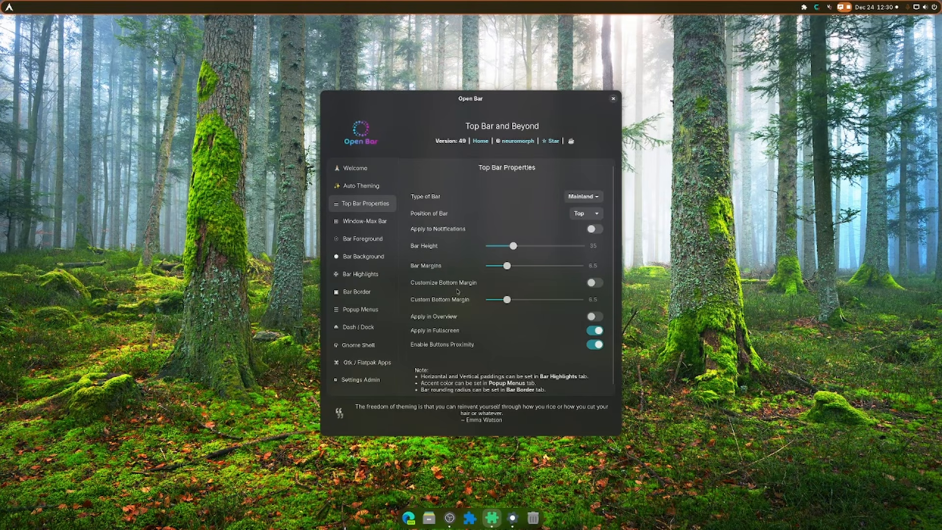
Step: Try the Apply in Overview option for the bar and switch it off after checking the activities overview
left_click(595, 317)
left_click(9, 7)
left_click(597, 315)
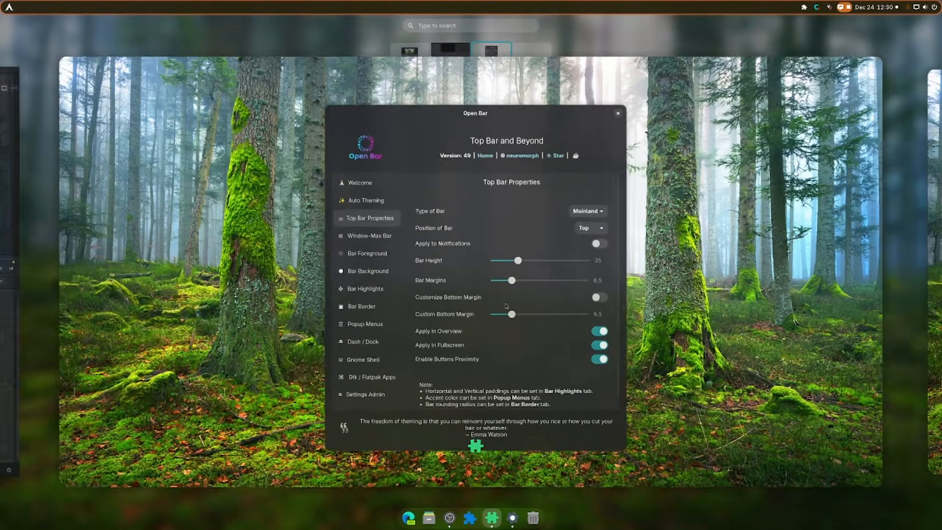
left_click(597, 315)
key("super")
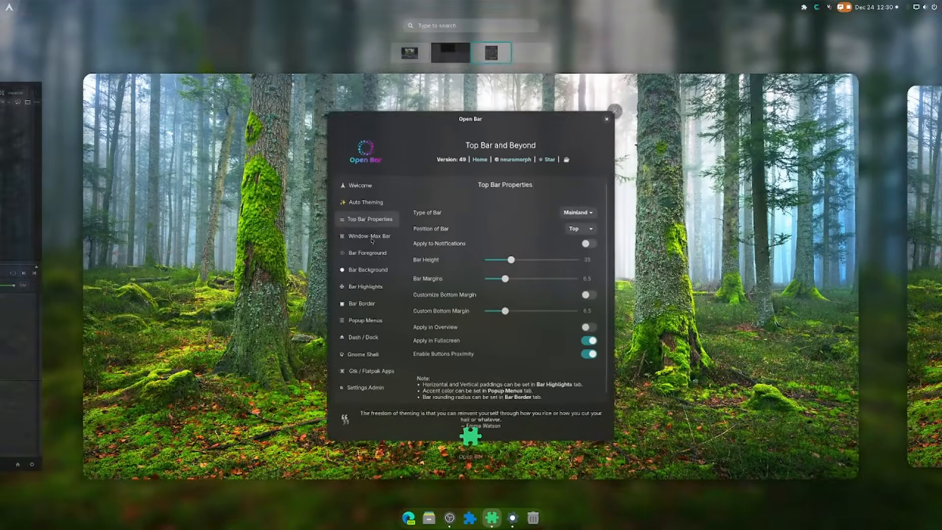
key("super")
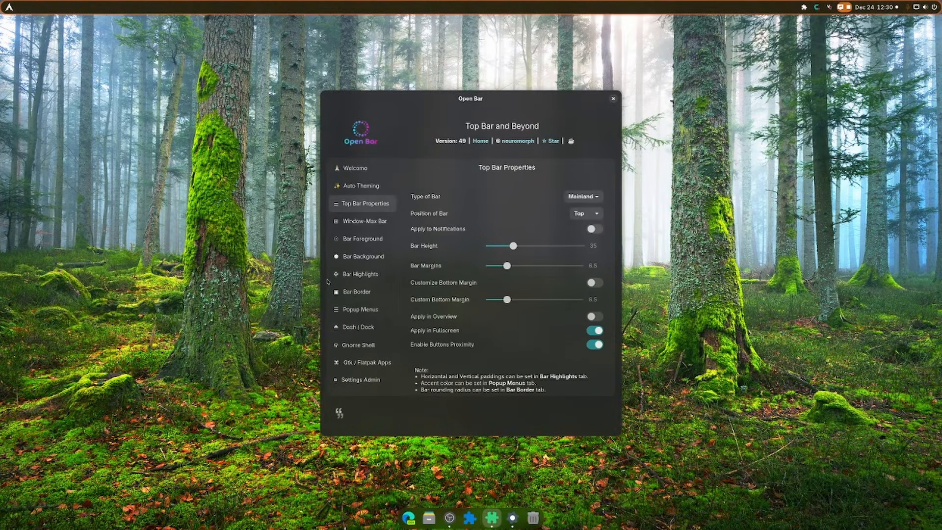
Step: In Open Bar's Bar Background settings, set the Bar BG Color to a custom dark green picked from the wallpaper
left_click(366, 222)
left_click(368, 241)
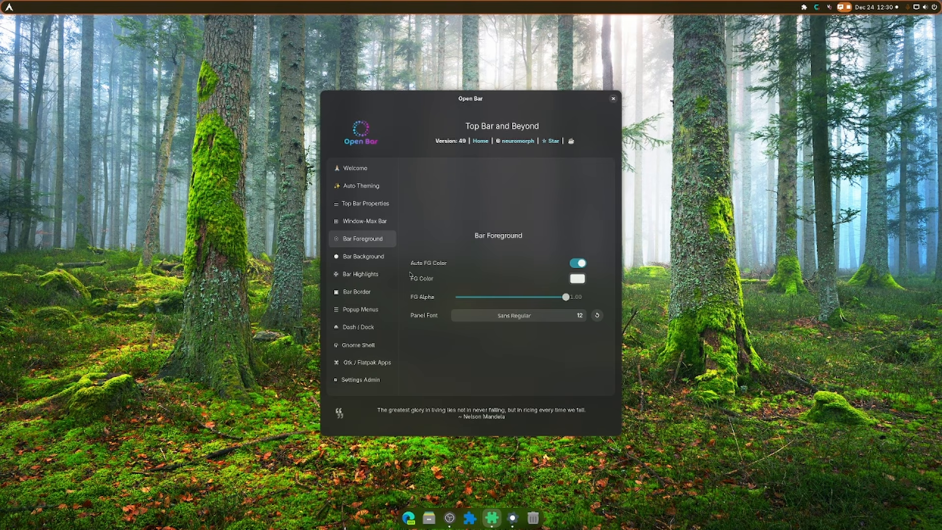
left_click(342, 252)
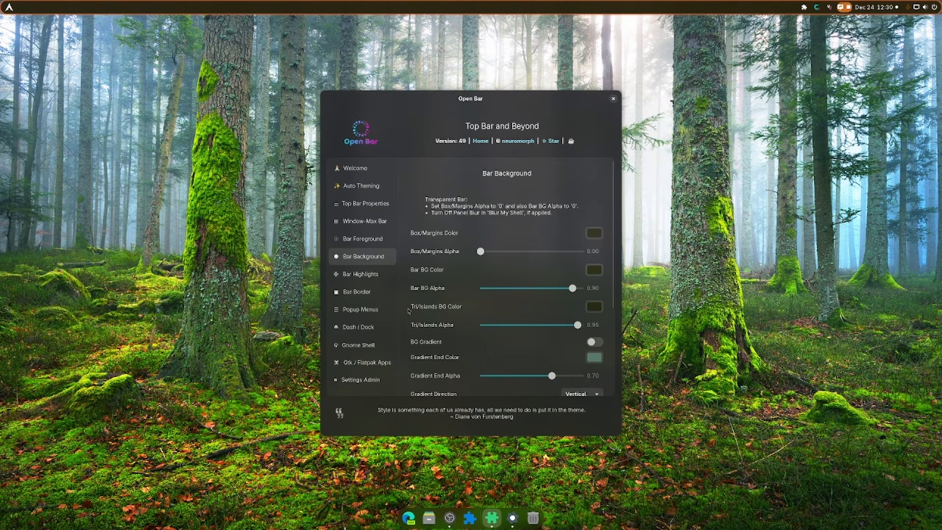
left_click(595, 270)
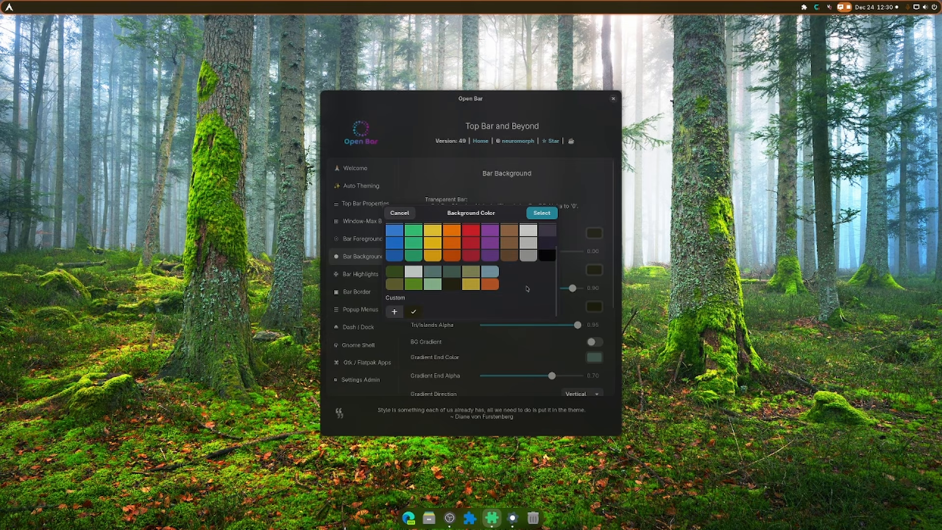
left_click(393, 313)
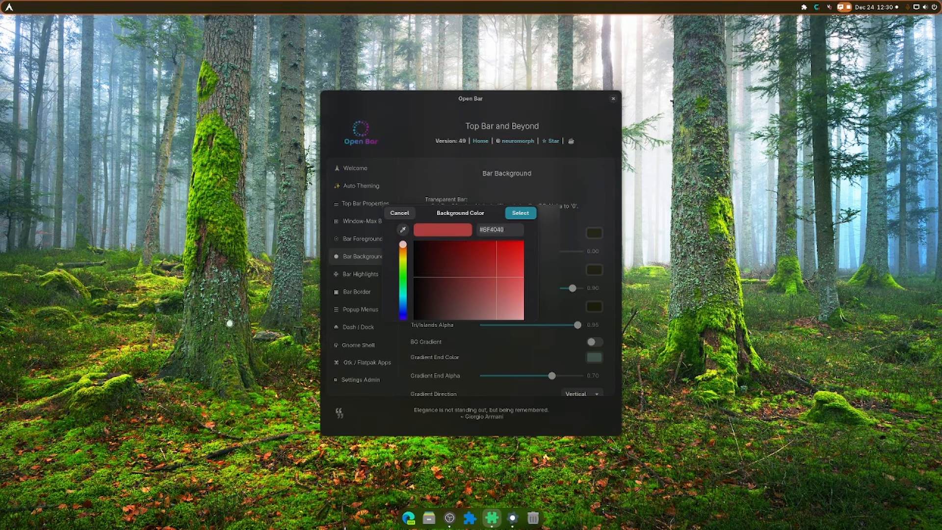
left_click(24, 262)
left_click(521, 213)
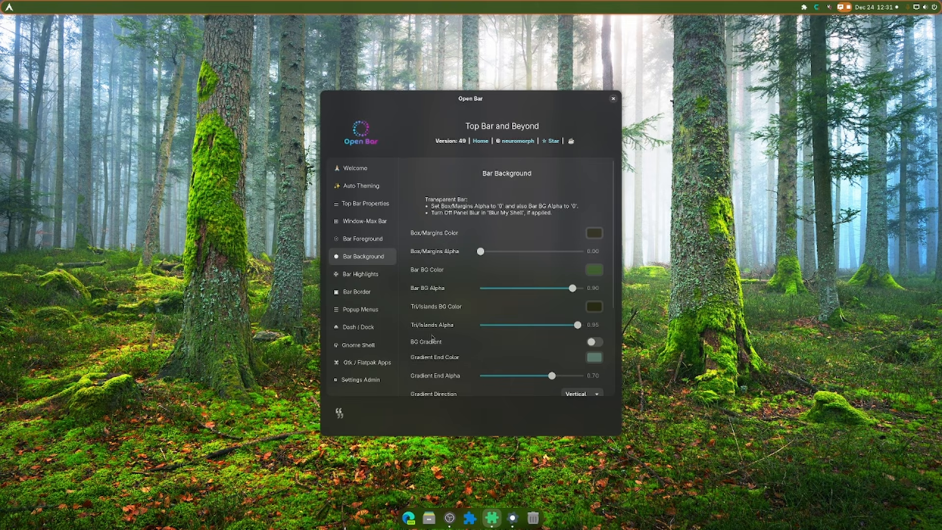
Step: Try the Panel Shadow option in the Bar Background settings
scroll(431, 338, "down", 2)
scroll(431, 338, "up", 1)
scroll(431, 338, "down", 4)
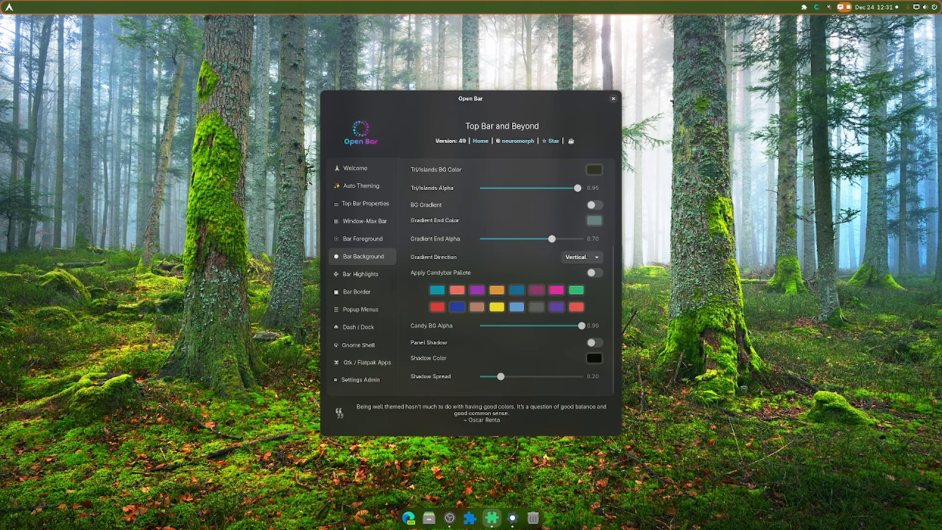
left_click(594, 342)
left_click(595, 342)
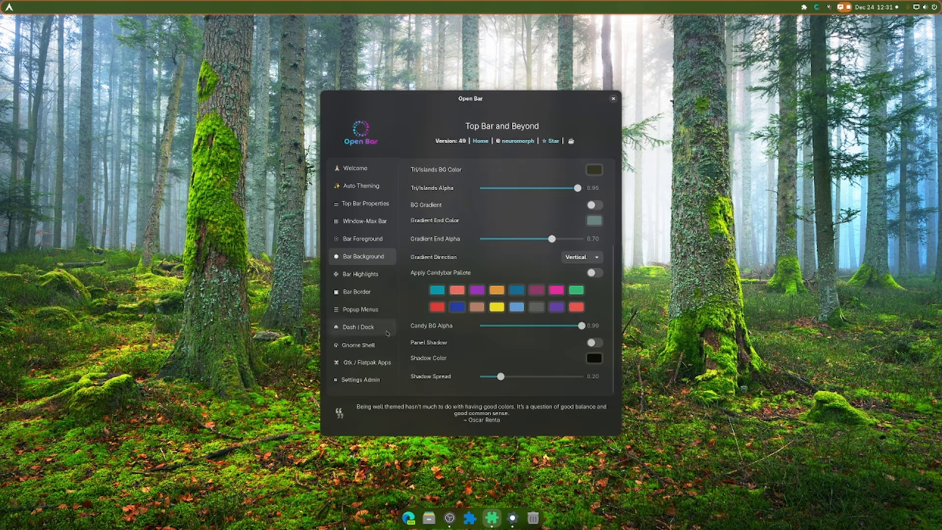
Step: In Bar Highlights, disable Auto Highlight Color and set the Highlight Color to the orange palette swatch
left_click(372, 278)
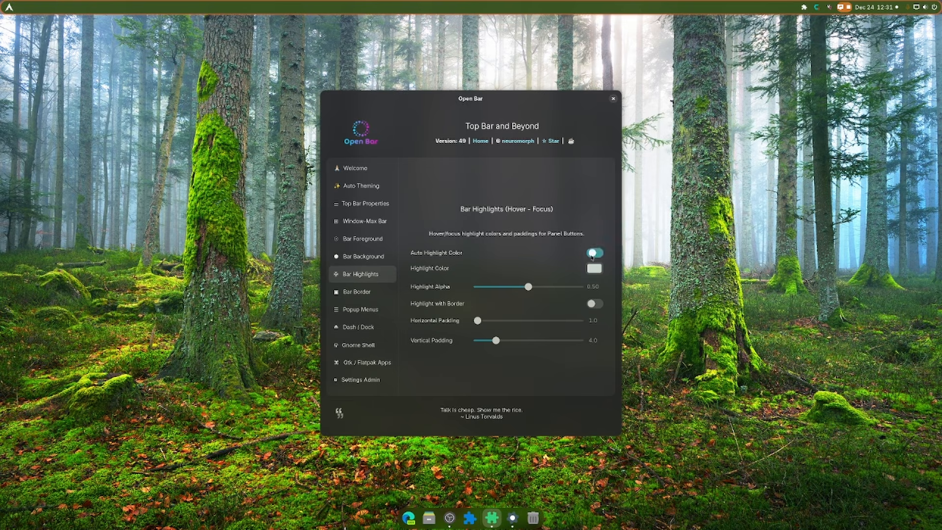
left_click(593, 253)
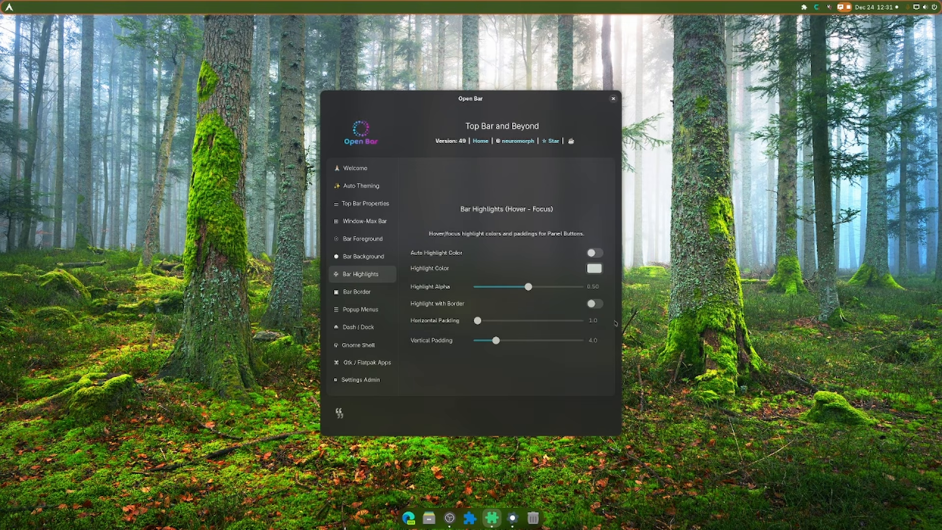
left_click(594, 268)
scroll(480, 305, "down", 1)
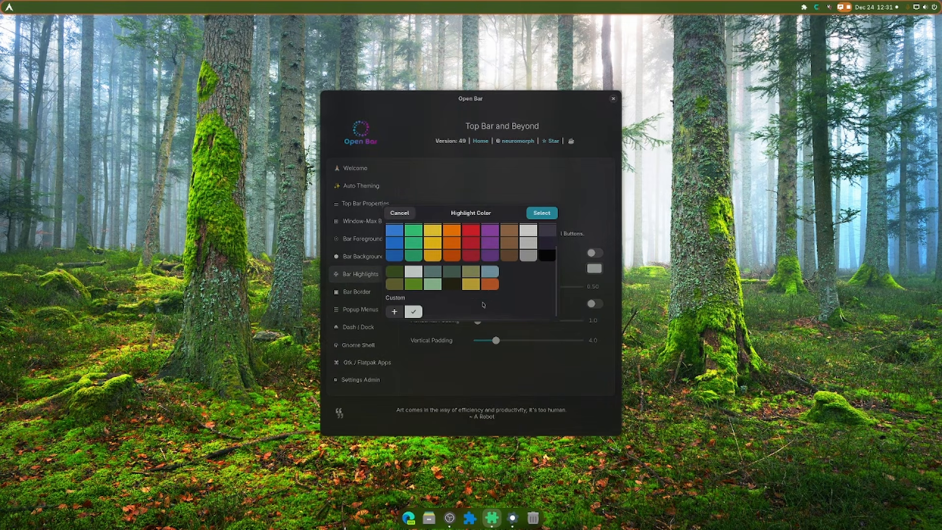
left_click(489, 286)
left_click(555, 215)
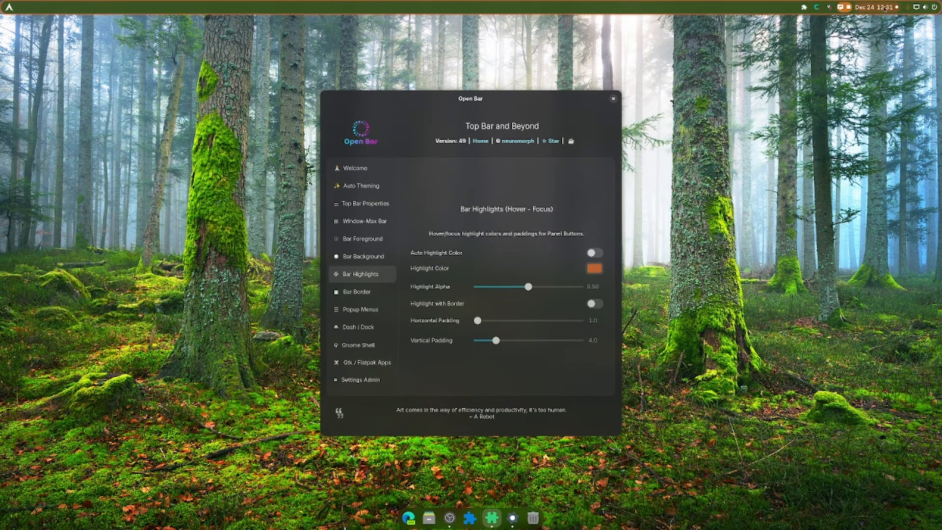
Step: Set the Highlight Alpha to 0.85 and try the Highlight with Border option
left_click_drag(528, 286, 567, 287)
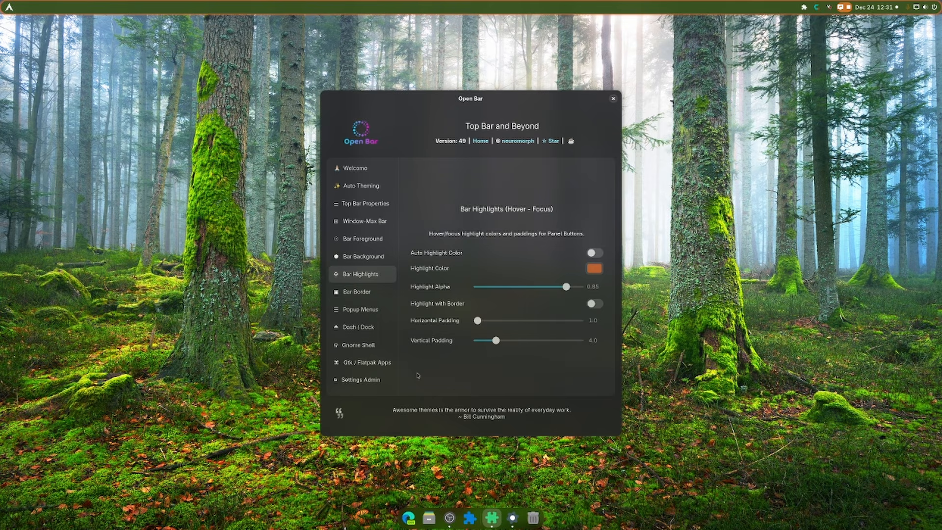
left_click(598, 304)
left_click(597, 304)
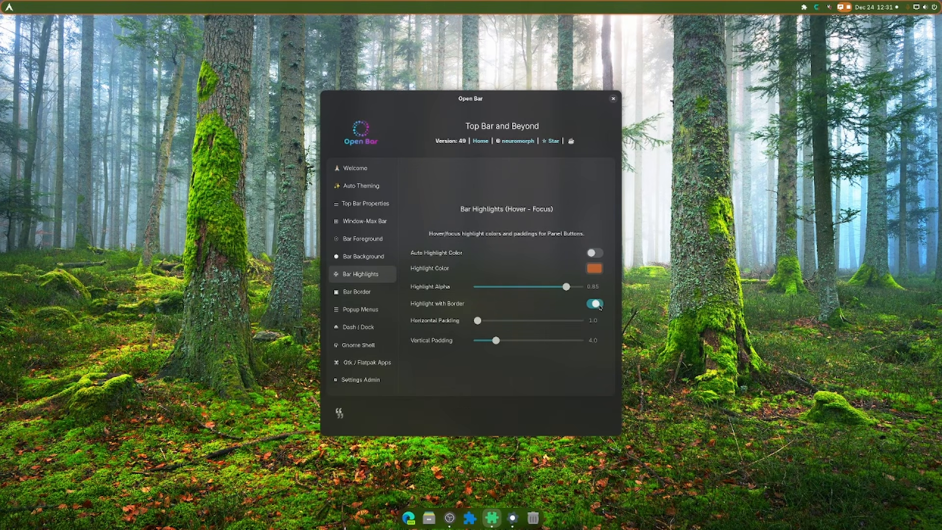
Step: In Bar Border, apply the border width only to the bottom side and the radius only to the two bottom corners
left_click(383, 297)
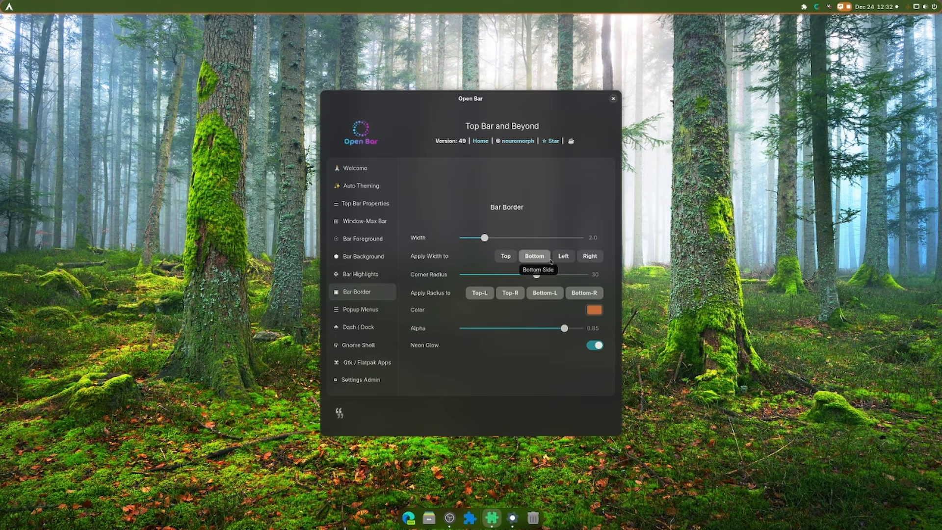
left_click(479, 293)
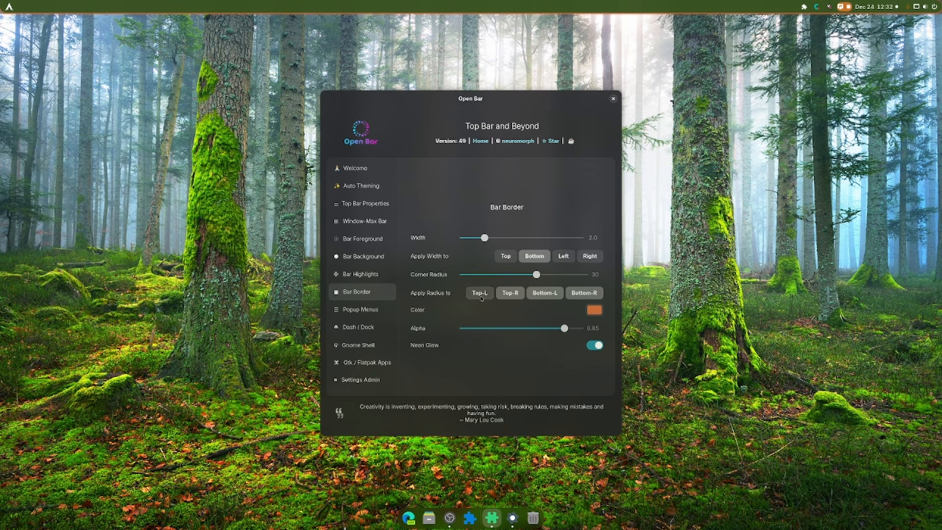
left_click(509, 295)
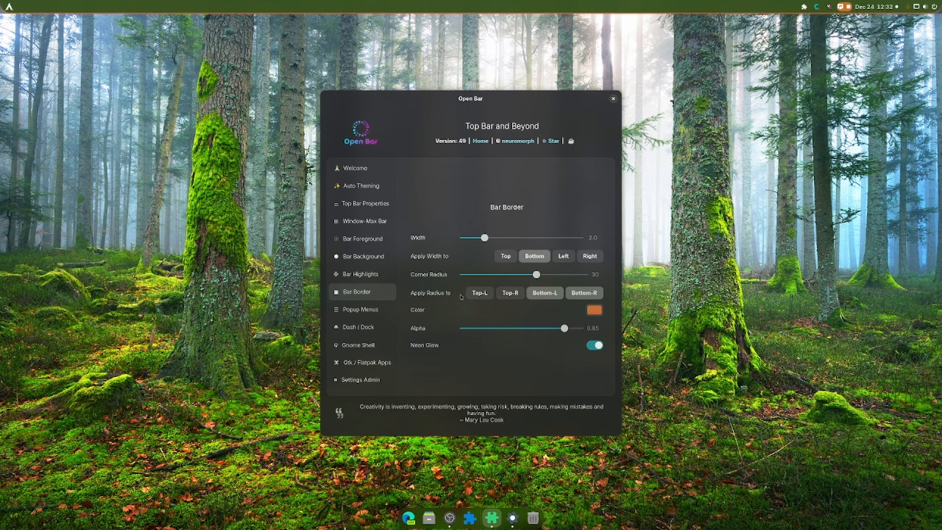
Step: Try black as the bar's border color and set it to the very dark olive palette swatch
left_click(594, 310)
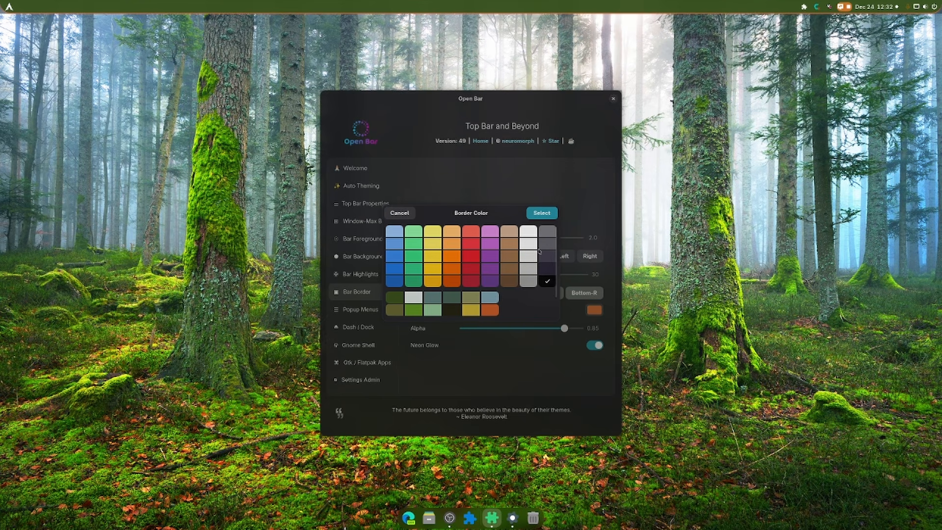
left_click(542, 214)
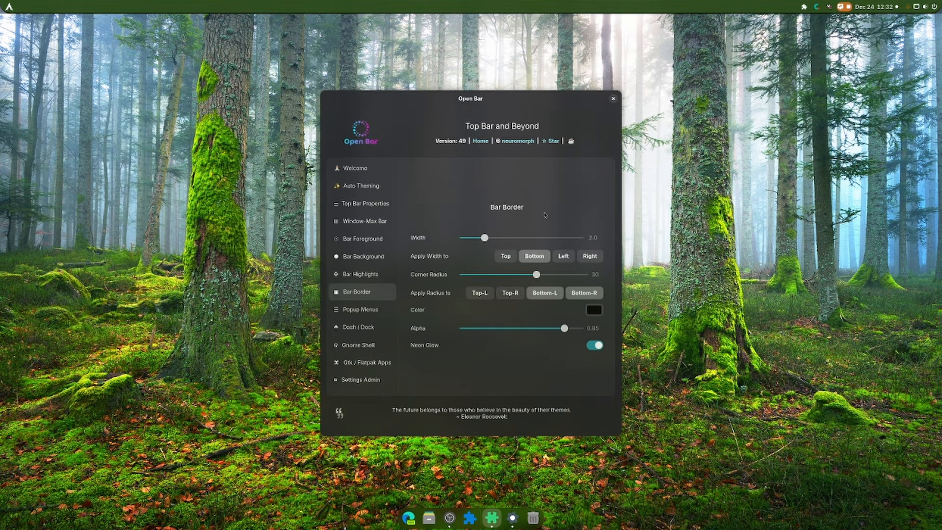
left_click(594, 310)
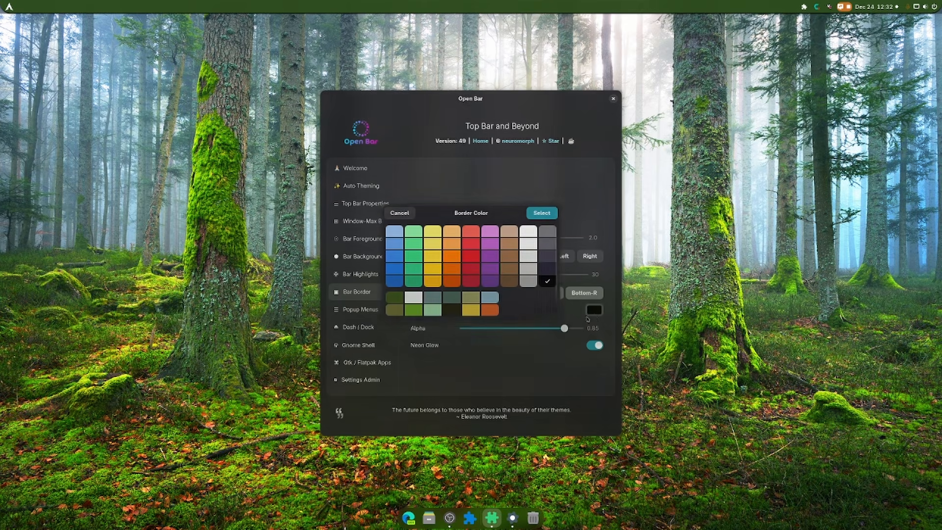
left_click(451, 312)
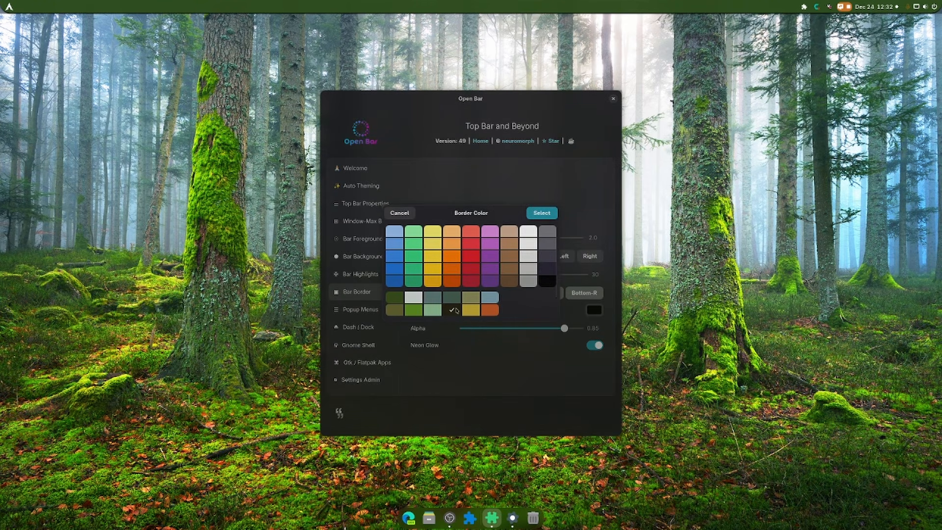
left_click(533, 217)
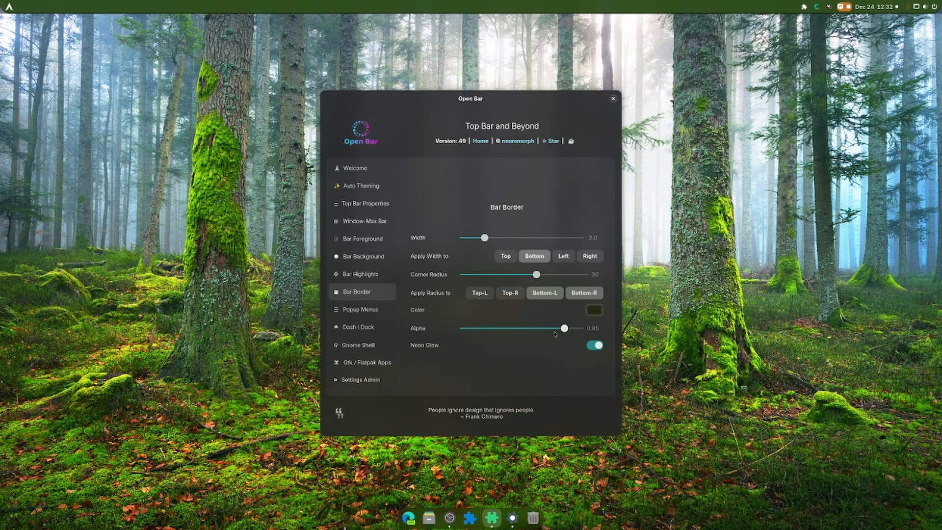
Step: Set the bar border's alpha to 0.99, its width to 2.4 and its corner radius to 0
mouse_move(564, 328)
left_mouse_down()
mouse_move(516, 329)
mouse_move(582, 329)
left_mouse_up()
left_click_drag(484, 238, 490, 239)
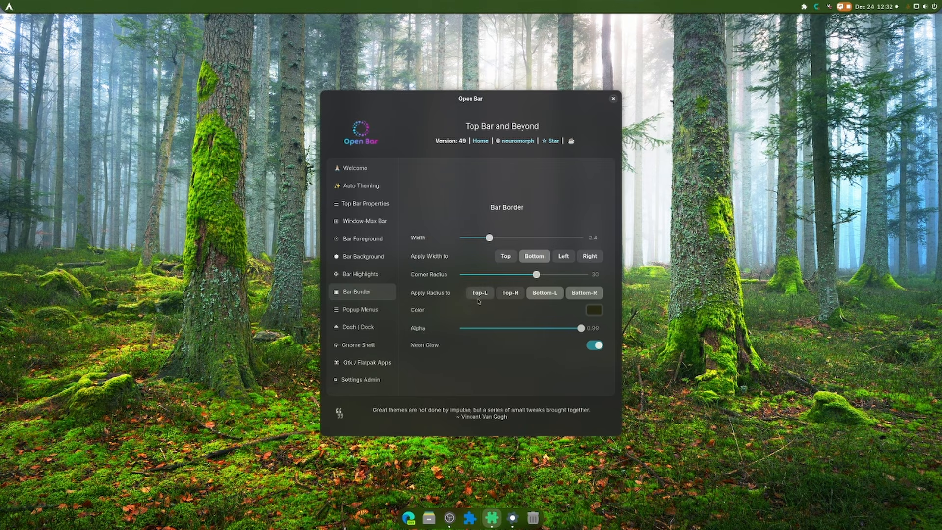
mouse_move(538, 275)
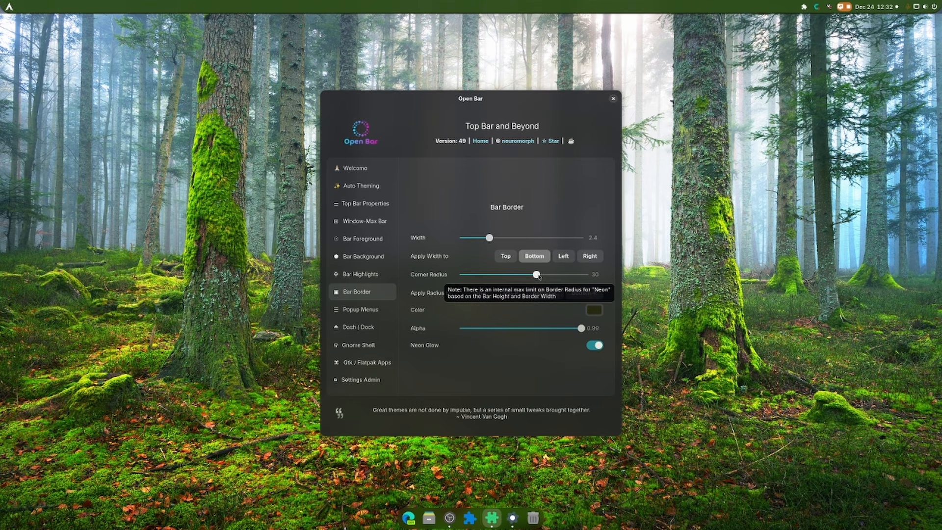
left_click_drag(538, 277, 391, 278)
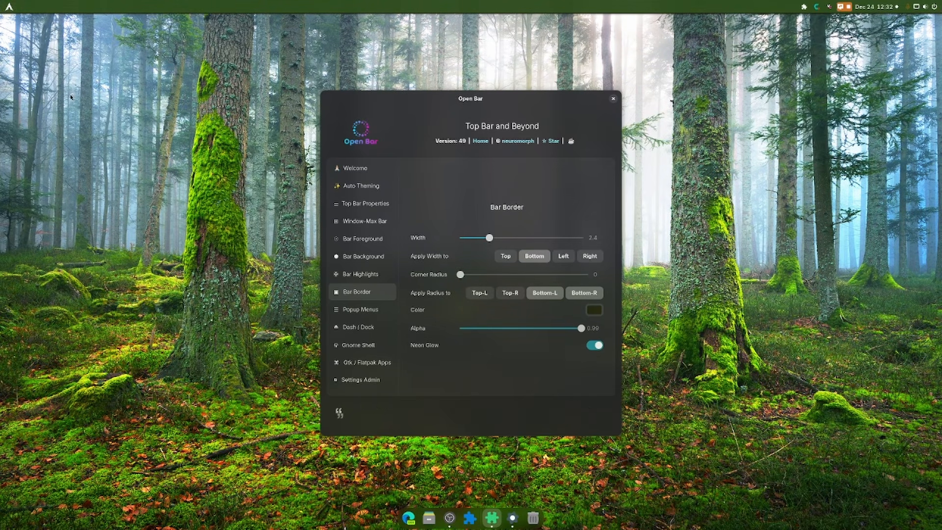
Step: Turn off the Open Bar extension and view the default top panel in the activities overview
left_click(806, 9)
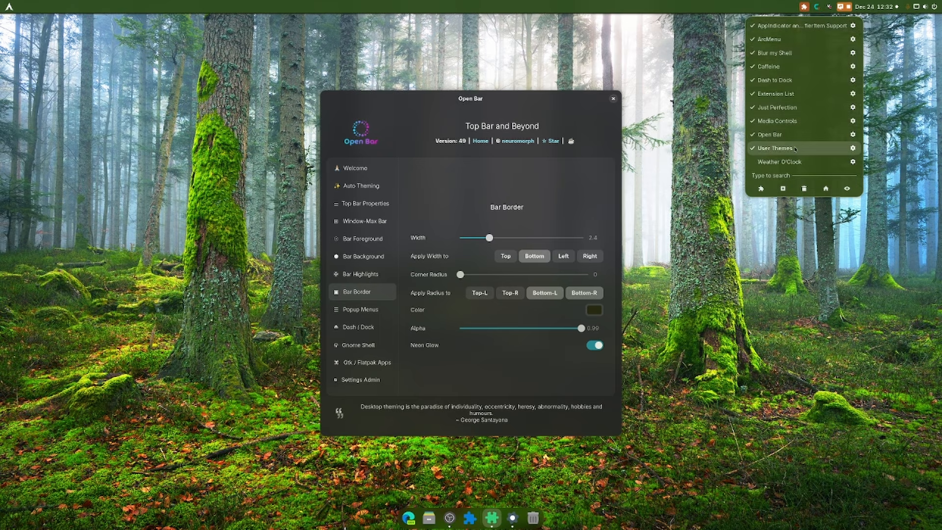
left_click(790, 130)
left_click(812, 6)
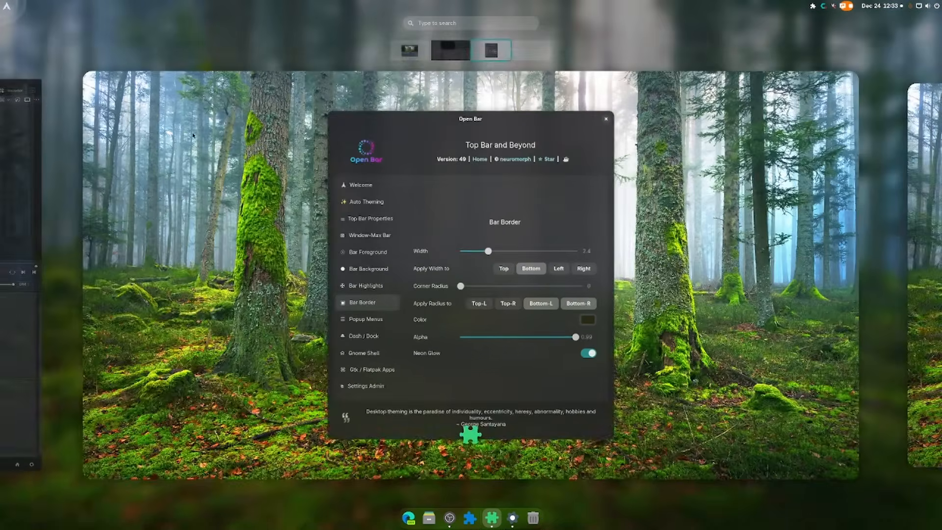
left_click(3, 3)
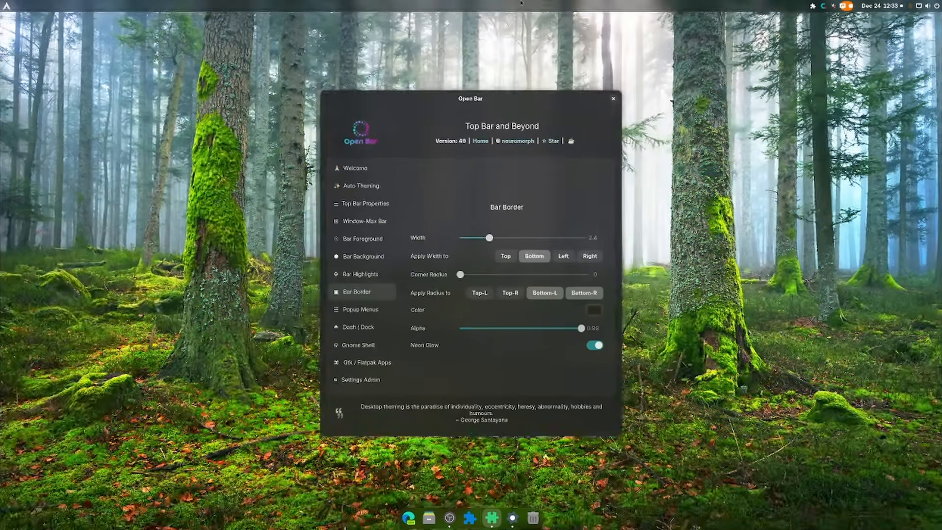
Step: Inspect the unstyled extension list and quick settings menus, and turn the Open Bar extension back on
left_click(812, 6)
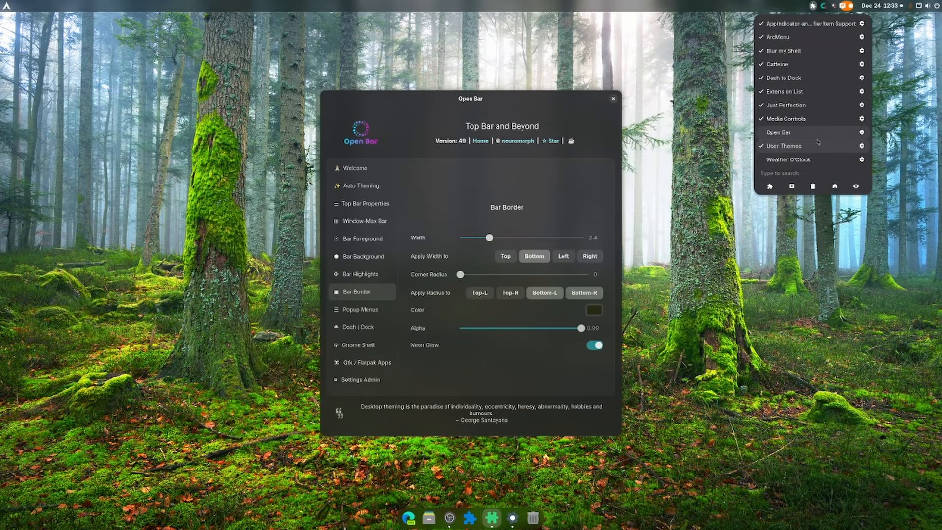
left_click(921, 6)
left_click(823, 27)
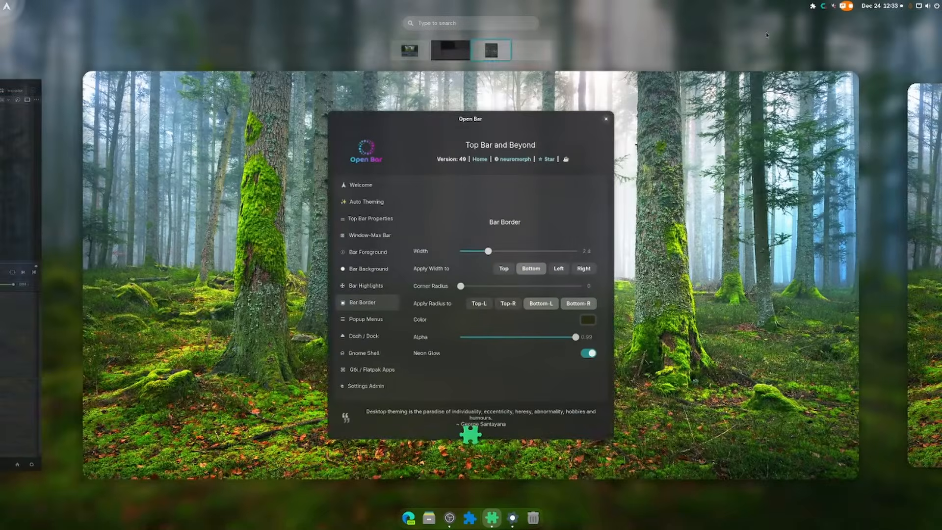
left_click(4, 4)
left_click(813, 6)
left_click(921, 6)
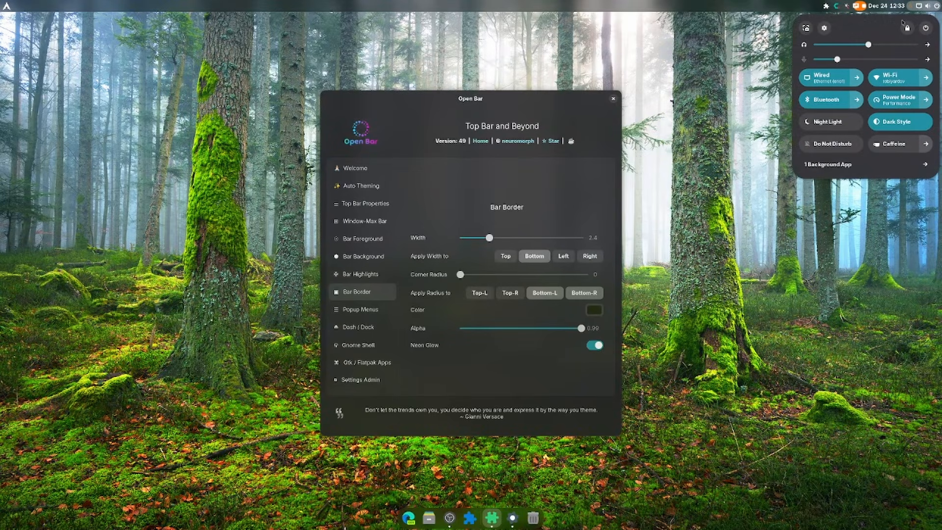
left_click(815, 6)
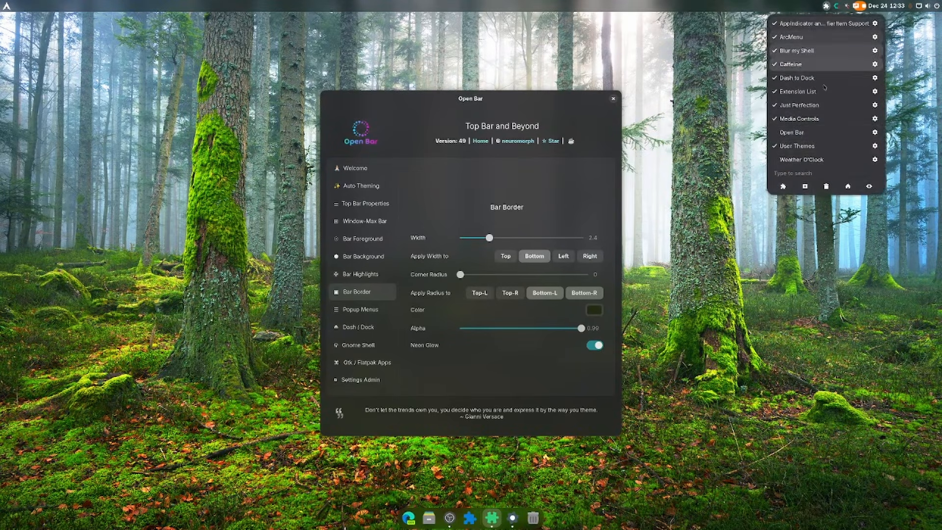
left_click(805, 140)
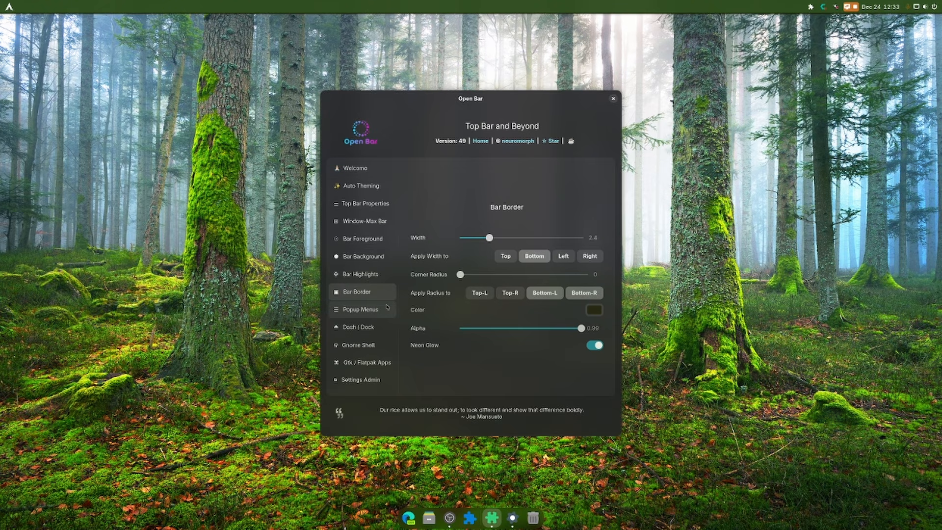
Step: In Bar Background, set the Bar BG Alpha to 0.48
left_click(363, 256)
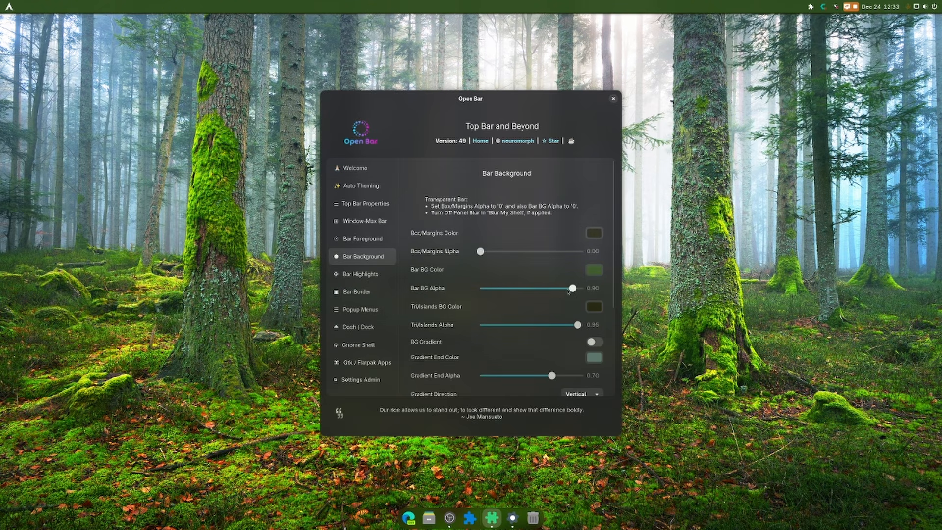
left_click_drag(568, 290, 531, 290)
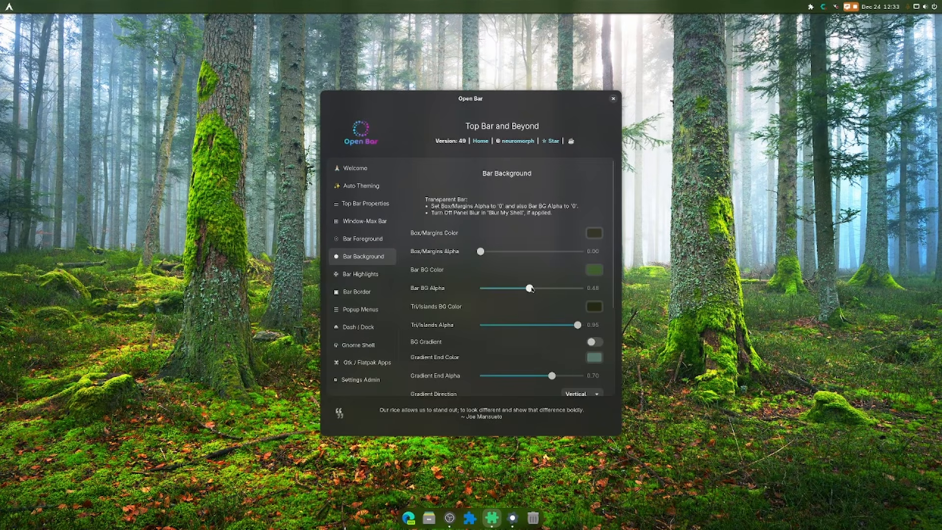
Step: Open the Popup Menus settings and examine the current styling of the panel indicator menus and the desktop context menu
left_click(363, 274)
left_click(370, 296)
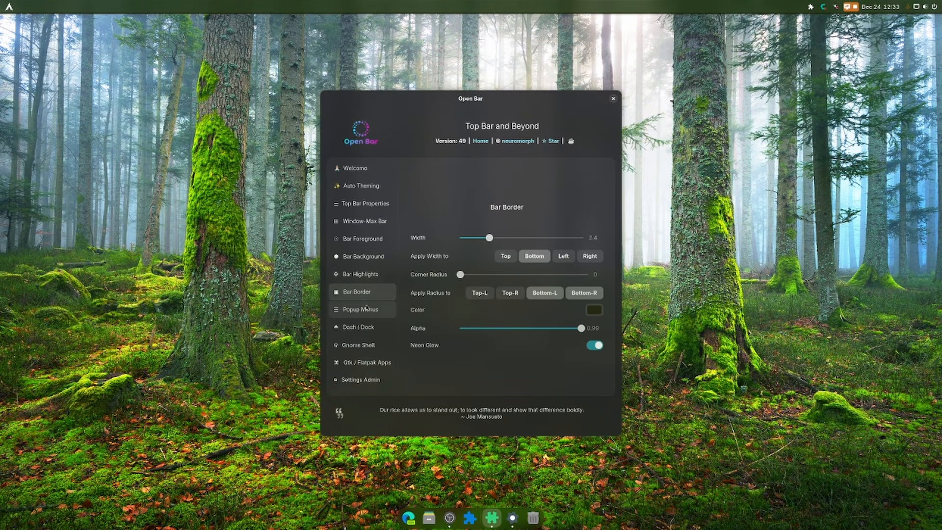
left_click(367, 307)
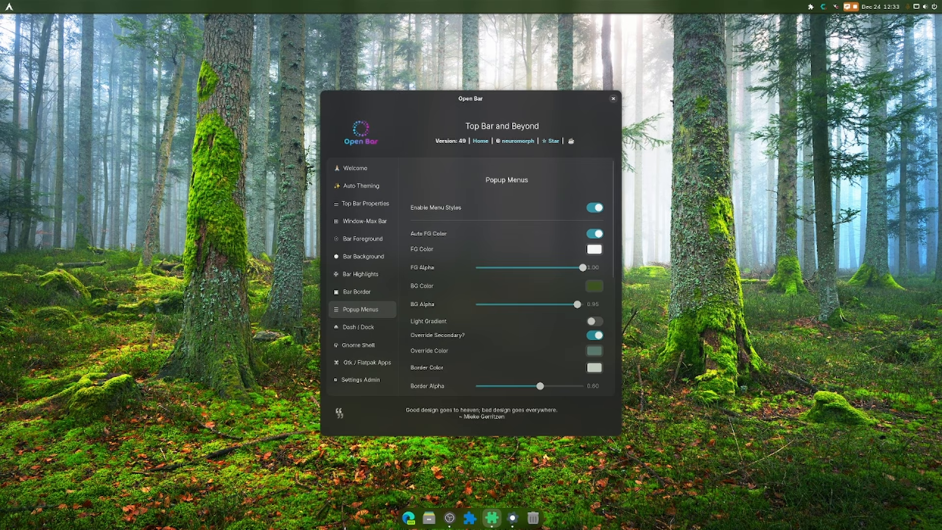
left_click(810, 6)
left_click(811, 6)
left_click(826, 6)
left_click(826, 6)
right_click(722, 173)
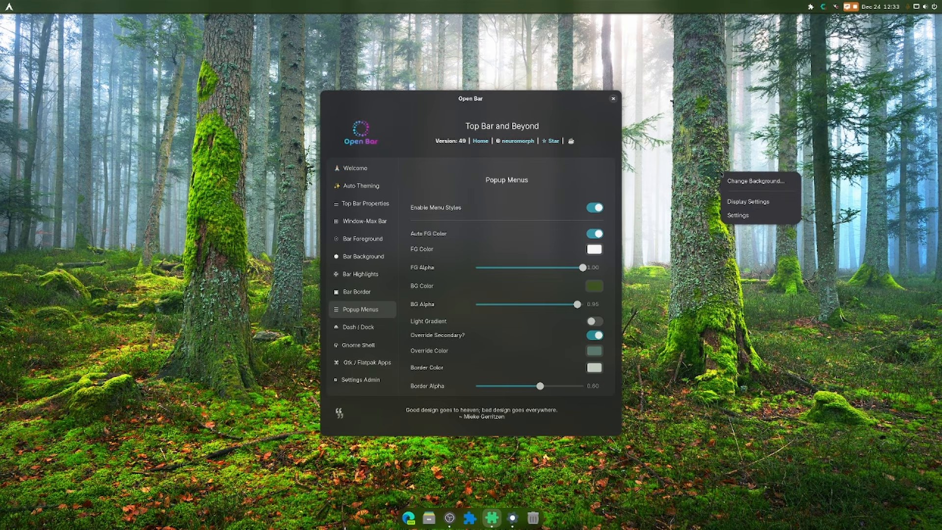
key("Escape")
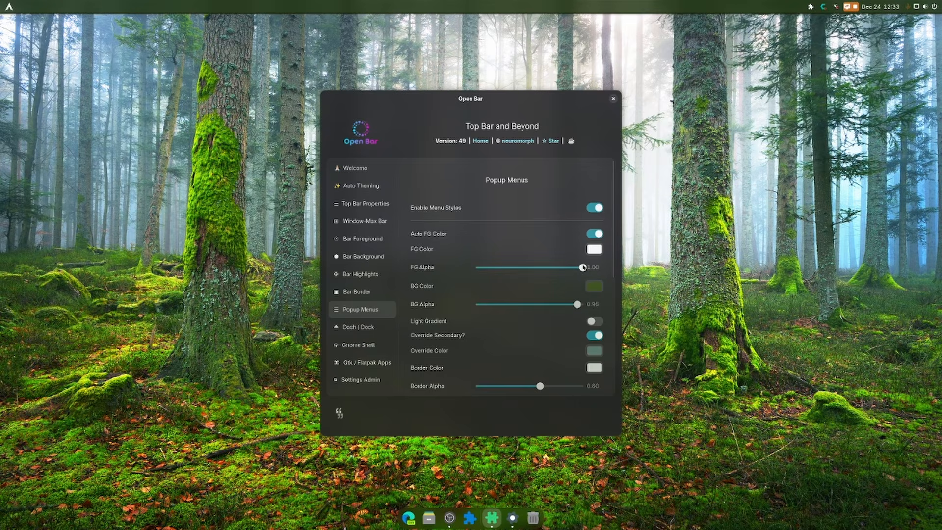
Step: Set the popup menus' BG Color to a dark green swatch and check it on the extension list menu
left_click(594, 286)
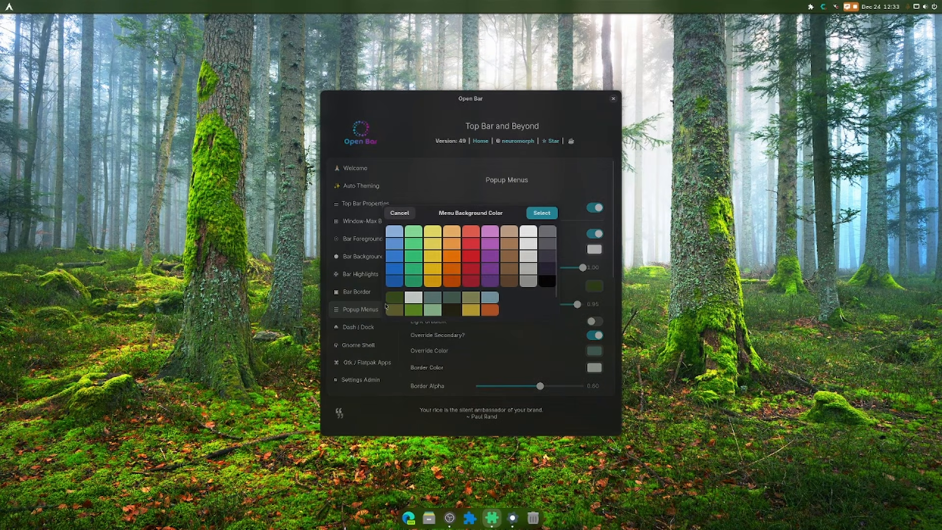
scroll(395, 300, "down", 2)
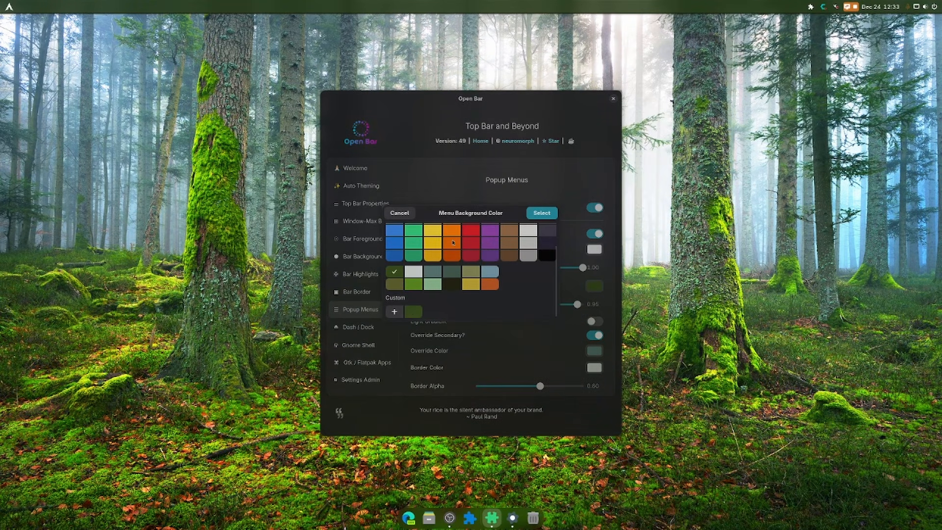
left_click(413, 312)
left_click(543, 215)
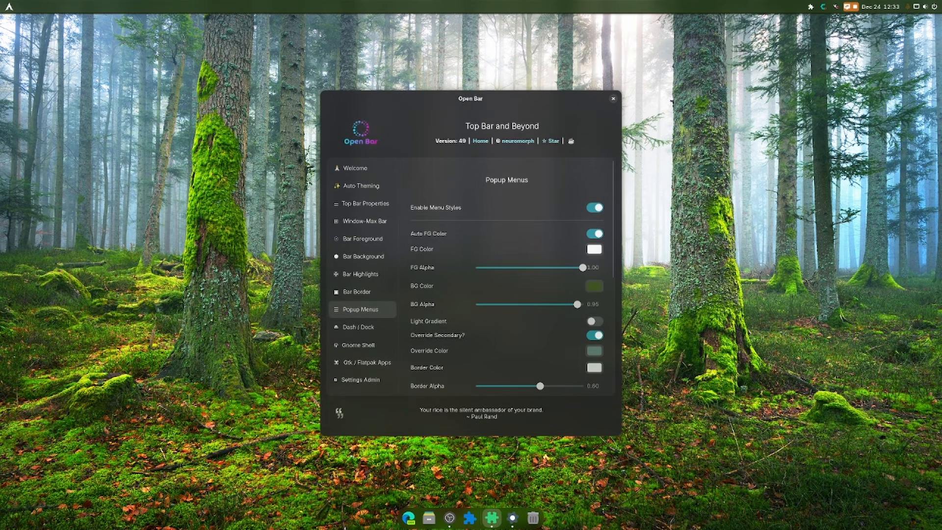
left_click(811, 6)
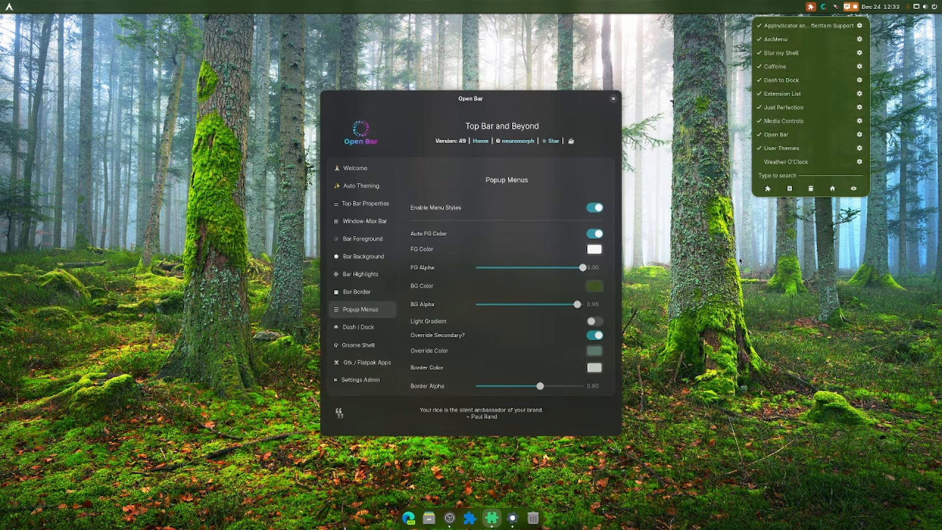
left_click(521, 356)
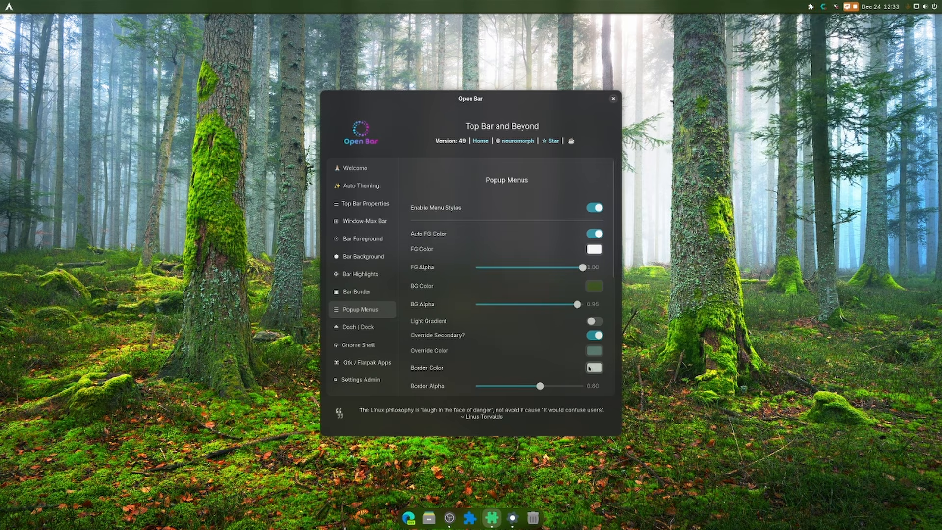
Step: Set the popup menus' Border Color to the very dark olive palette swatch and the Border Alpha to 0.85
left_click(595, 368)
left_click(454, 310)
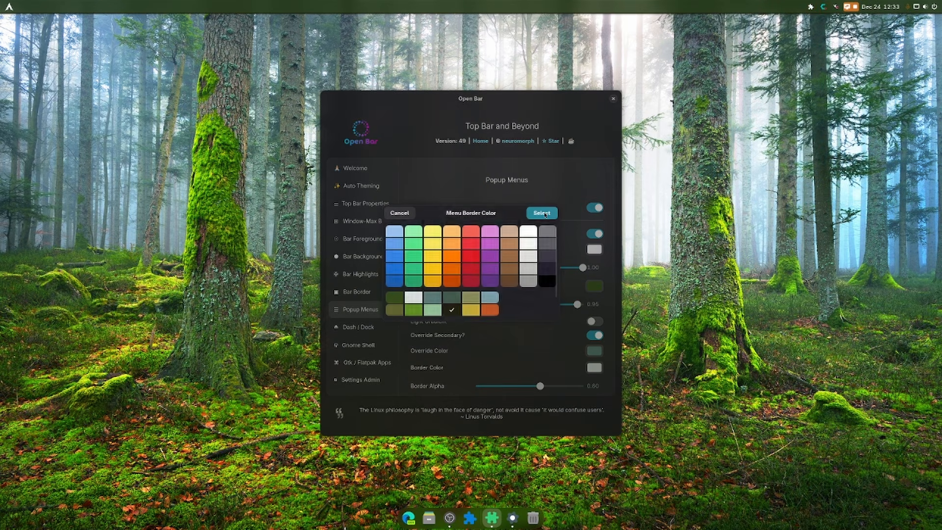
left_click(542, 212)
left_click(811, 7)
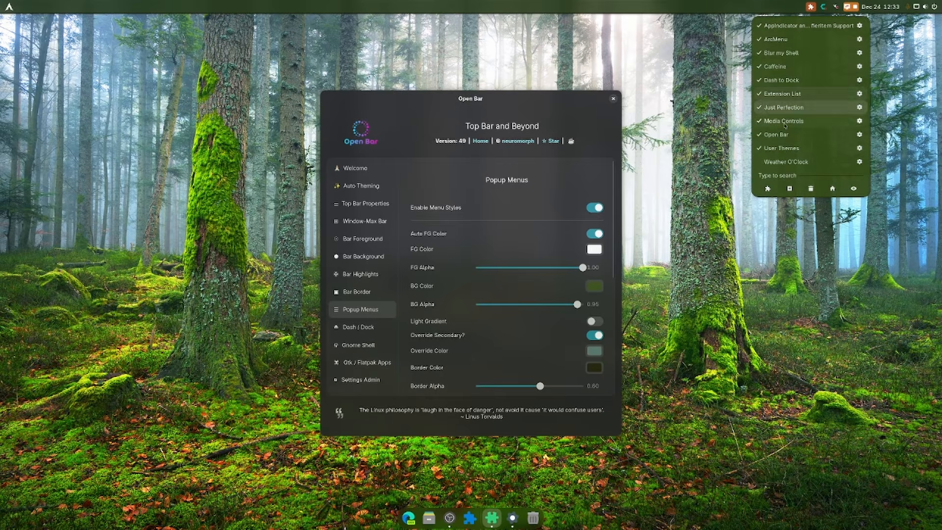
left_click(540, 386)
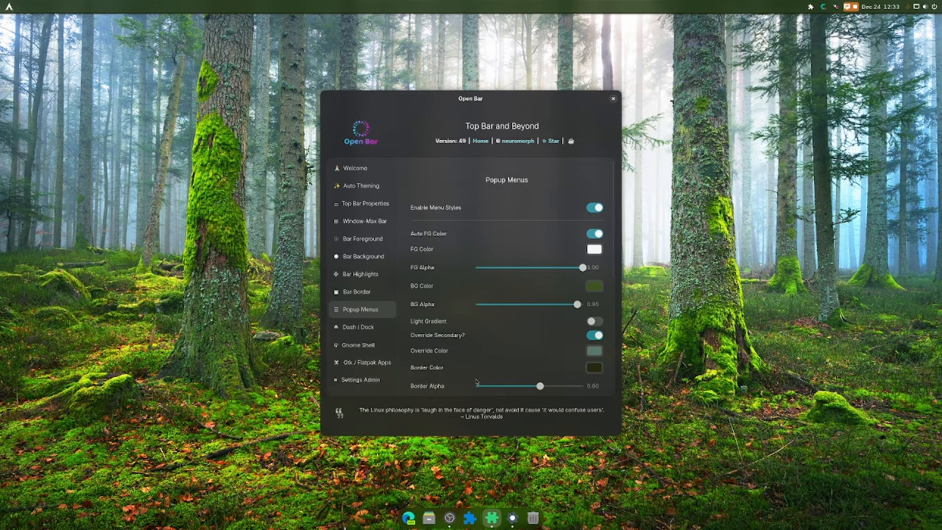
left_click_drag(540, 386, 567, 386)
left_click(812, 8)
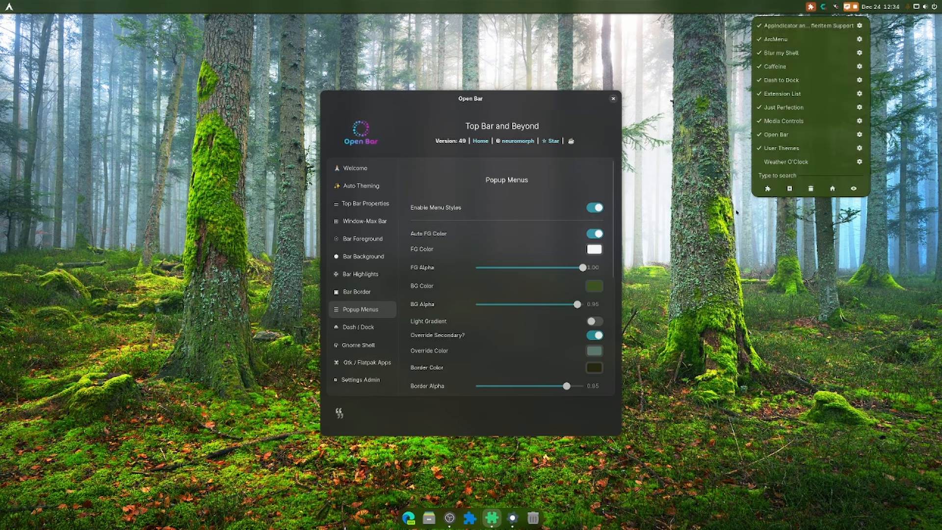
left_click(449, 372)
Step: Turn off Auto Highlight Color for the popup menus and set their Highlight Color to the orange palette swatch
scroll(448, 371, "down", 2)
scroll(448, 371, "down", 1)
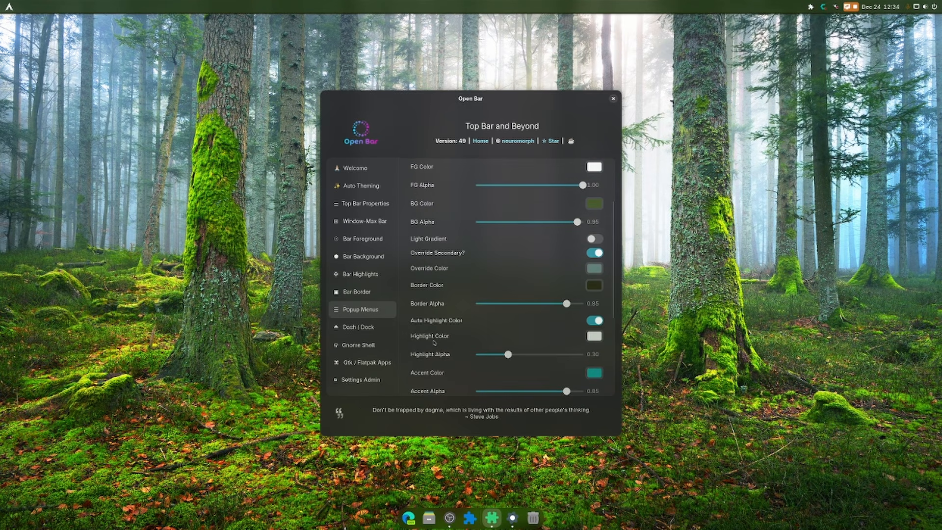
left_click(595, 320)
left_click(594, 336)
left_click(542, 212)
left_click(810, 7)
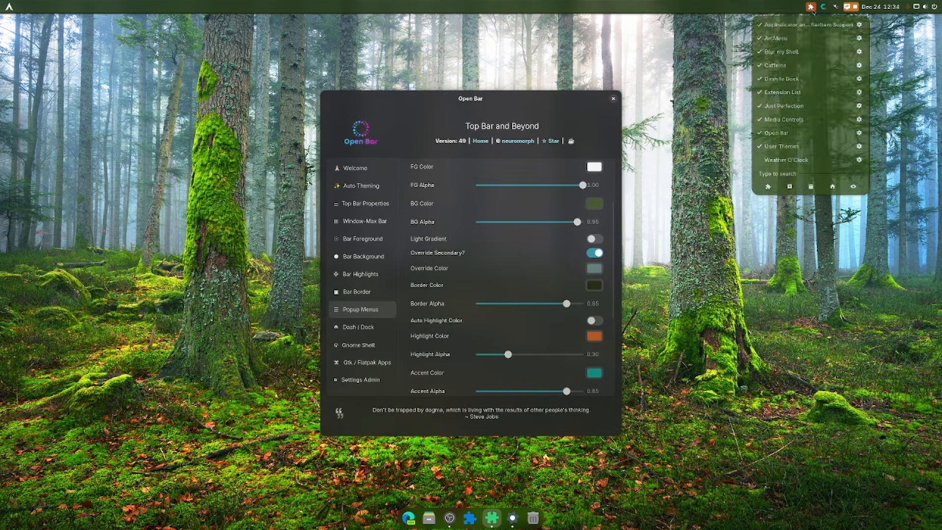
Step: Set the popup menus' Highlight Alpha to 0.85 and check the highlight in the extension list menu
left_click(508, 354)
left_click_drag(508, 355, 567, 354)
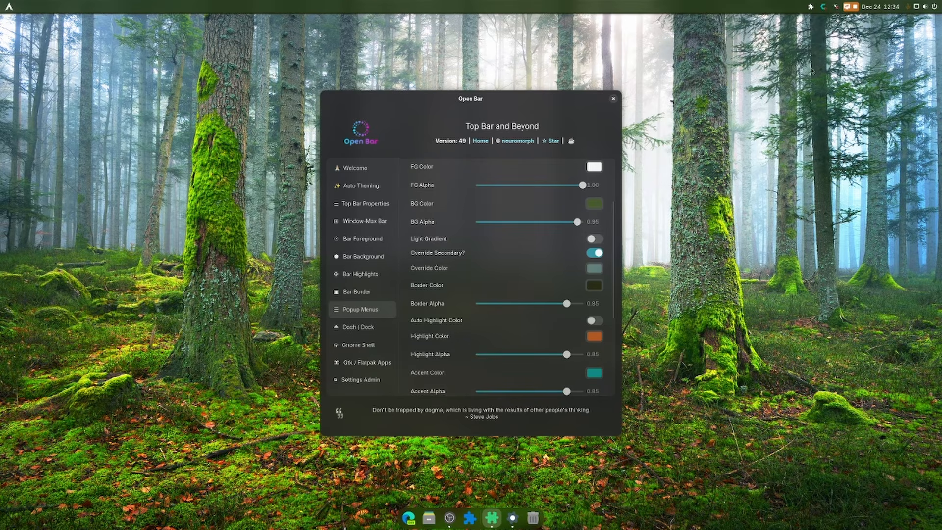
left_click(811, 7)
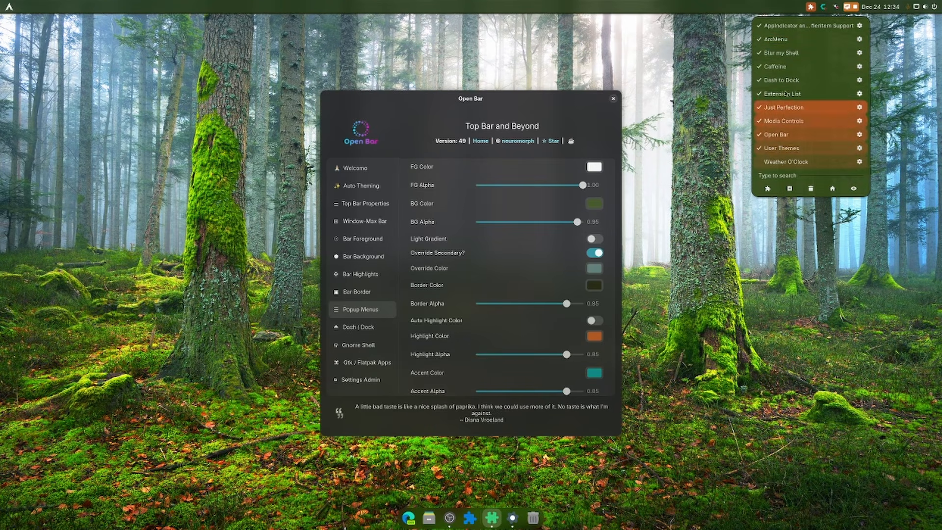
left_click(445, 362)
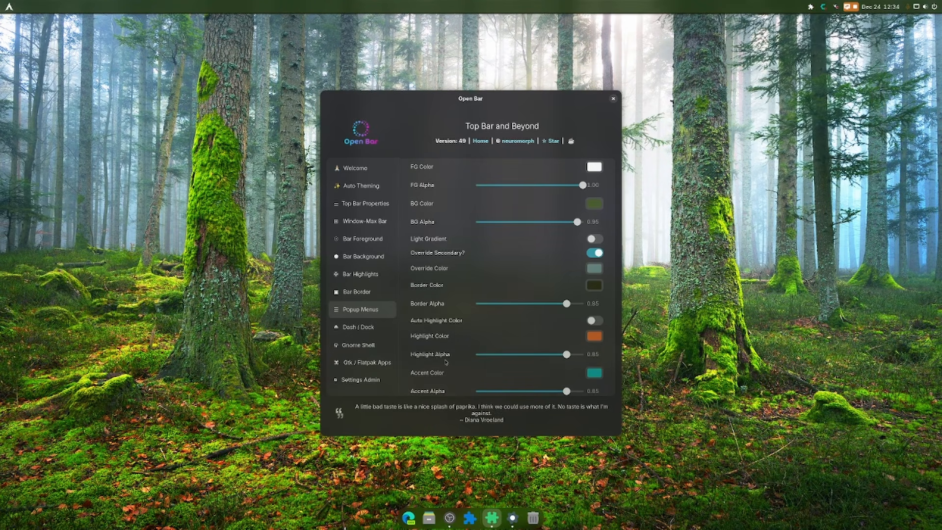
Step: Try the orange palette swatch as the popup menus' Accent Color and preview it in the quick settings menu
scroll(445, 362, "down", 3)
left_click(922, 7)
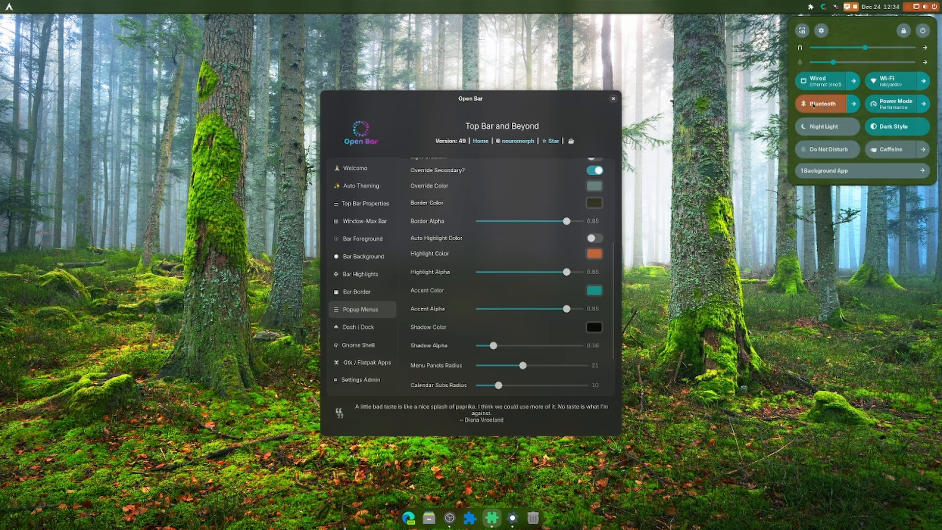
left_click(608, 316)
left_click(594, 290)
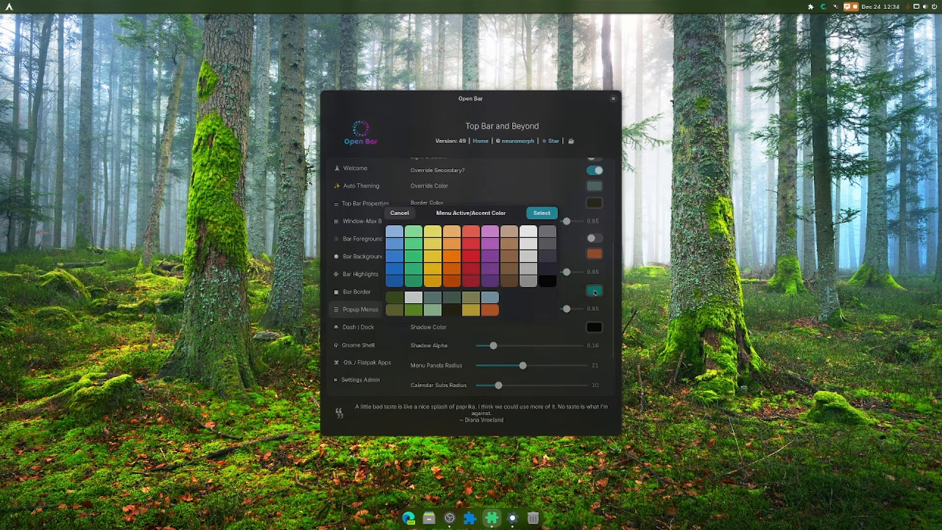
left_click(489, 310)
left_click(547, 213)
left_click(929, 10)
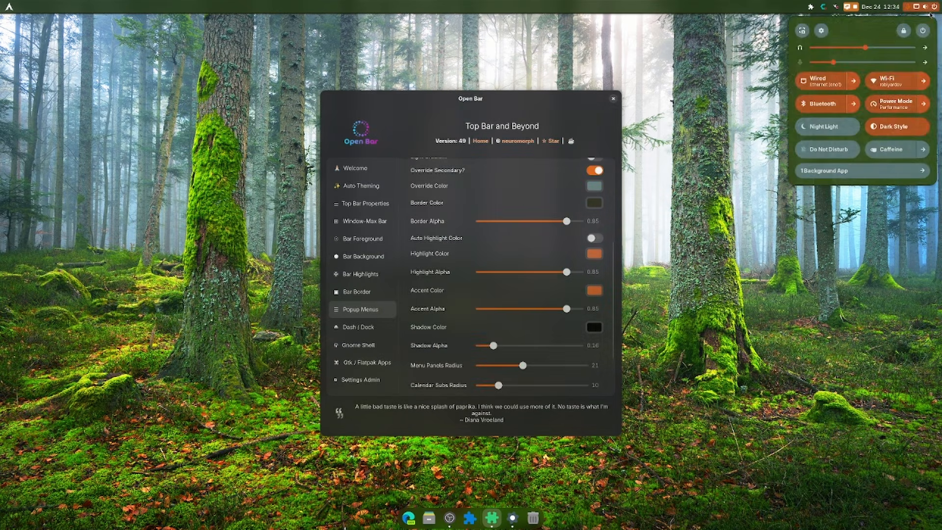
left_click(587, 332)
Step: Set the popup menus' Accent Color to the bright green palette swatch and check it in the quick settings menu
left_click(594, 290)
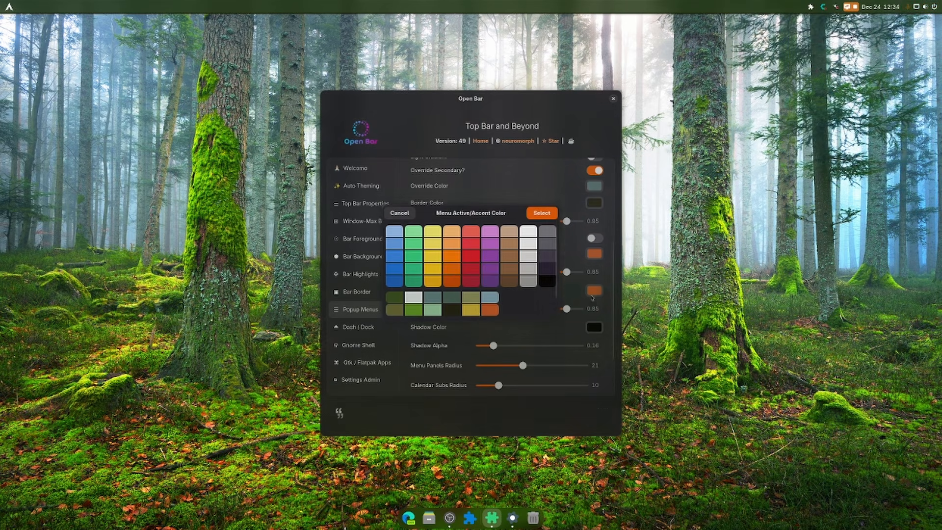
left_click(545, 213)
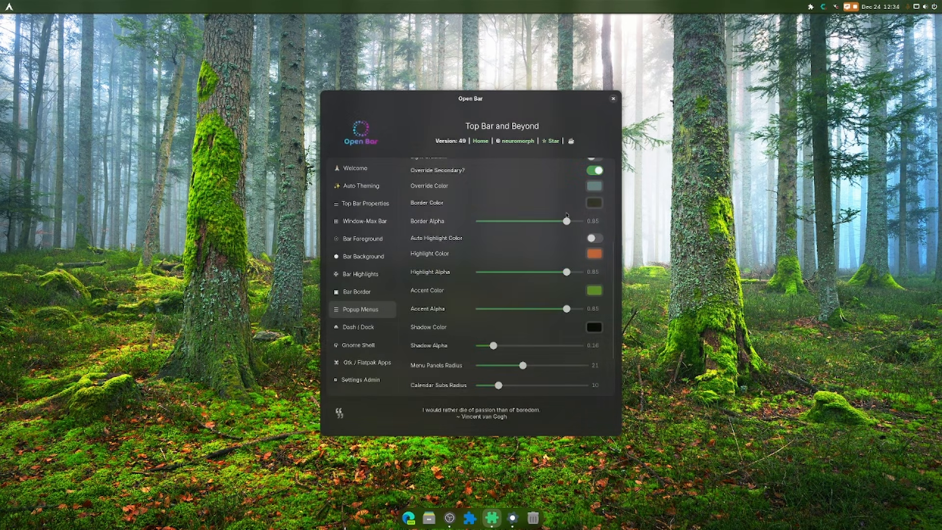
left_click(924, 9)
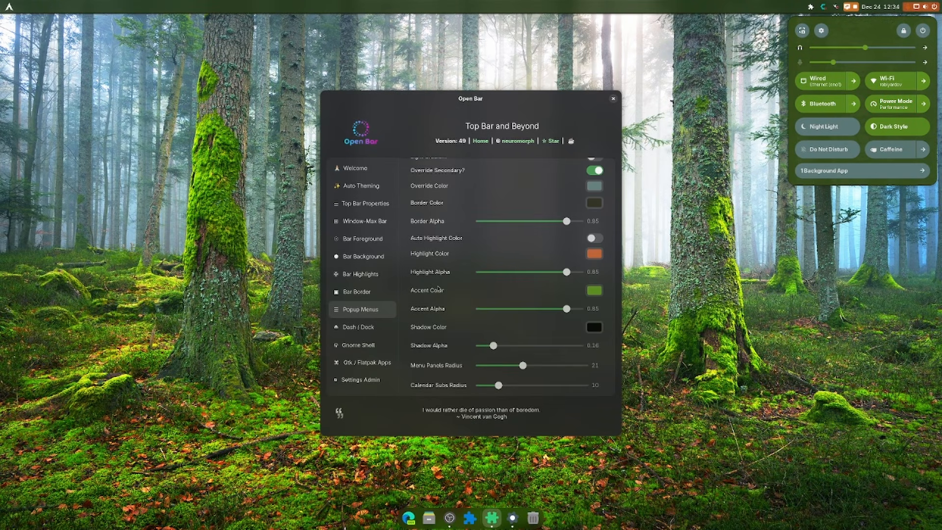
left_click(600, 187)
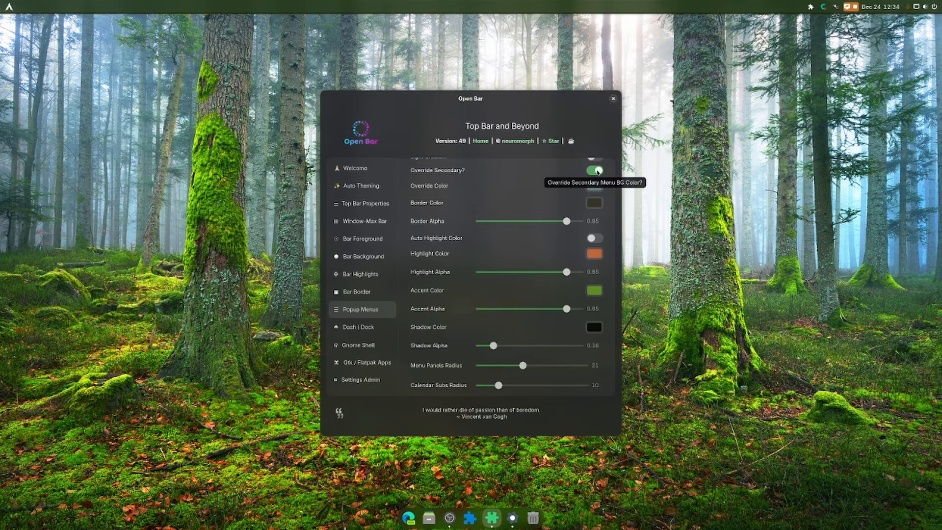
Step: Turn off Override Secondary for the popup menus and check the result in the quick settings menu
left_click(595, 170)
left_click(923, 9)
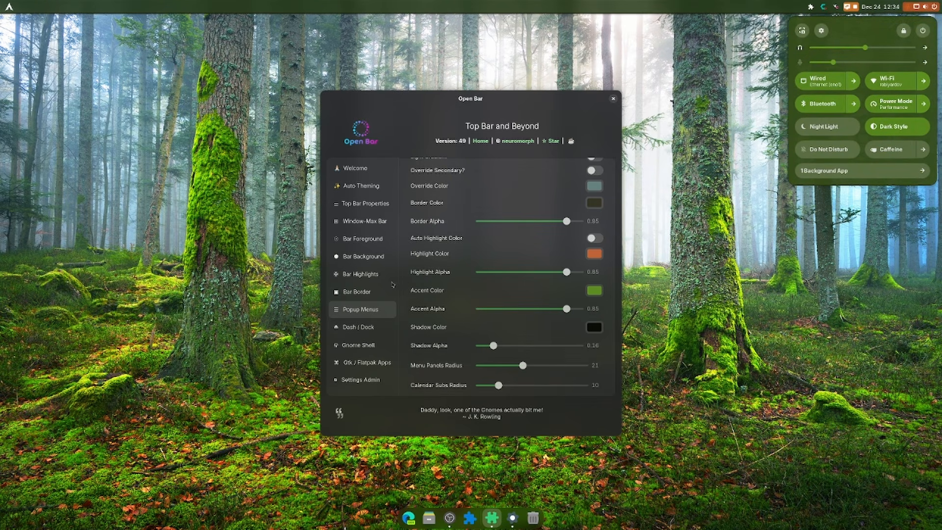
left_click(376, 310)
Step: Try Custom Colors and Use Menu Colors as the Dash / Dock Style, and settle on Use Top Bar Colors
left_click(375, 327)
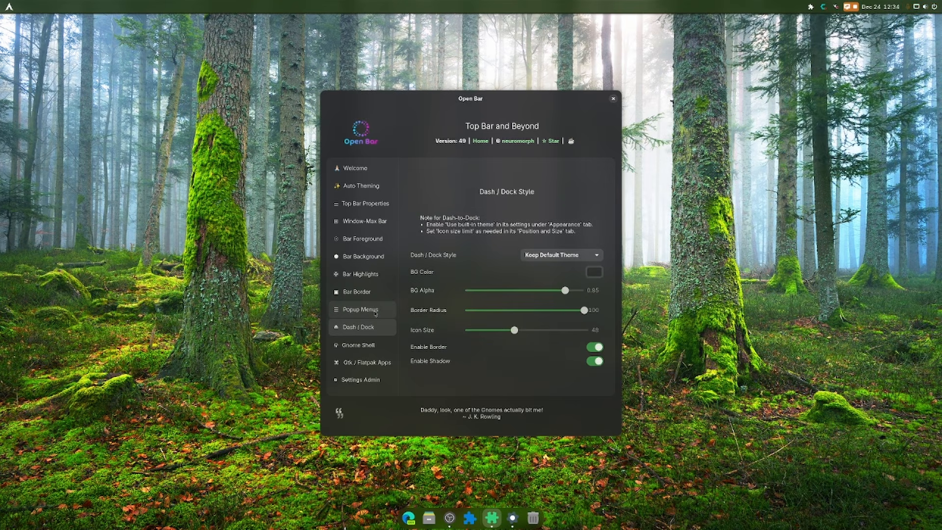
left_click(550, 255)
left_click(529, 313)
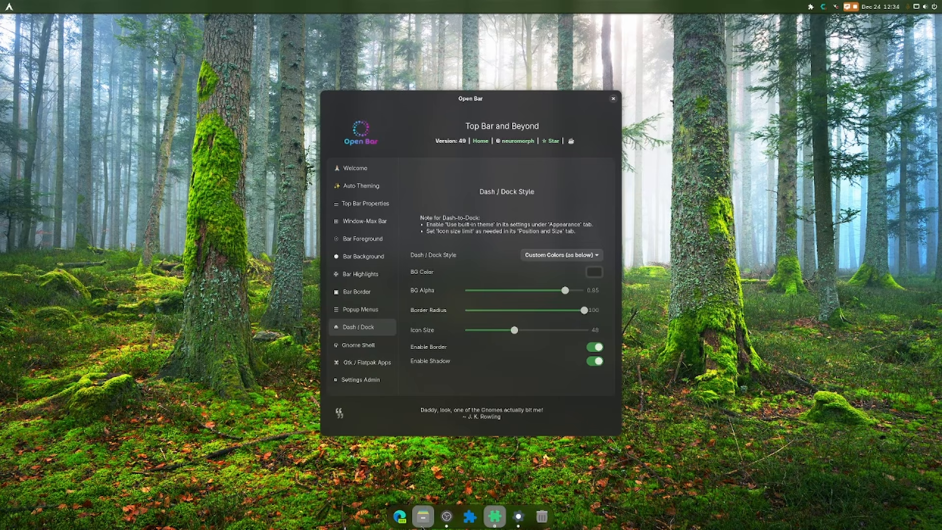
left_click(535, 260)
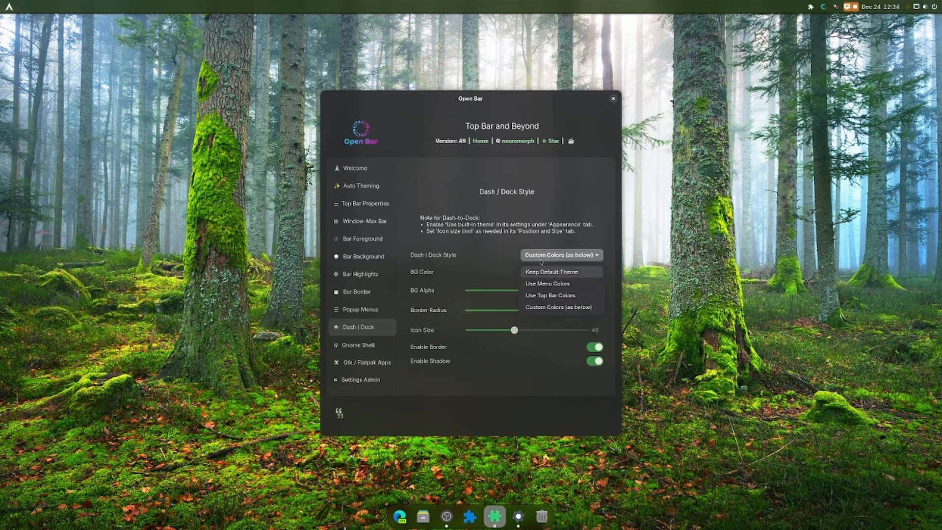
left_click(519, 283)
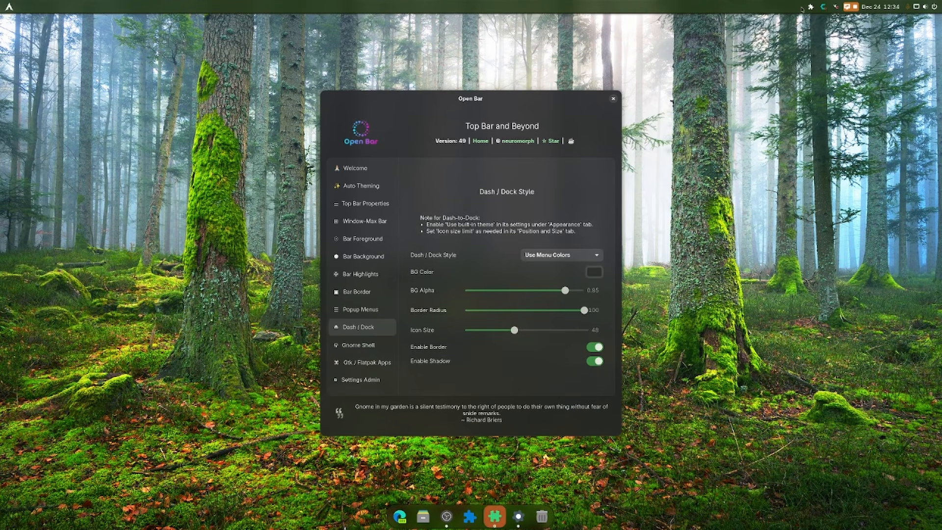
left_click(579, 253)
left_click(536, 297)
Step: Look through the Dash to Dock extension's position, behavior and launcher settings, and close them
left_click(810, 6)
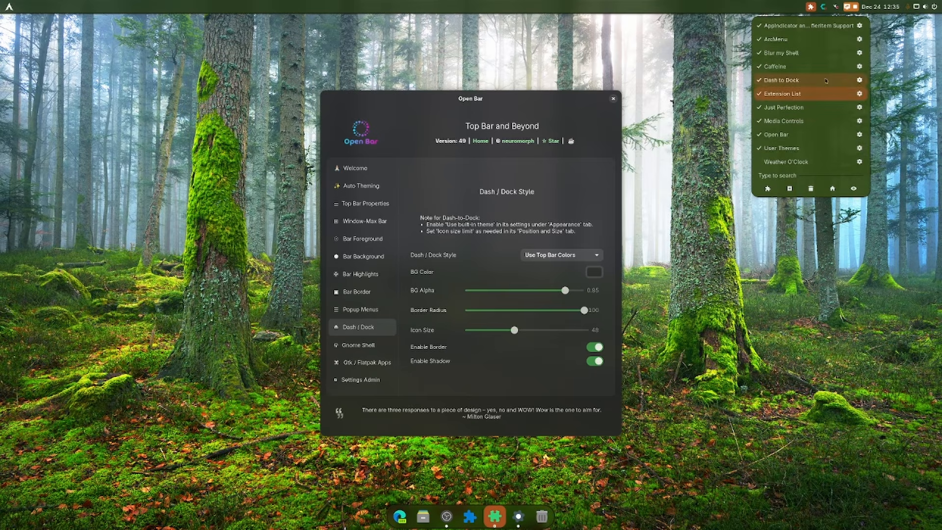
left_click(860, 80)
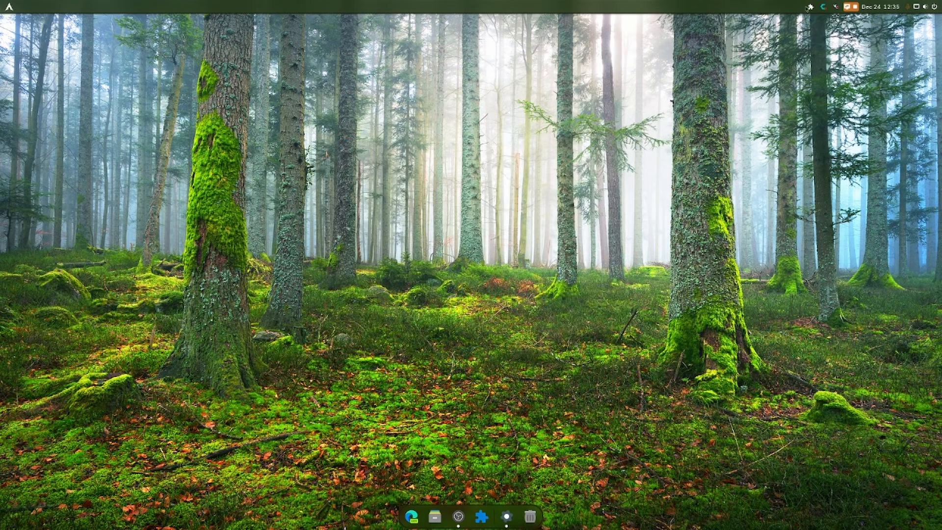
left_click(811, 6)
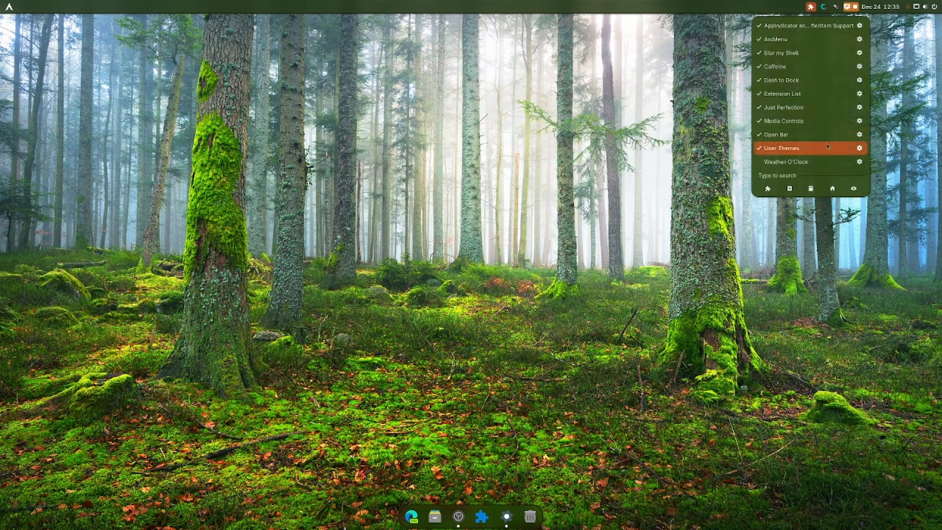
left_click(860, 80)
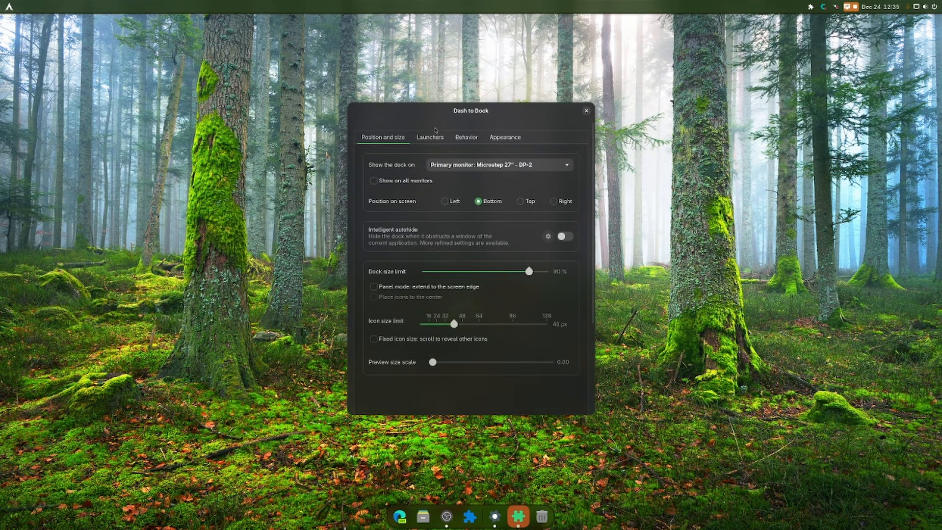
left_click(466, 137)
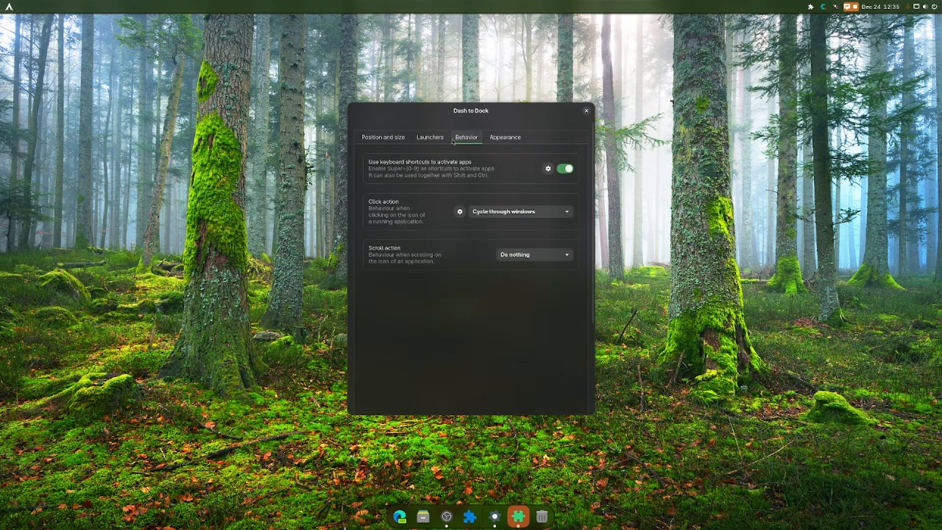
left_click(430, 137)
left_click(586, 110)
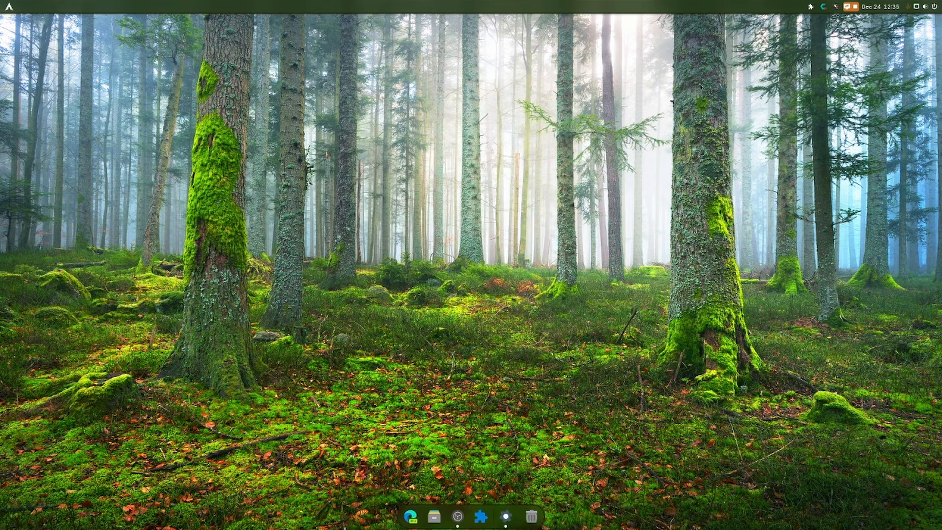
Step: In Blur my Shell's Default rounded pipeline, set the Corner effect's Radius to 50 and close the extension settings
left_click(810, 7)
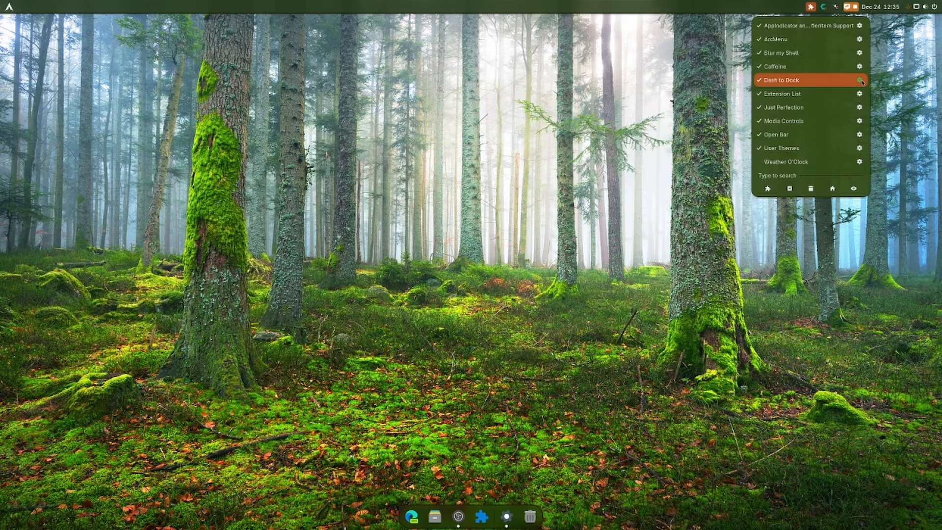
left_click(859, 52)
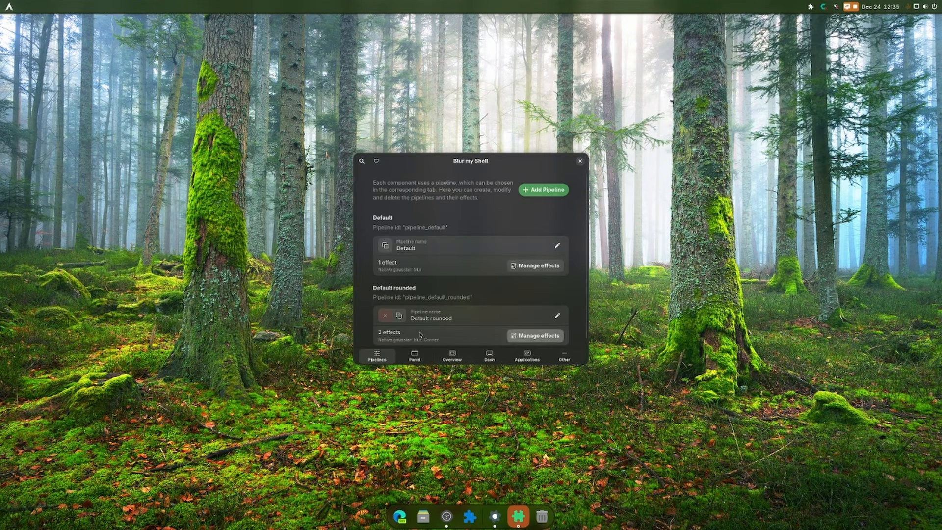
left_click(535, 334)
left_click(445, 274)
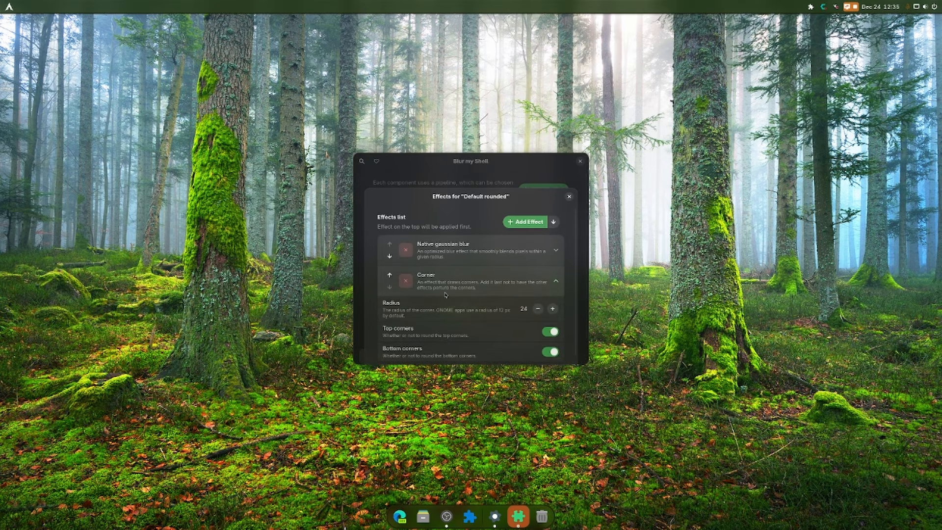
left_click(551, 309)
left_click(551, 309)
left_click(551, 309)
left_click(552, 309)
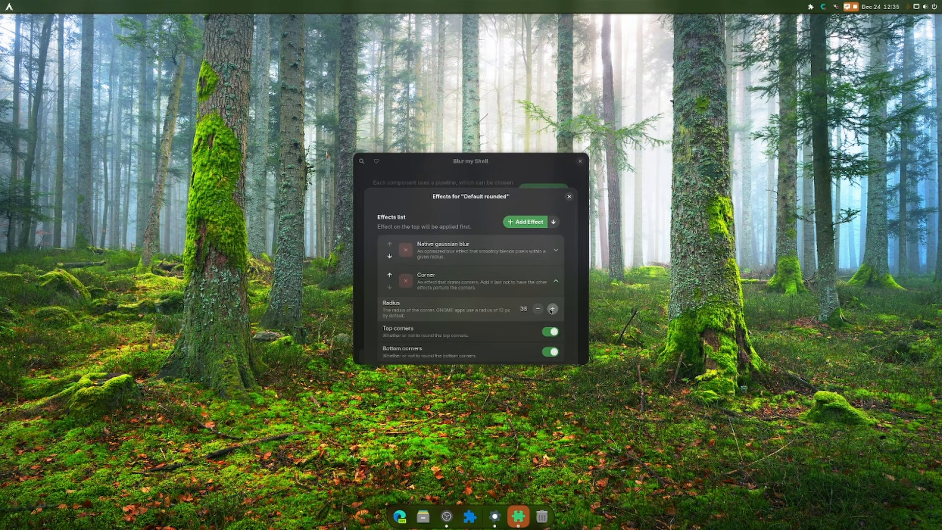
left_click(551, 309)
left_click(552, 309)
left_click(551, 309)
left_click(551, 309)
left_click(552, 309)
left_click(551, 309)
left_click(551, 309)
left_click(552, 309)
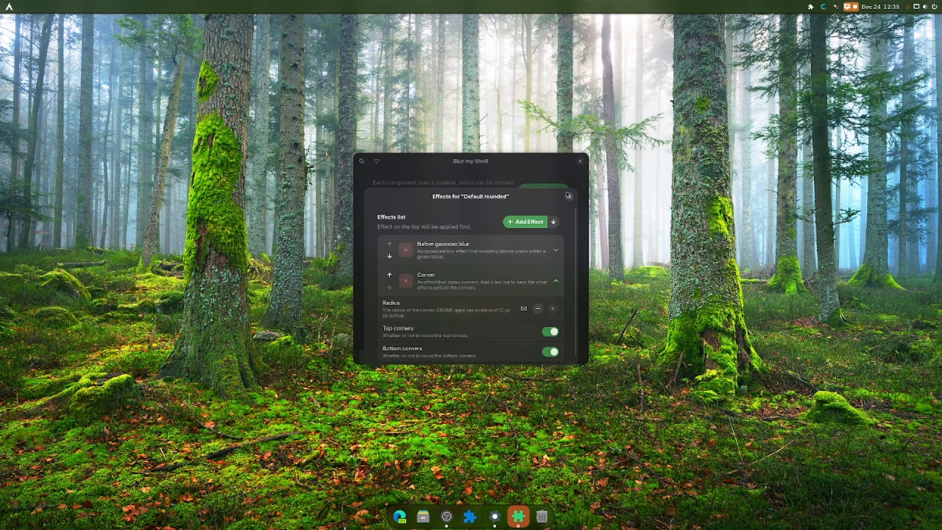
left_click(568, 195)
left_click(580, 161)
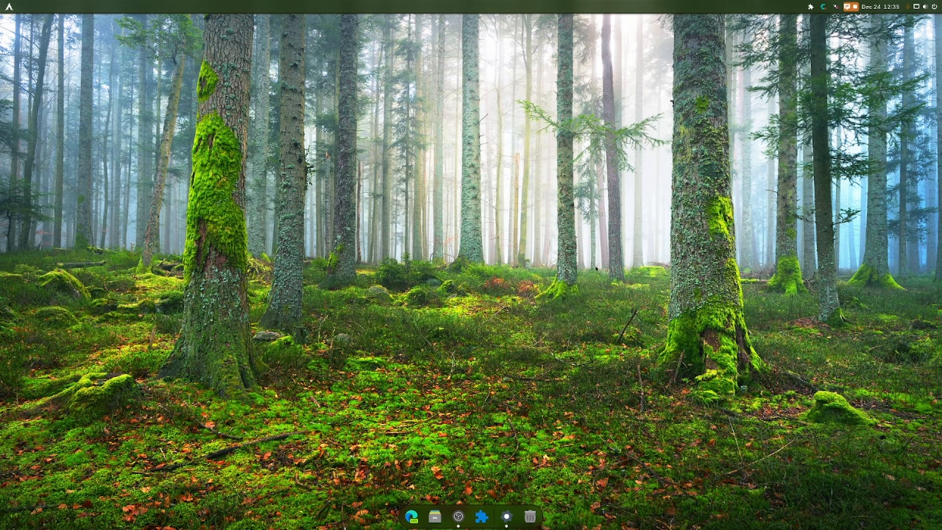
Step: Reopen Open Bar's Dash / Dock settings and set the dock's BG Alpha to 0.65
left_click(811, 6)
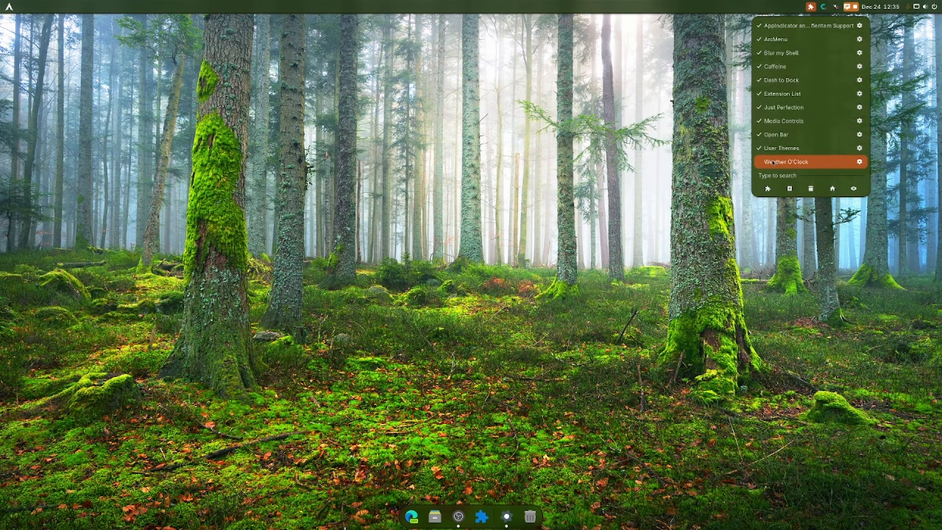
left_click(859, 134)
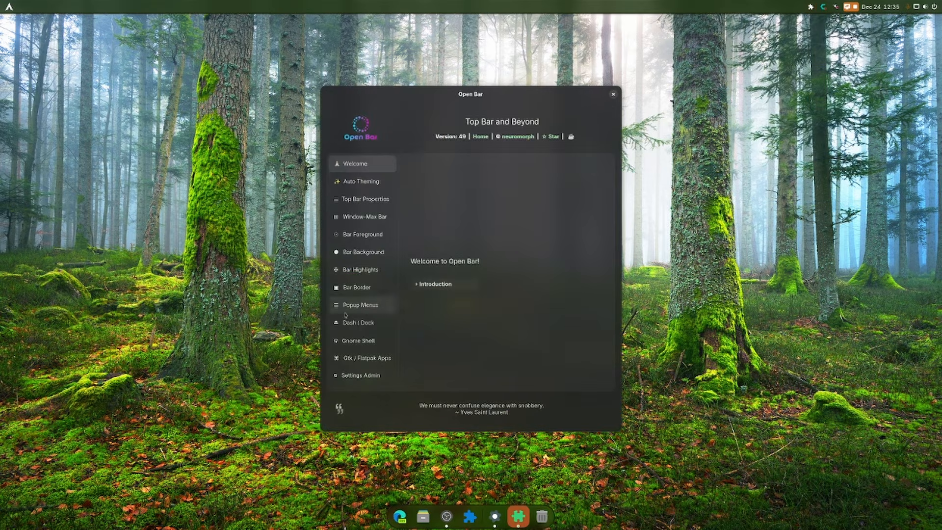
left_click(356, 327)
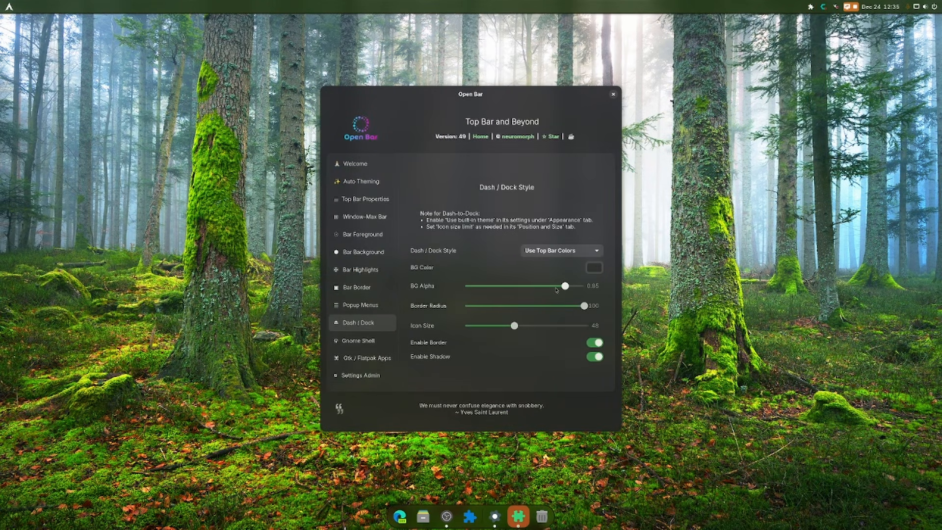
left_click_drag(564, 287, 542, 287)
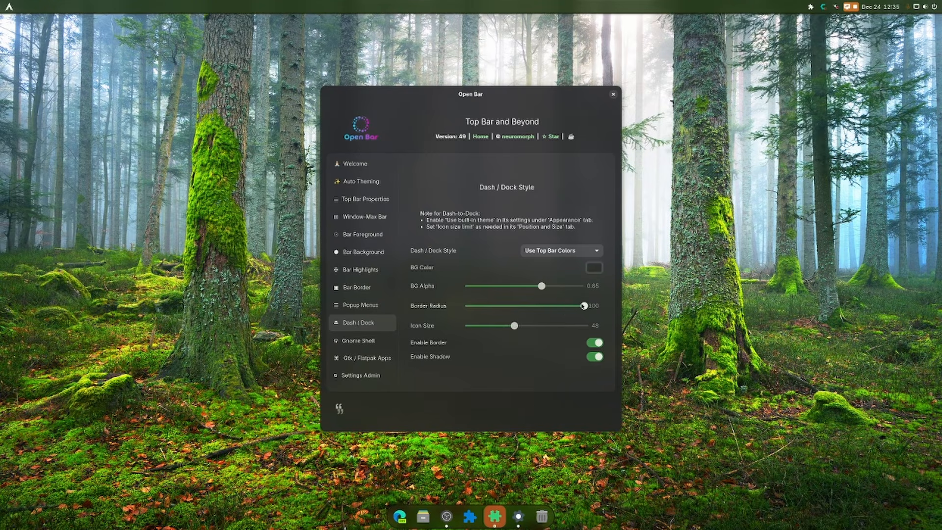
Step: Set the dock's Icon Size to 40 and turn off its shadow
mouse_move(583, 305)
left_mouse_down()
mouse_move(441, 309)
mouse_move(584, 305)
left_mouse_up()
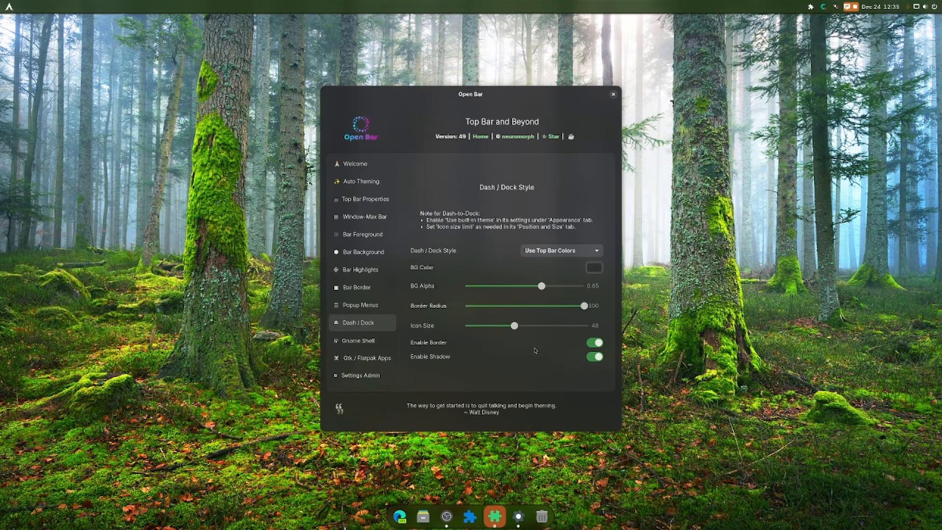
left_click_drag(517, 338, 502, 332)
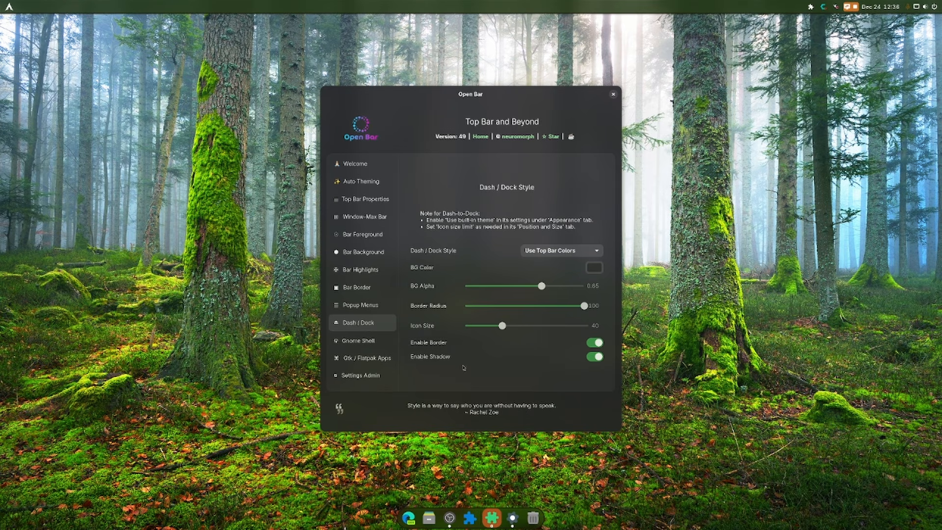
left_click(596, 357)
Step: Apply Open Bar's menu styles to notifications and all shell pop-ups, and its accent and all styles to the shell allover
left_click(372, 341)
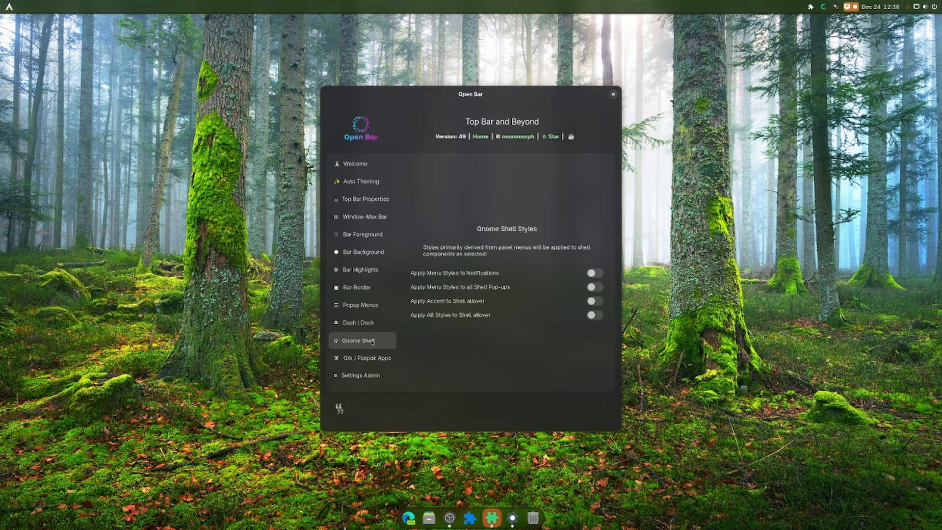
left_click(594, 273)
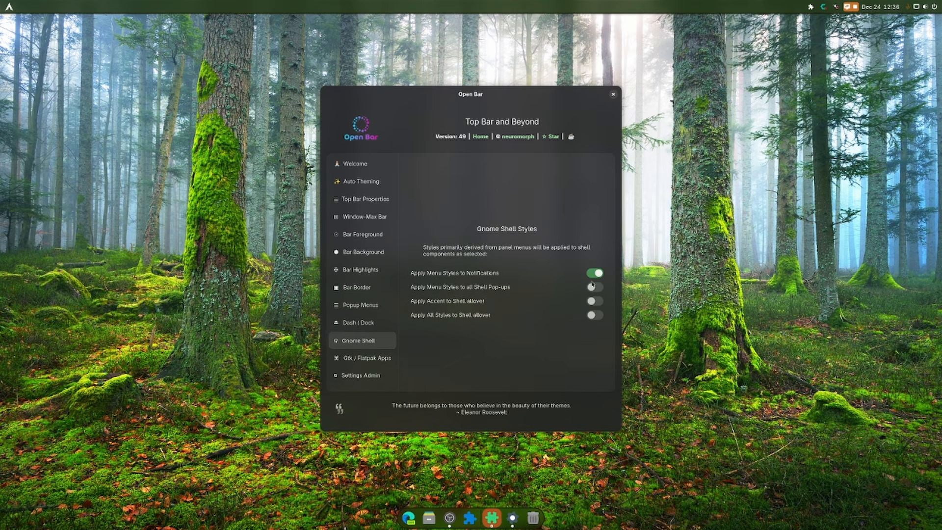
left_click(593, 287)
left_click(594, 300)
left_click(593, 315)
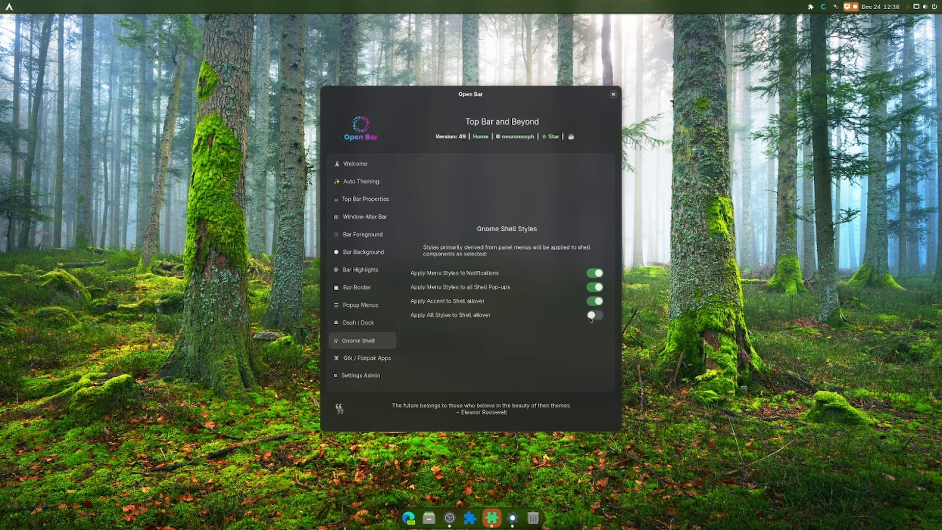
Step: Check the applied shell styling in the desktop context menu, ArcMenu and the extension list menu
right_click(739, 101)
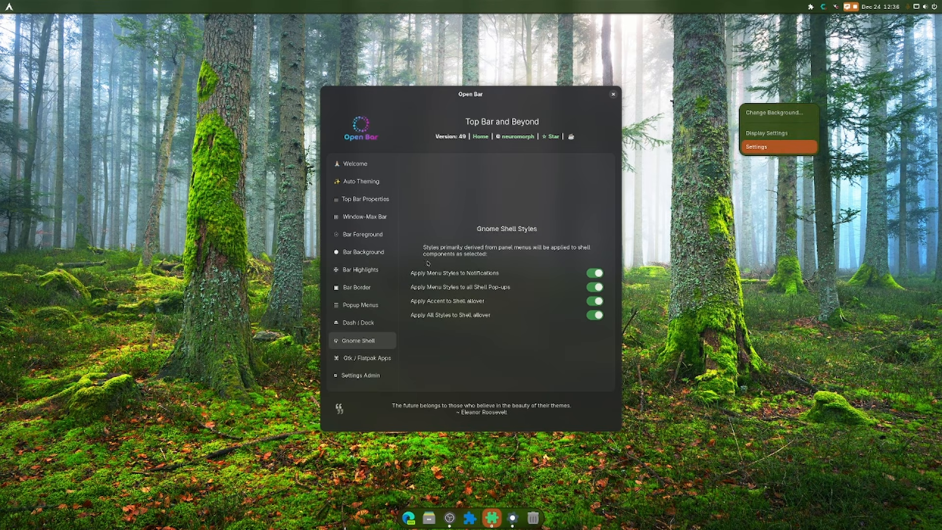
left_click(9, 6)
left_click(9, 7)
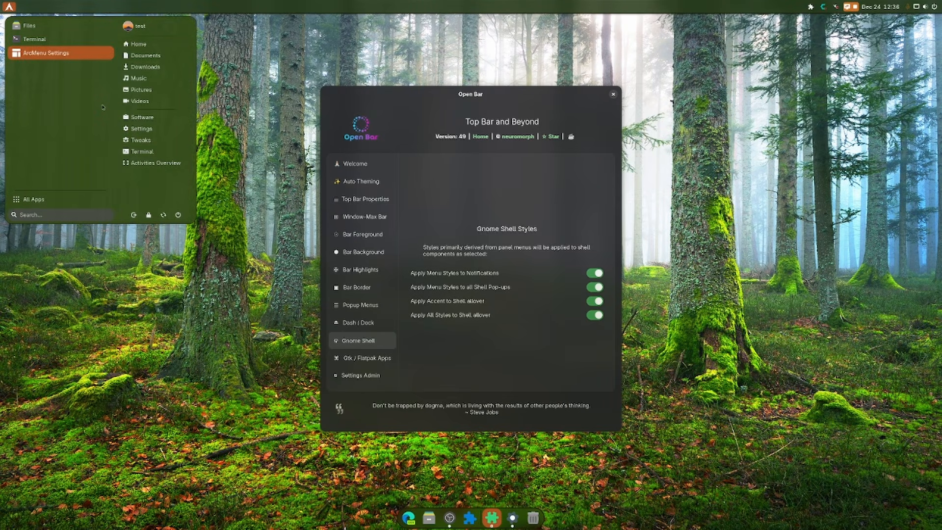
left_click(255, 115)
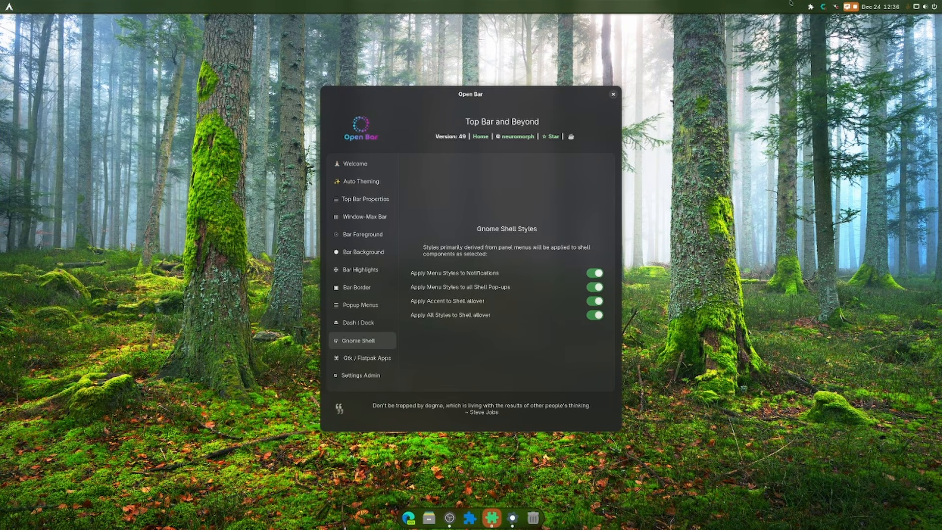
left_click(810, 7)
left_click(811, 7)
right_click(700, 196)
left_click(686, 253)
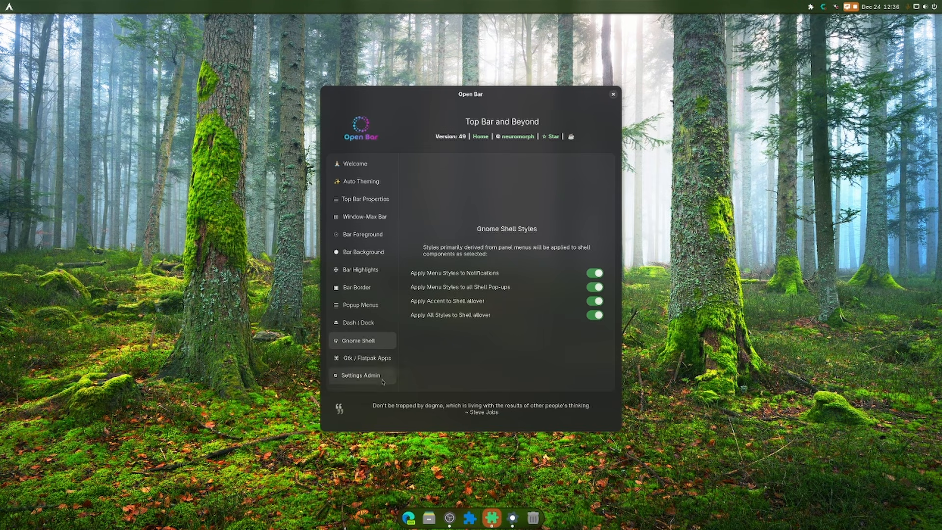
Step: Review Open Bar's Gtk / Flatpak Apps and Settings Admin options, and close its settings window
left_click(366, 358)
scroll(426, 270, "down", 5)
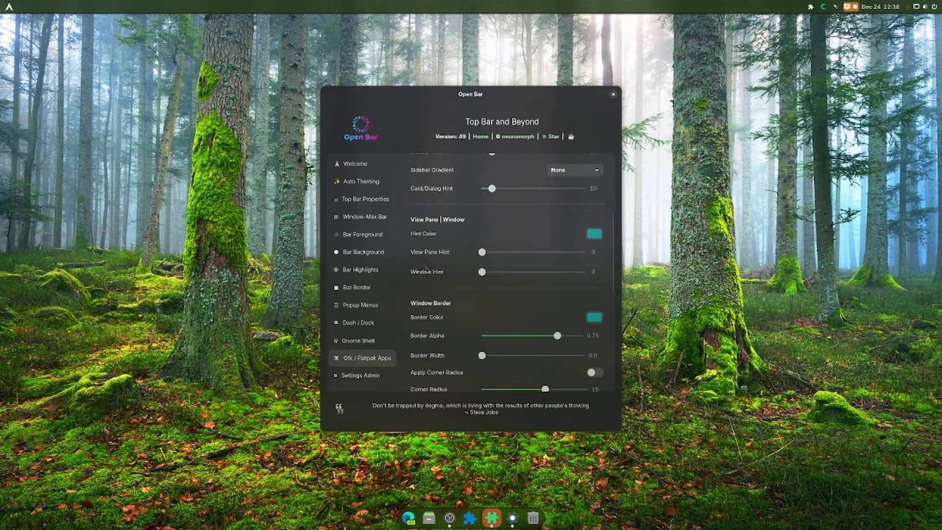
scroll(427, 270, "down", 8)
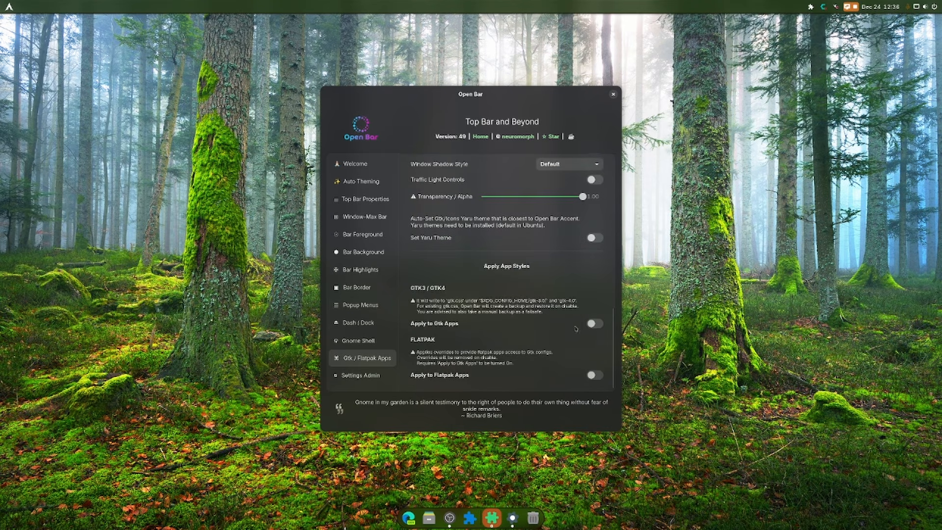
left_click(361, 374)
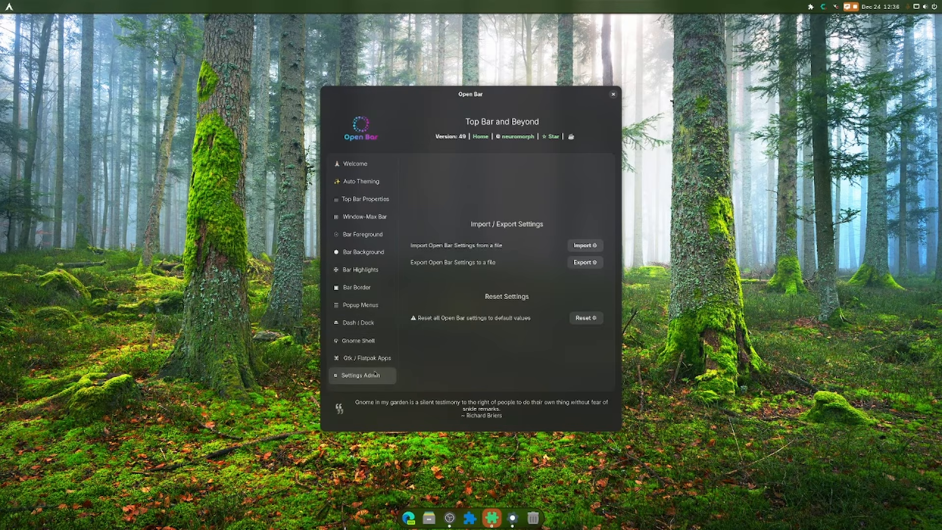
left_click(613, 95)
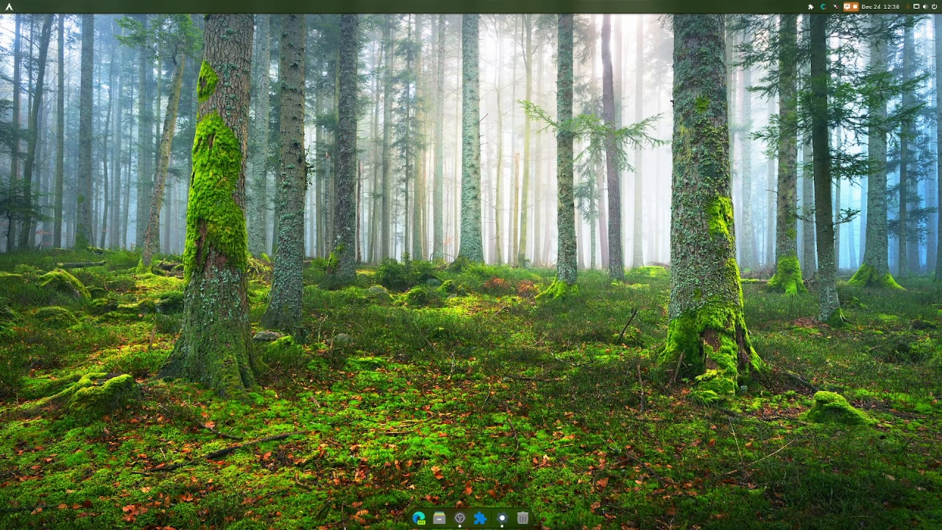